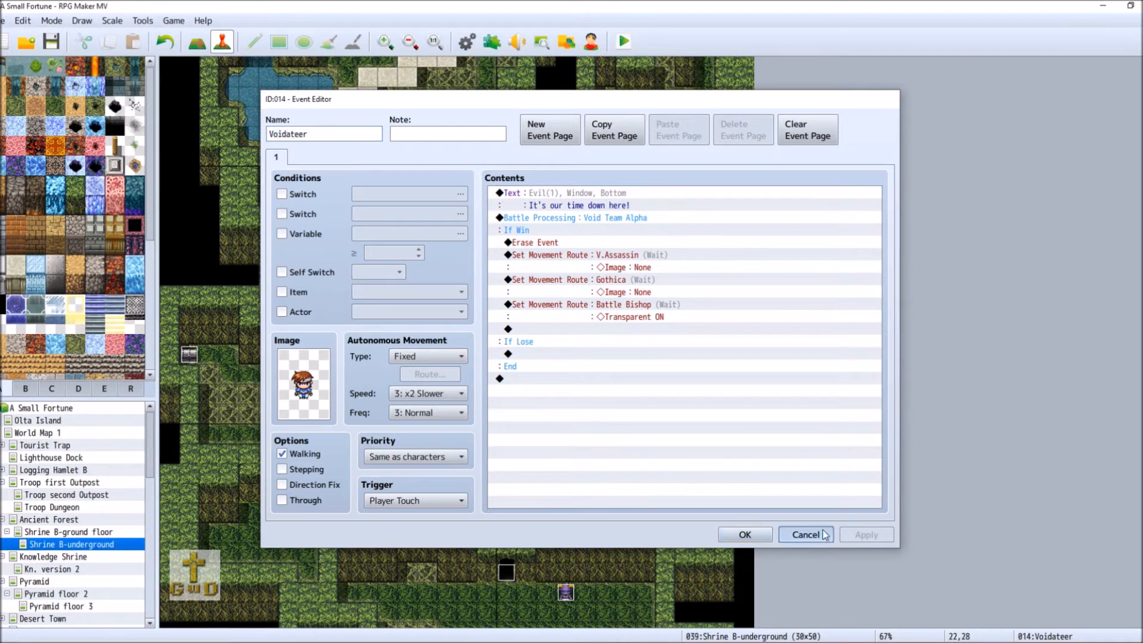
Step: Close the event editor without changes and rename the Voidunteer enemy in the database to Void Hunter
left_click(805, 534)
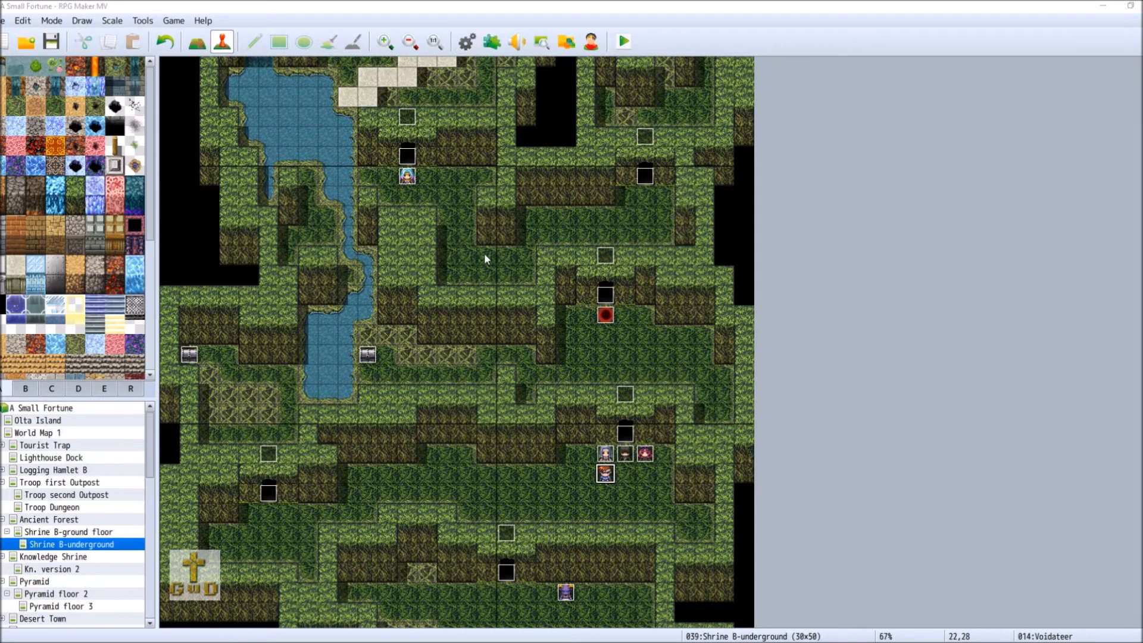
key("F9")
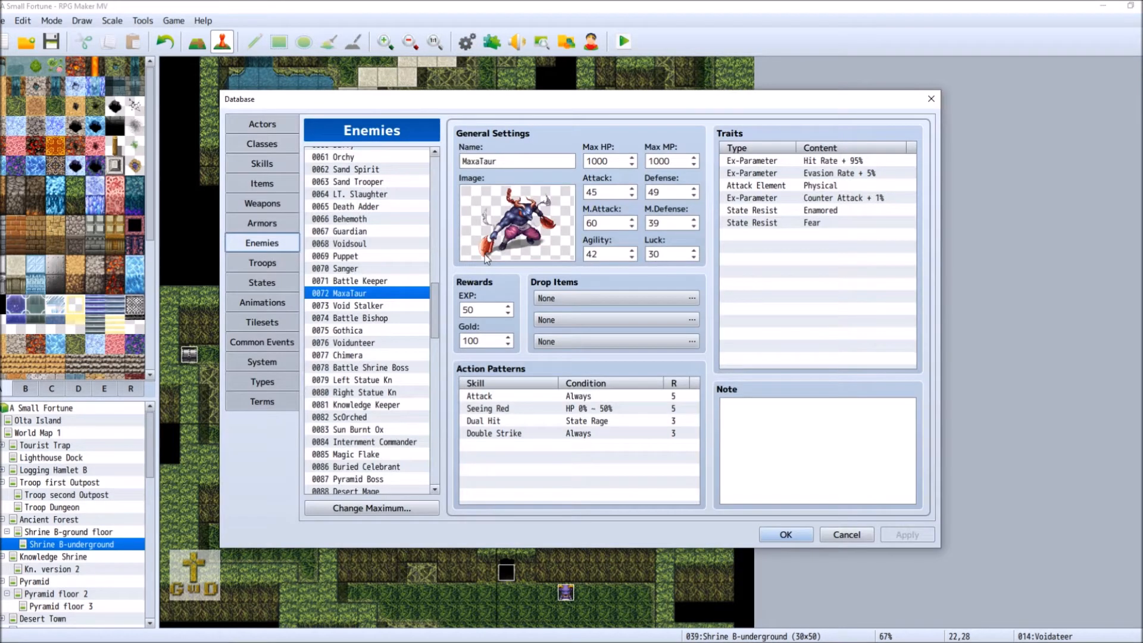
left_click(374, 306)
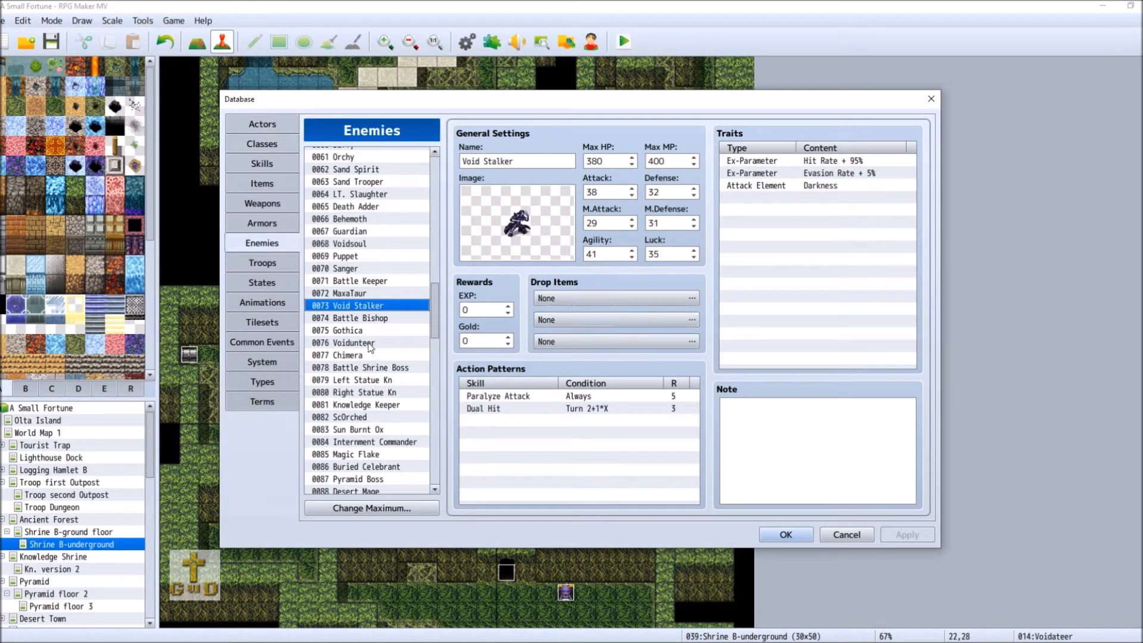
left_click(393, 344)
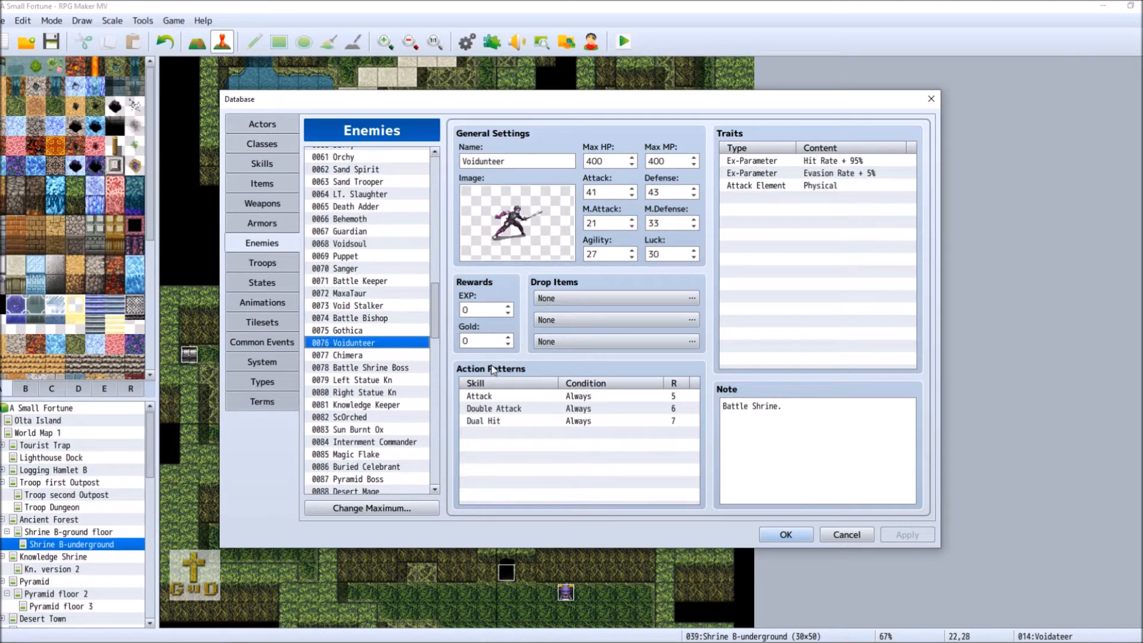
left_click_drag(463, 160, 480, 160)
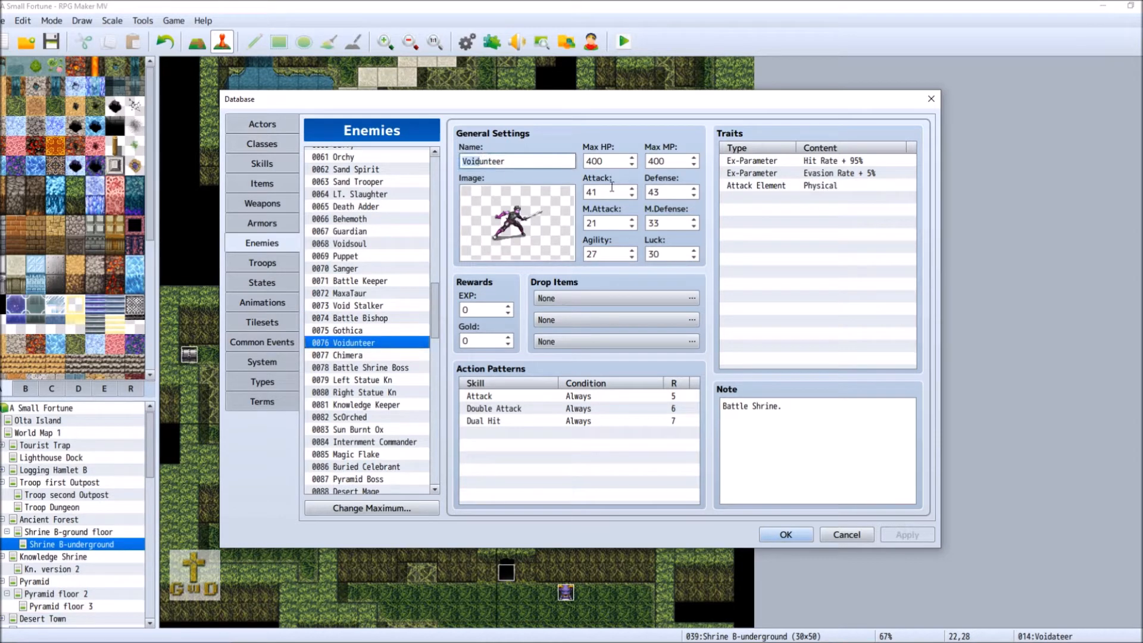
key("Right")
type("h")
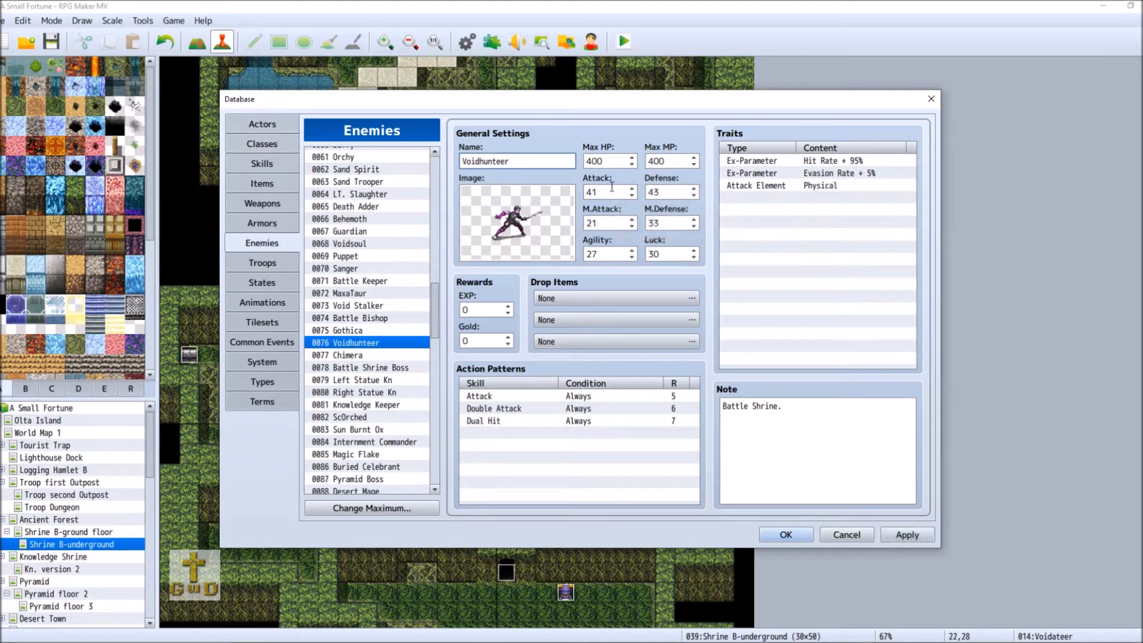
key("BackSpace")
type("H")
key("BackSpace")
Step: Set Void Hunter's Attack to 40 and Defense to 47, using the MaxaTaur enemy's stats as a comparison
left_click(631, 196)
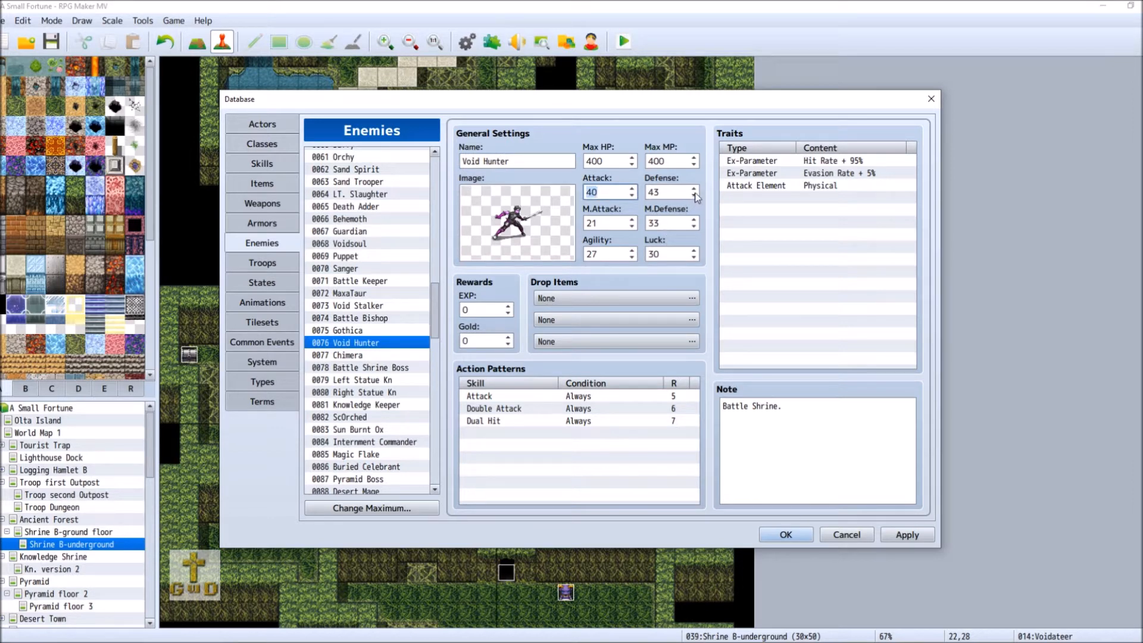
left_click(367, 294)
right_click(365, 292)
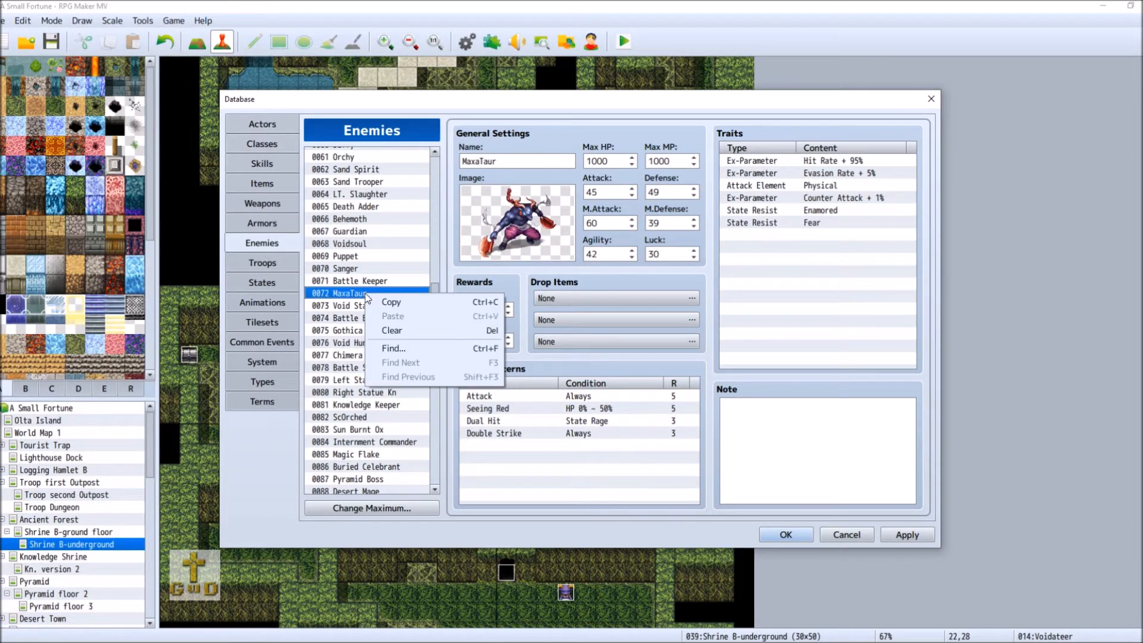
left_click(353, 343)
left_click(352, 343)
left_click(695, 189)
left_click(694, 189)
left_click(695, 189)
left_click(695, 189)
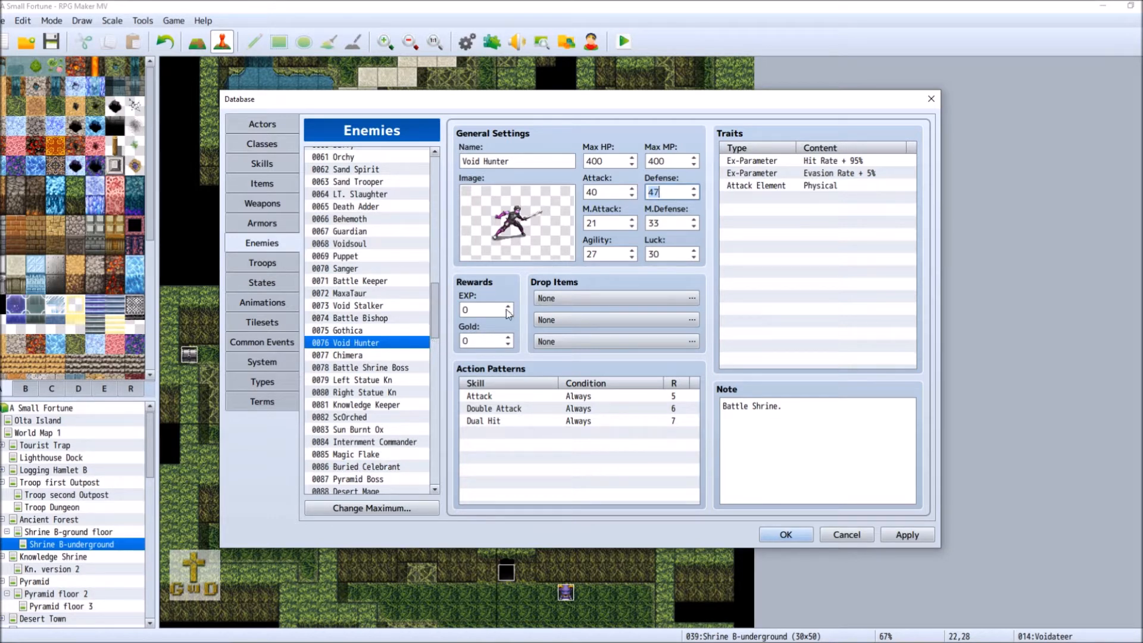
Step: Set Void Hunter's M.Attack to 52 and M.Defense to 32
left_click(632, 219)
left_click(633, 219)
left_click(632, 220)
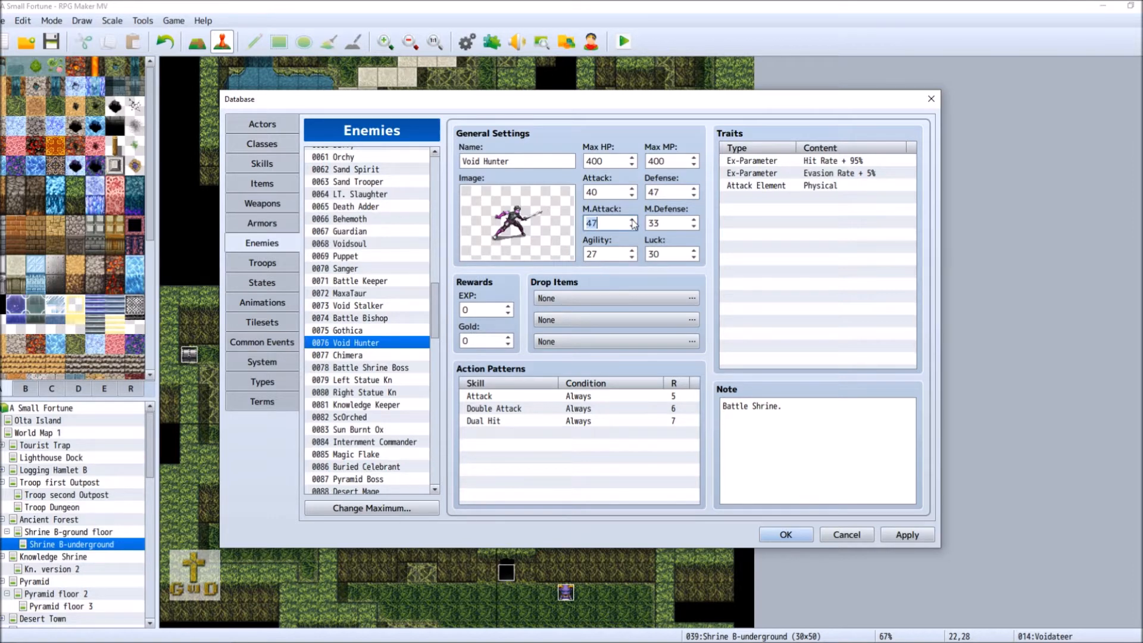
left_click(633, 220)
left_click(632, 220)
left_click(694, 226)
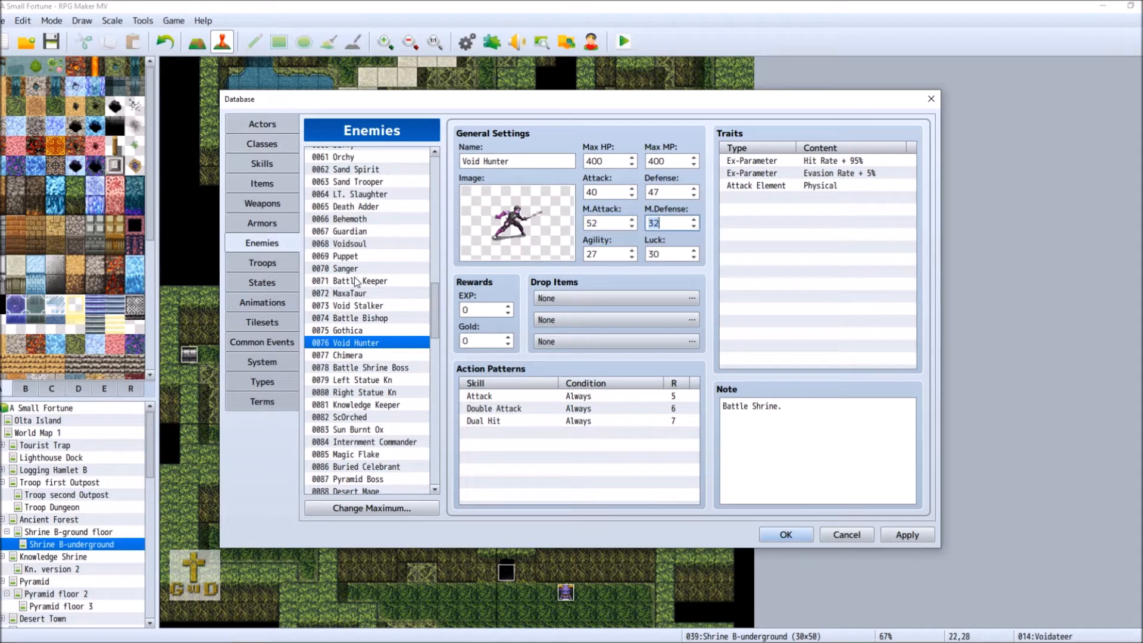
Step: Compare with MaxaTaur's stats and set Void Hunter's Agility to 38 and Luck to 35
left_click(370, 294)
right_click(369, 291)
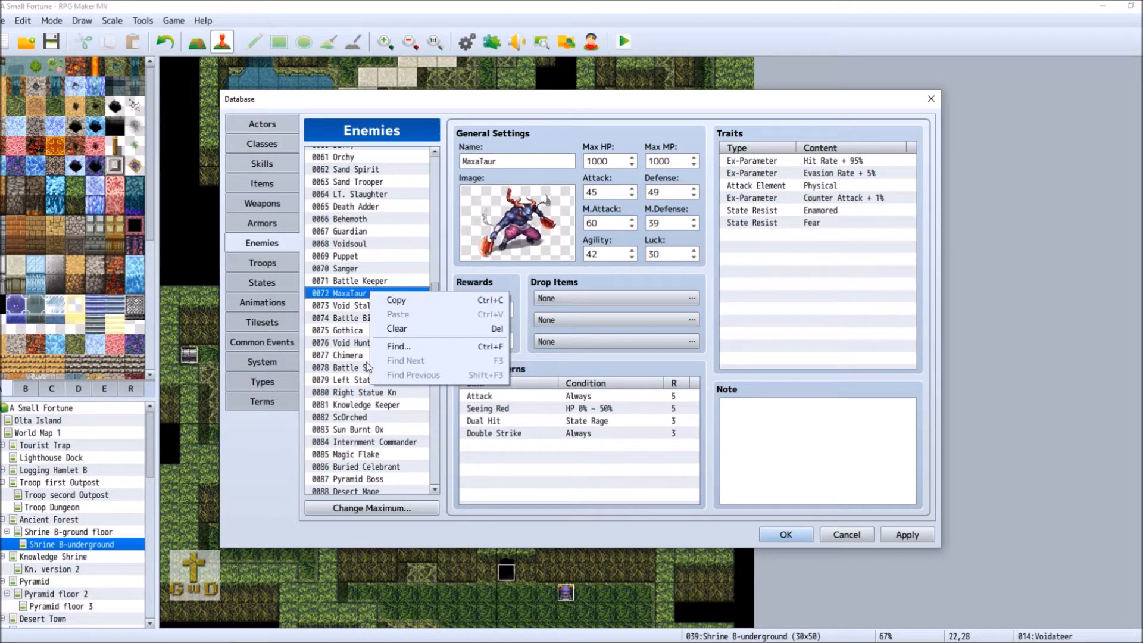
left_click(350, 347)
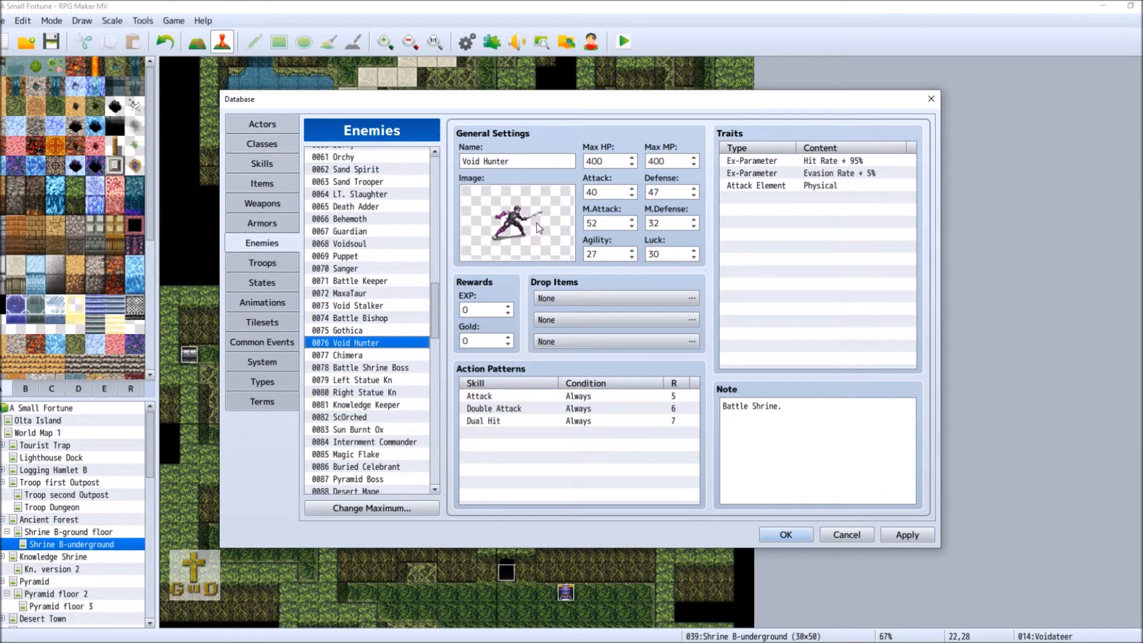
left_click(632, 252)
left_click(632, 252)
left_click(632, 252)
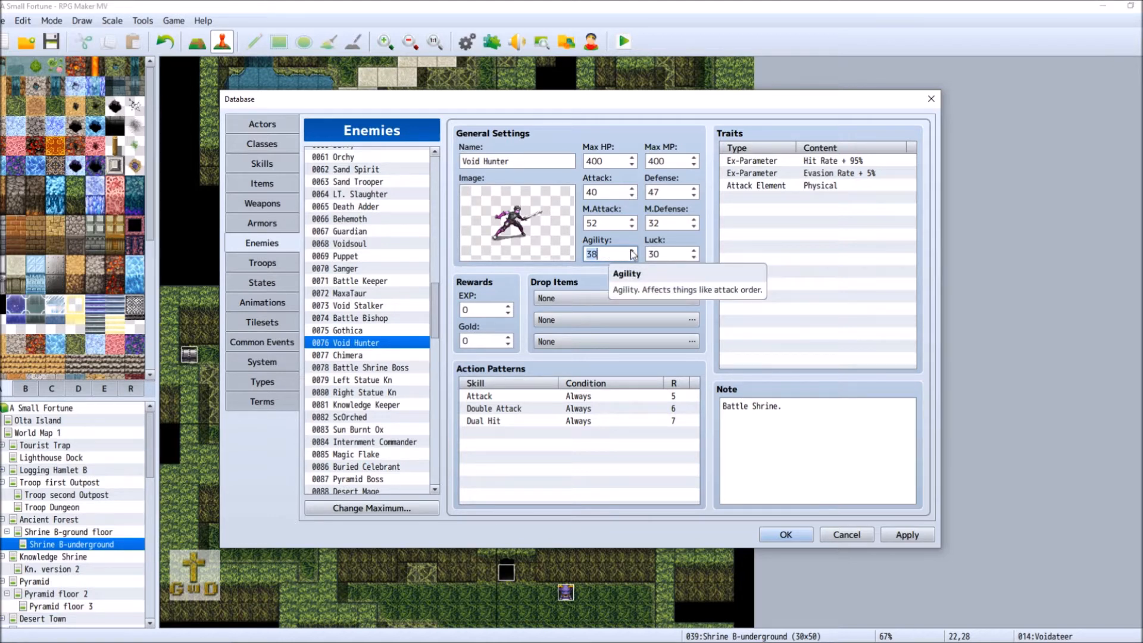
left_click(693, 251)
left_click(693, 250)
left_click(694, 250)
left_click(694, 251)
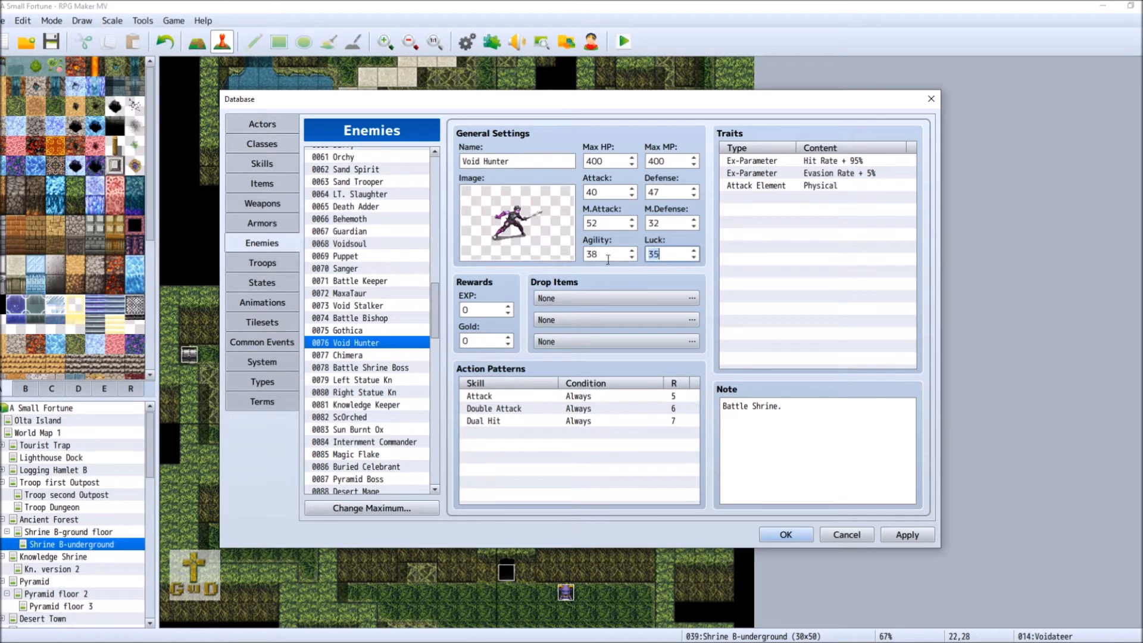
Step: Set Void Hunter's M.Defense to 34
left_click(694, 221)
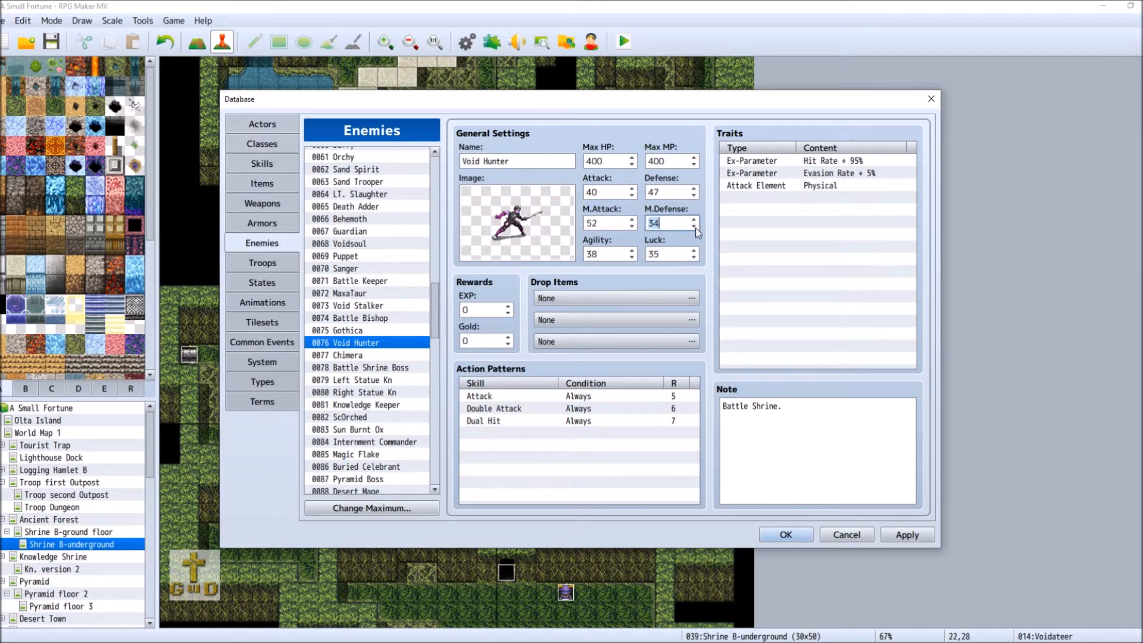
left_click(694, 220)
double_click(608, 164)
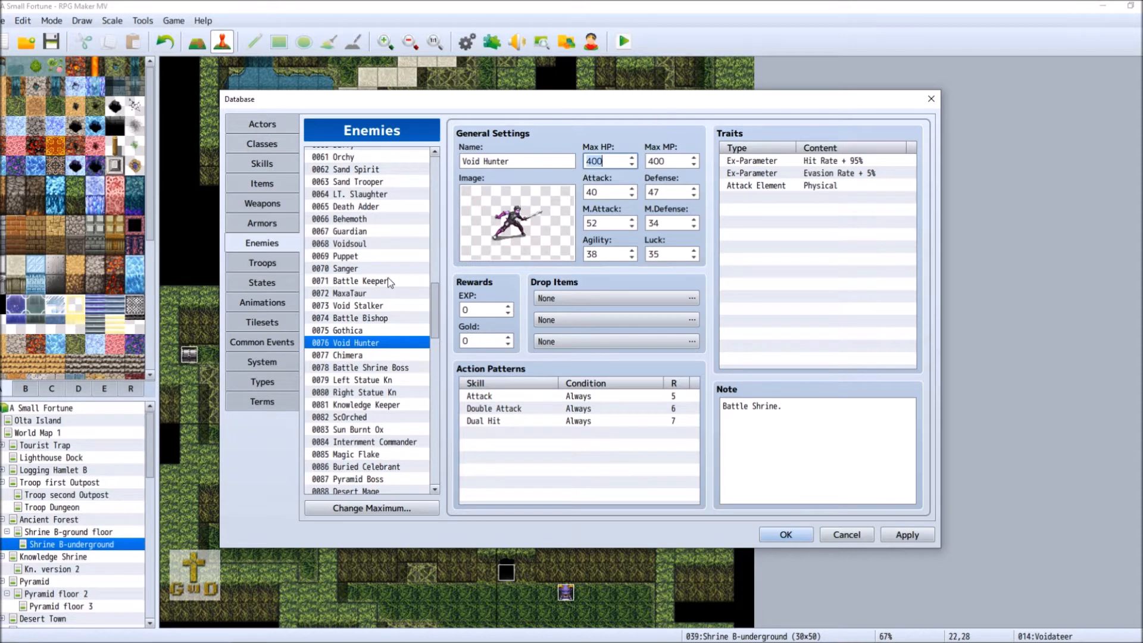
Step: Check the stats of Void Stalker, Battle Bishop and Gothica, and set Void Hunter's Max MP to 600
left_click(383, 306)
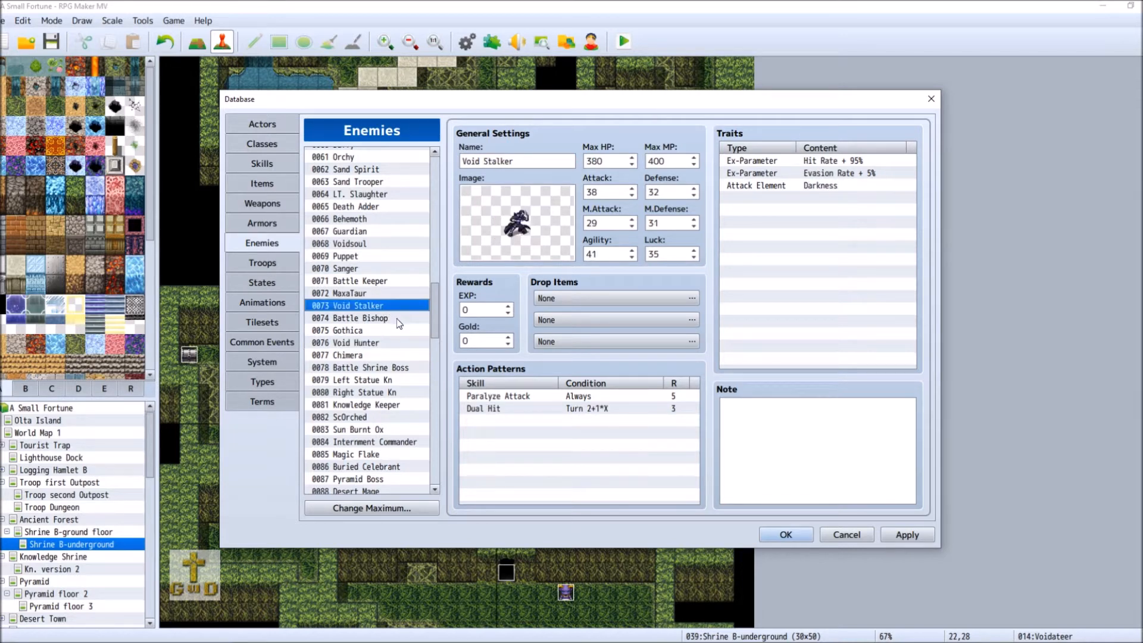
left_click(396, 319)
left_click(397, 330)
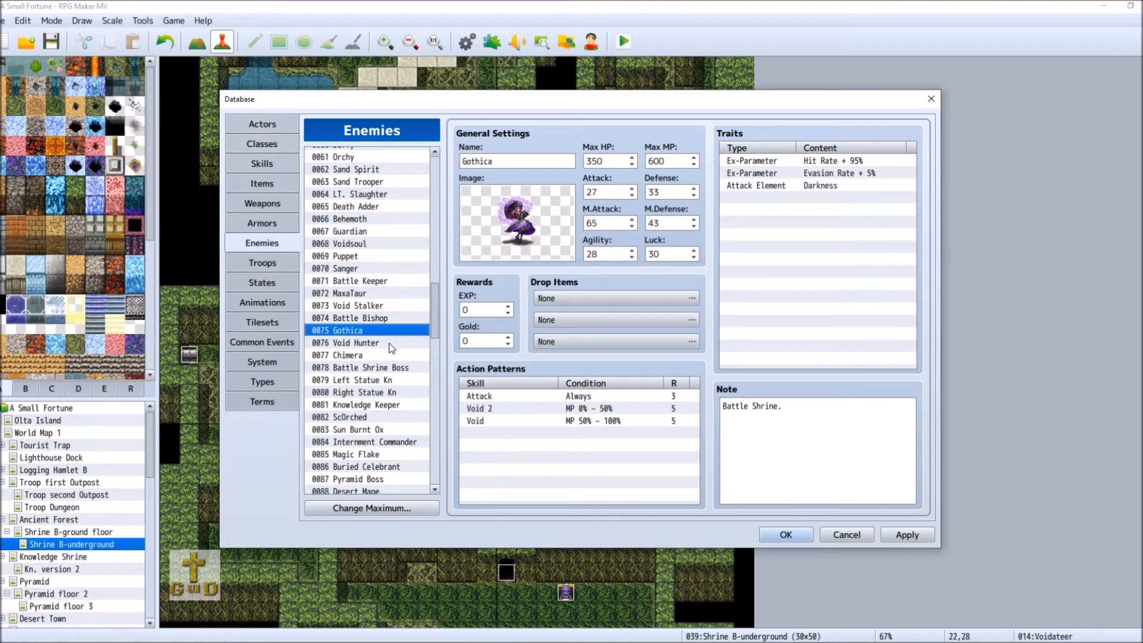
left_click(392, 343)
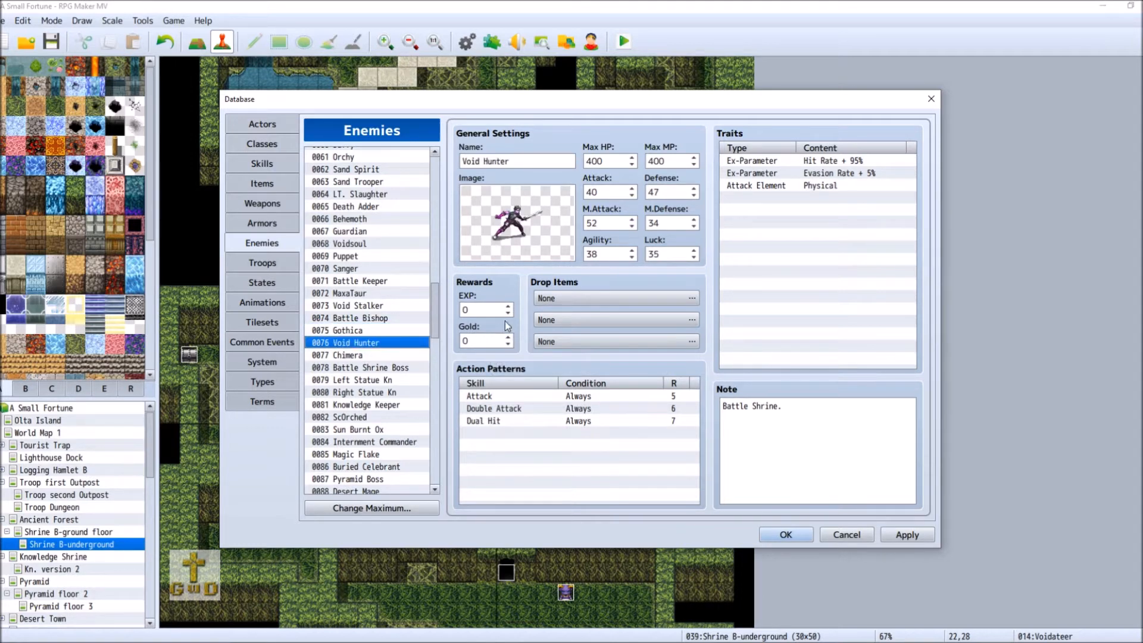
left_click(695, 157)
left_click_drag(695, 158, 695, 158)
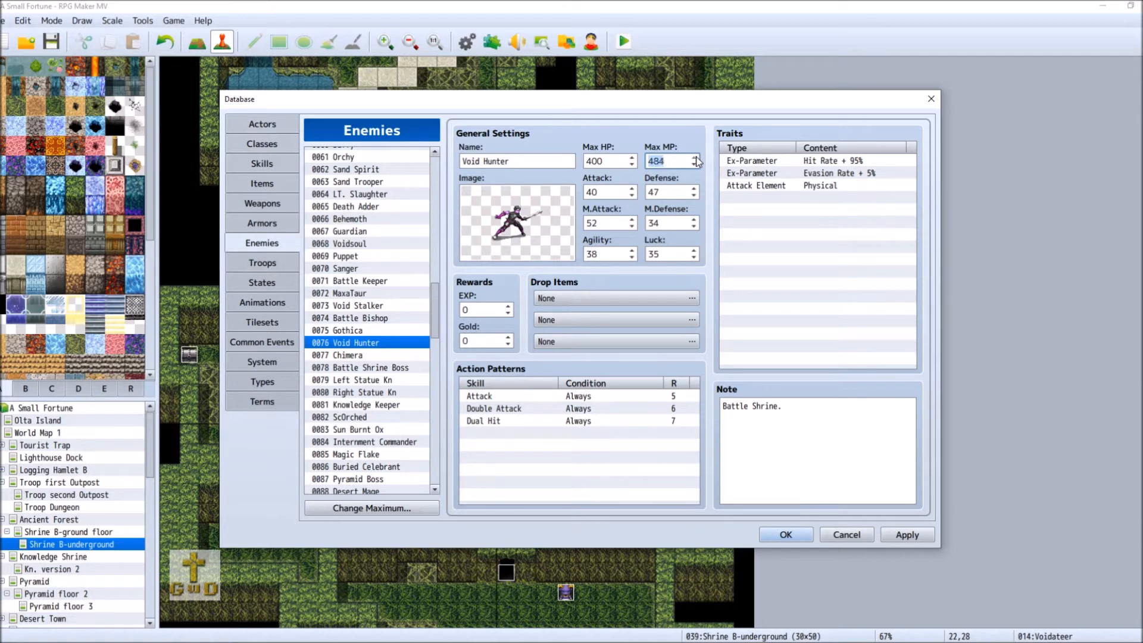
type("600")
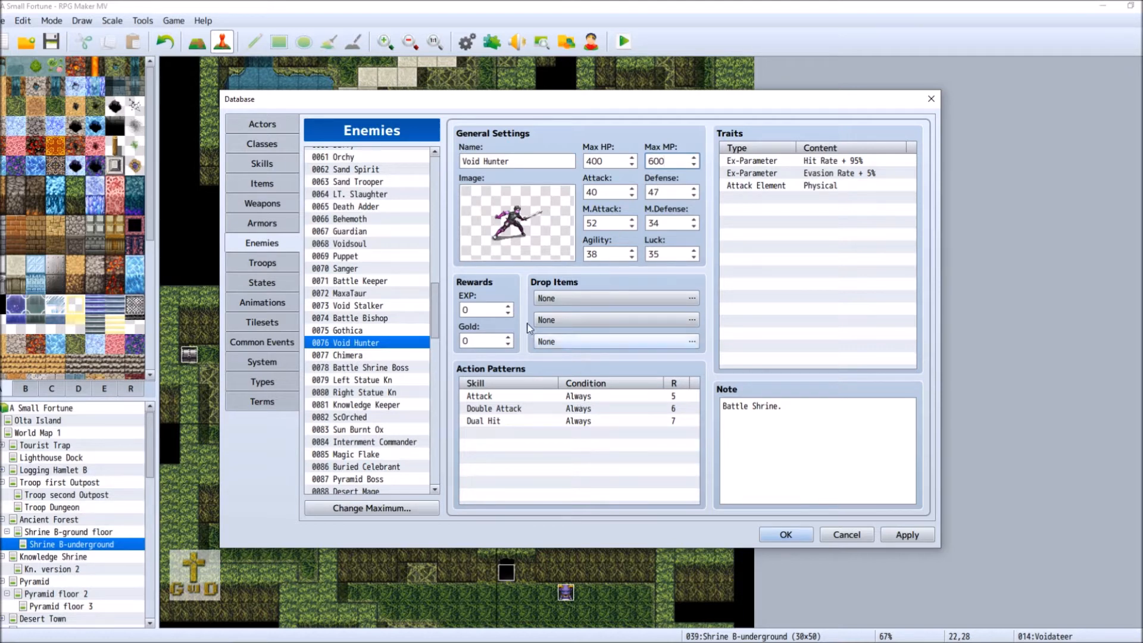
Step: Set the EXP reward to 24 for Void Hunter, Gothica, Battle Bishop and Void Stalker
left_click(492, 307)
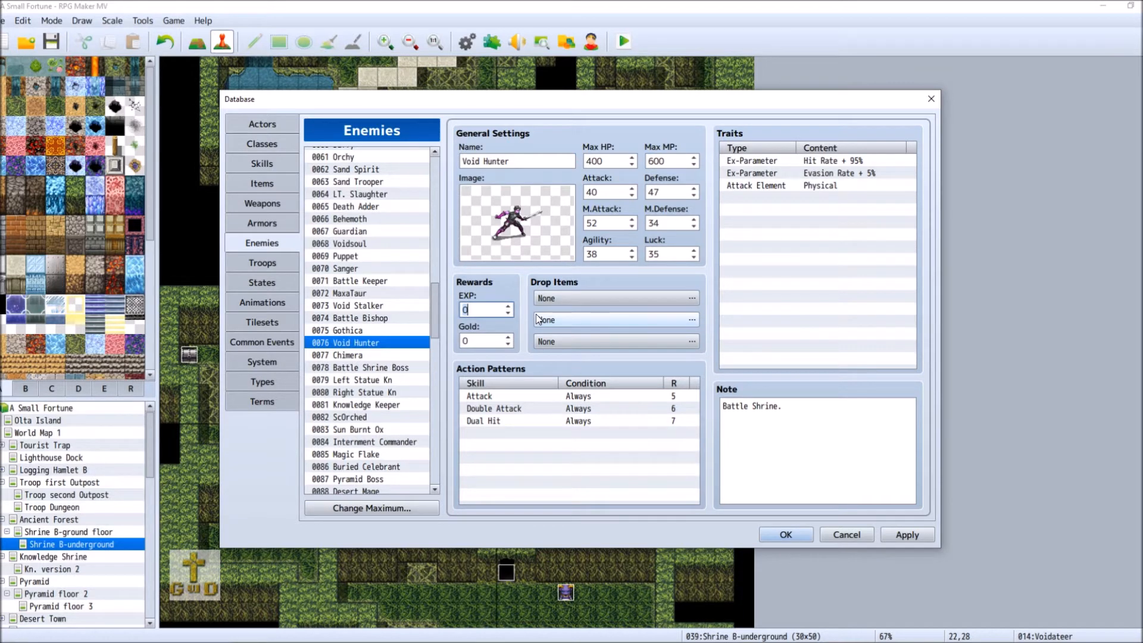
type("24")
key("Tab")
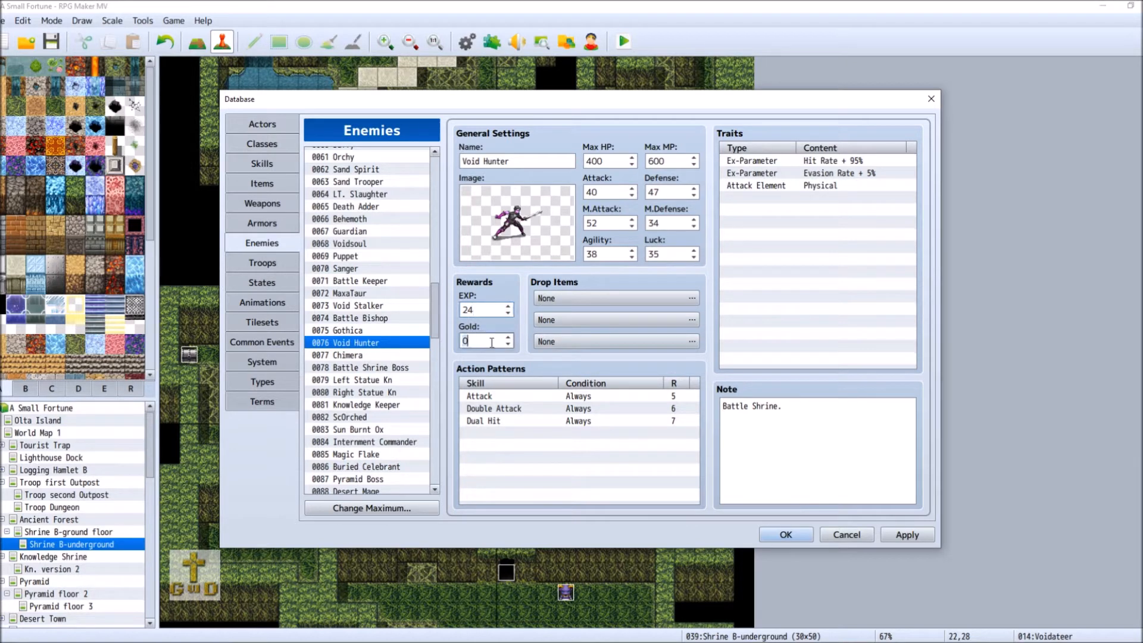
left_click(383, 331)
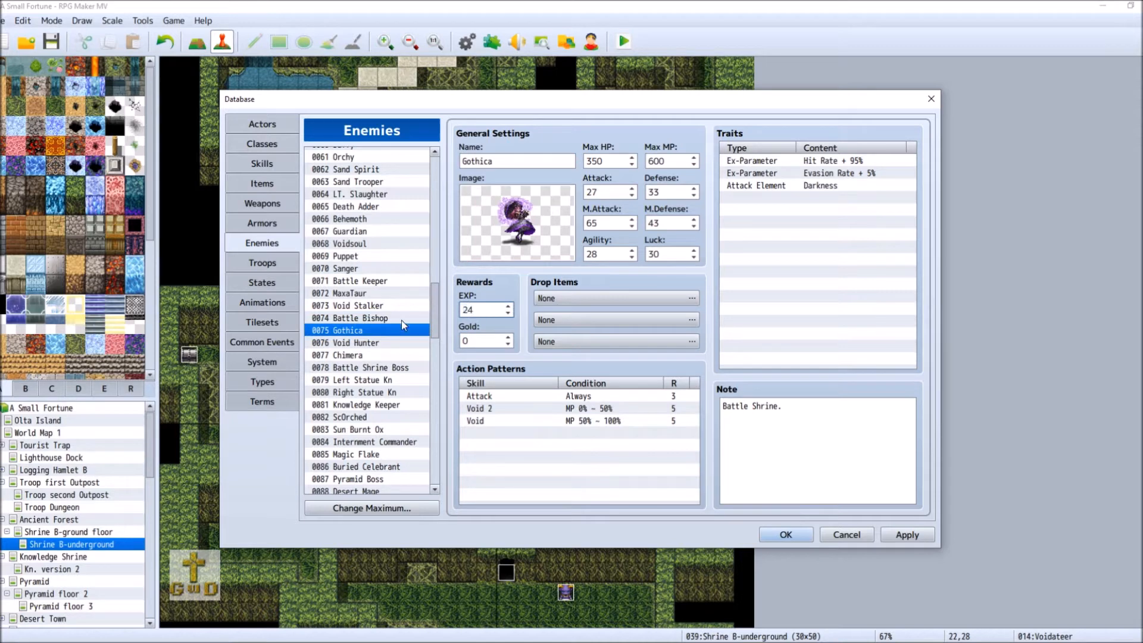
left_click(400, 318)
left_click(393, 306)
left_click(485, 310)
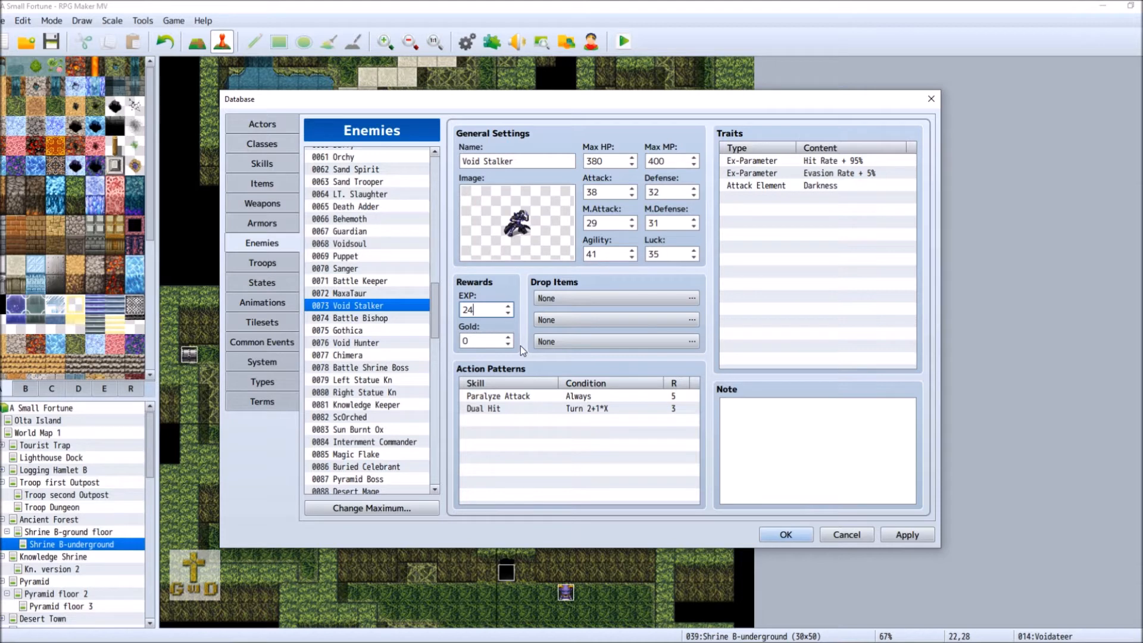
Step: Set the Gold reward to 30 for the enemies from Void Stalker through Void Hunter
left_click(483, 343)
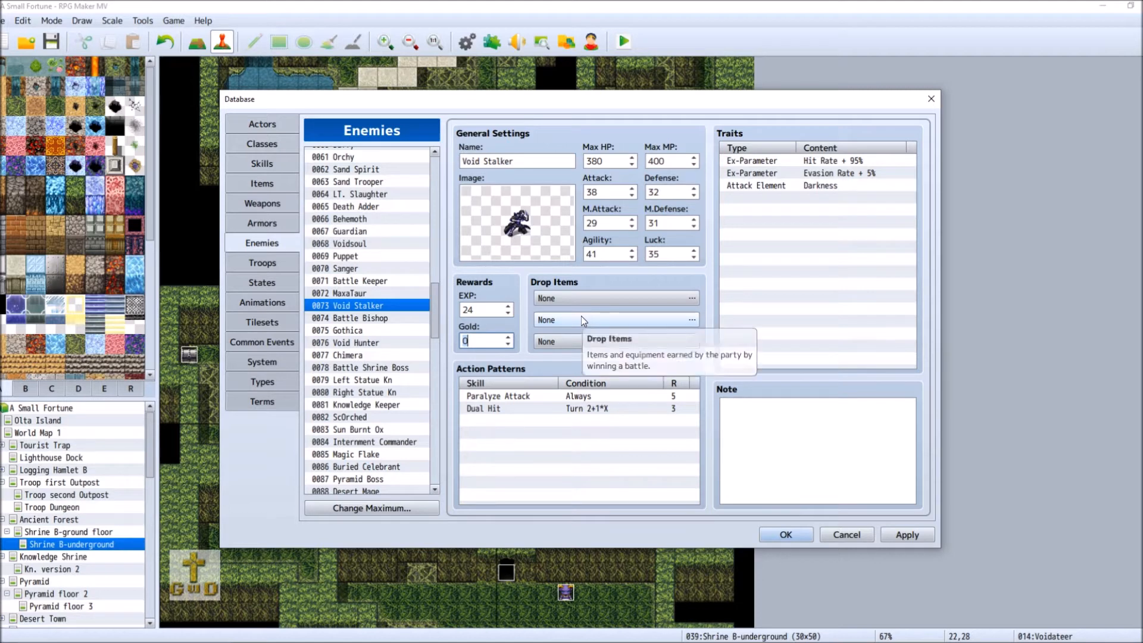
type("30")
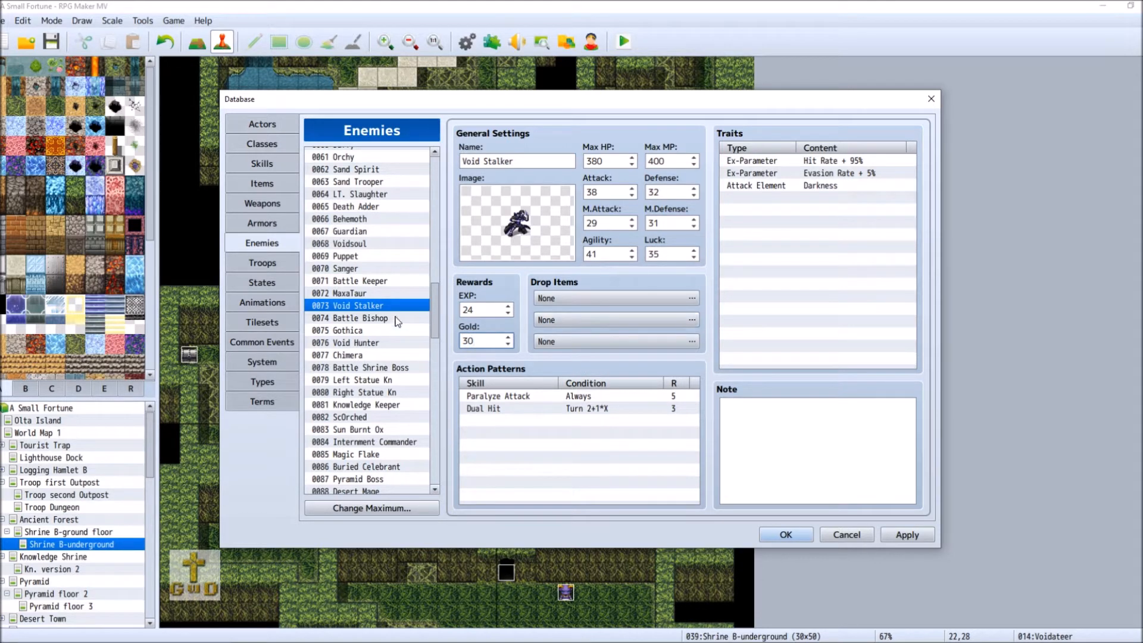
left_click(395, 318)
left_click(485, 343)
key("BackSpace")
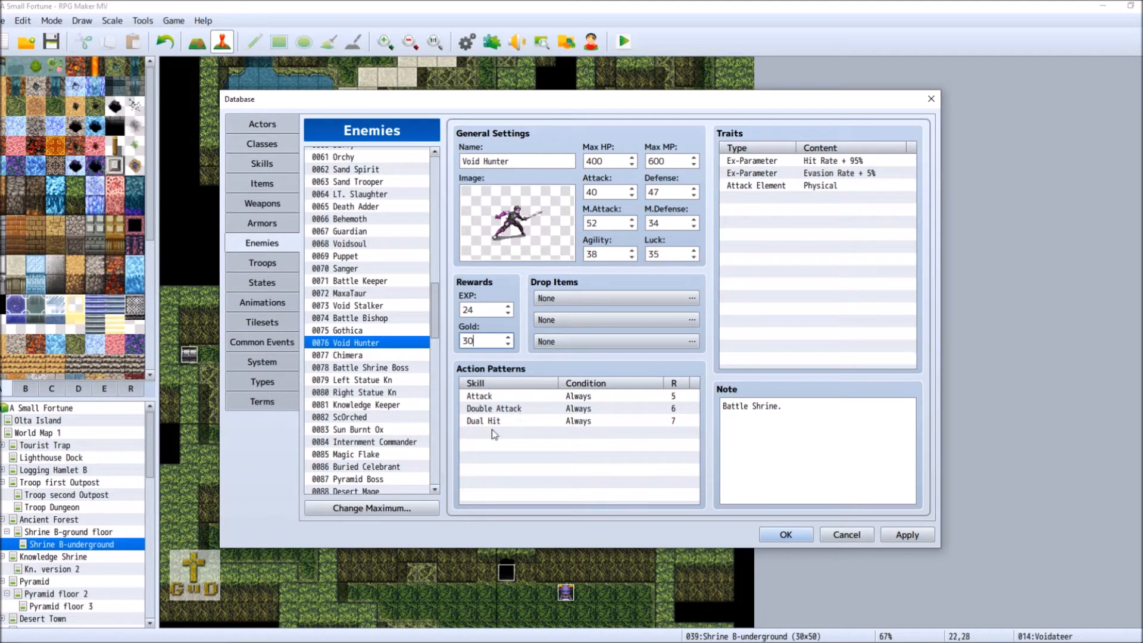
Step: Change the condition of Void Hunter's Dual Hit action to Turn 1 + 2 * X
right_click(517, 423)
left_click(542, 433)
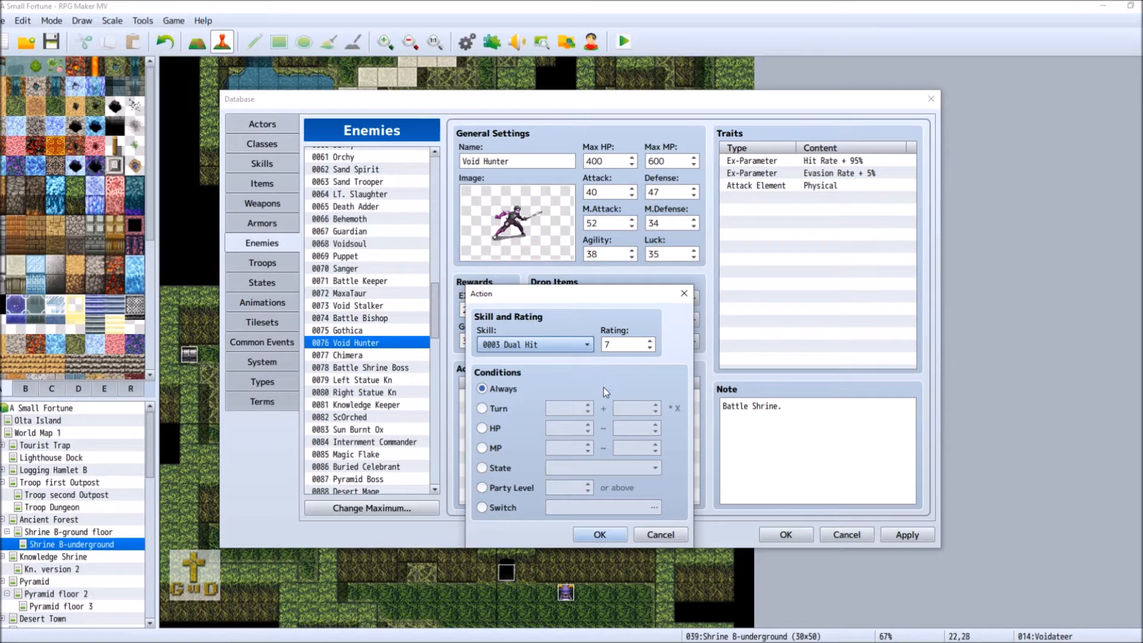
left_click(489, 409)
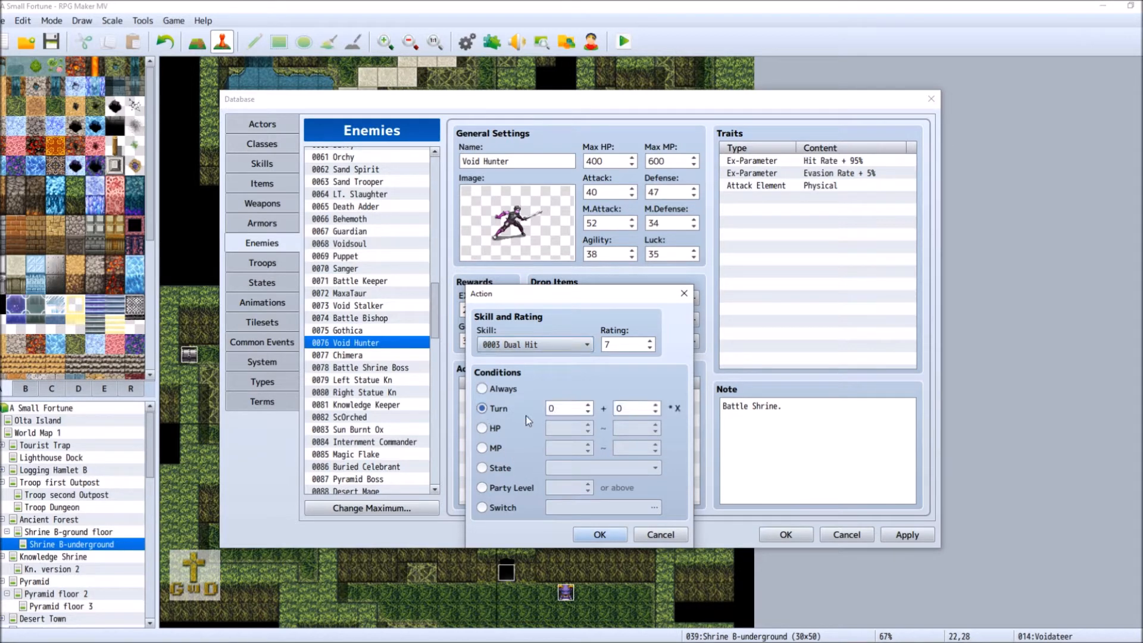
left_click(566, 409)
mouse_move(647, 410)
type("1")
key("Tab")
type("2")
left_click(606, 536)
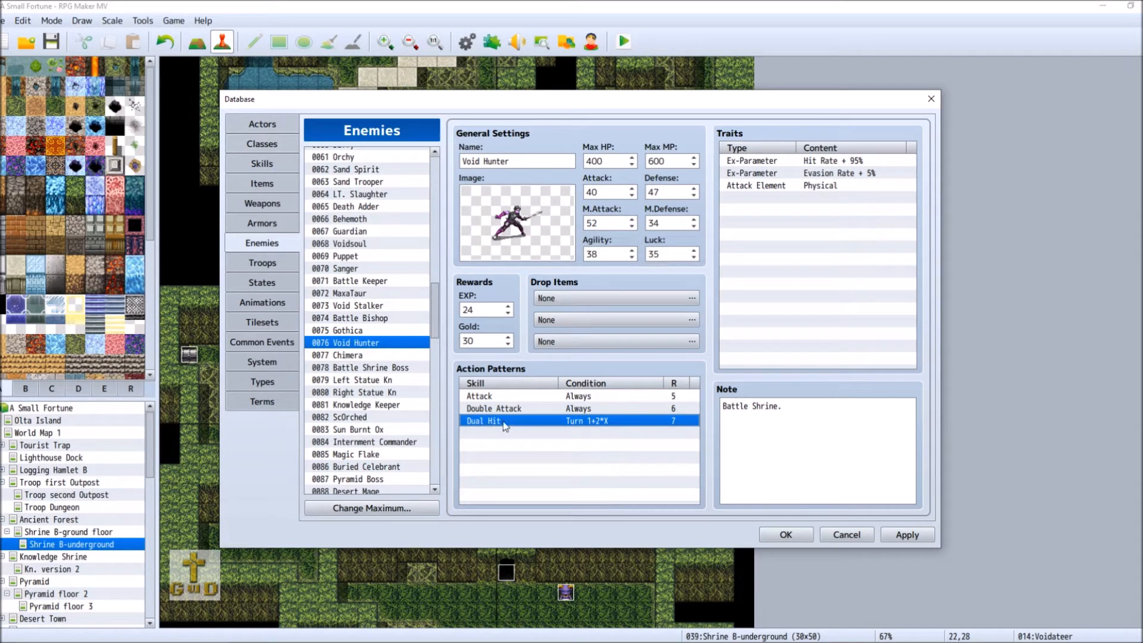
Step: Change the condition of Void Hunter's Double Attack action to HP 25% to 100%
left_click(539, 408)
right_click(543, 411)
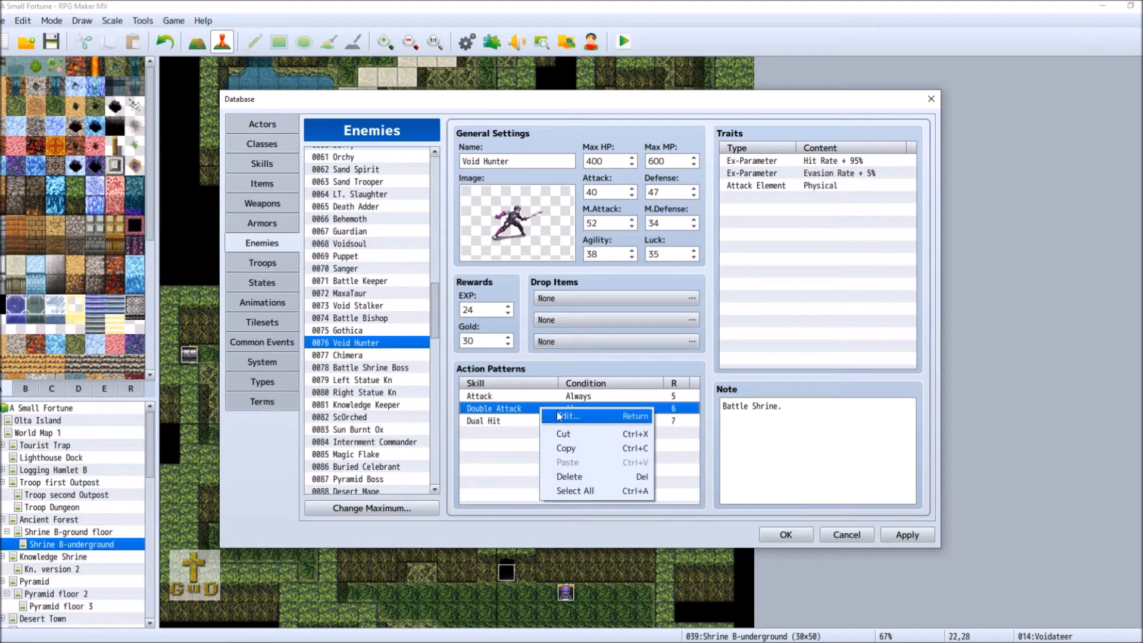
left_click(557, 415)
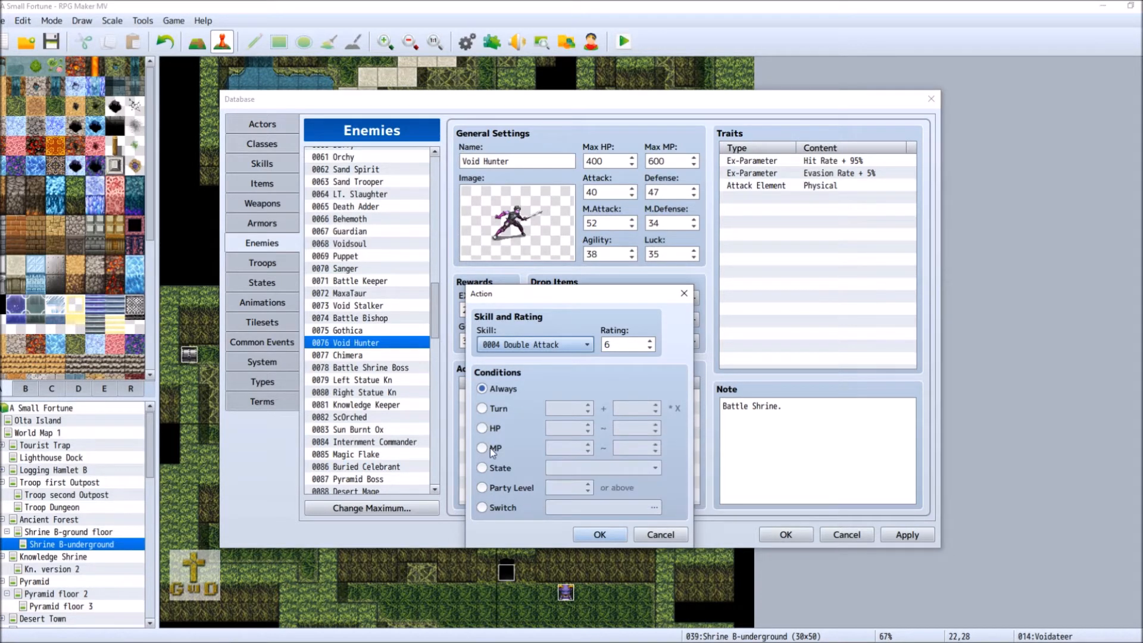
left_click(494, 428)
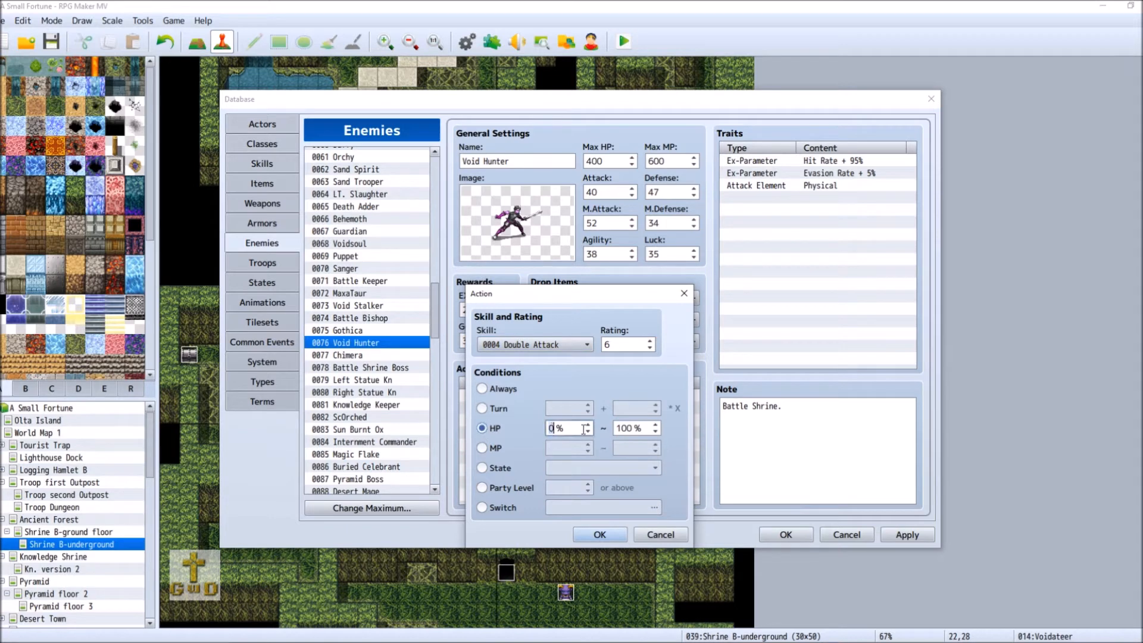
type("25")
left_click(600, 532)
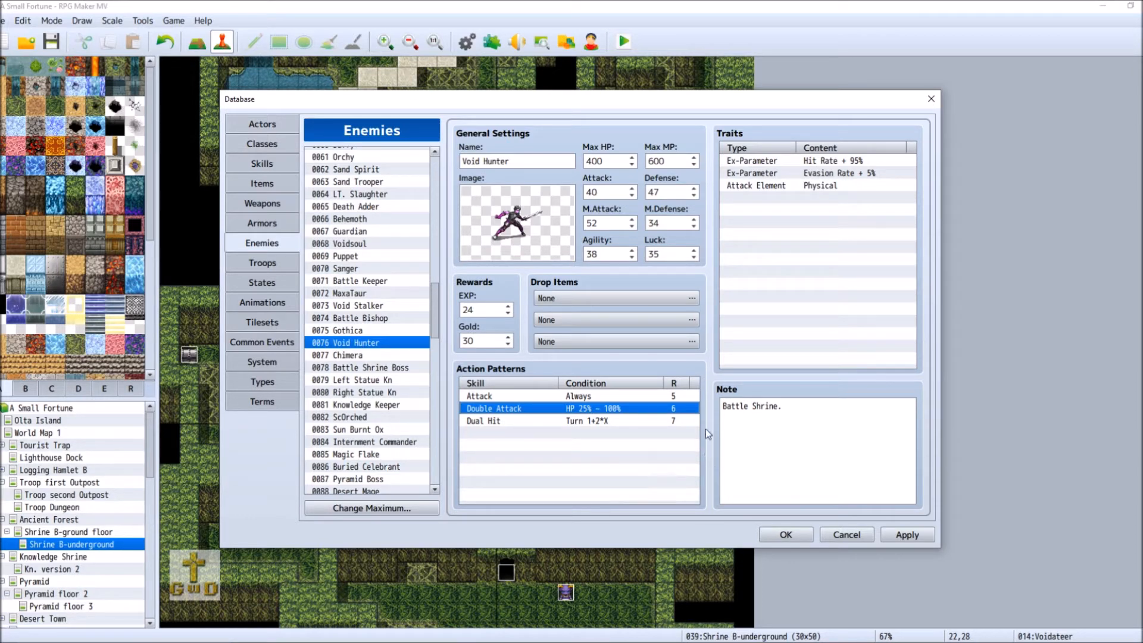
Step: Examine the trait options available for Void Hunter, from Rate through Other, without adding a trait
double_click(770, 198)
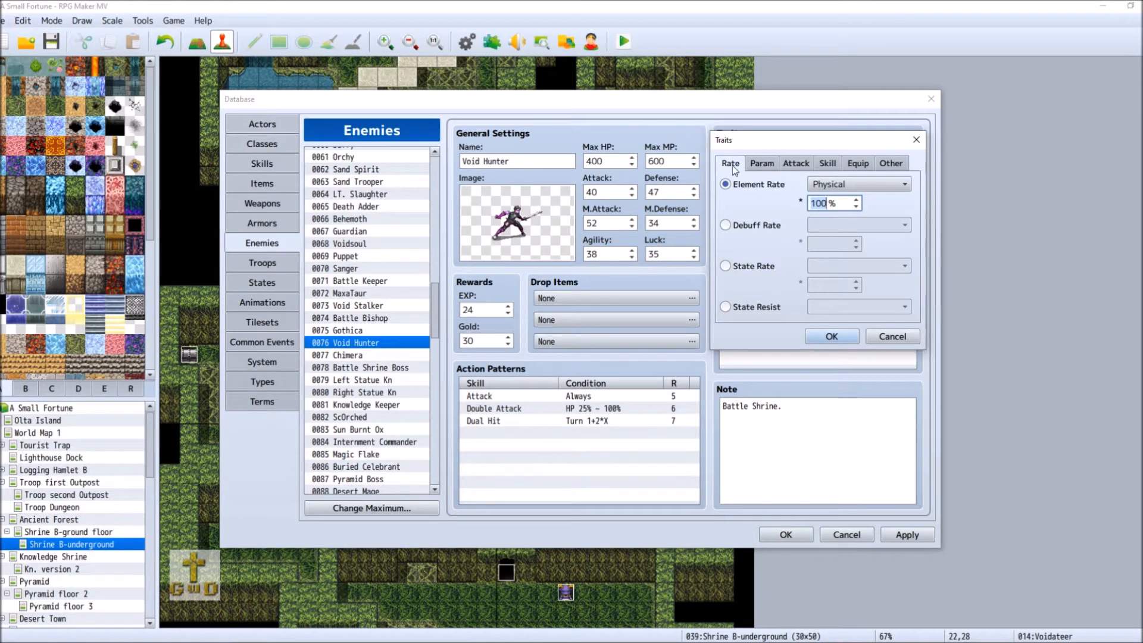
left_click(753, 162)
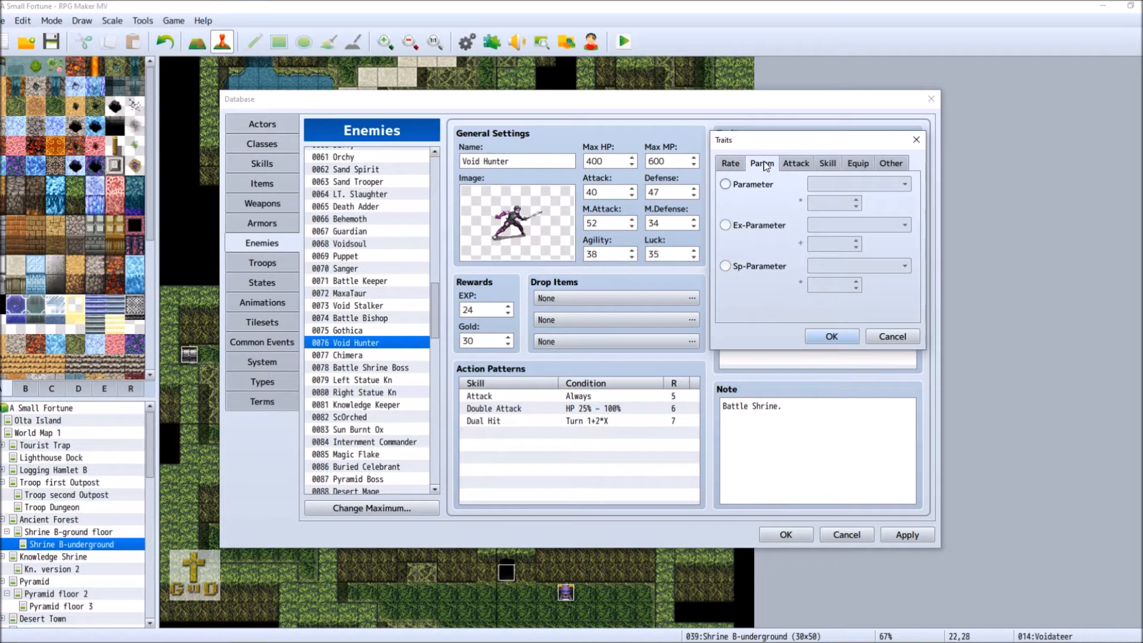
left_click(799, 169)
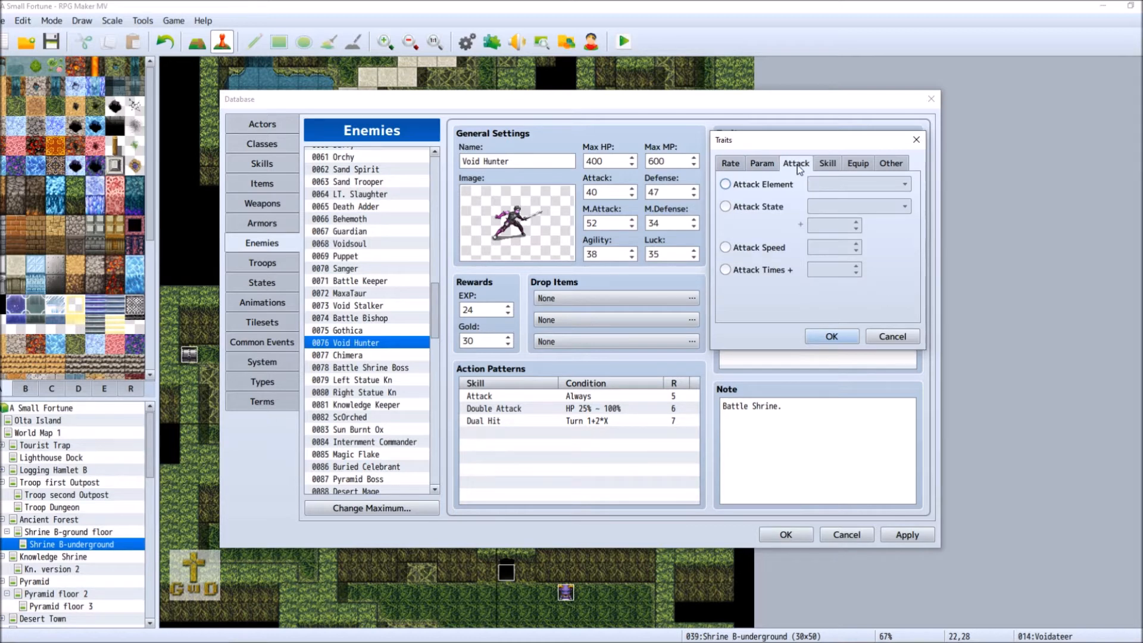
left_click(832, 166)
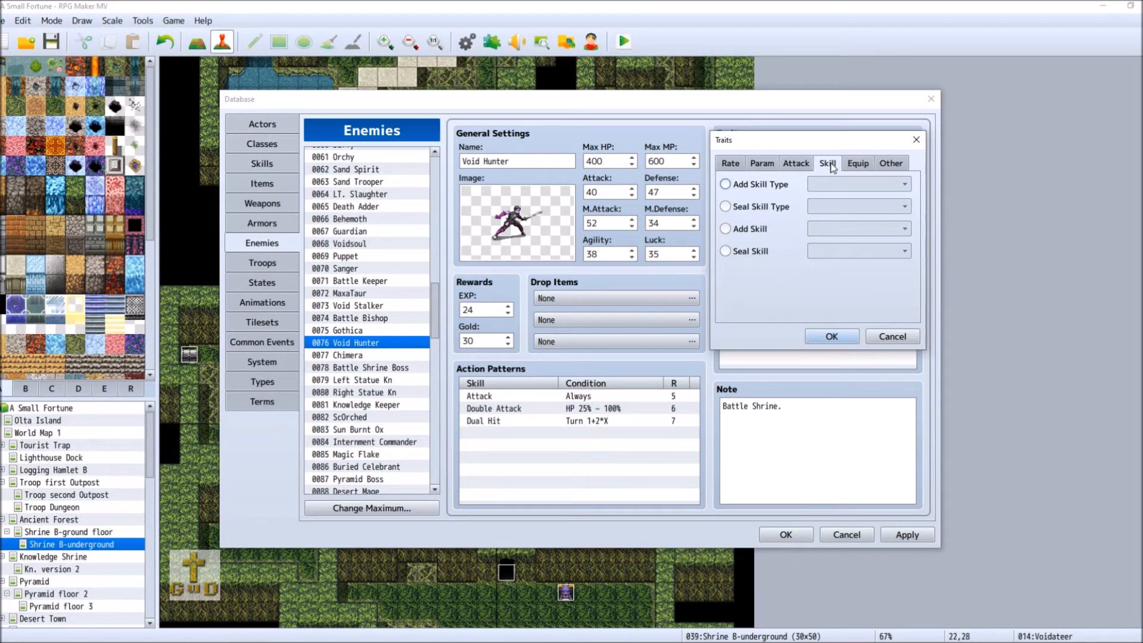
left_click(853, 168)
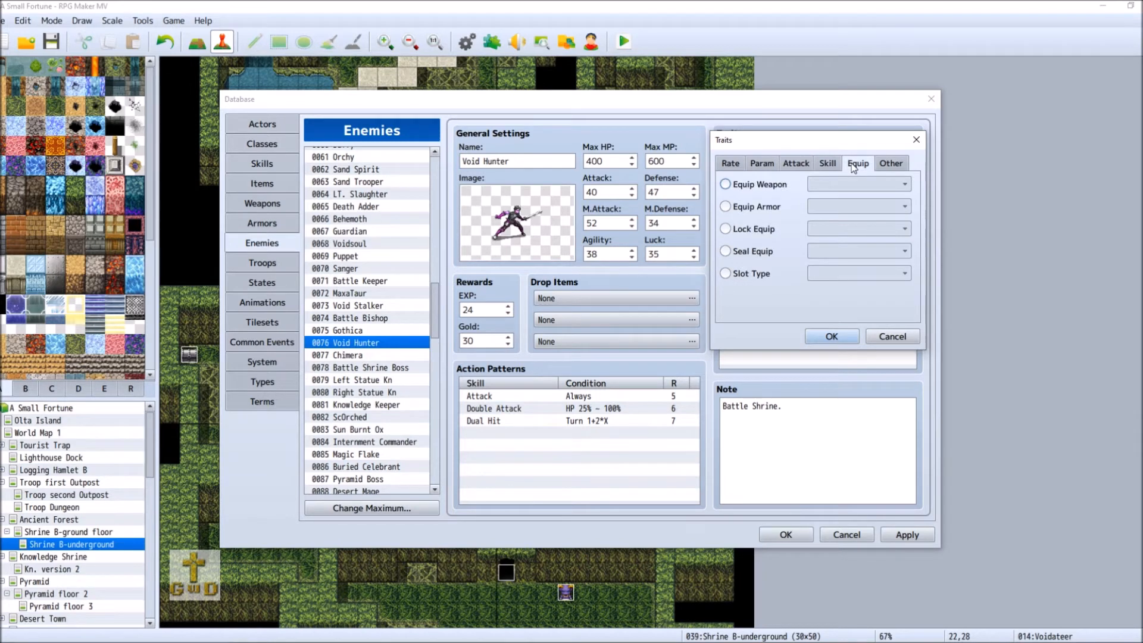
left_click(884, 168)
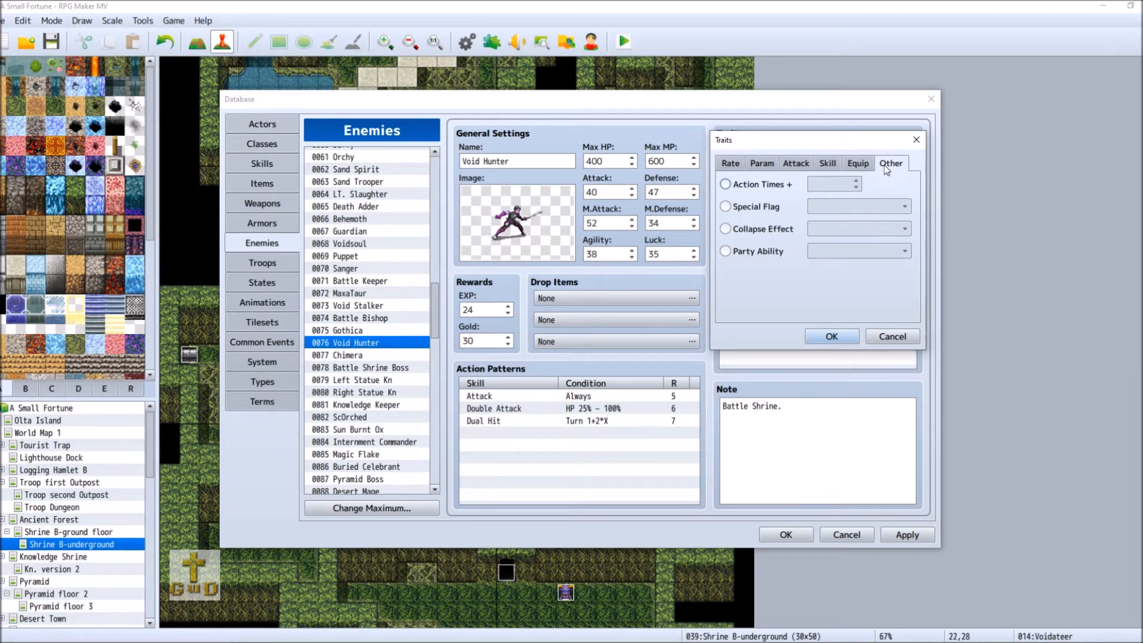
left_click(893, 336)
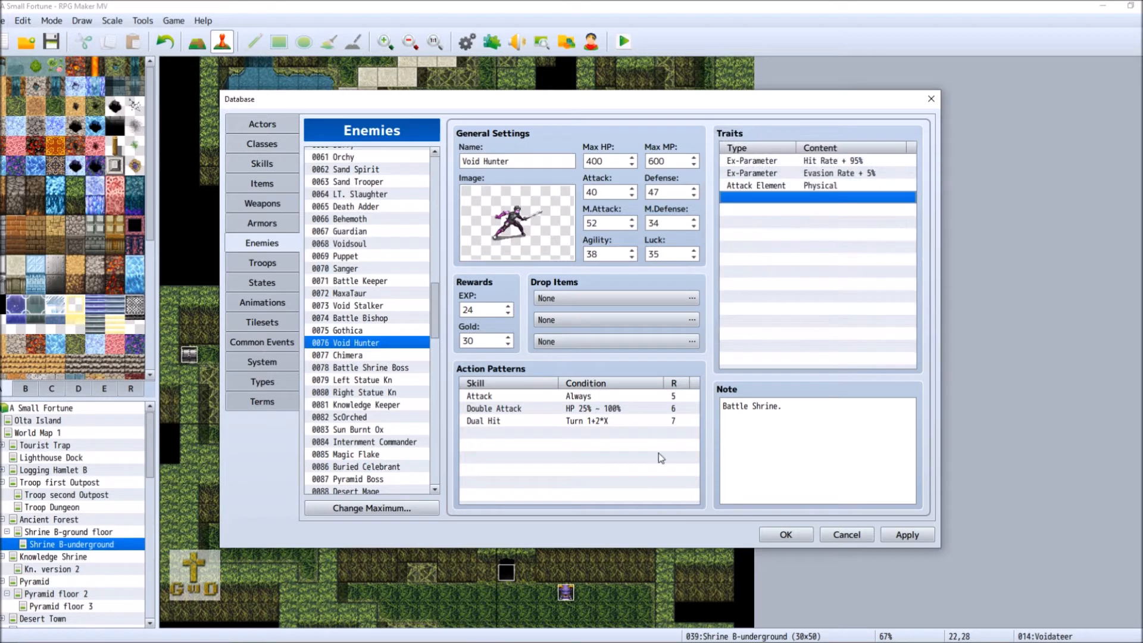
Step: Set Void Stalker's Attack to 43
left_click(394, 309)
left_click(633, 193)
left_click(631, 189)
left_click(632, 189)
left_click(631, 189)
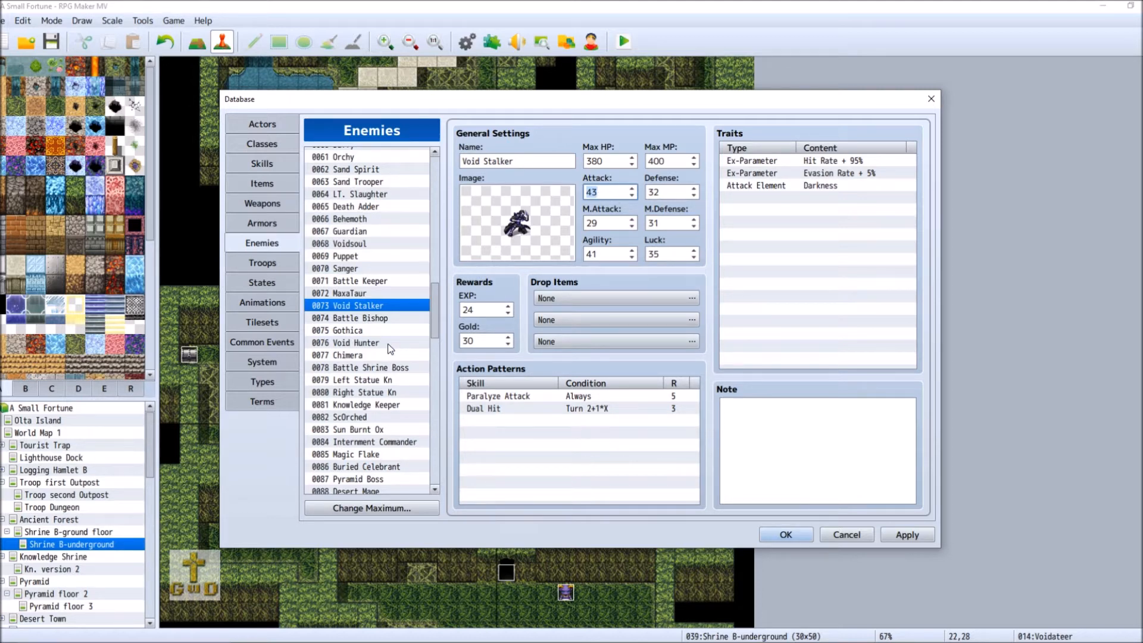
Step: Compare the stats of Void Hunter, Battle Bishop and Gothica, and set Void Stalker's Defense to 37
left_click(369, 343)
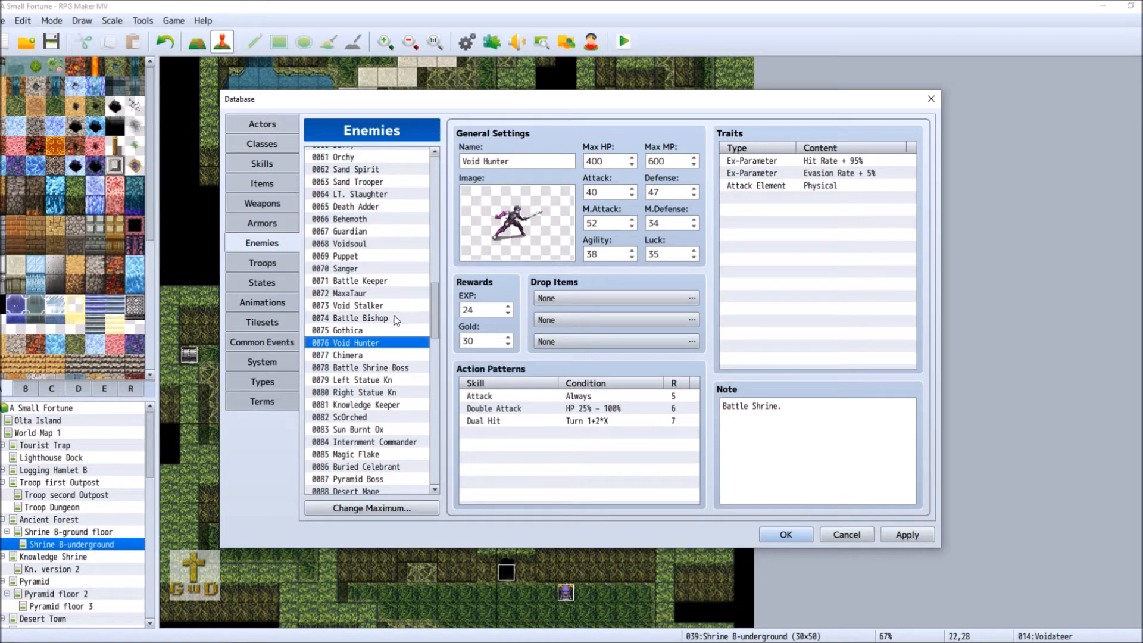
left_click(395, 319)
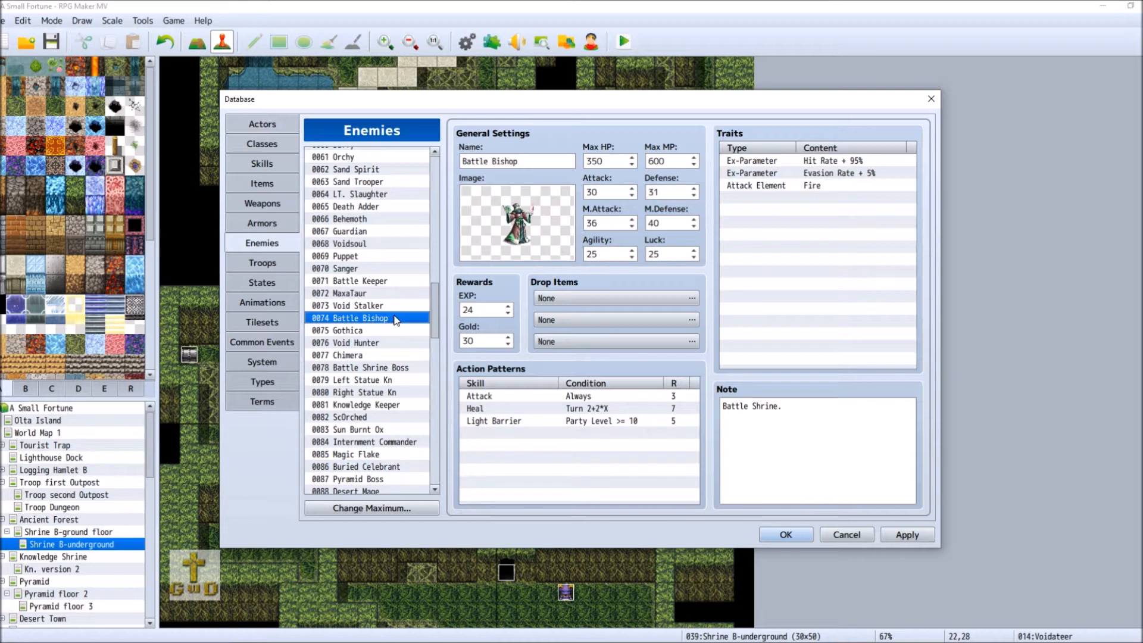
left_click(391, 331)
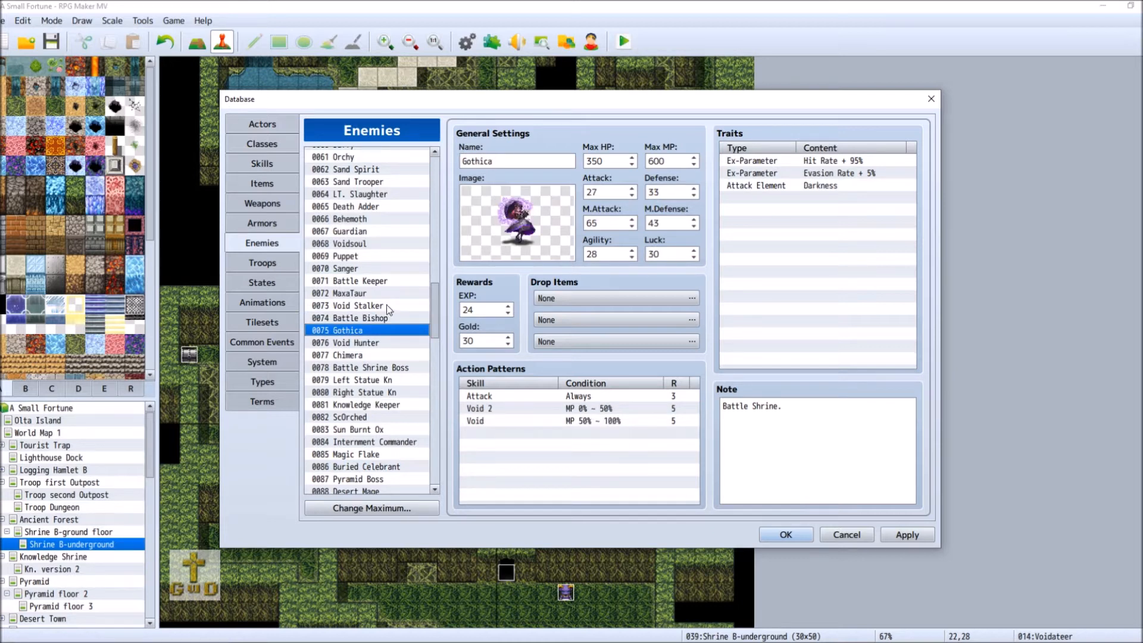
left_click(387, 305)
left_click(694, 188)
left_click(694, 189)
left_click(694, 188)
left_click(694, 188)
left_click(694, 189)
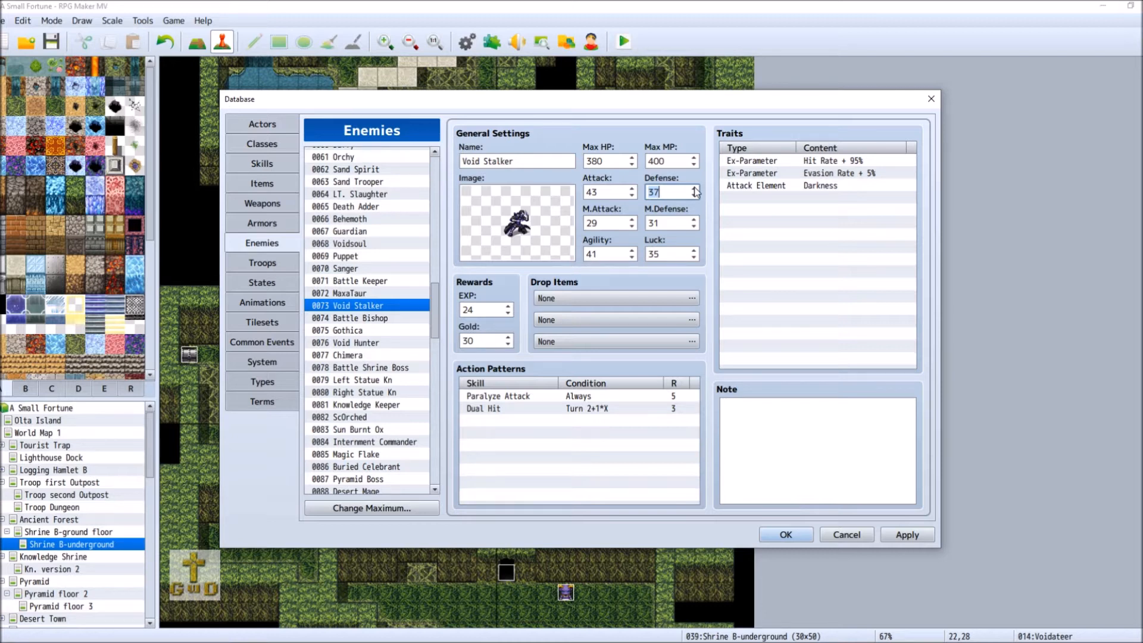
Step: Set Void Stalker's Max HP to 385
left_click(634, 160)
left_click(632, 158)
left_click(632, 158)
left_click(632, 157)
left_click(632, 158)
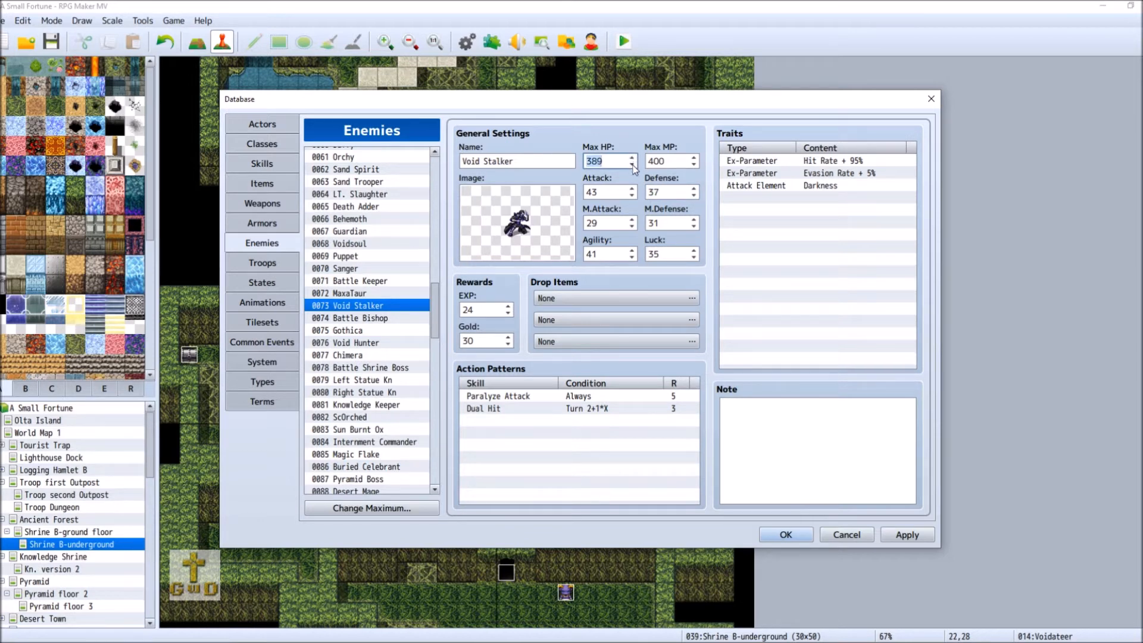
left_click(632, 164)
left_click(633, 164)
left_click(632, 164)
left_click(632, 164)
Step: Set Void Stalker's Max MP to 415
left_click(695, 162)
left_click(694, 159)
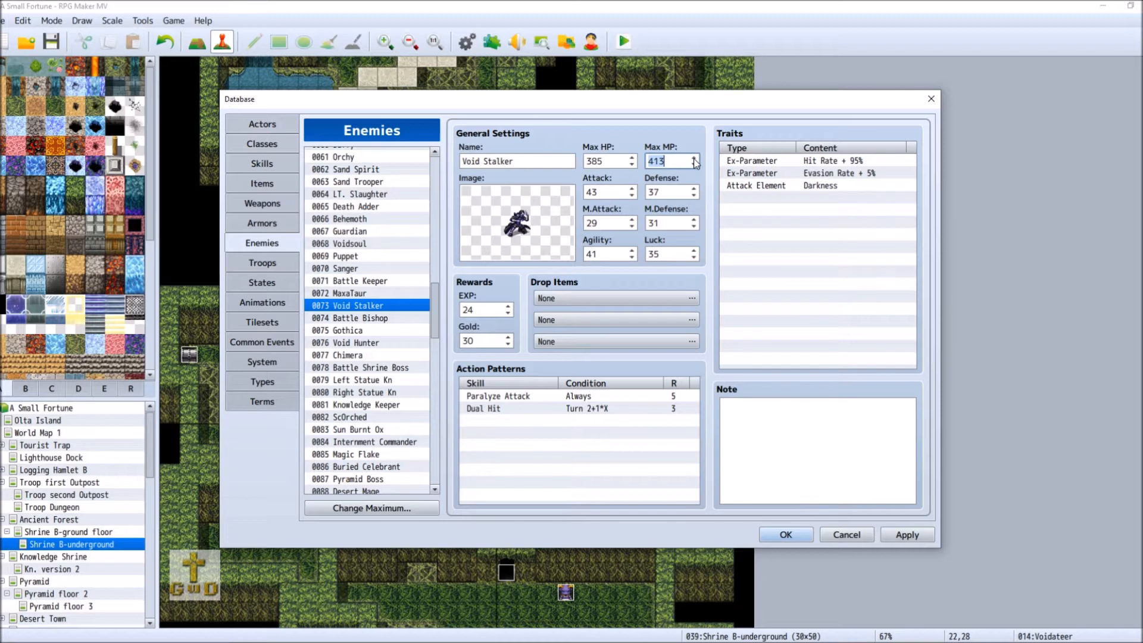
left_click(694, 158)
left_click(694, 159)
Step: Raise Void Stalker's M.Attack, compare it with Void Hunter's, and return Void Hunter's M.Attack to 52
left_click(633, 219)
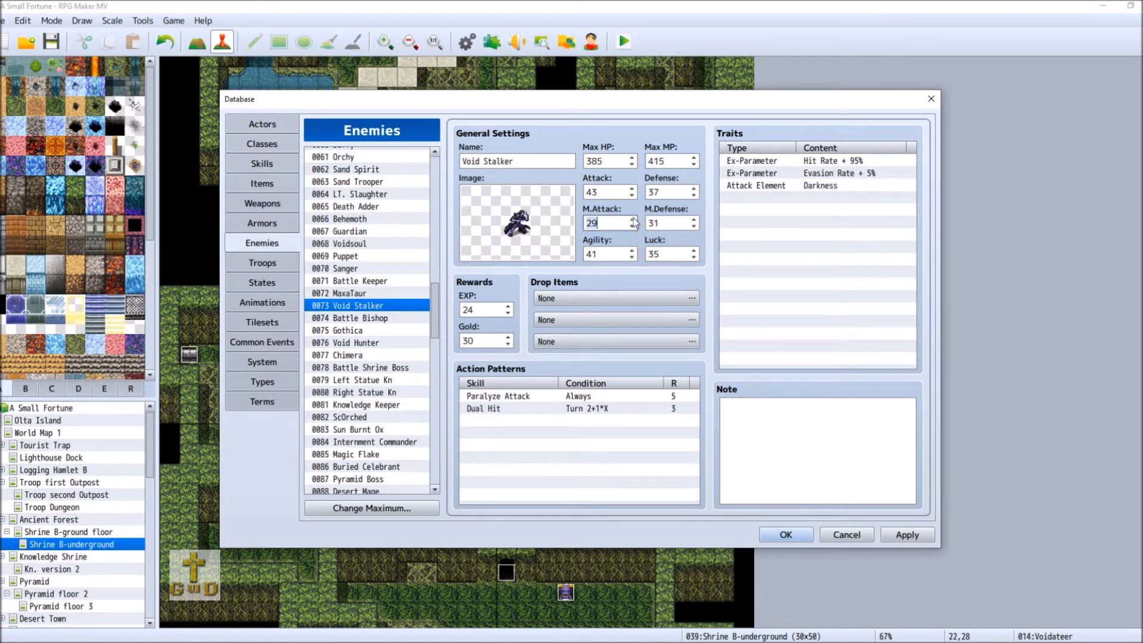
left_click(633, 218)
left_click(377, 344)
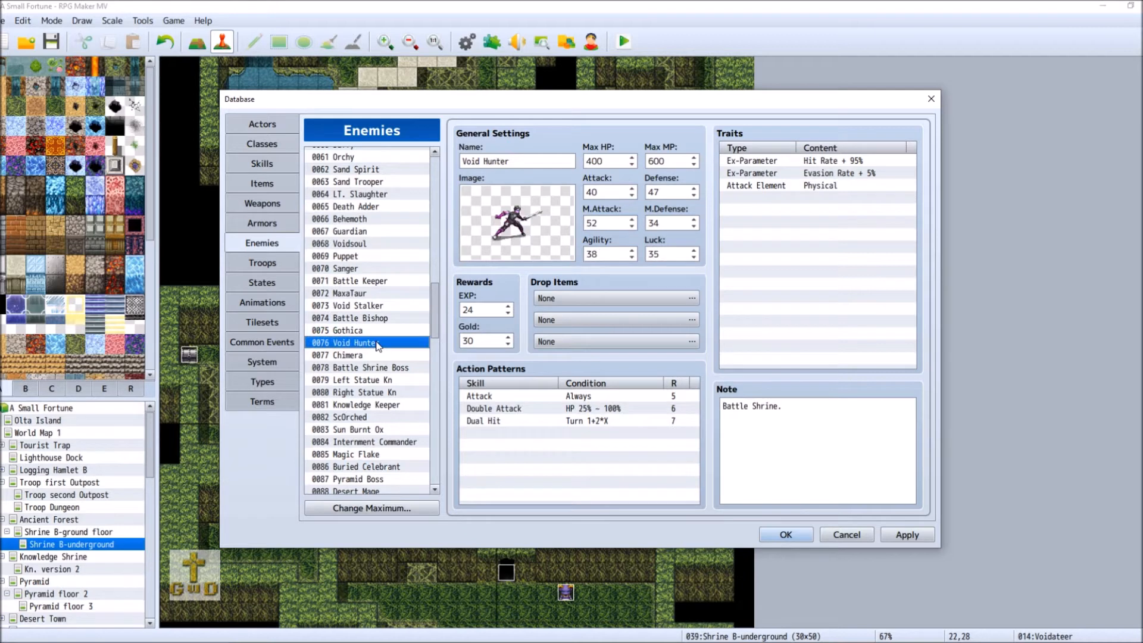
left_click(632, 227)
left_click(633, 219)
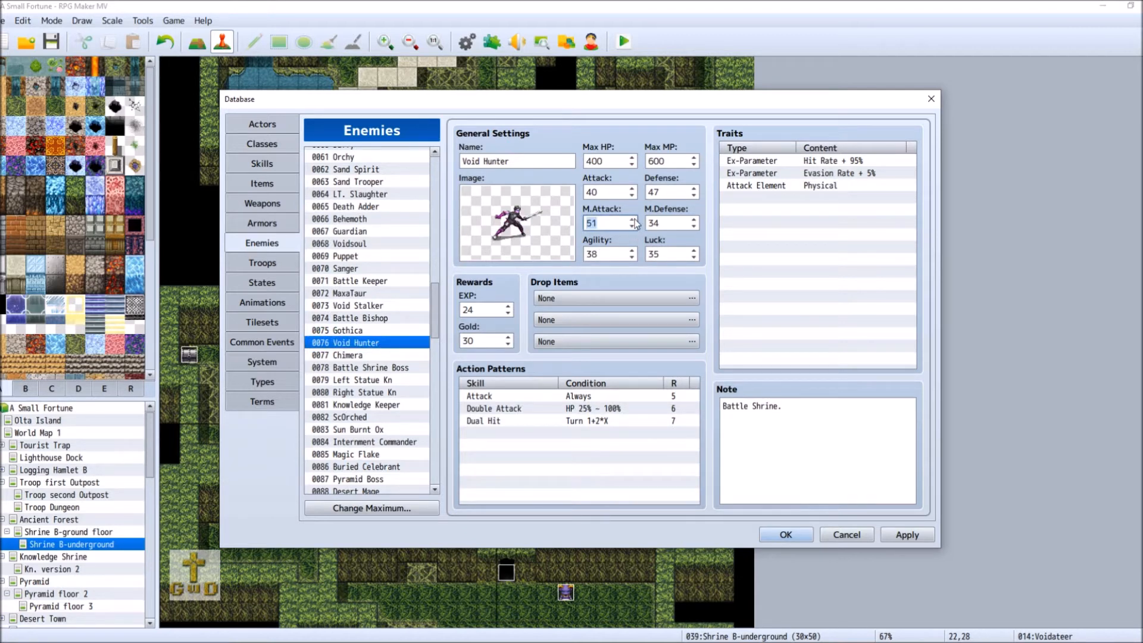
Step: Look up Nature Spirit's M.Attack as a reference and set Gothica's M.Attack to 71
left_click(365, 319)
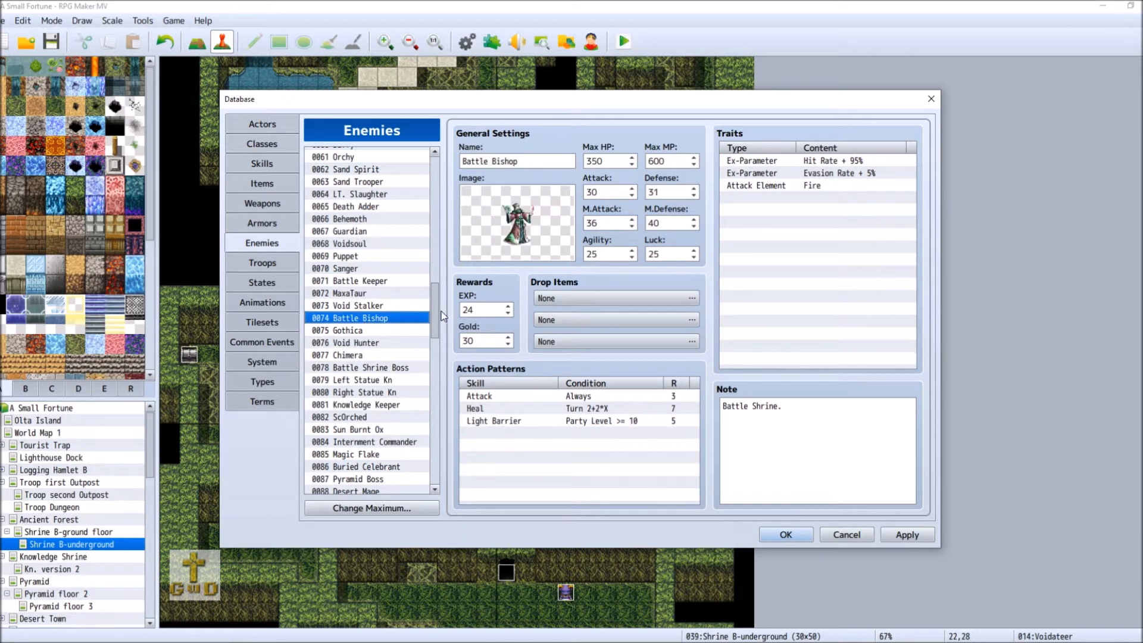
left_click_drag(444, 316, 457, 183)
left_click(395, 265)
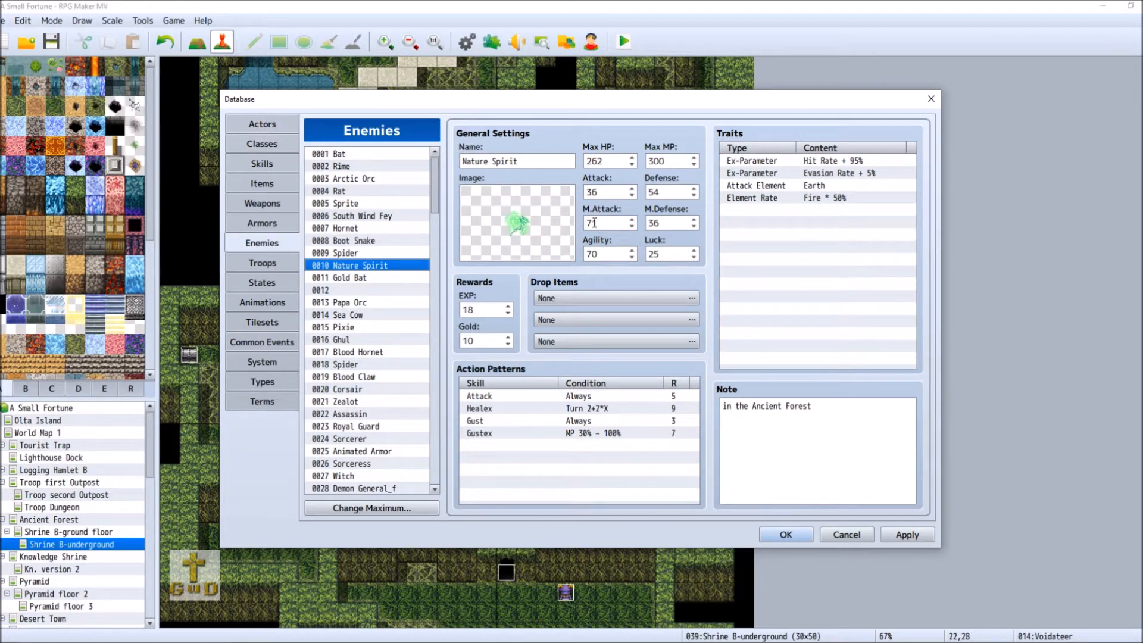
left_click_drag(434, 190, 436, 315)
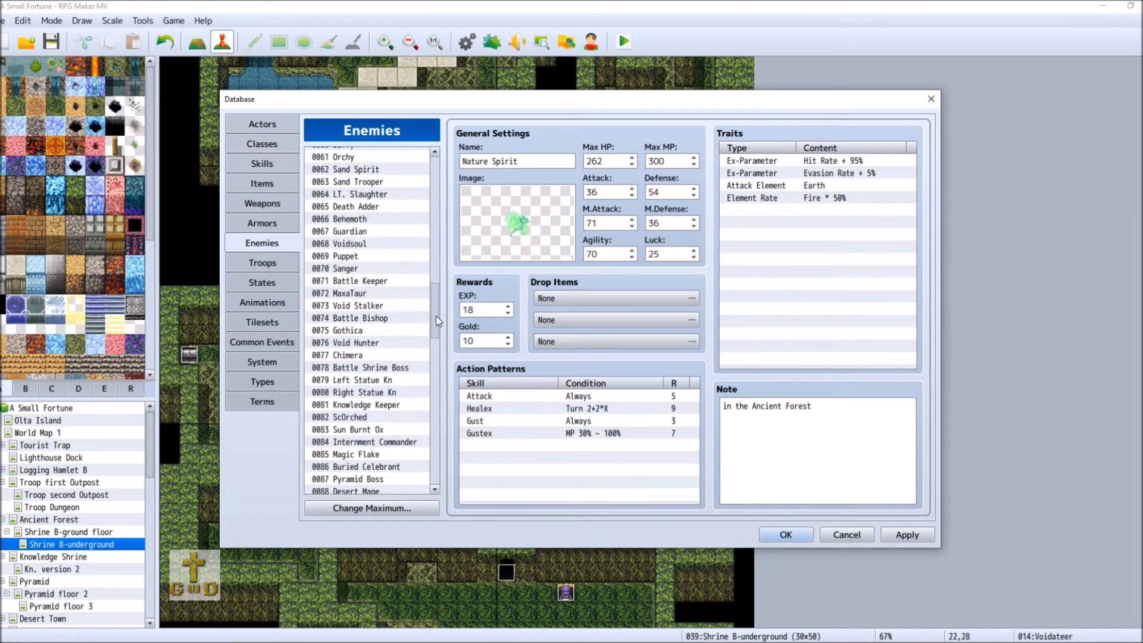
left_click(367, 321)
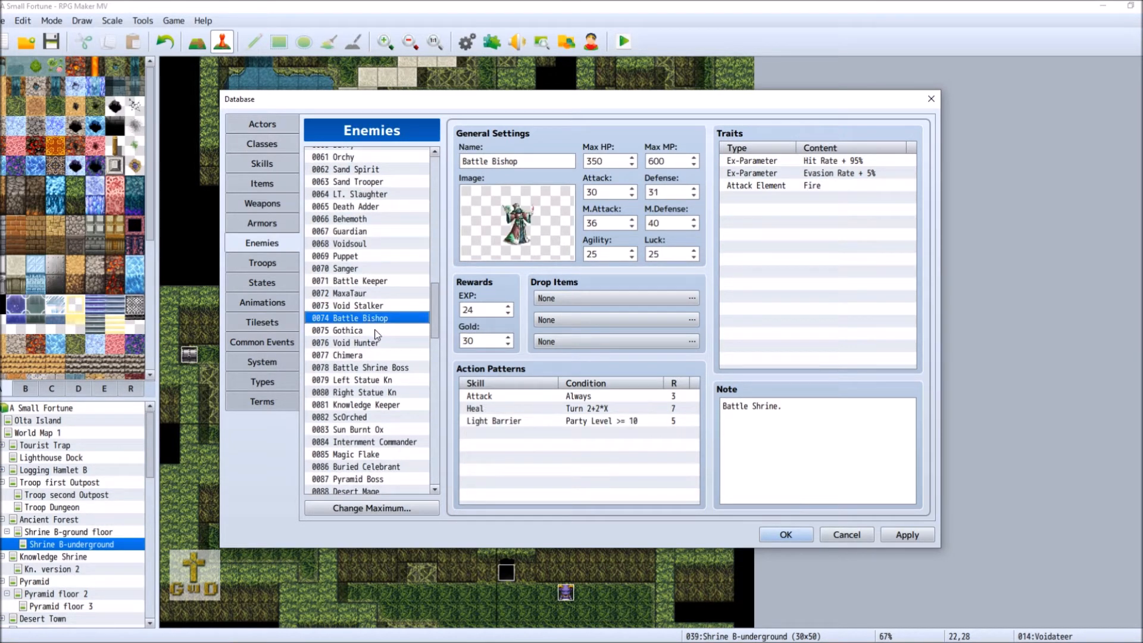
double_click(593, 222)
type("71")
left_click(368, 330)
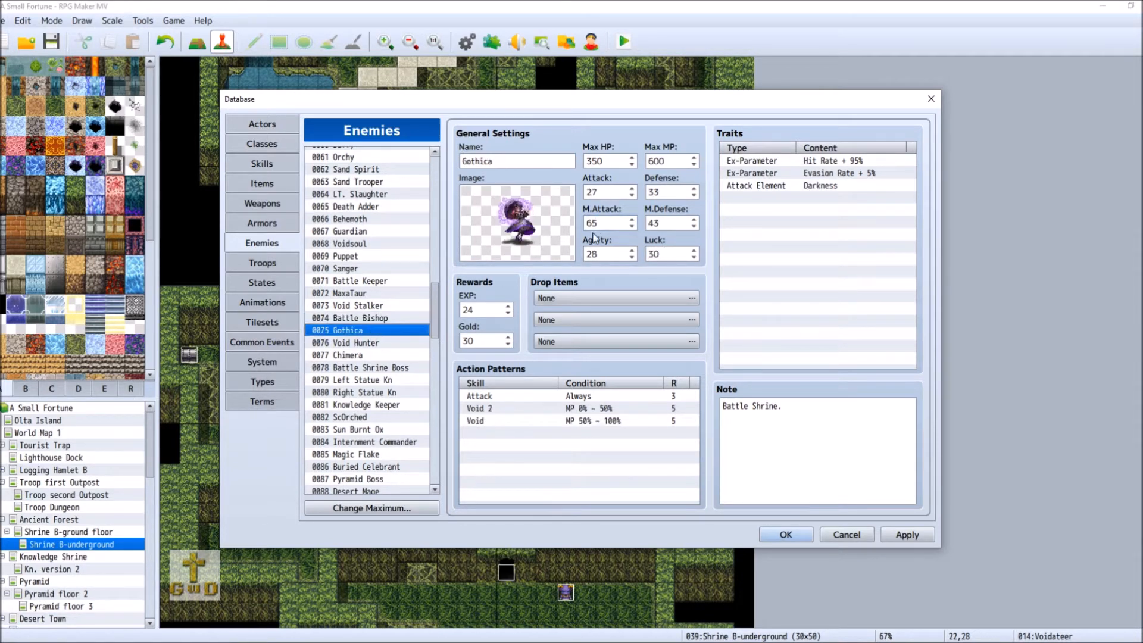
left_click(618, 225)
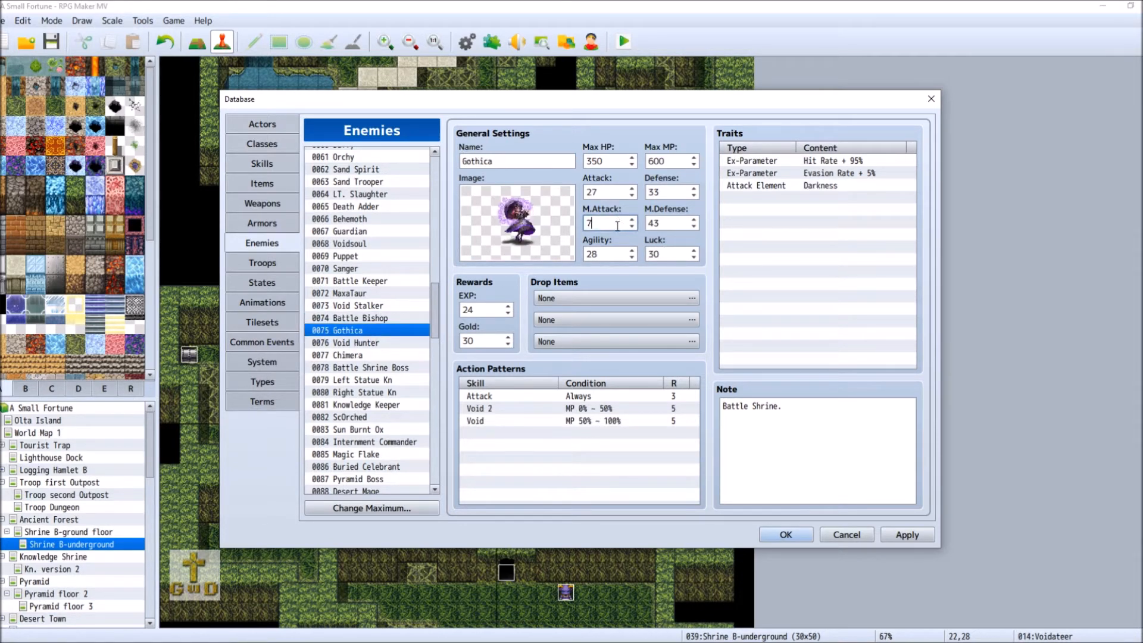
Step: Set Void Stalker's M.Attack to 52 and compare it with Void Hunter's
left_click(381, 304)
left_click(633, 221)
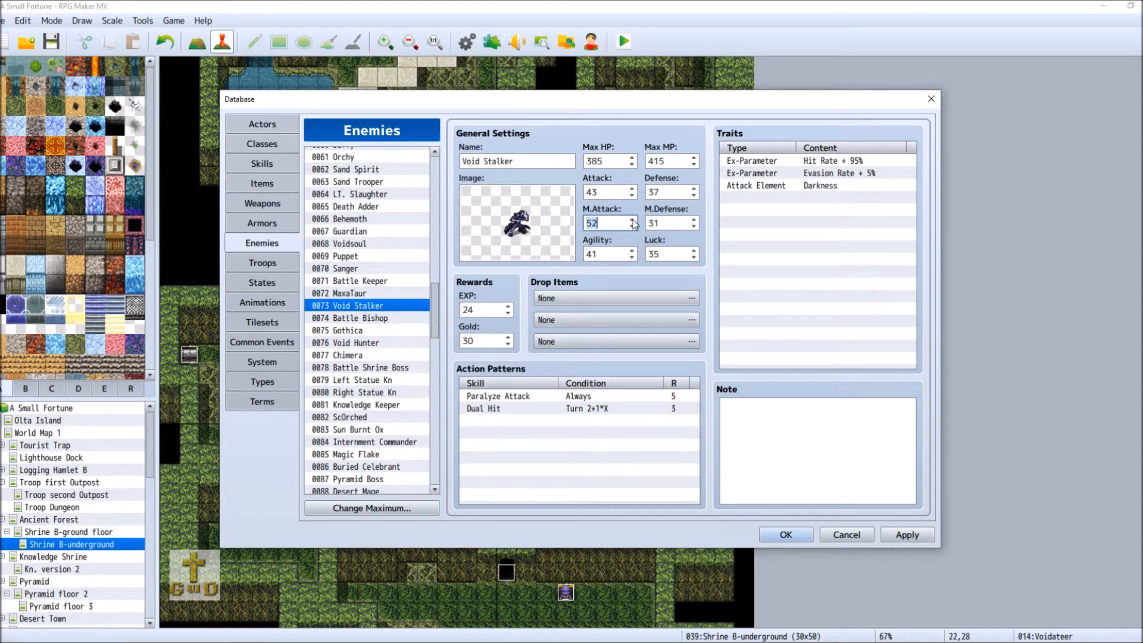
left_click(377, 344)
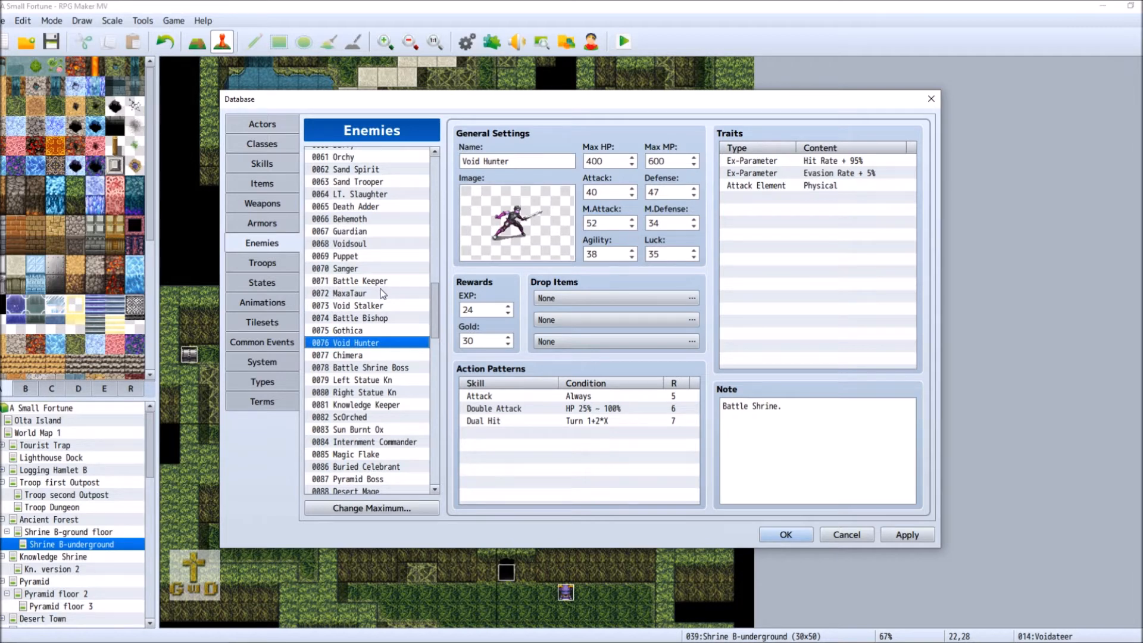
Step: Set Void Stalker's M.Defense to 37, checking Void Hunter's M.Defense for comparison
left_click(384, 305)
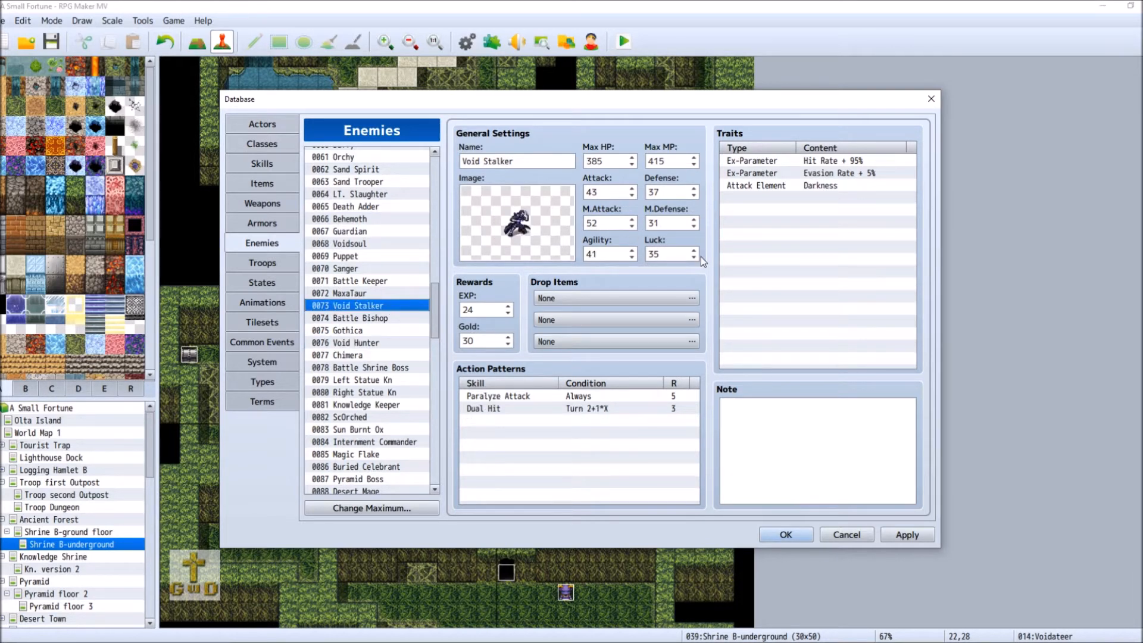
left_click(695, 224)
left_click(694, 221)
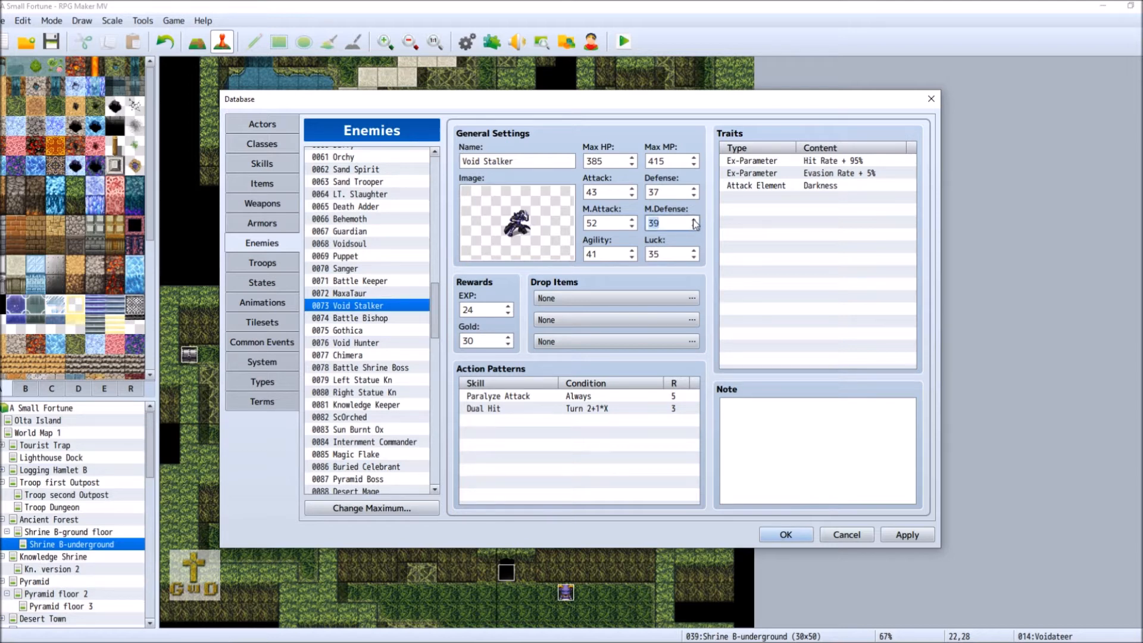
left_click(694, 219)
left_click(377, 343)
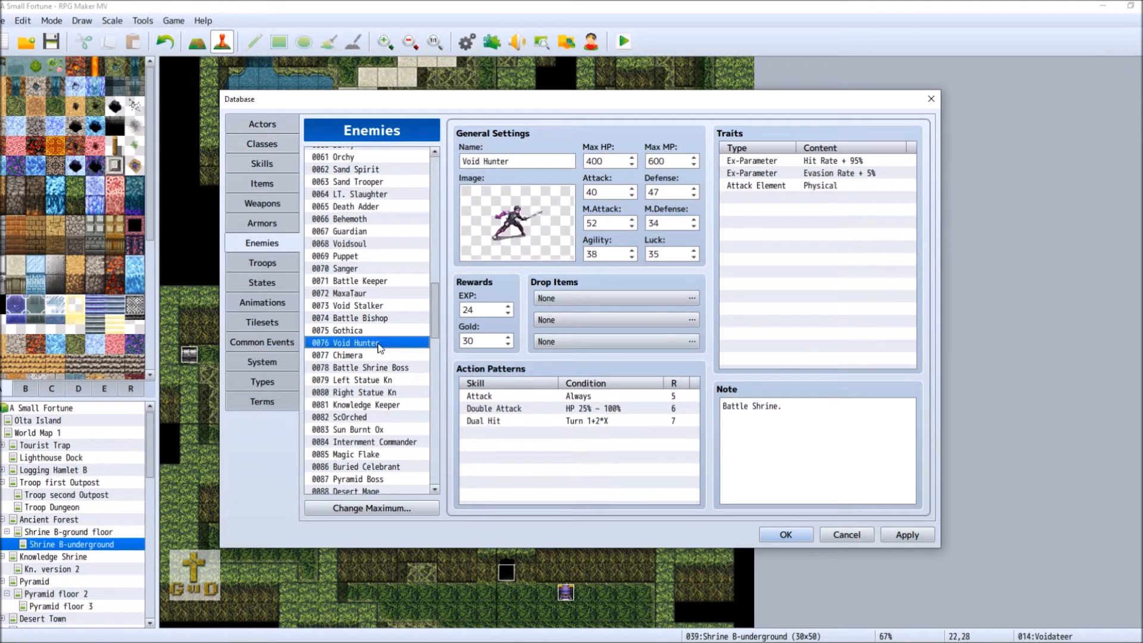
left_click(375, 306)
left_click(693, 226)
left_click(693, 225)
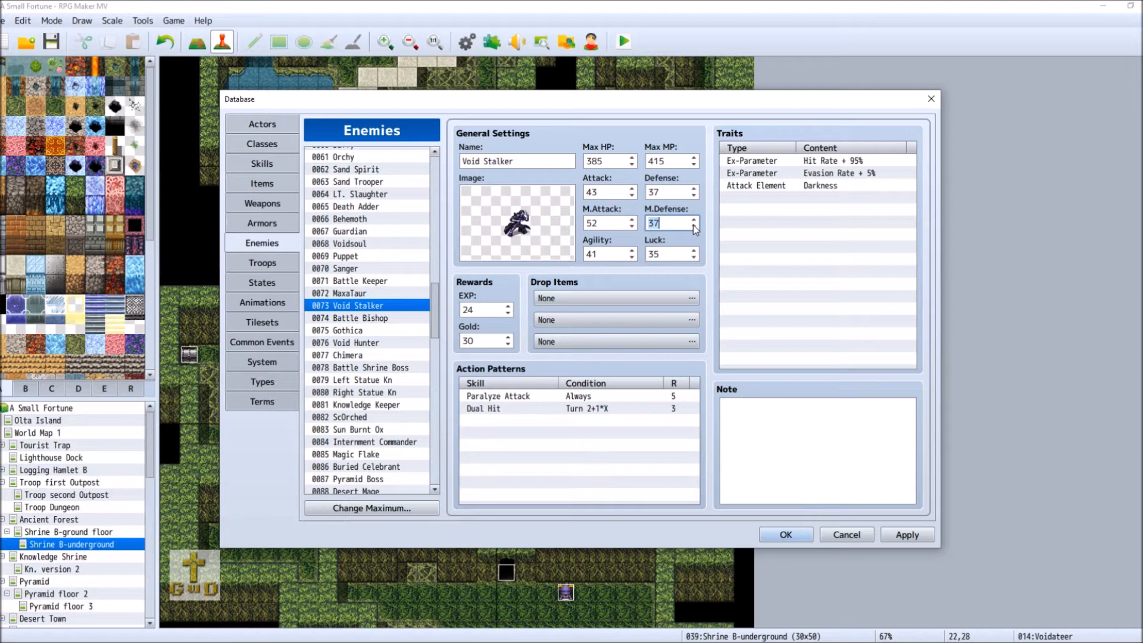
Step: Set Void Stalker's Agility to 46 and Luck to 45
left_click(633, 251)
left_click(633, 251)
left_click(633, 251)
left_click(633, 251)
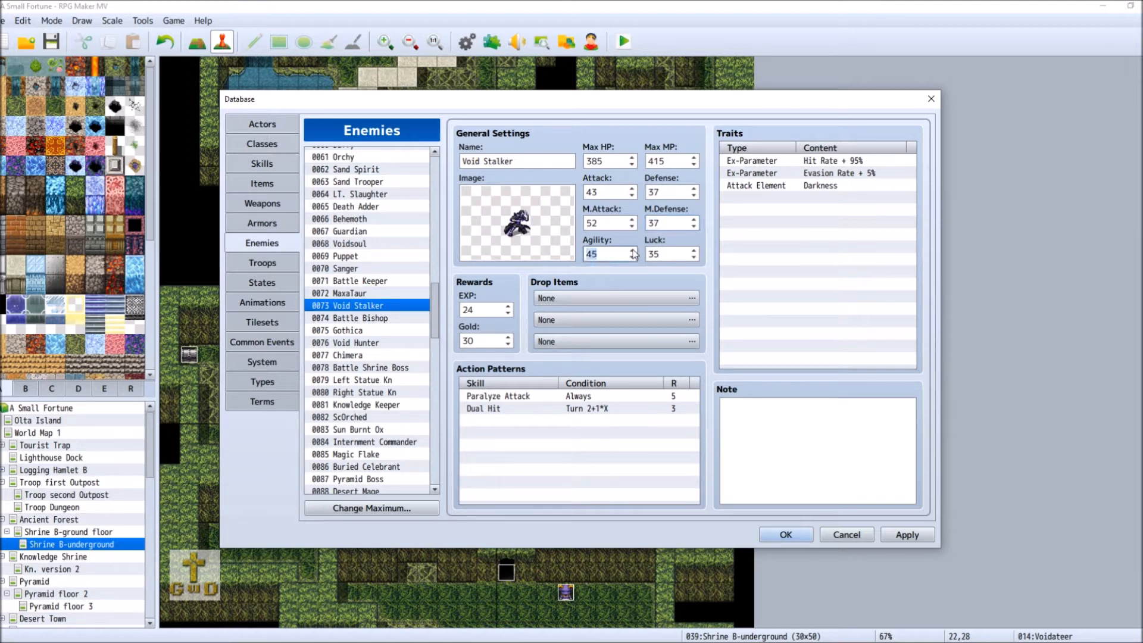
left_click(633, 251)
left_click_drag(695, 251, 695, 252)
left_click(693, 250)
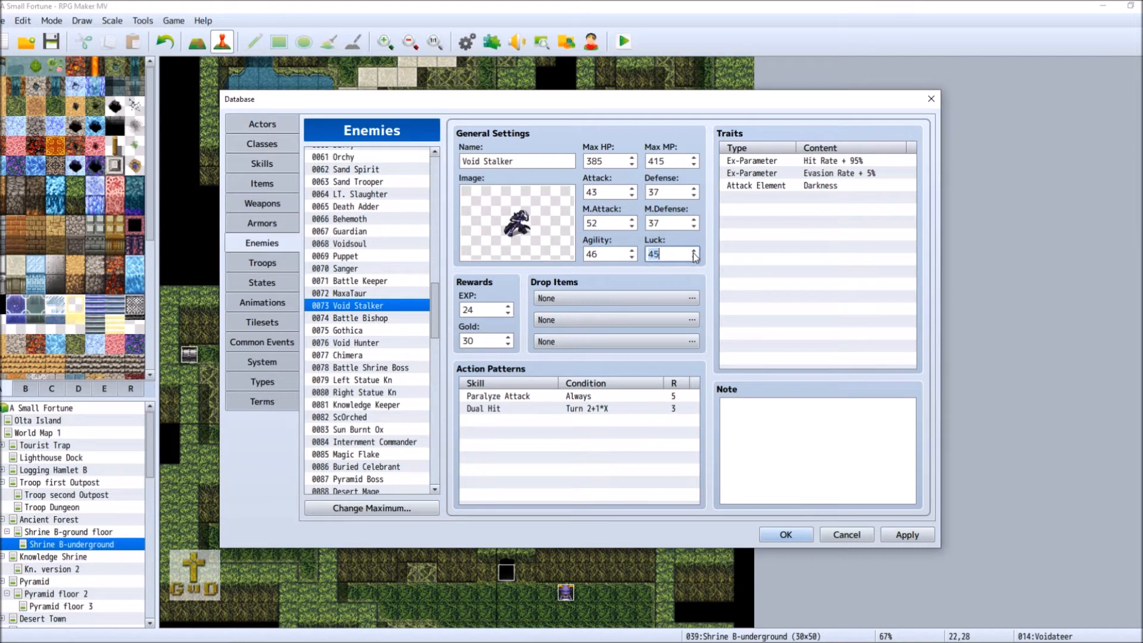
Step: Raise Void Stalker's Luck to 47
left_click(693, 253)
left_click(693, 252)
left_click(693, 254)
left_click(694, 253)
Step: Replace the Dual Hit skill in Void Stalker's action patterns with (E) Armor Piercer
left_click(506, 409)
right_click(506, 410)
left_click(542, 417)
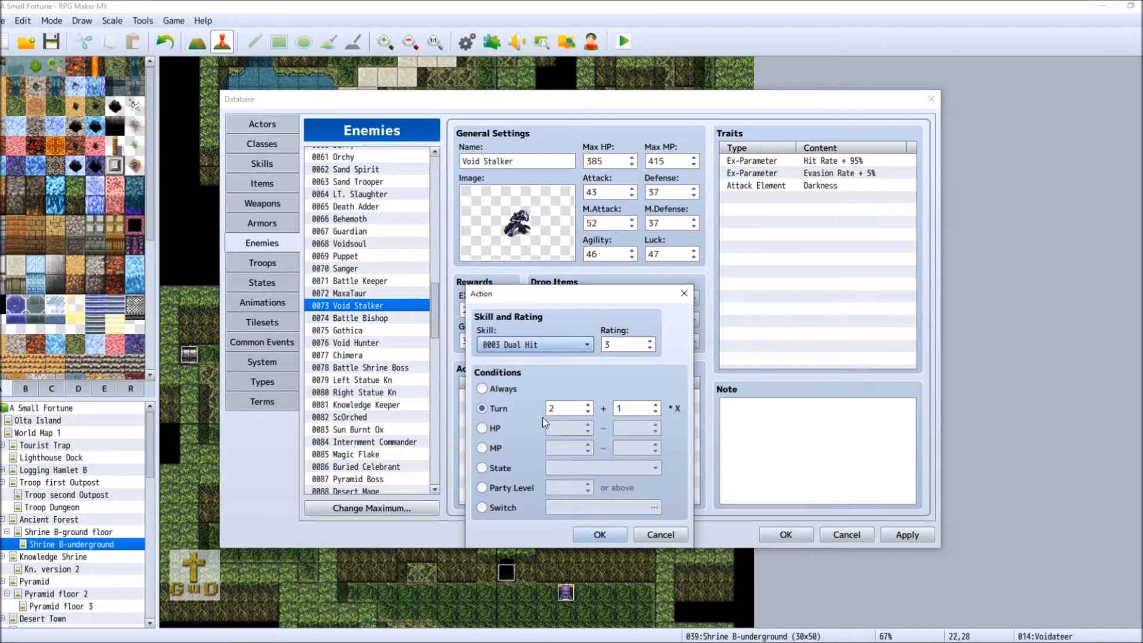
left_click(569, 345)
scroll(580, 444, "down", 4)
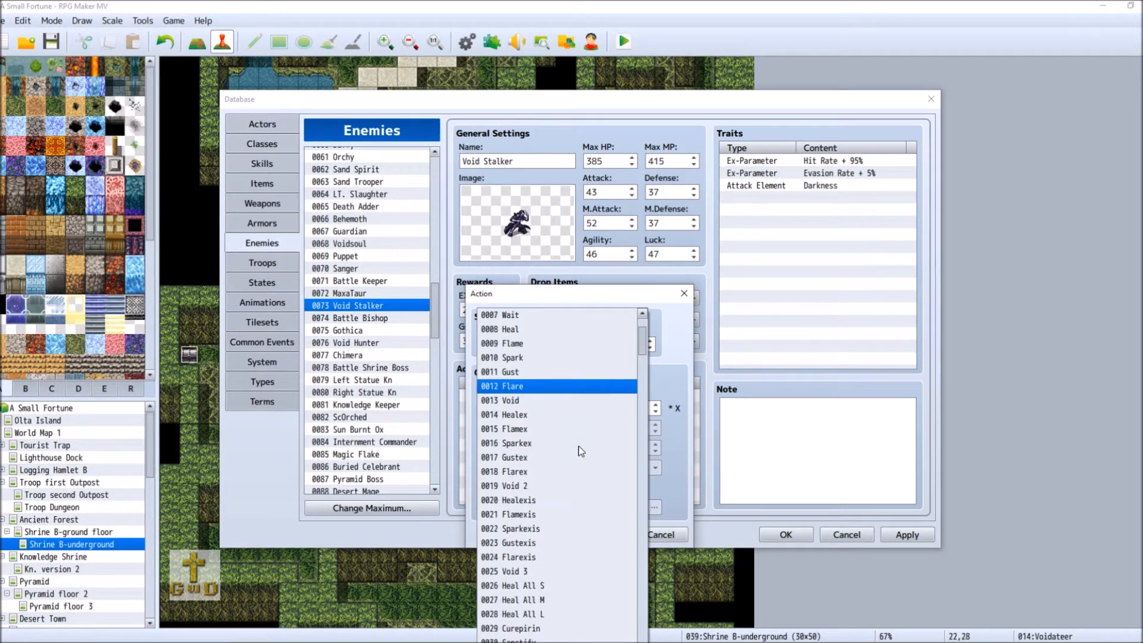
scroll(582, 448, "down", 4)
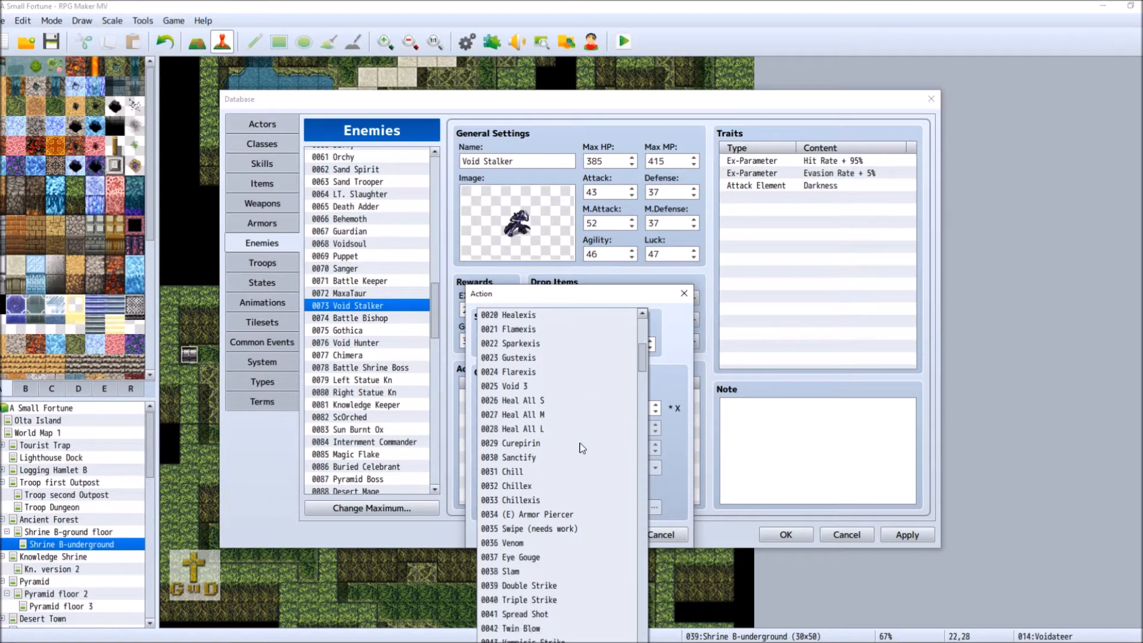
left_click(581, 444)
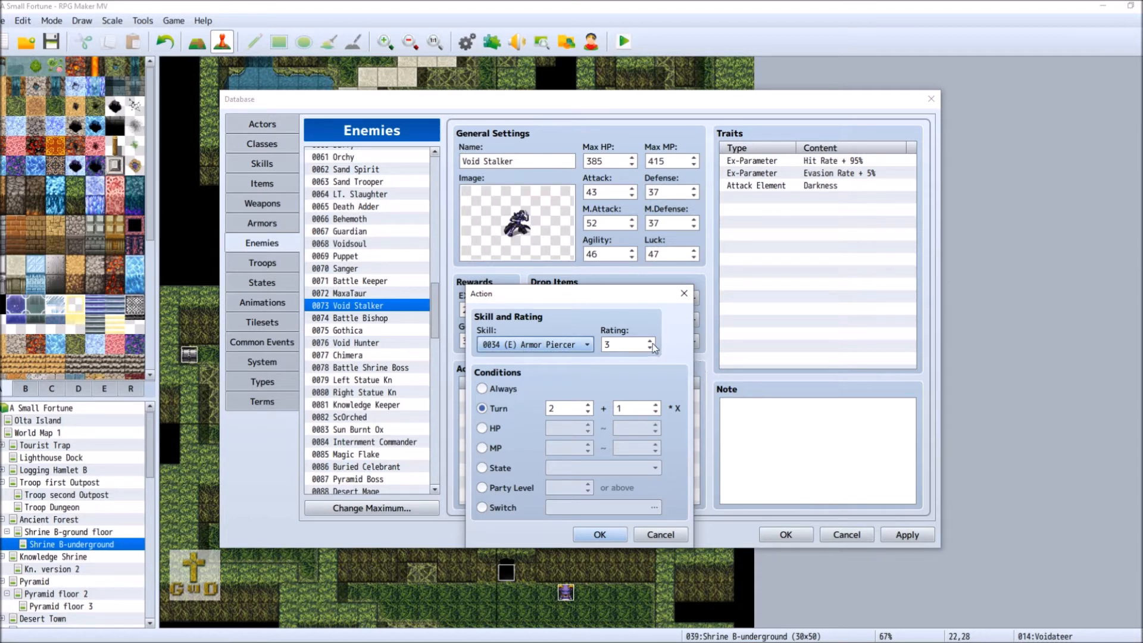
Step: Give the (E) Armor Piercer action a rating of 7, keep its Turn 2+1*X condition, and accept the action
key("Tab")
type("8")
left_click(650, 348)
left_click(650, 349)
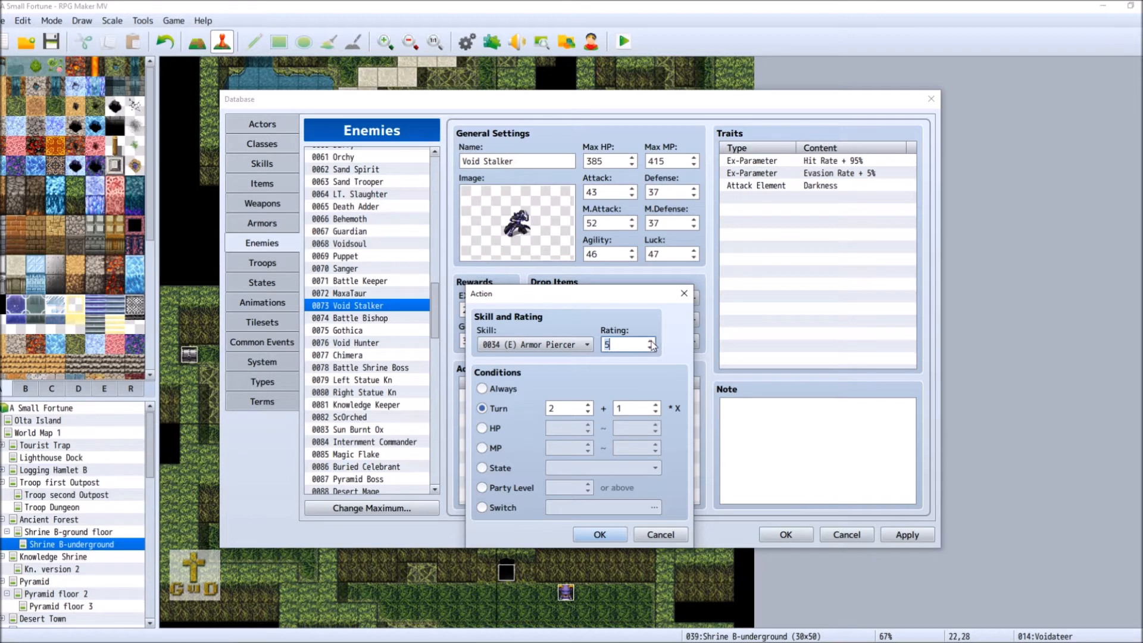
left_click(650, 342)
left_click(636, 409)
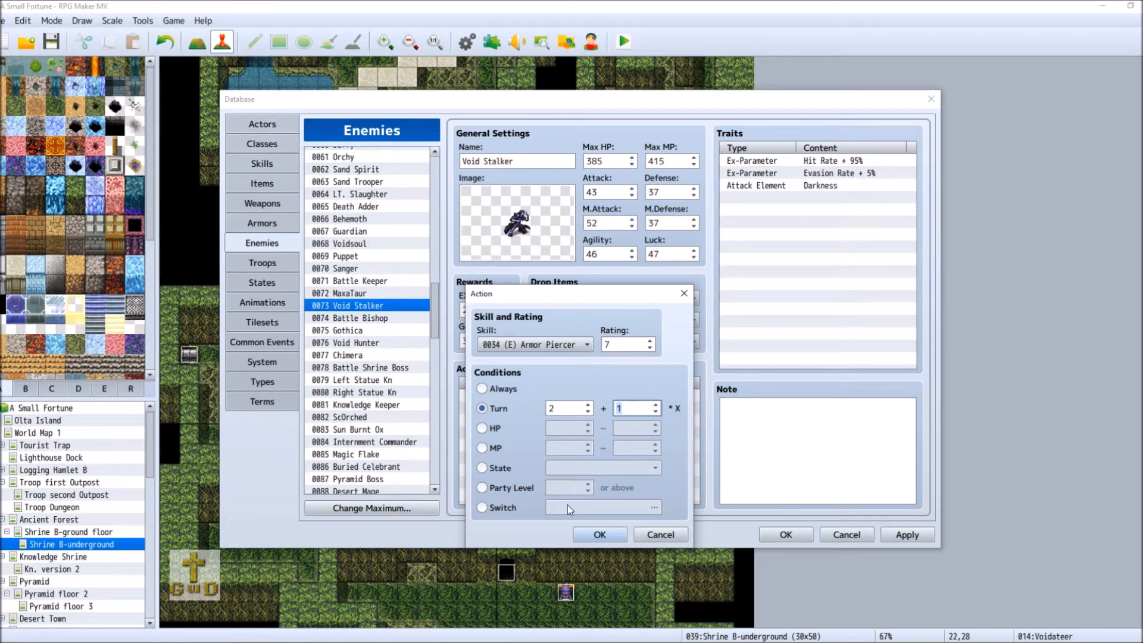
left_click(606, 535)
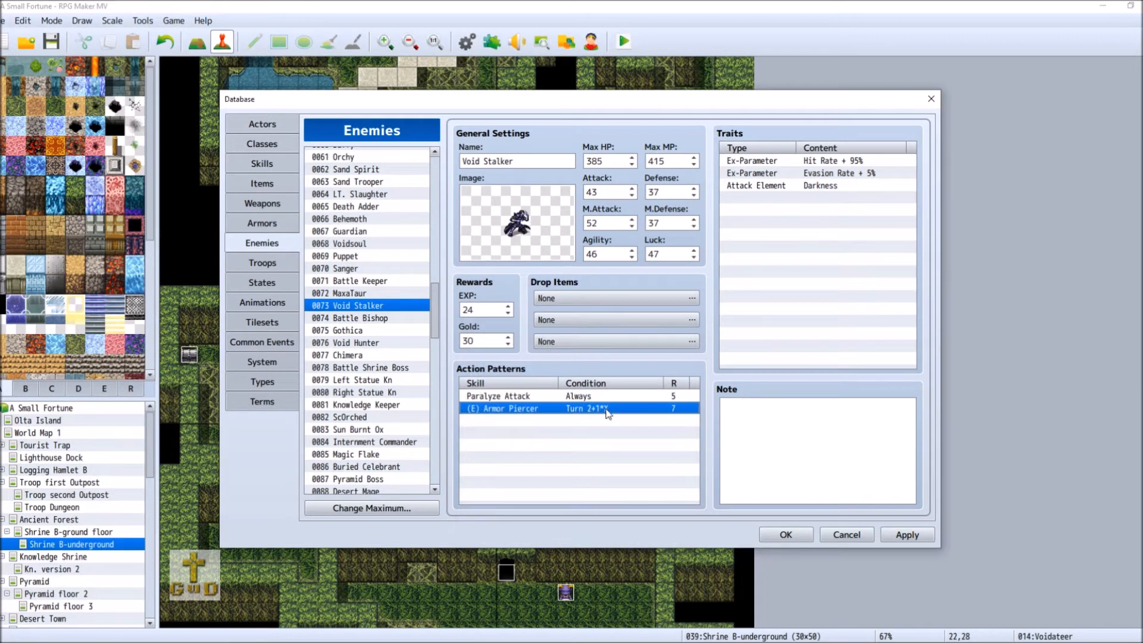
Step: Set Void Stalker's Paralyze Attack rating to 3 and add an Attack action with rating 5 and the Always condition
right_click(548, 397)
left_click(572, 406)
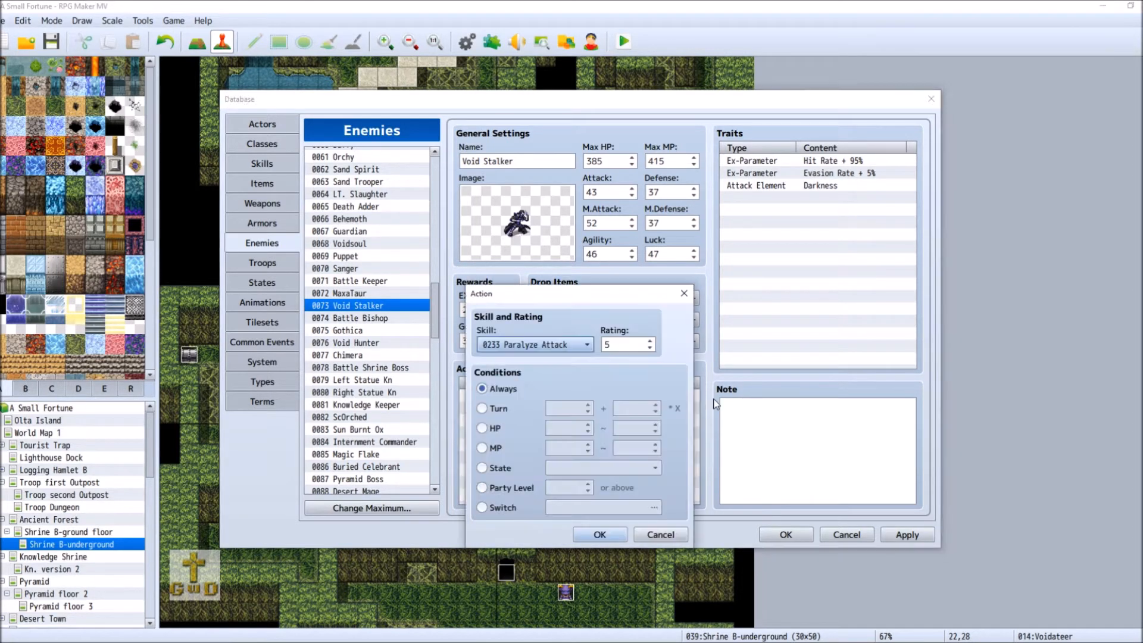
left_click(649, 348)
left_click(649, 348)
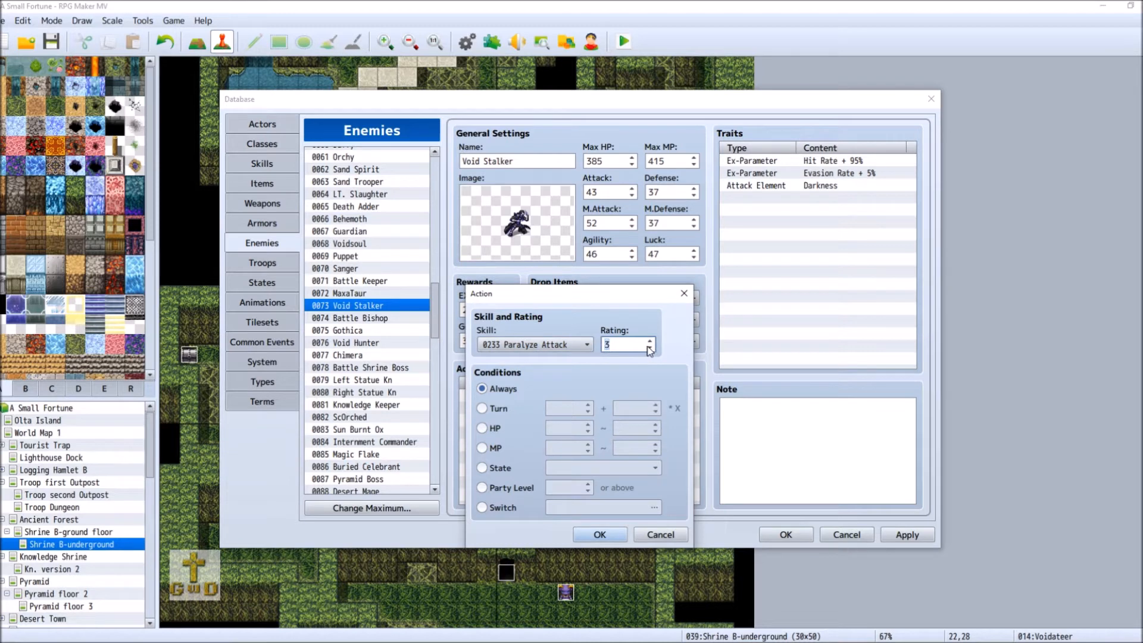
left_click(610, 535)
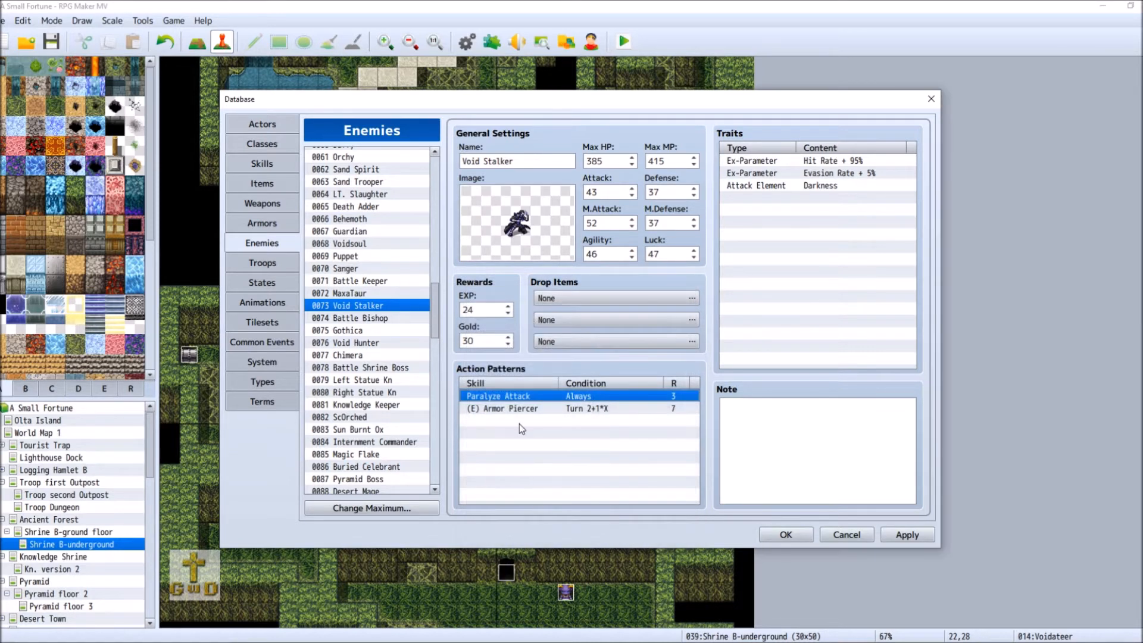
double_click(507, 419)
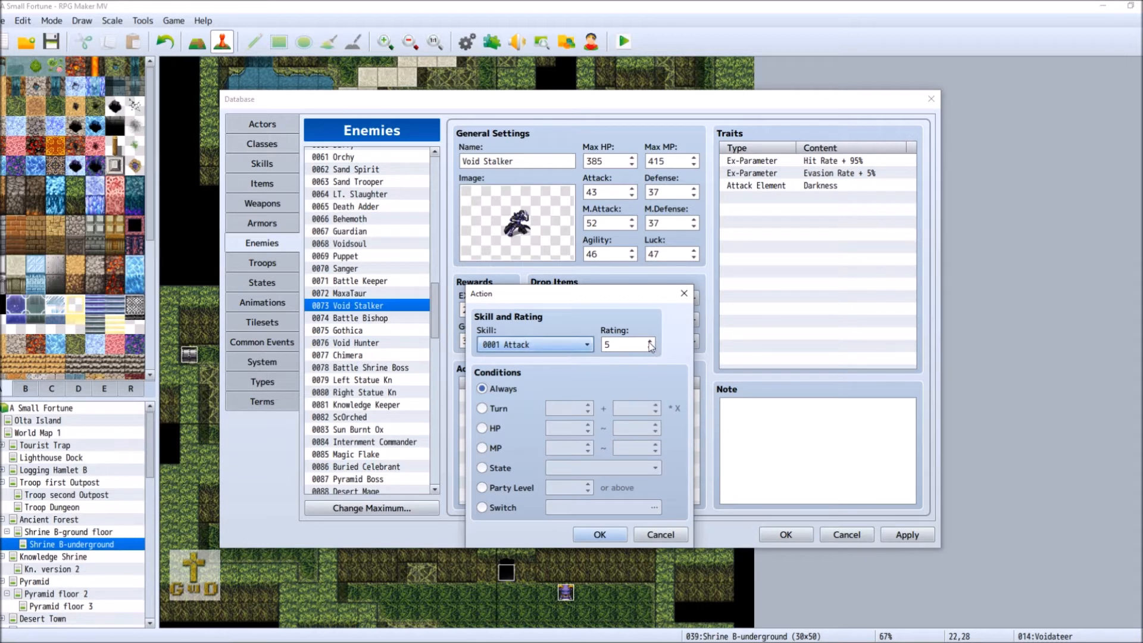
left_click(599, 534)
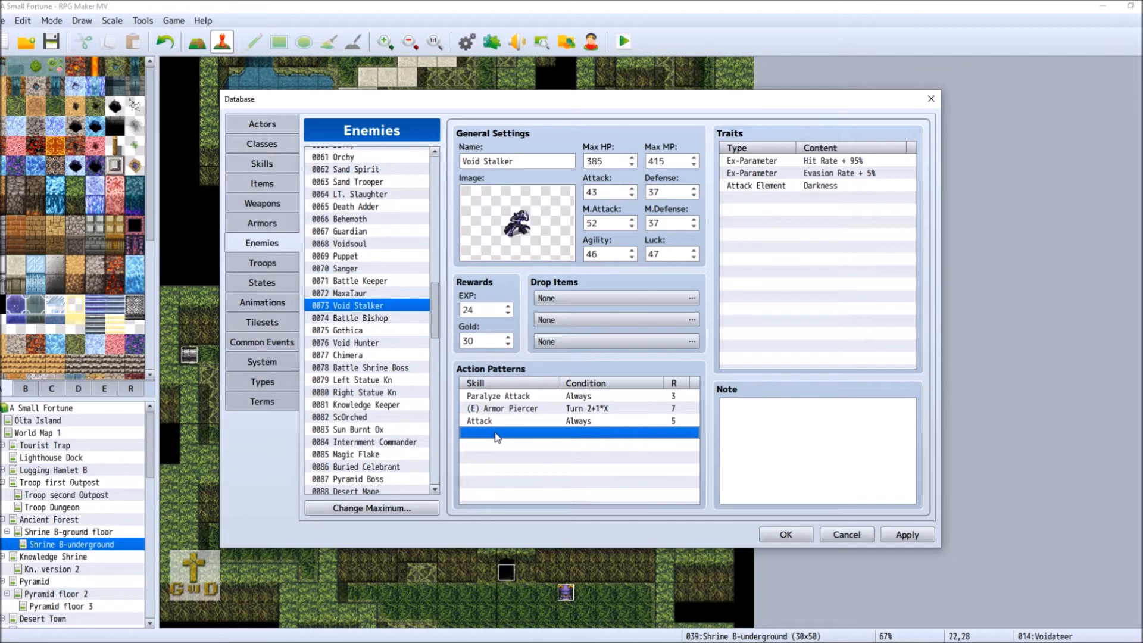
Step: Add a Lucky Shots action to Void Stalker's action patterns with rating 5 and the Always condition
right_click(499, 436)
left_click(594, 440)
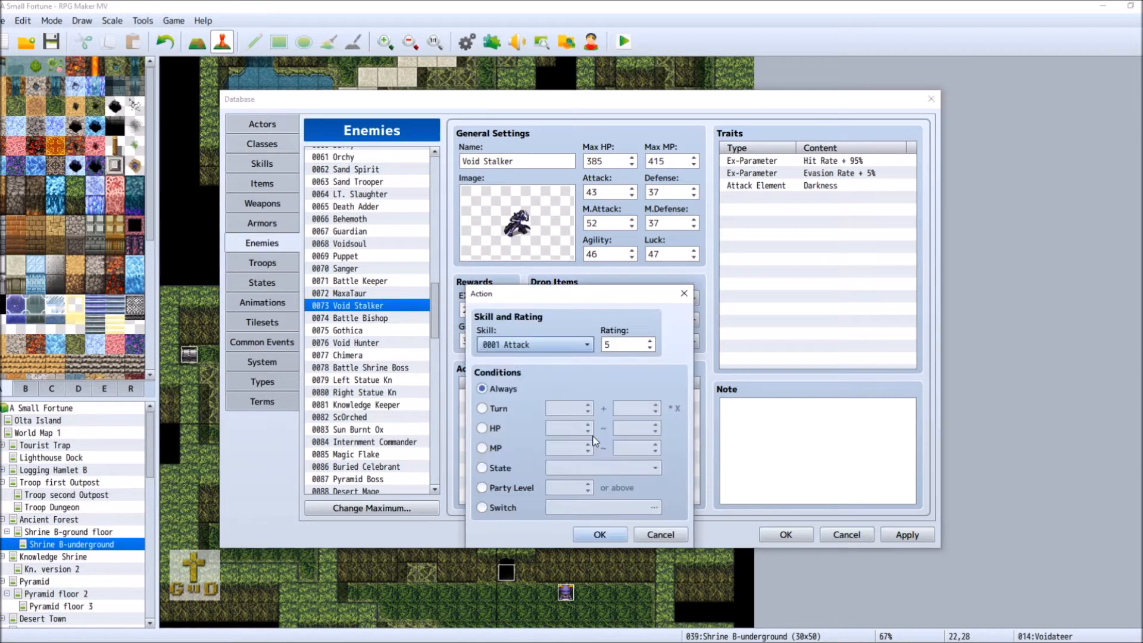
left_click(552, 347)
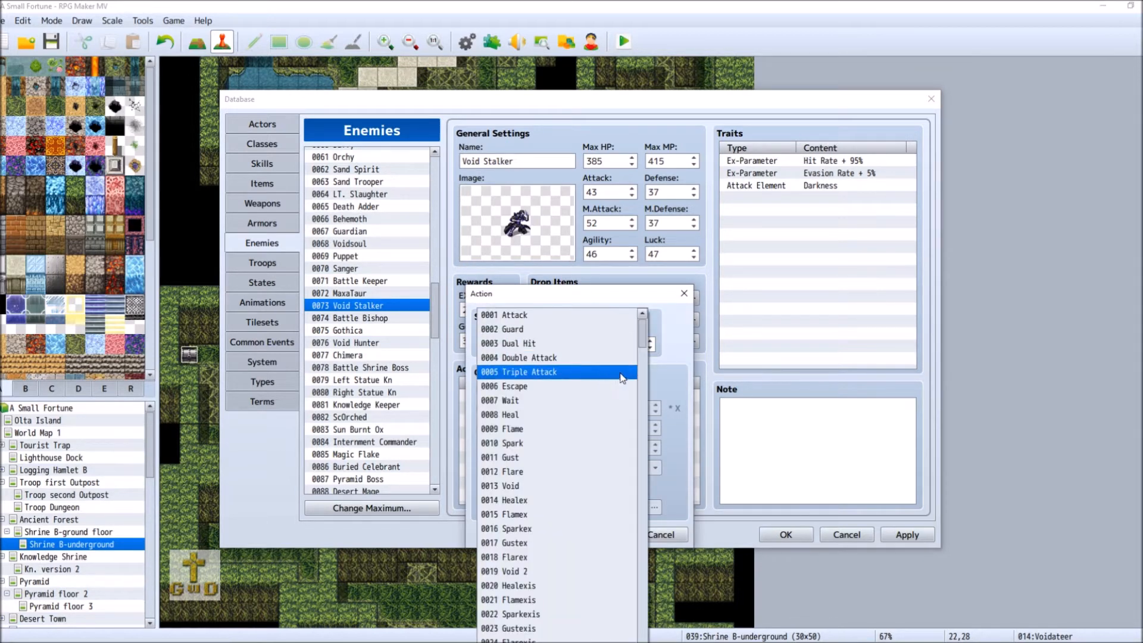
left_click_drag(643, 343, 644, 378)
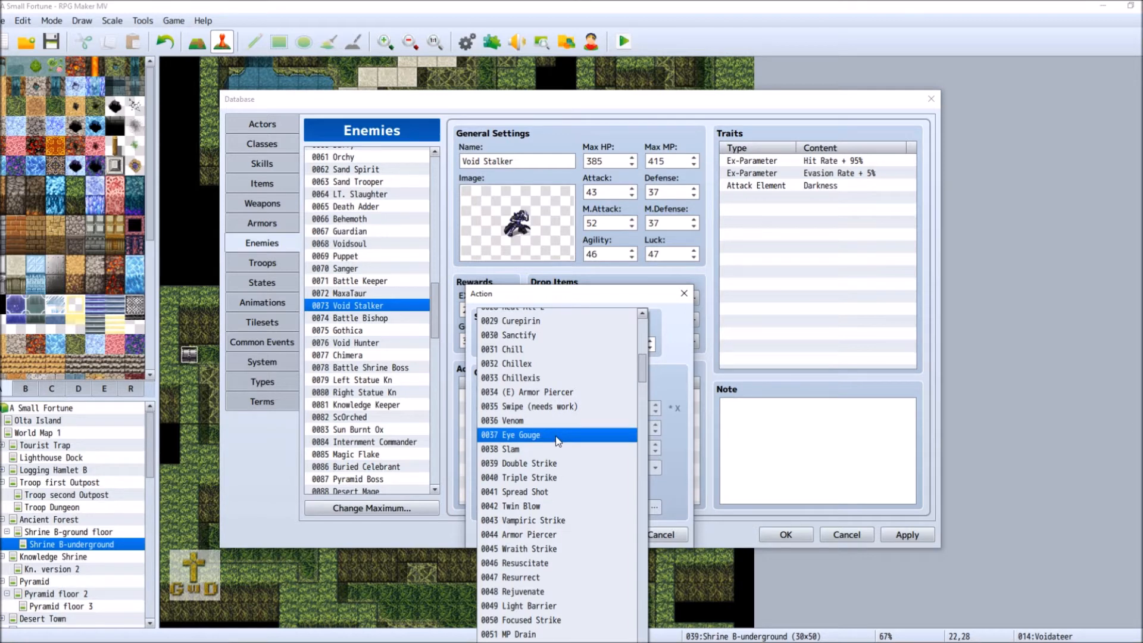
scroll(595, 489, "down", 1)
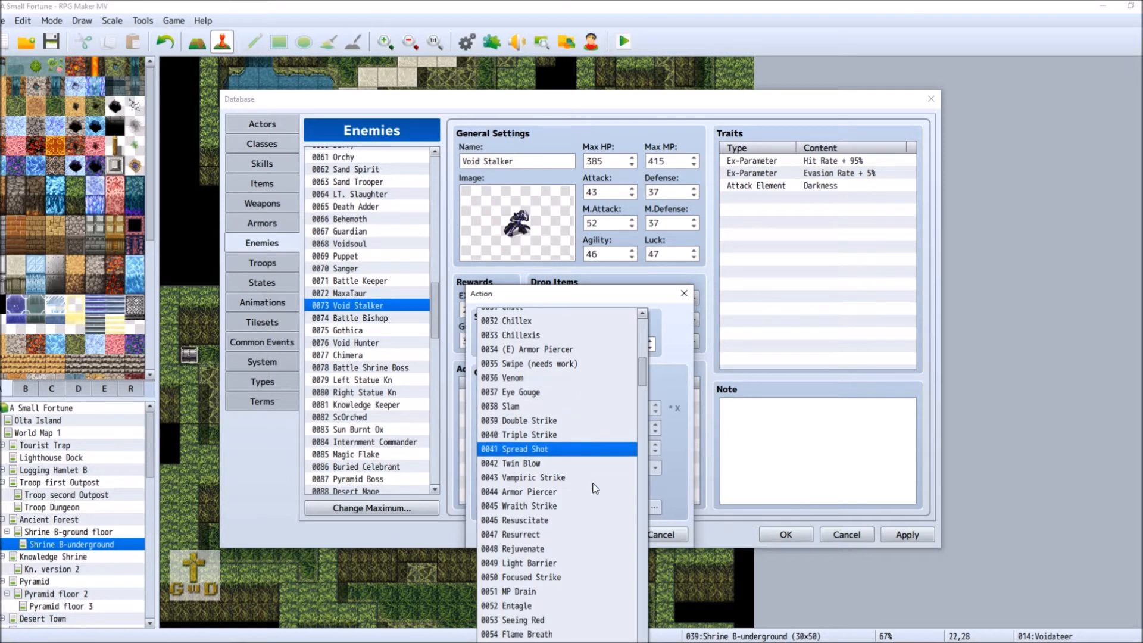
scroll(595, 488, "down", 1)
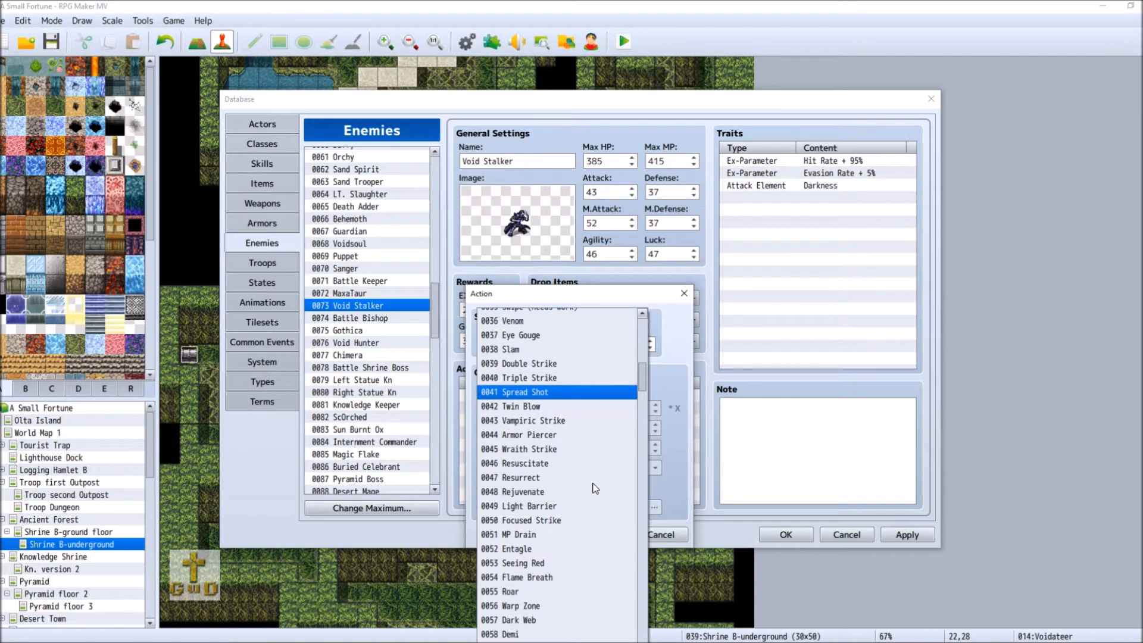
scroll(595, 488, "down", 2)
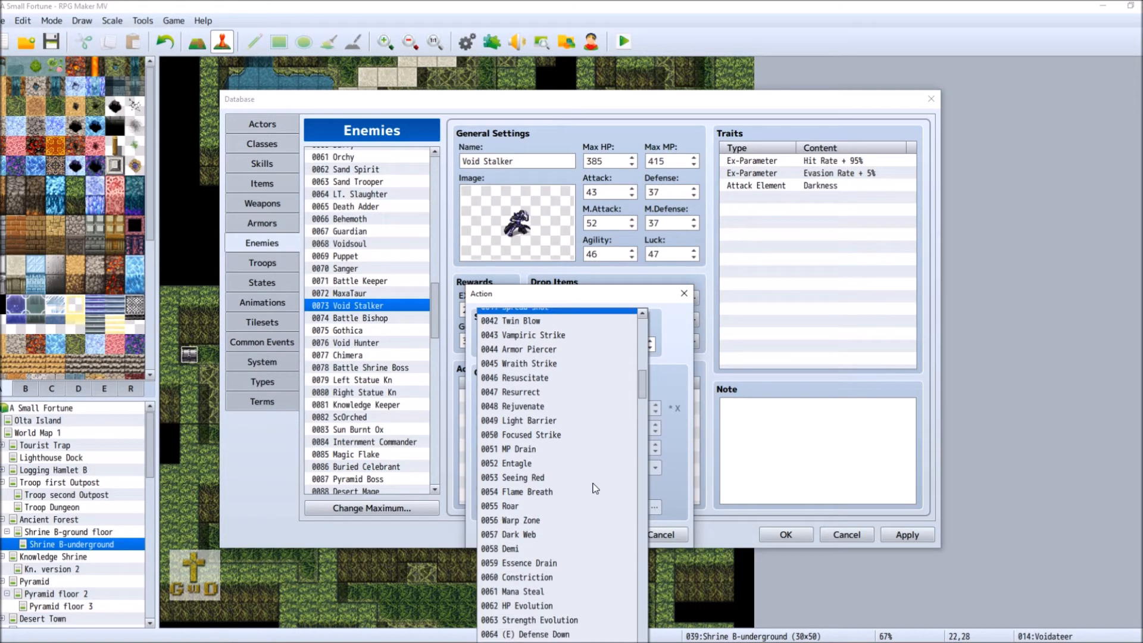
scroll(595, 488, "down", 2)
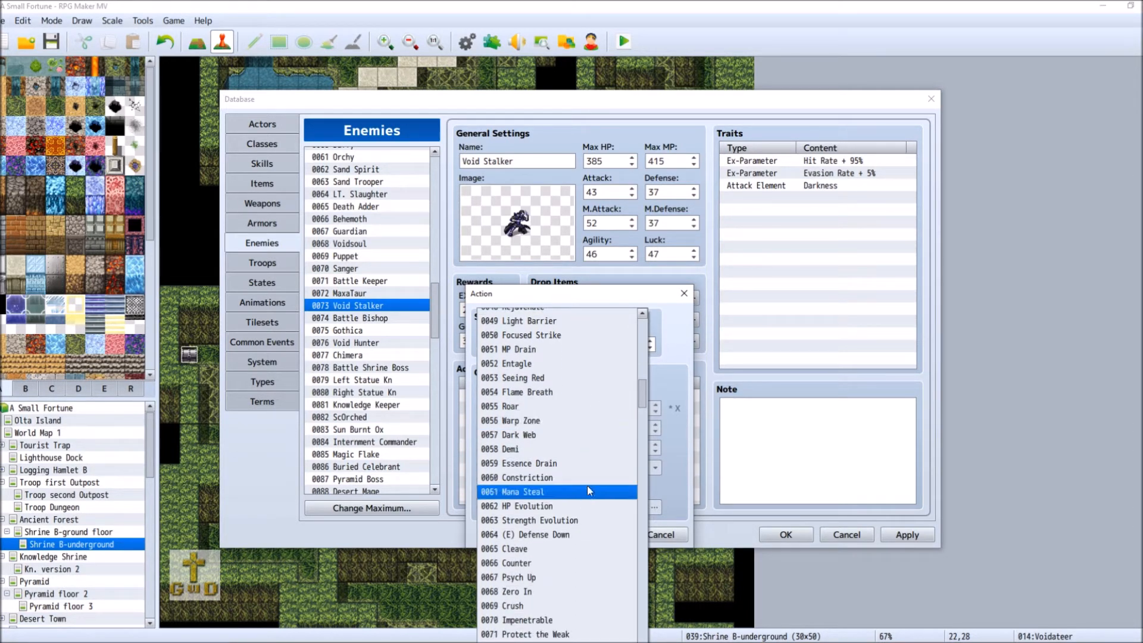
scroll(588, 488, "down", 2)
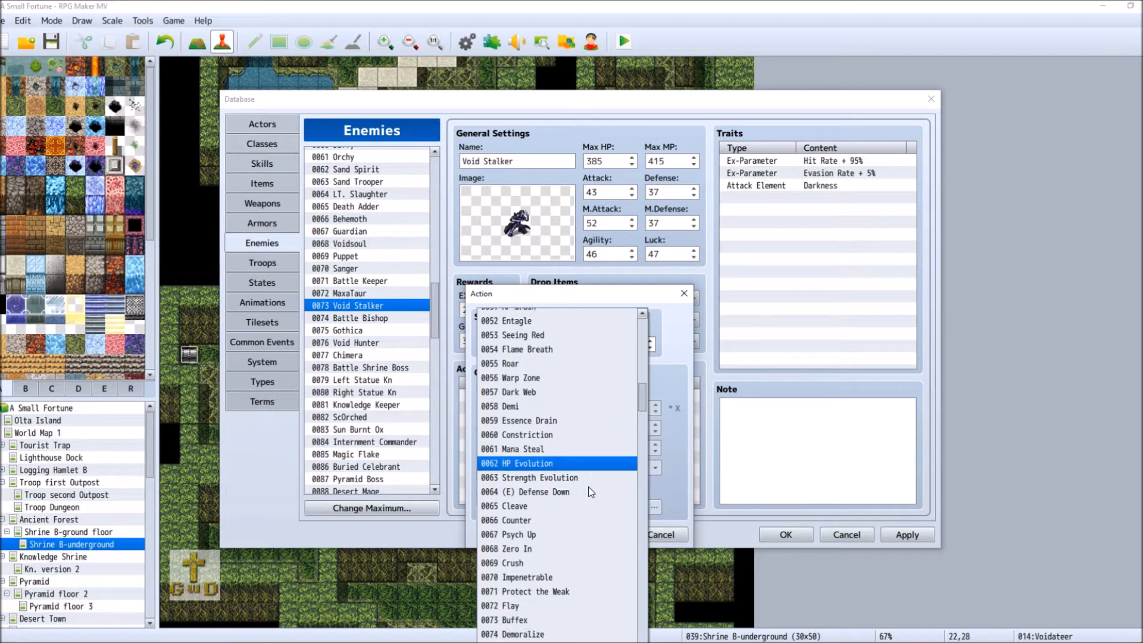
scroll(588, 488, "down", 2)
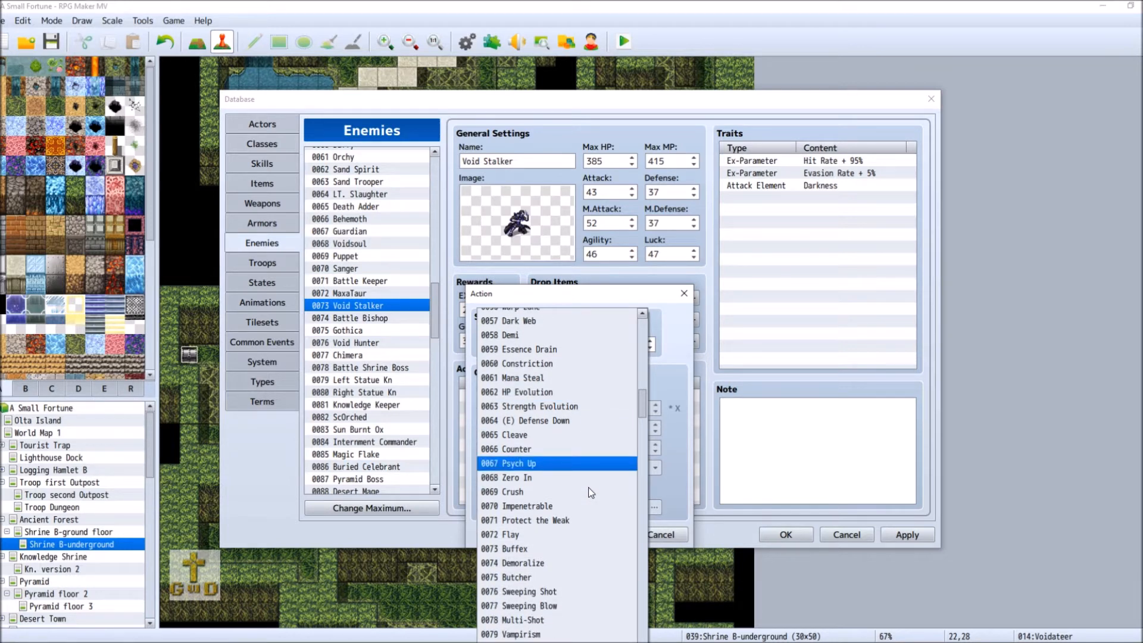
scroll(589, 492, "down", 2)
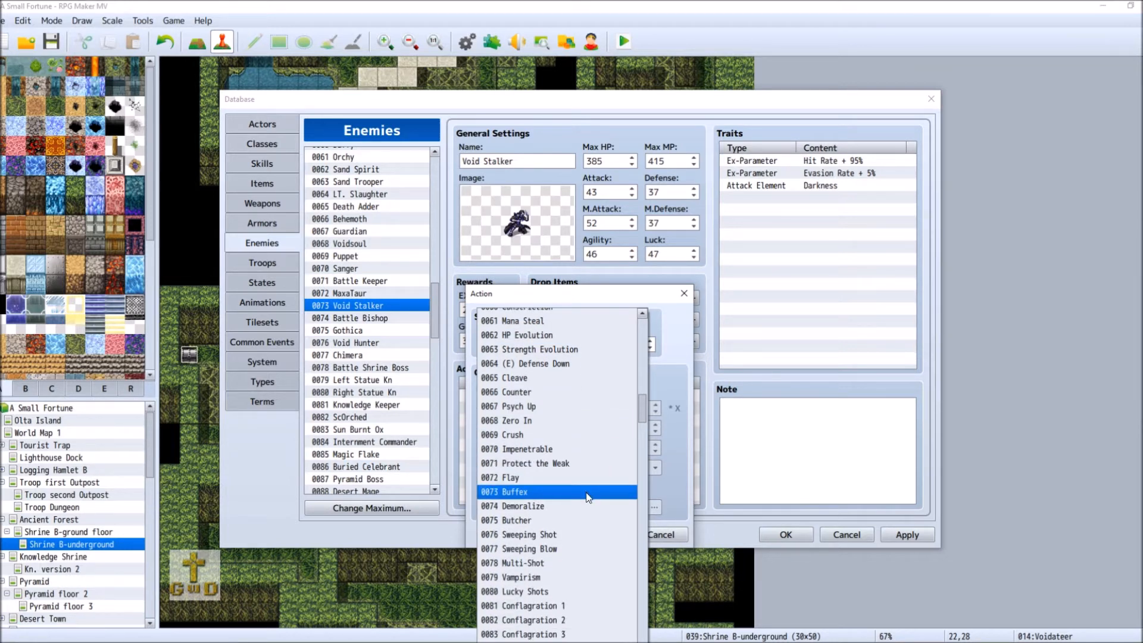
scroll(587, 496, "down", 2)
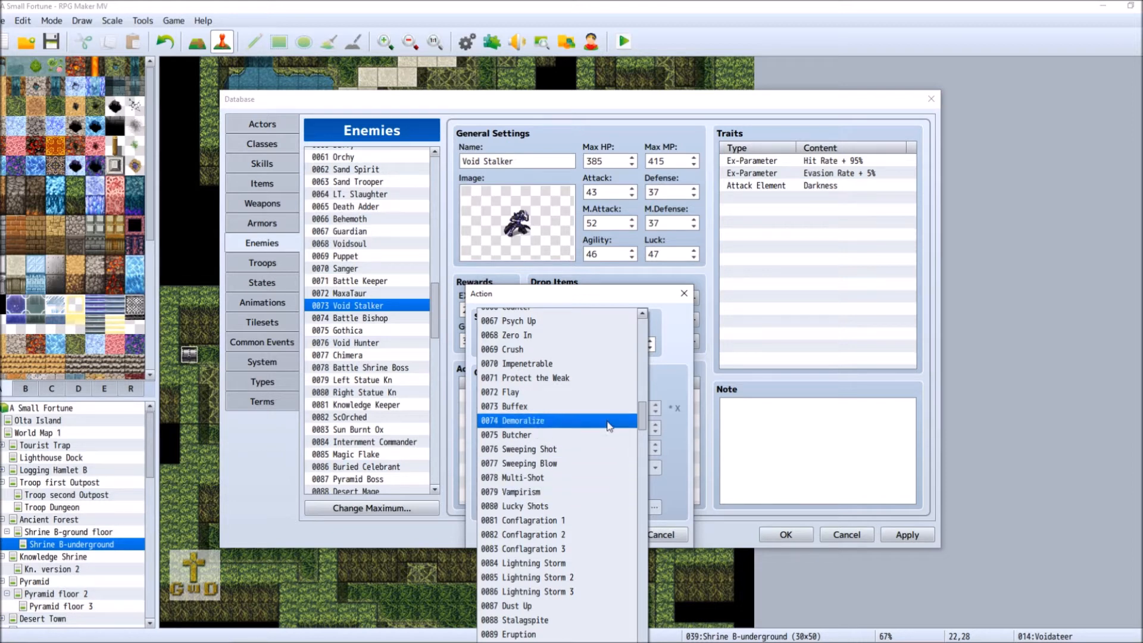
left_click(553, 507)
left_click(599, 535)
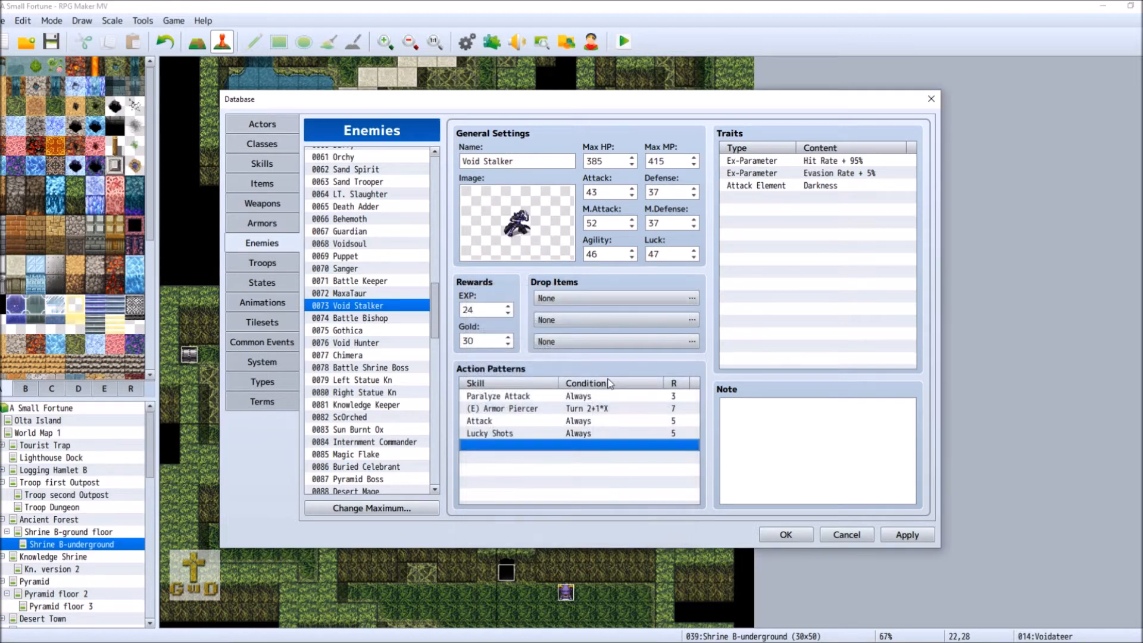
Step: Look up the Lucky Shots skill in the Skills database to examine its settings and weapon requirement
left_click(262, 163)
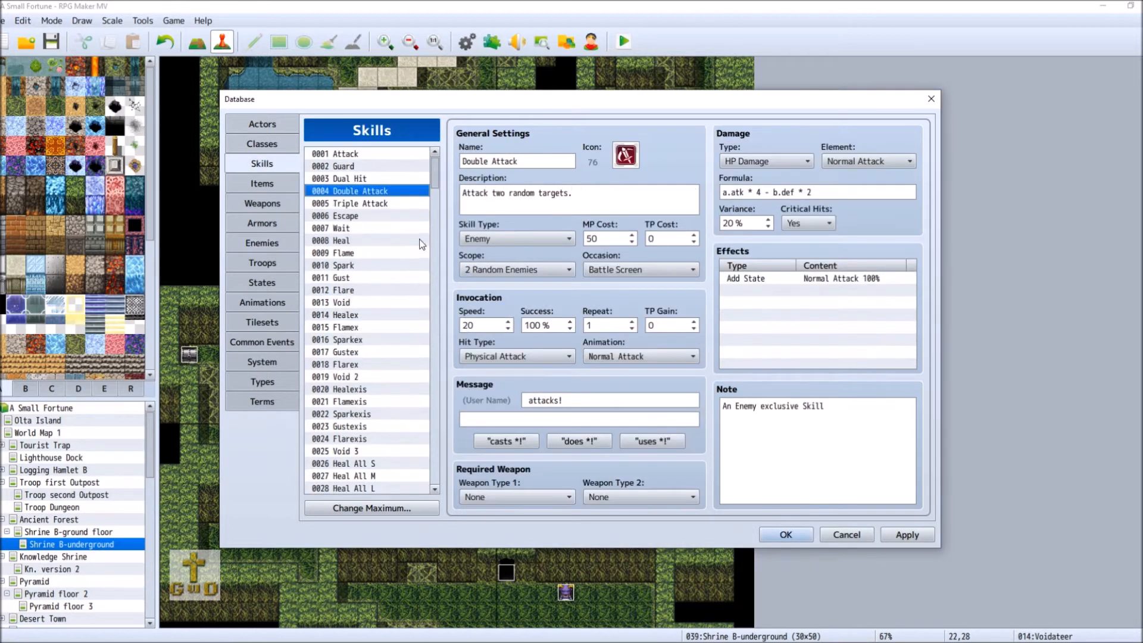
left_click_drag(431, 178, 443, 260)
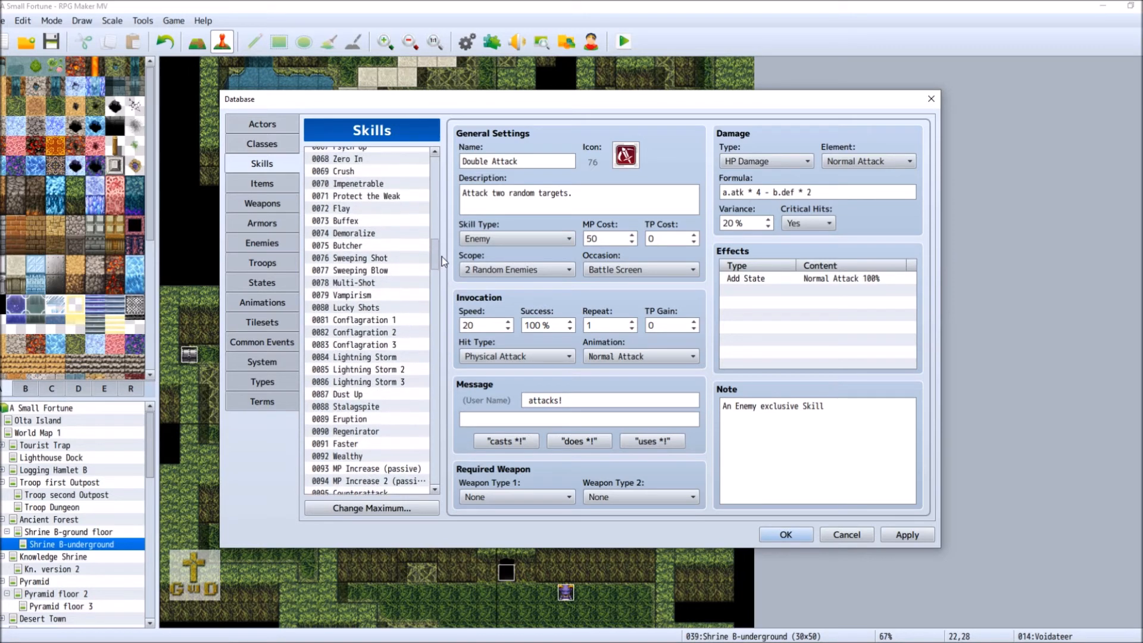
left_click(377, 307)
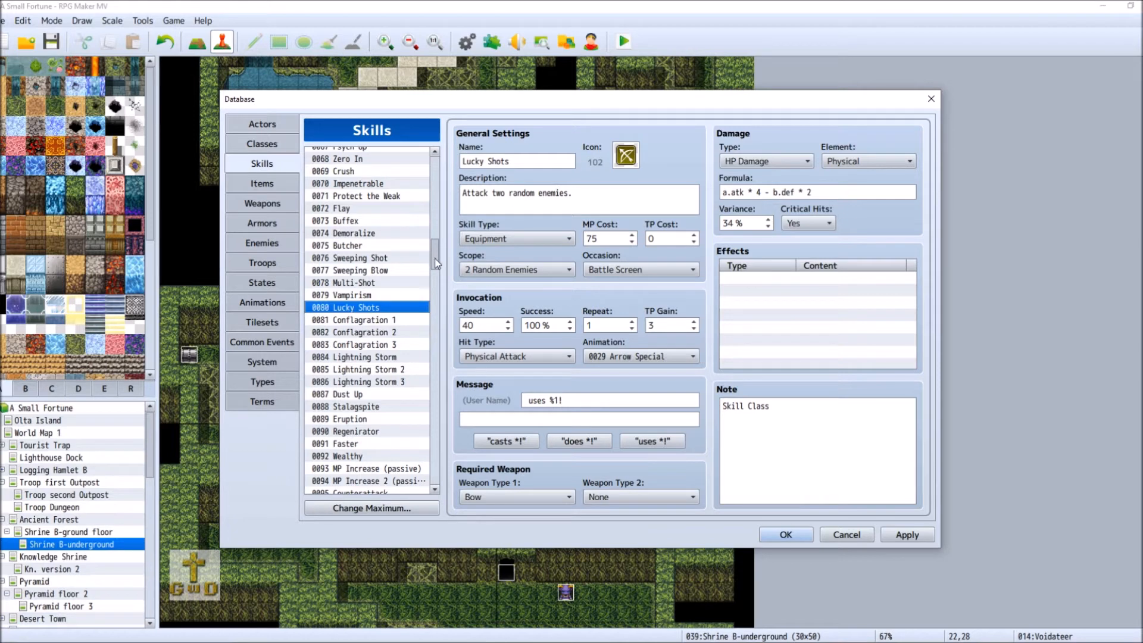
left_click_drag(434, 258, 434, 176)
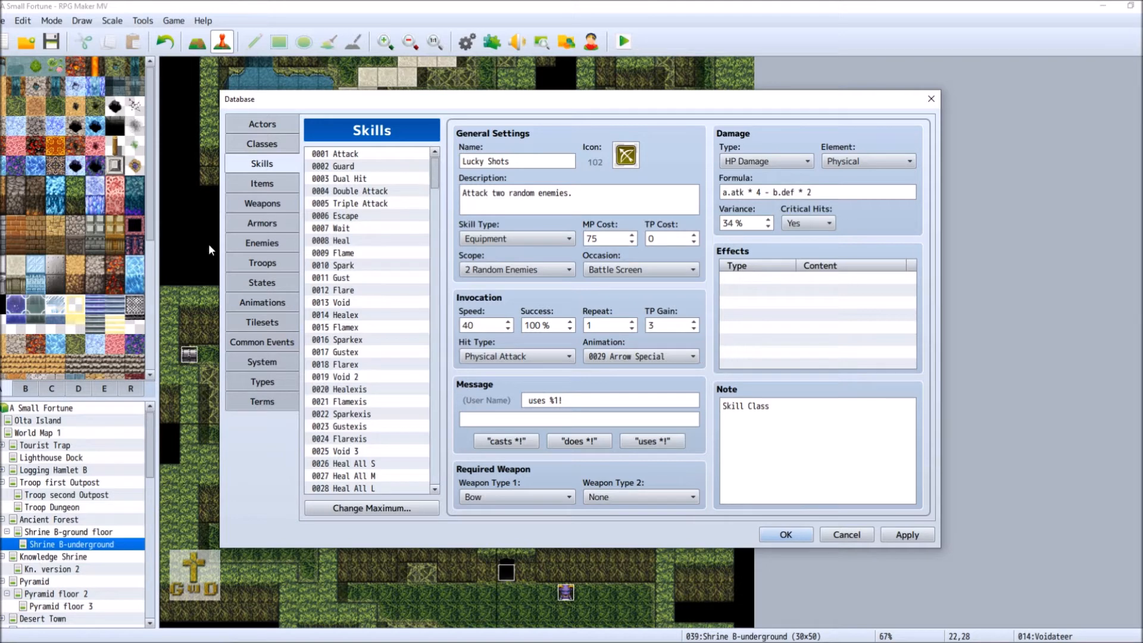
Step: Replace Void Stalker's Lucky Shots action with Poison Attack, rating 4 and the Always condition, and apply the changes
left_click(268, 244)
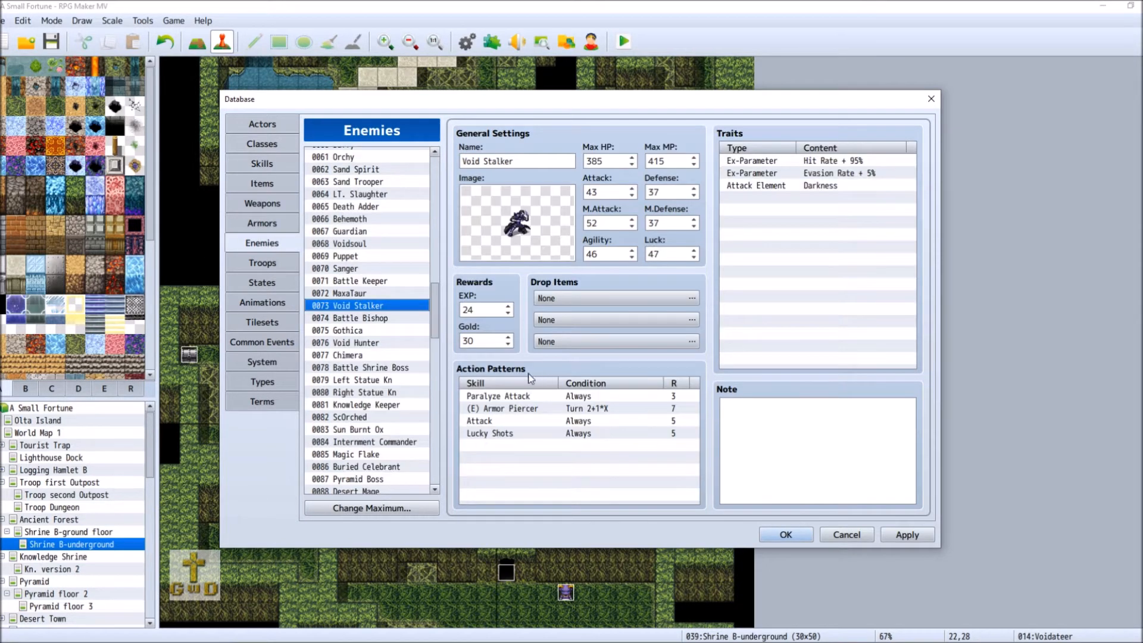
right_click(515, 432)
left_click(559, 442)
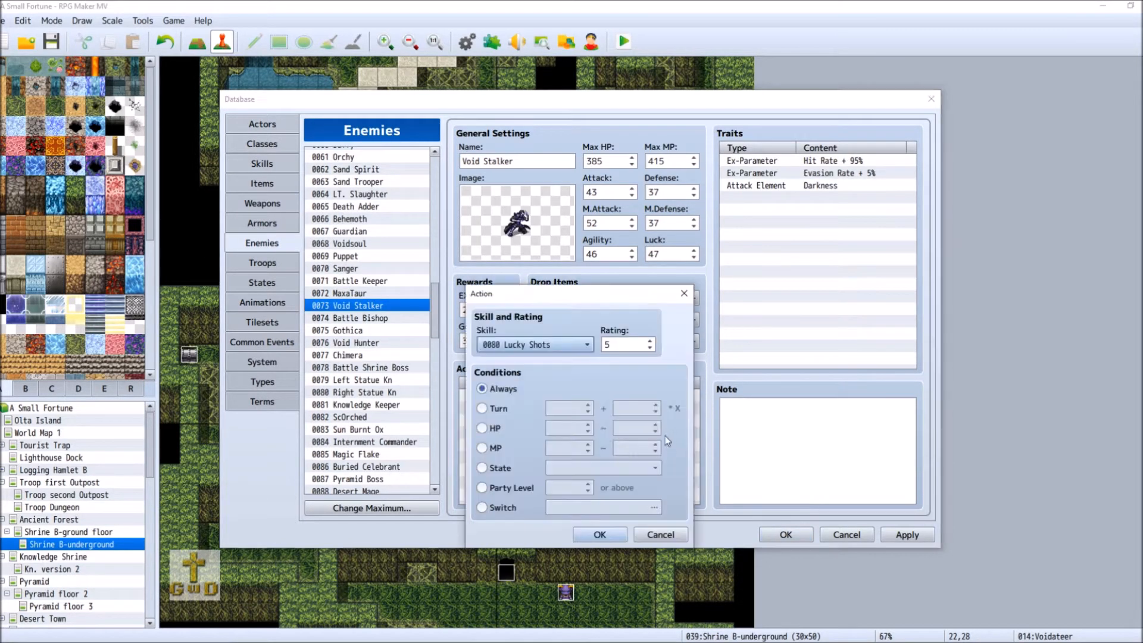
left_click(553, 340)
left_click_drag(645, 440, 647, 624)
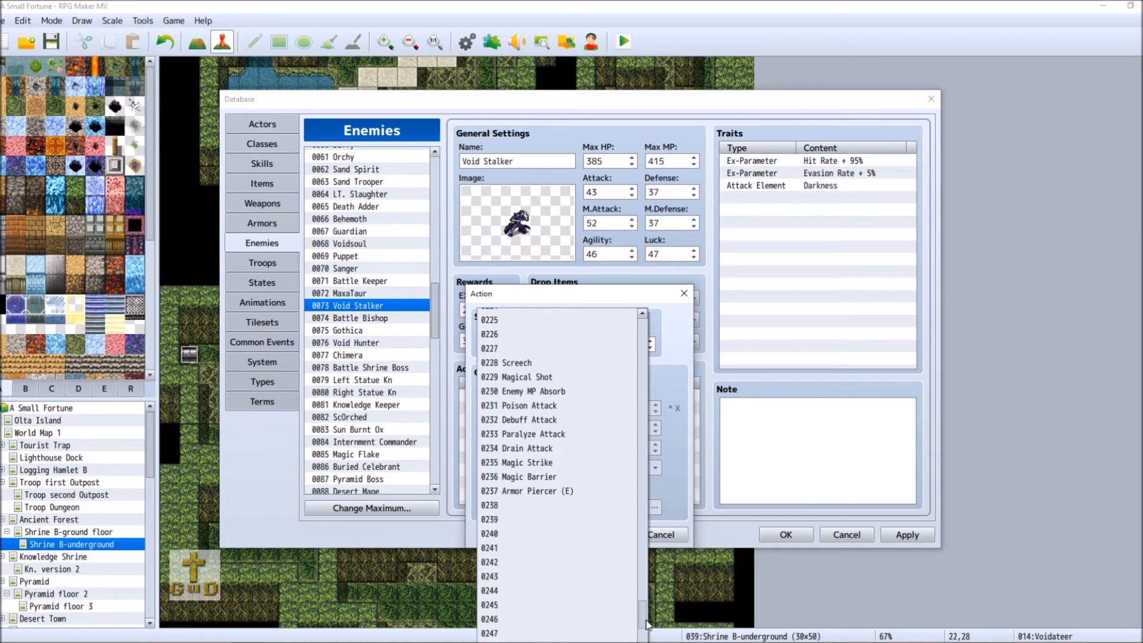
scroll(552, 383, "up", 2)
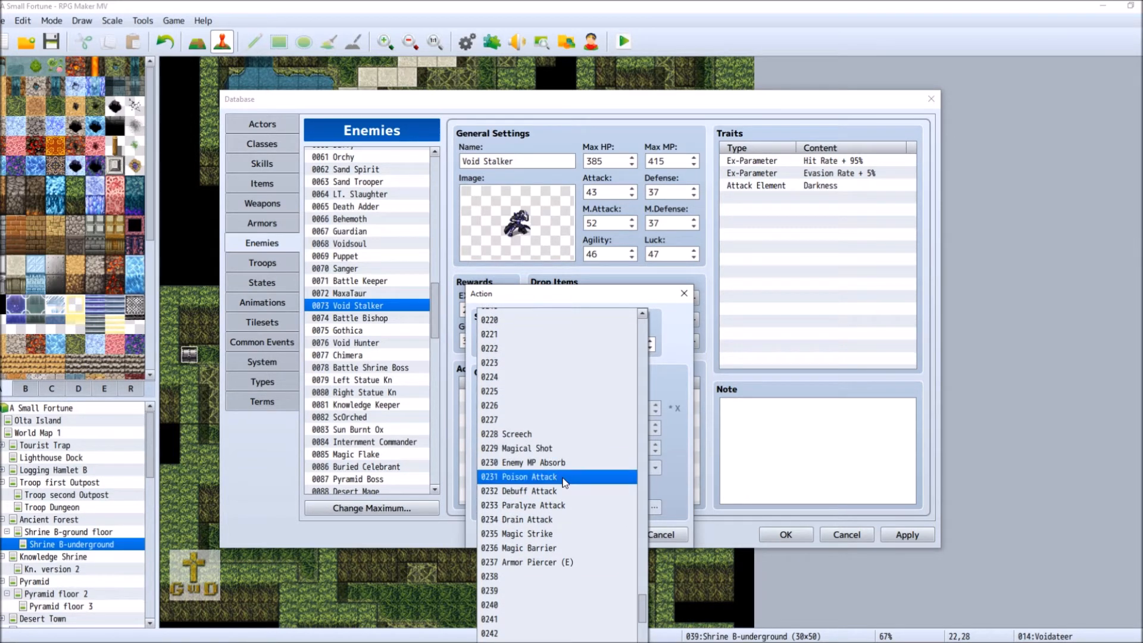
left_click_drag(642, 609, 642, 327)
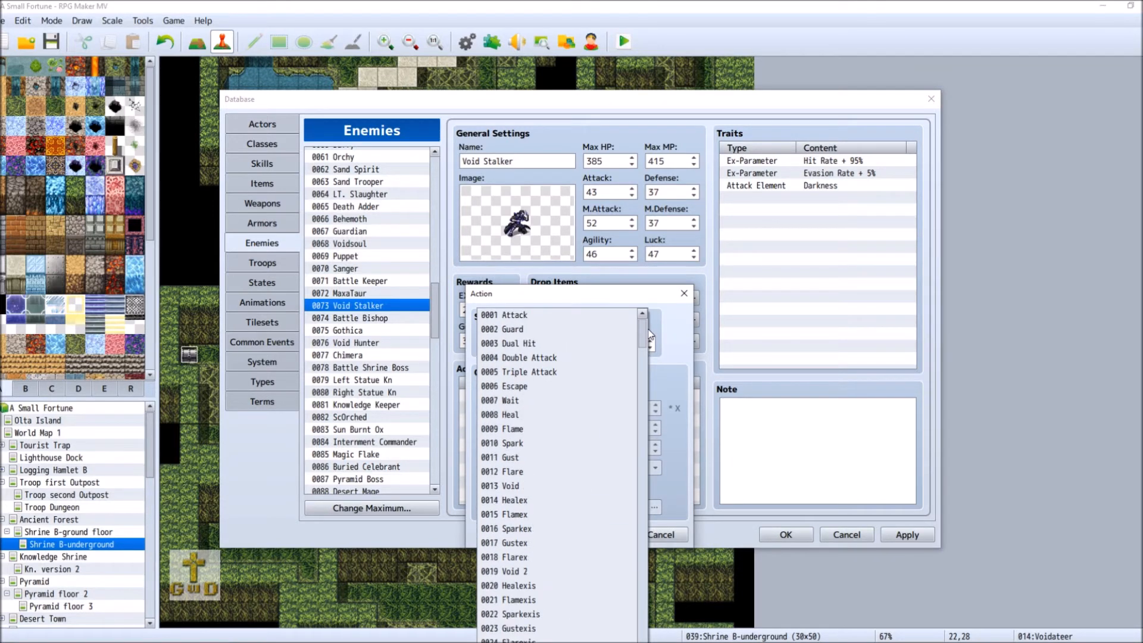
left_click_drag(645, 335, 644, 614)
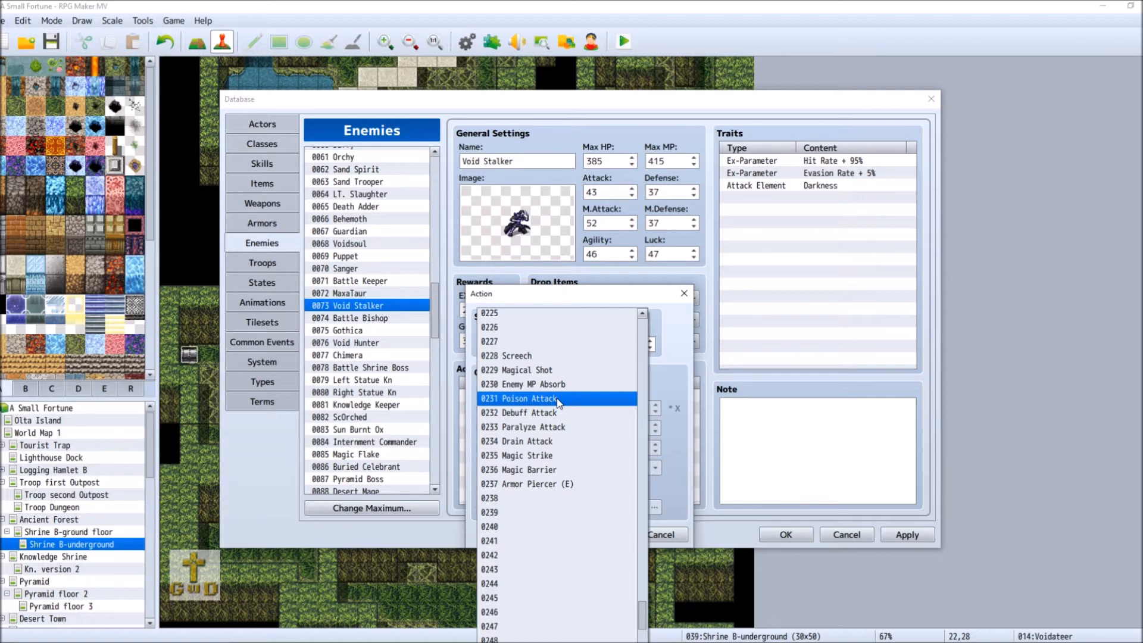
left_click(536, 399)
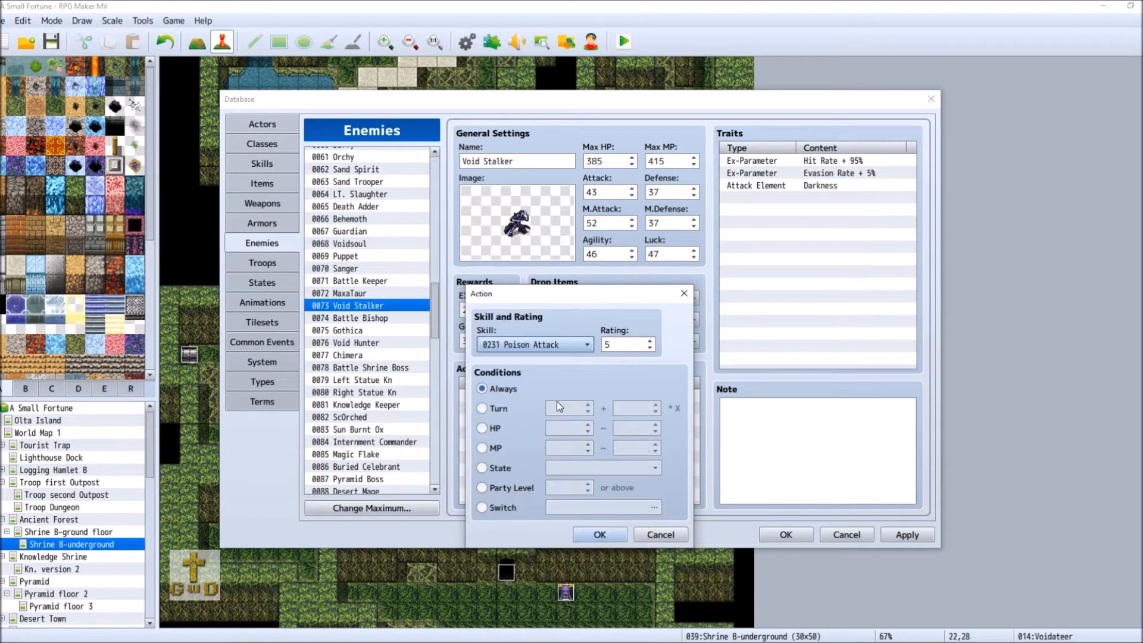
left_click(650, 349)
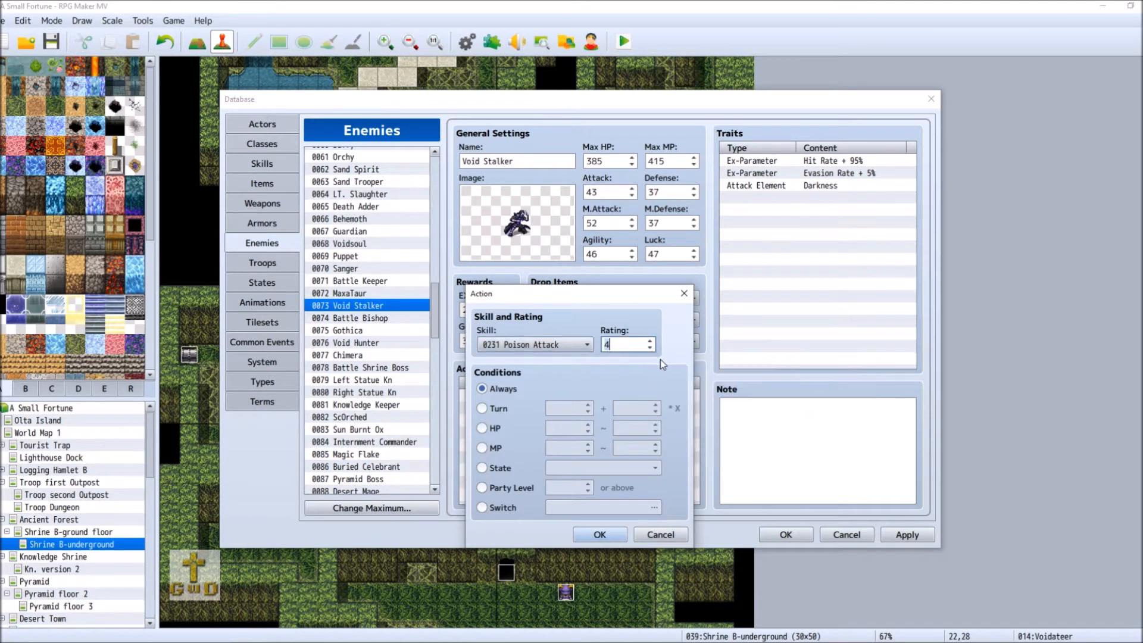
left_click(598, 534)
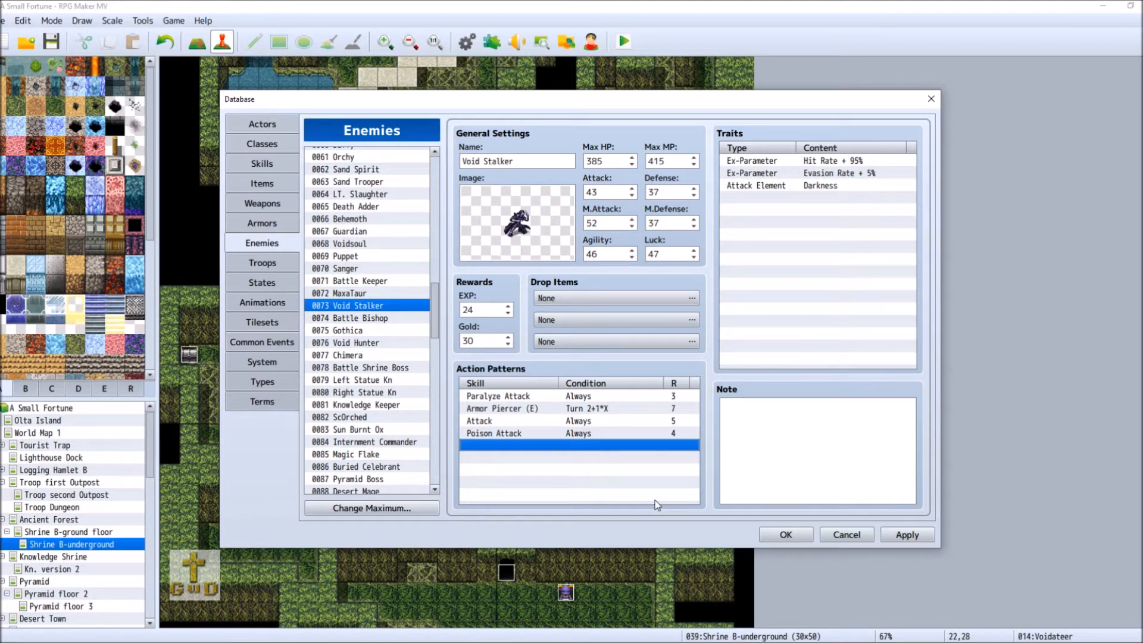
left_click(911, 539)
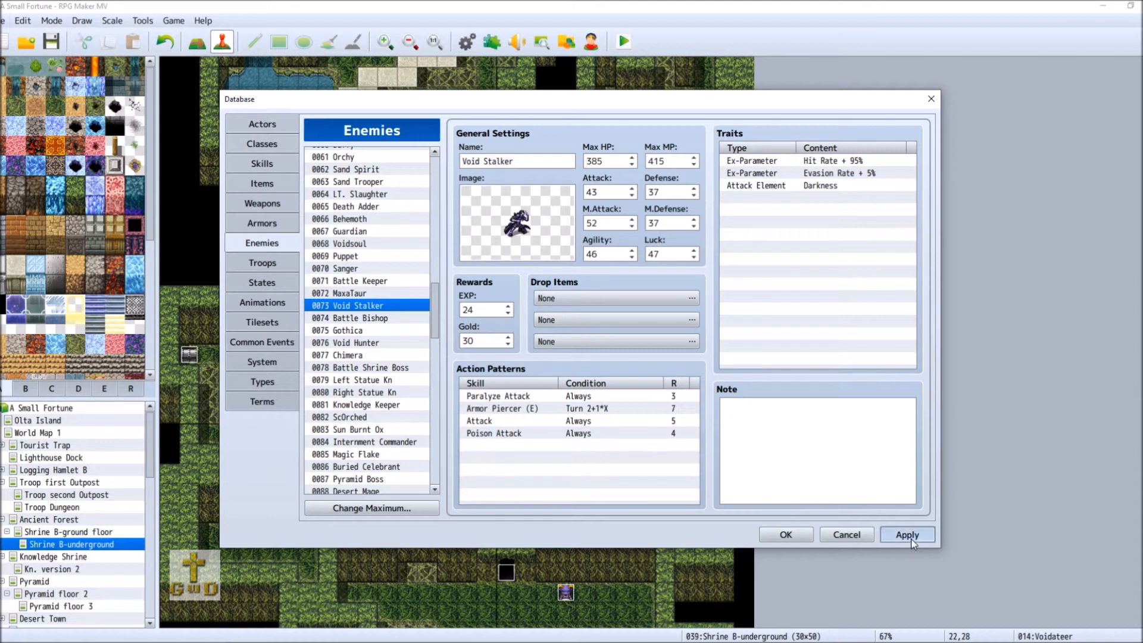
Step: Set Gothica's M.Attack to 89 and M.Defense to 48
left_click(381, 330)
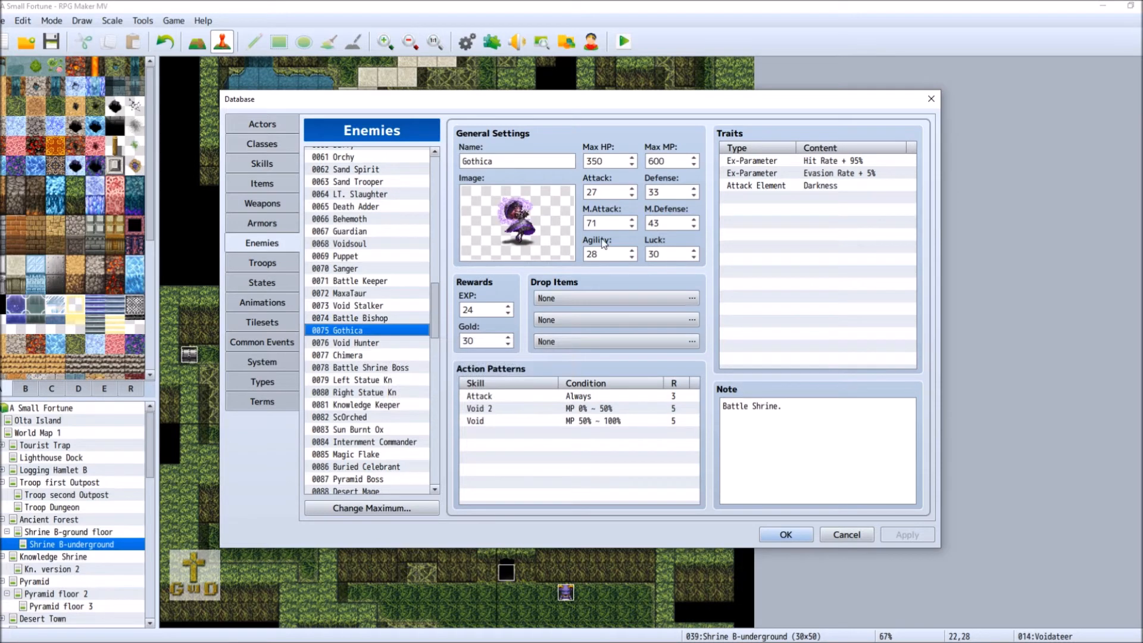
left_click(631, 220)
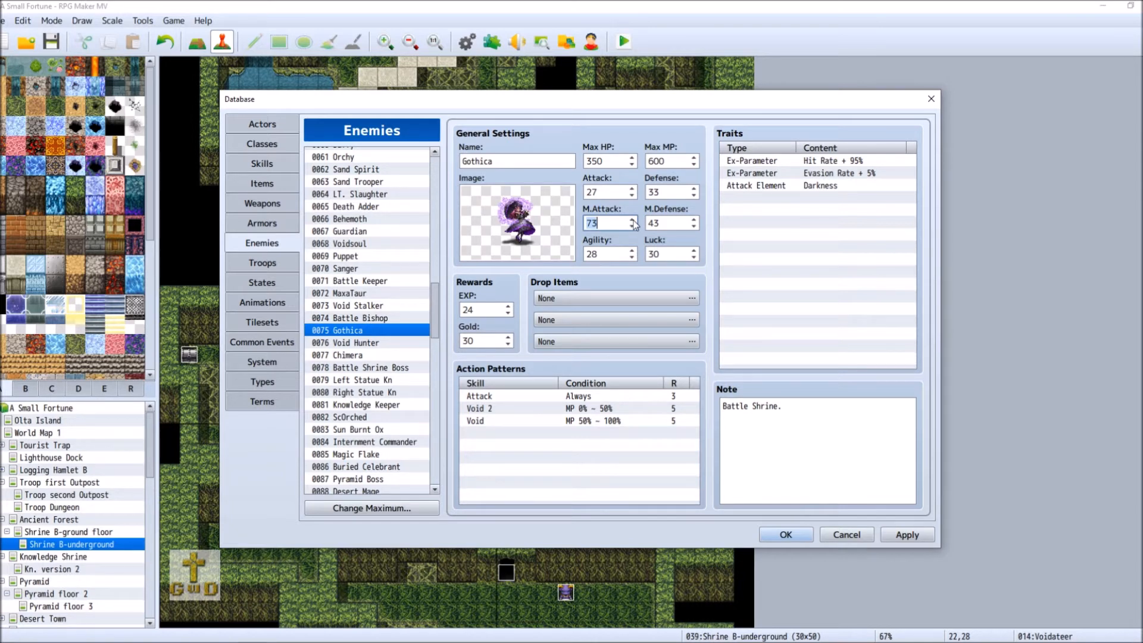
left_click(632, 220)
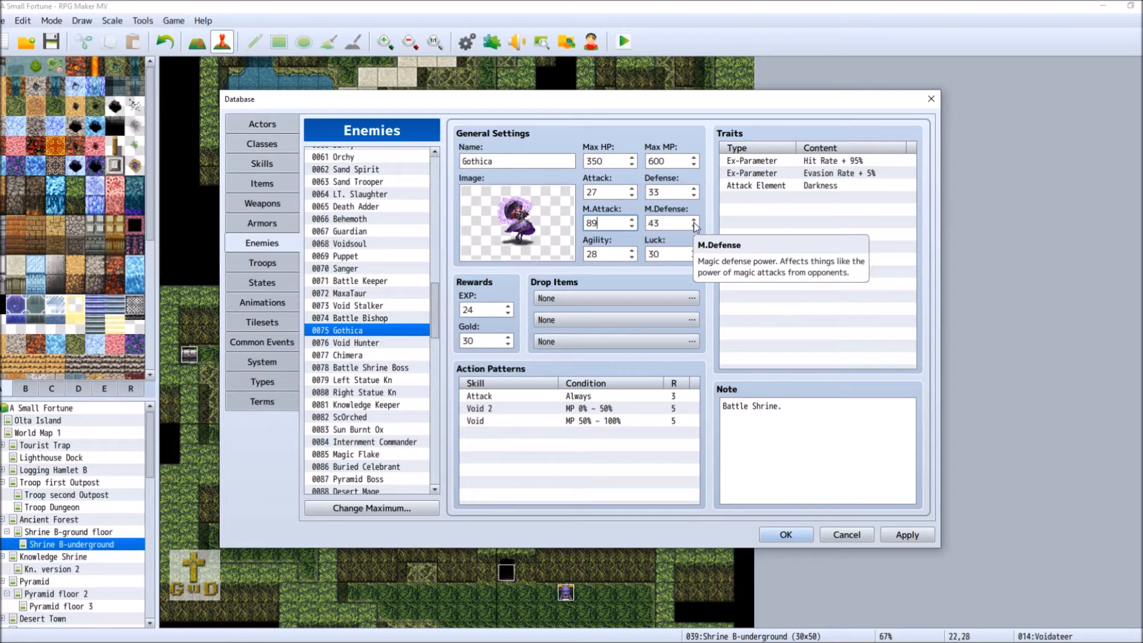
double_click(694, 219)
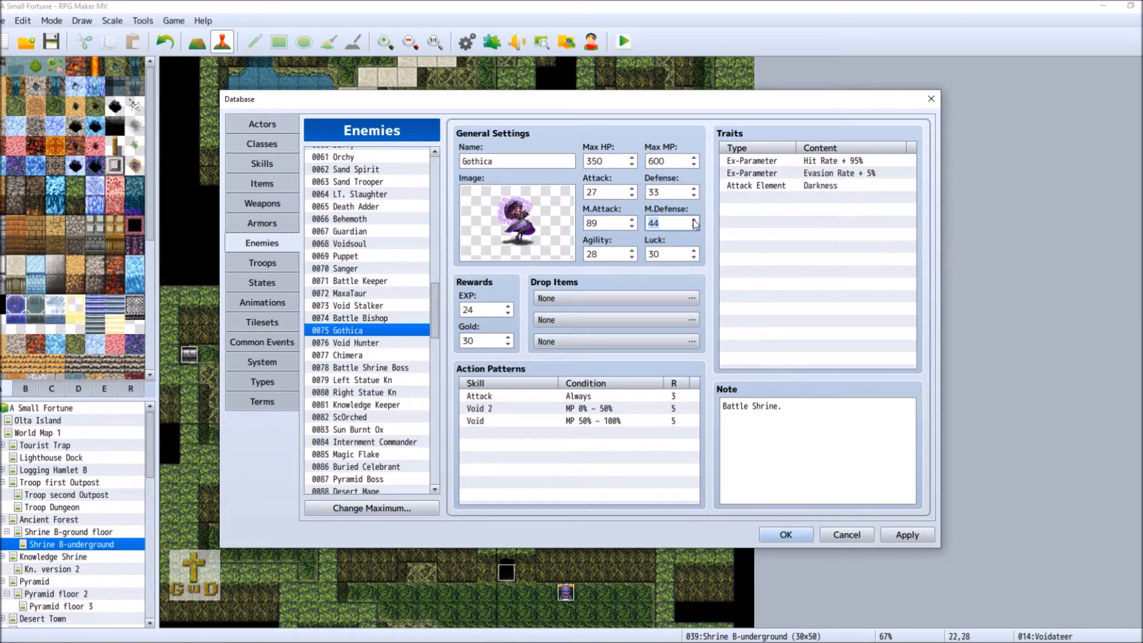
left_click(694, 220)
left_click(694, 220)
left_click(694, 220)
Step: Check Void Hunter's stats for comparison and set Gothica's Defense to 38
left_click(395, 344)
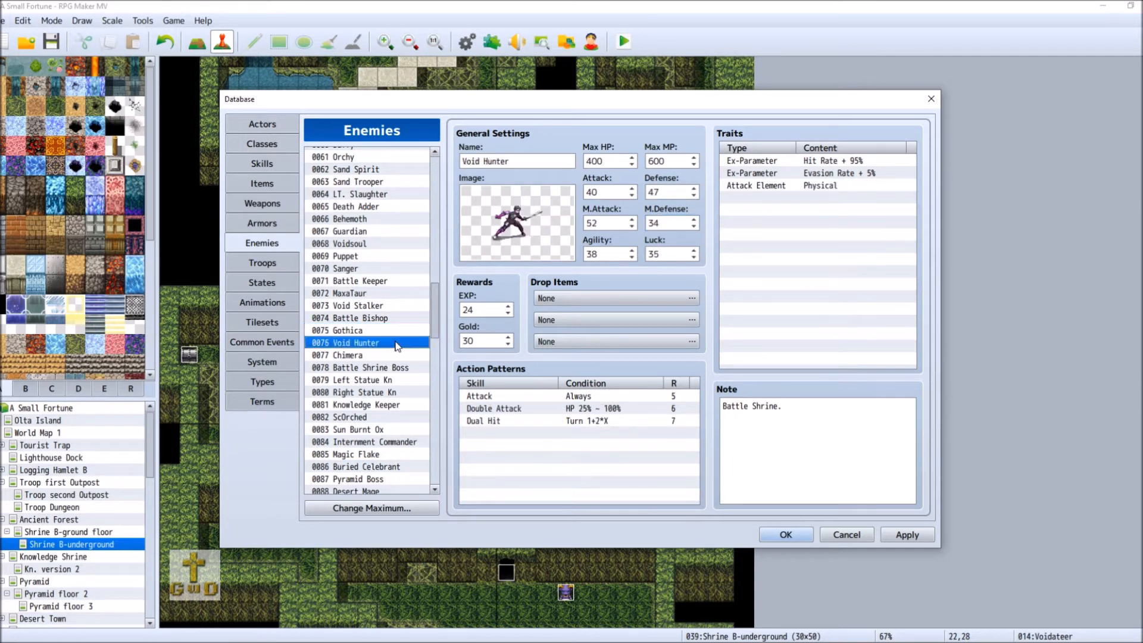
left_click(386, 332)
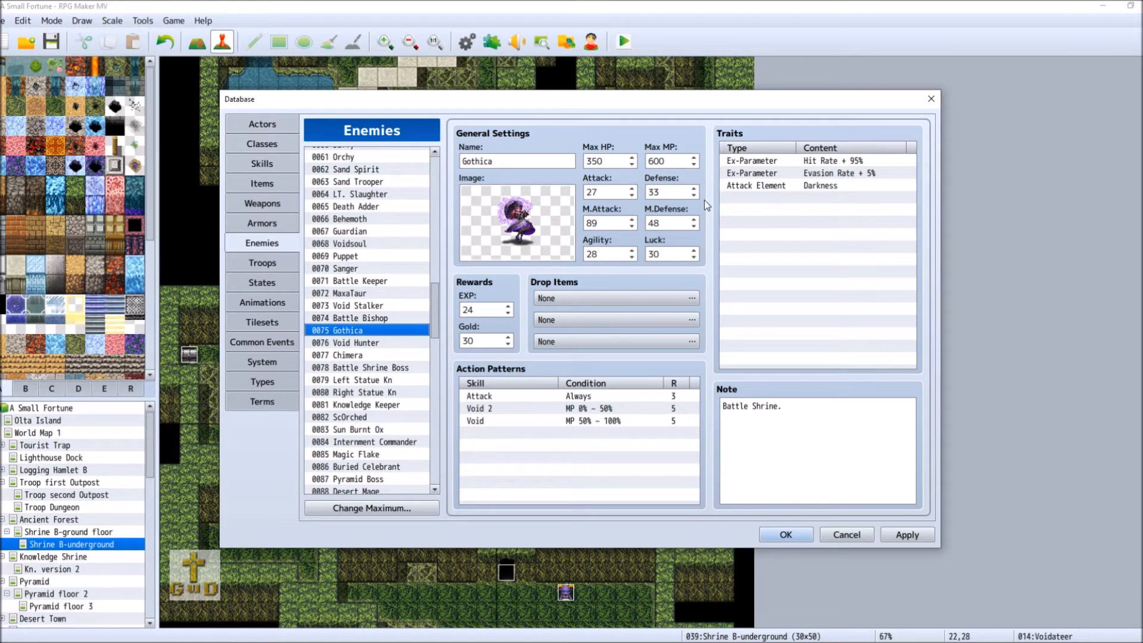
left_click(694, 189)
left_click(694, 189)
left_click(694, 188)
left_click(694, 189)
left_click(694, 189)
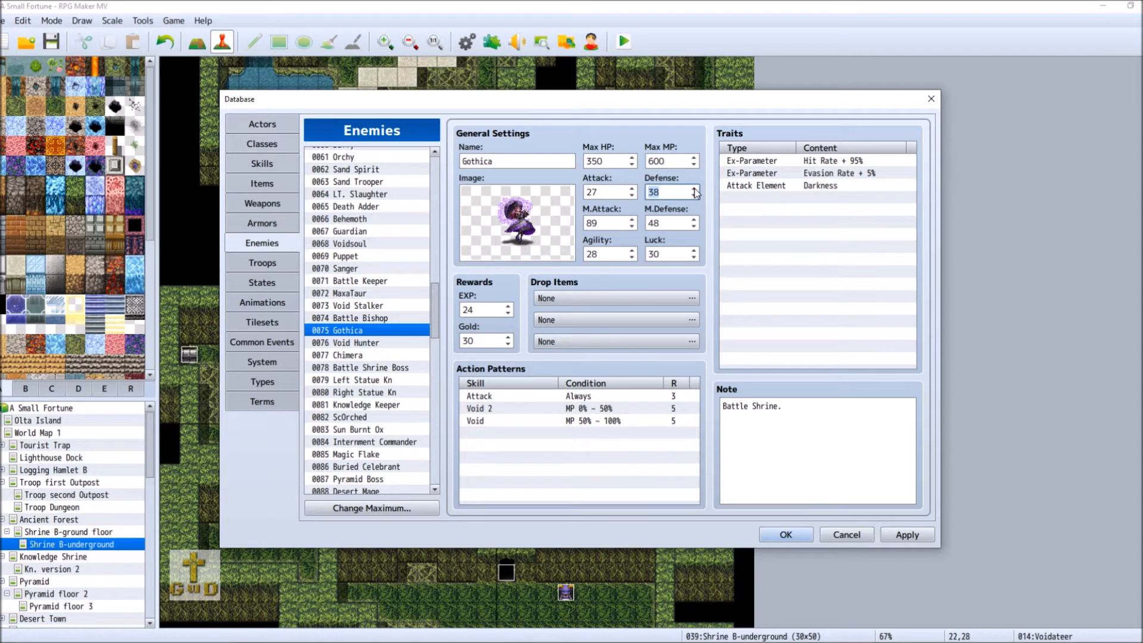
Step: Set Gothica's Attack stat to 34
left_click(633, 188)
left_click(633, 188)
left_click(633, 188)
left_click(634, 188)
left_click(633, 188)
left_click(633, 189)
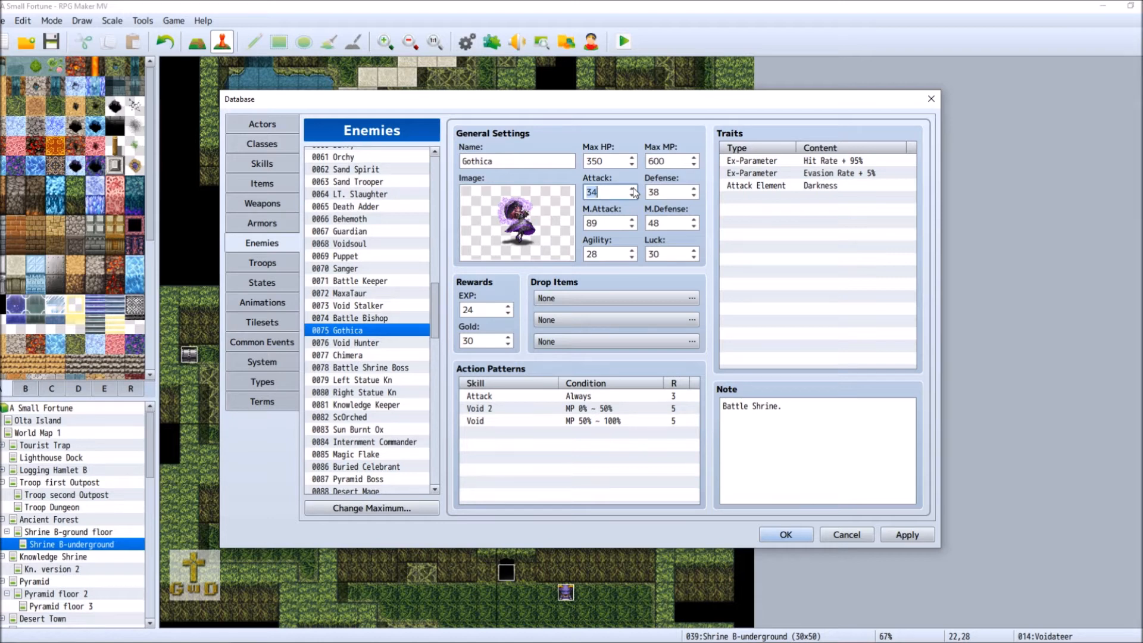
Step: Set Gothica's Max MP to 800 and Max HP to 393
double_click(659, 161)
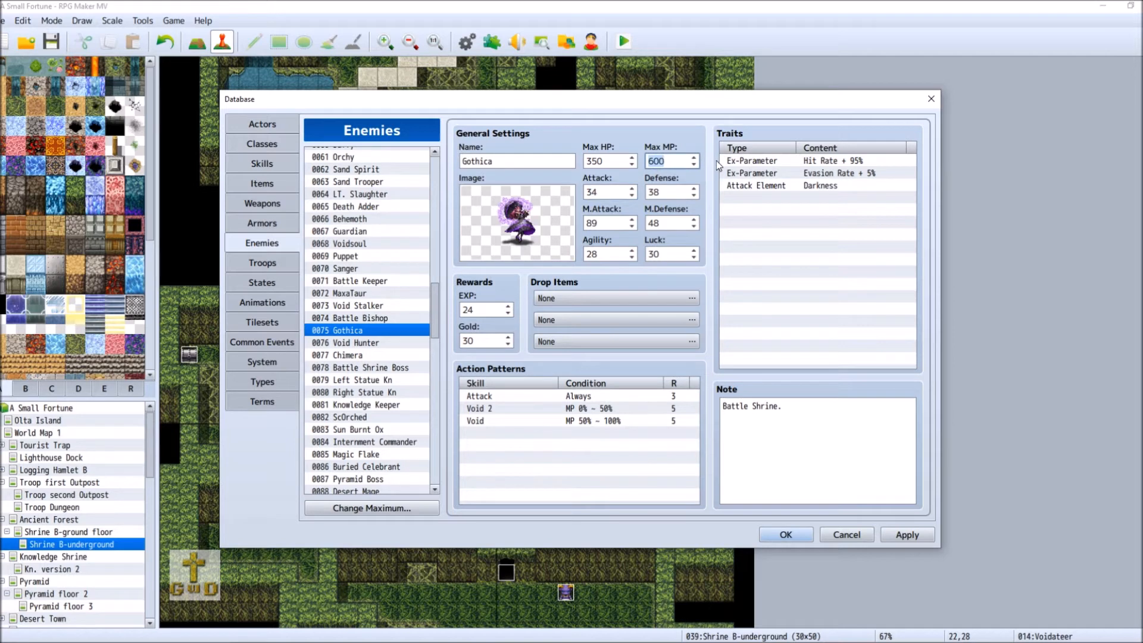
type("800")
double_click(610, 159)
type("39")
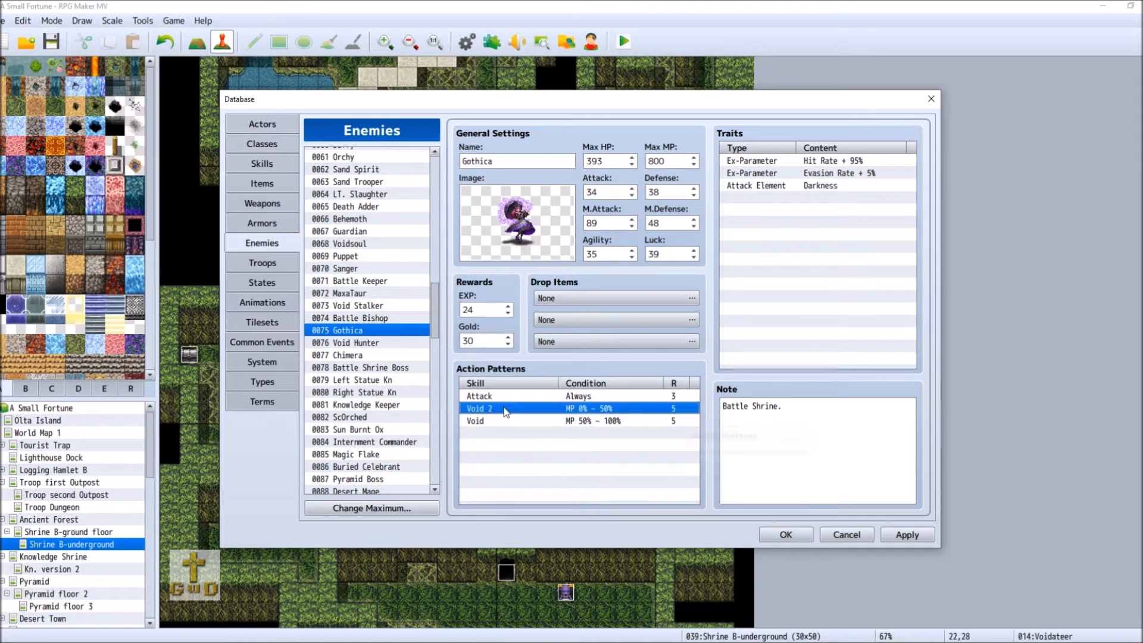
Step: Delete Gothica's Void 2 action and give the Void action the Always condition with rating 8
right_click(504, 409)
left_click(546, 436)
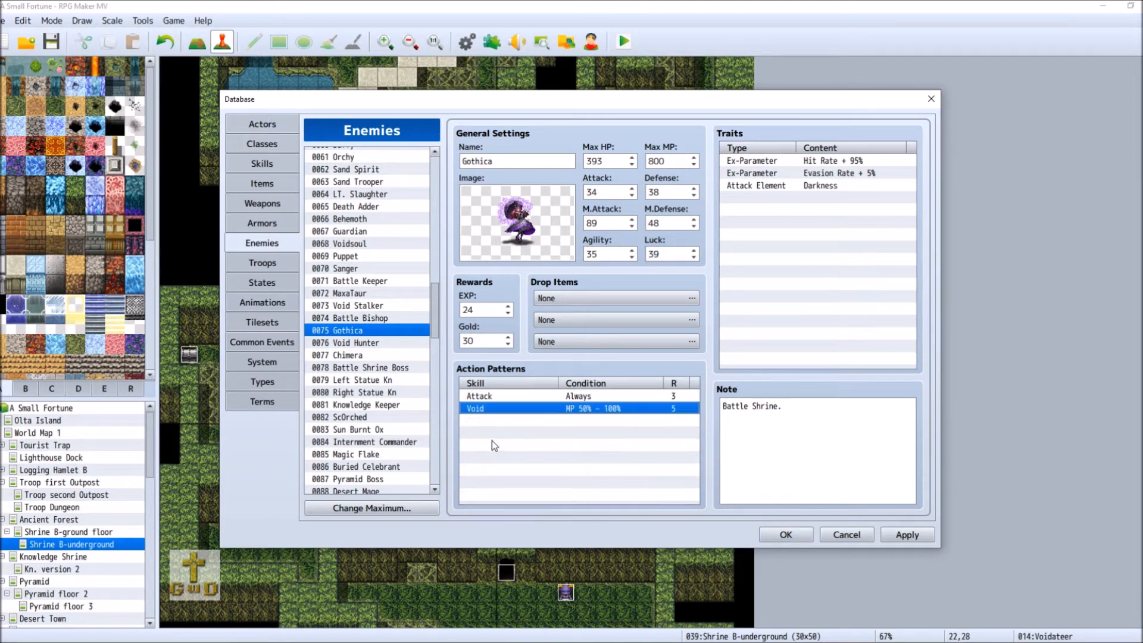
right_click(538, 408)
left_click(575, 423)
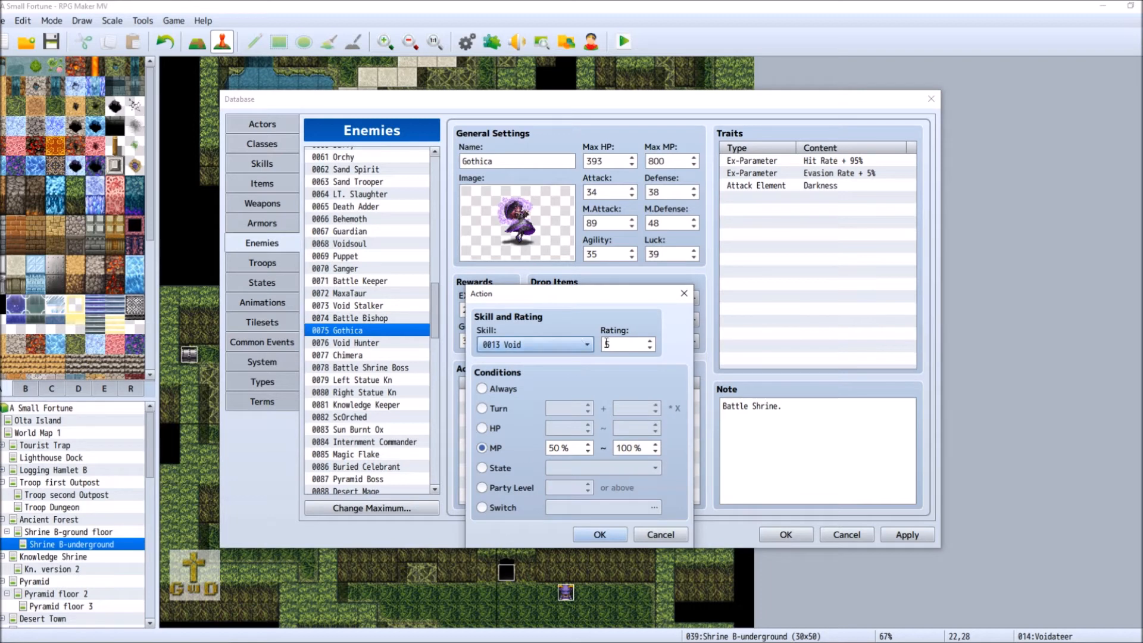
left_click(503, 390)
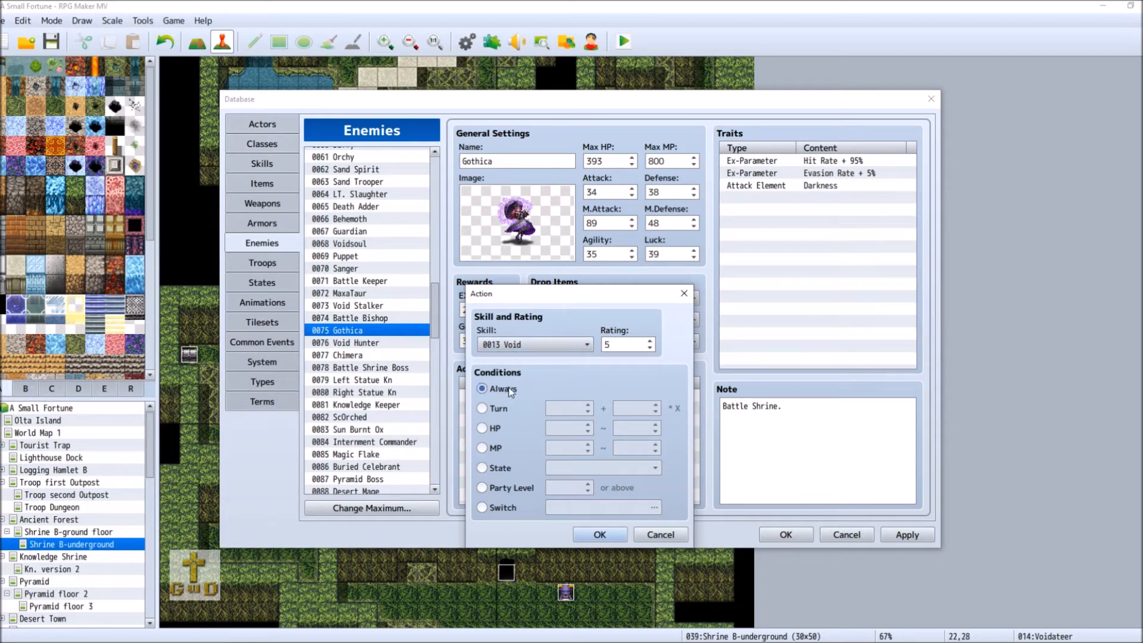
left_click(649, 341)
left_click(649, 341)
left_click(649, 341)
left_click(599, 534)
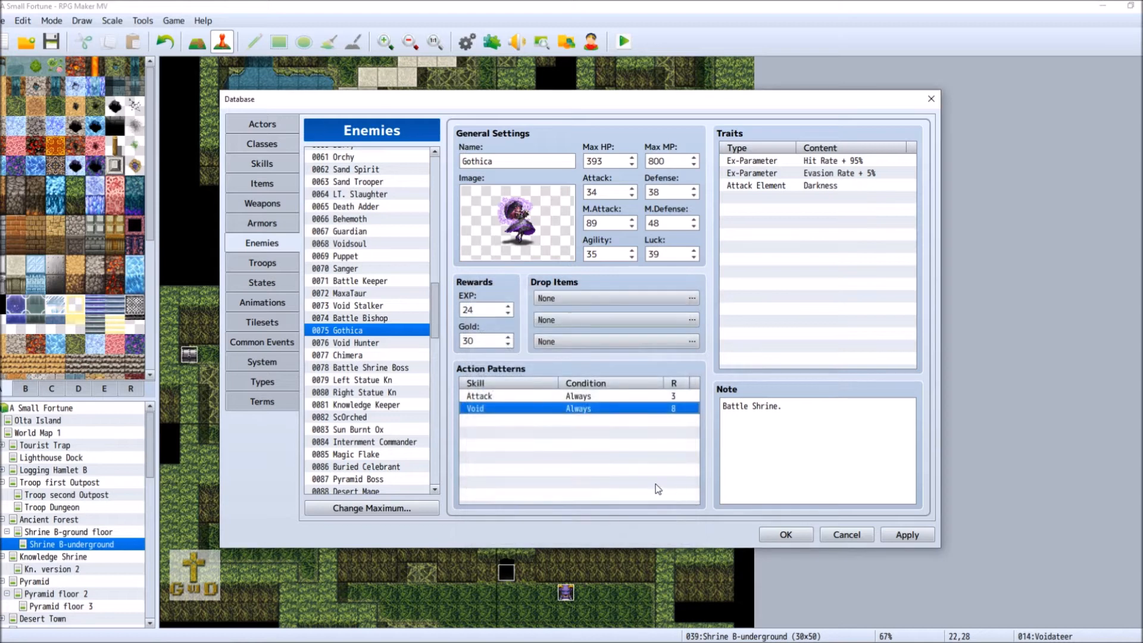
Step: Set the rating of Gothica's Attack action to 2
right_click(553, 398)
left_click(571, 408)
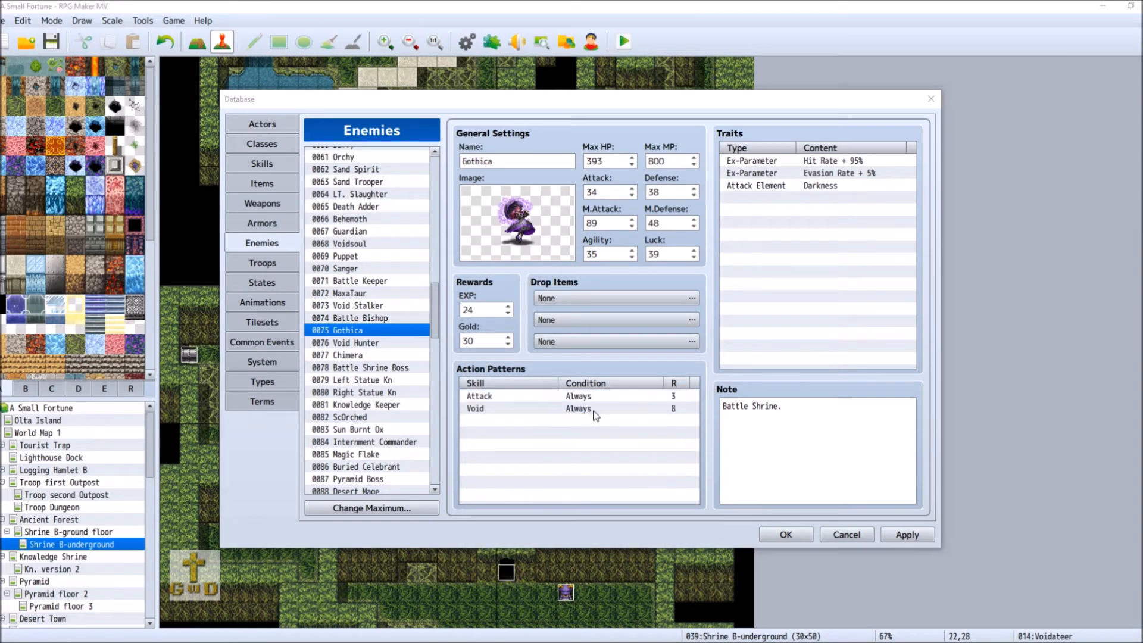
left_click(650, 349)
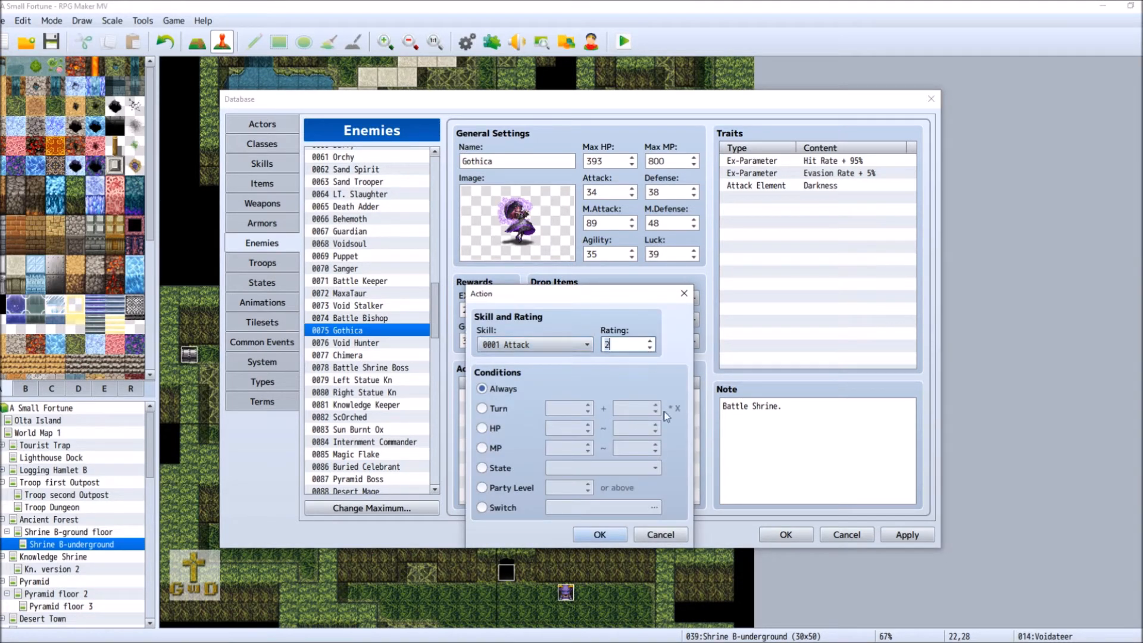
left_click(599, 534)
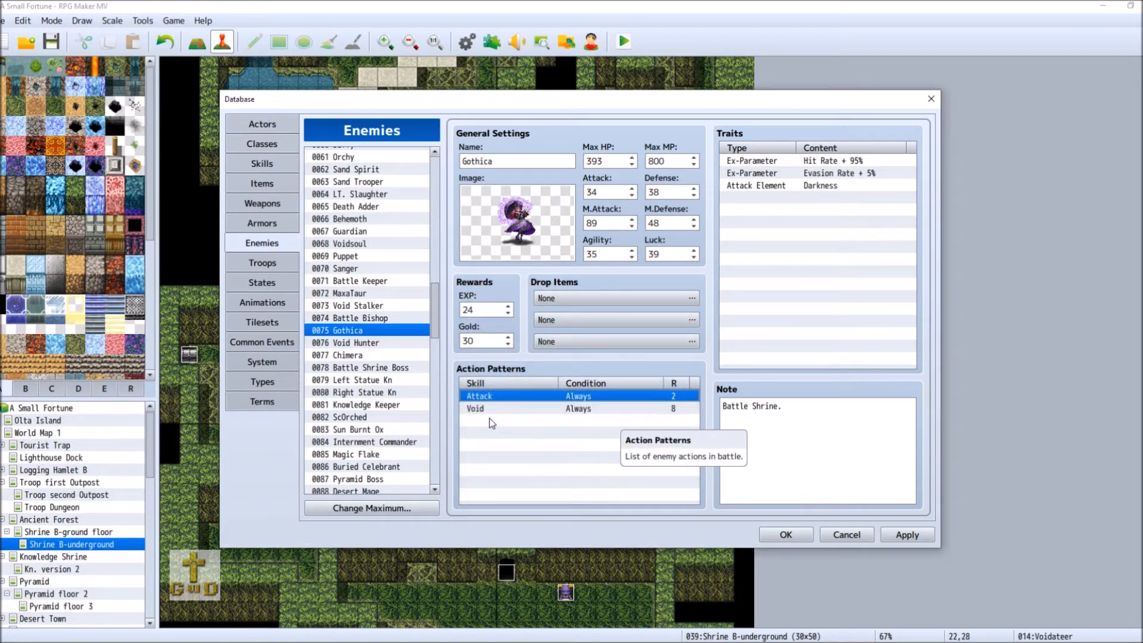
Step: Change the condition of Gothica's Attack action to MP 0% to 0%, keeping the Attack skill
right_click(491, 394)
left_click(539, 405)
left_click(553, 341)
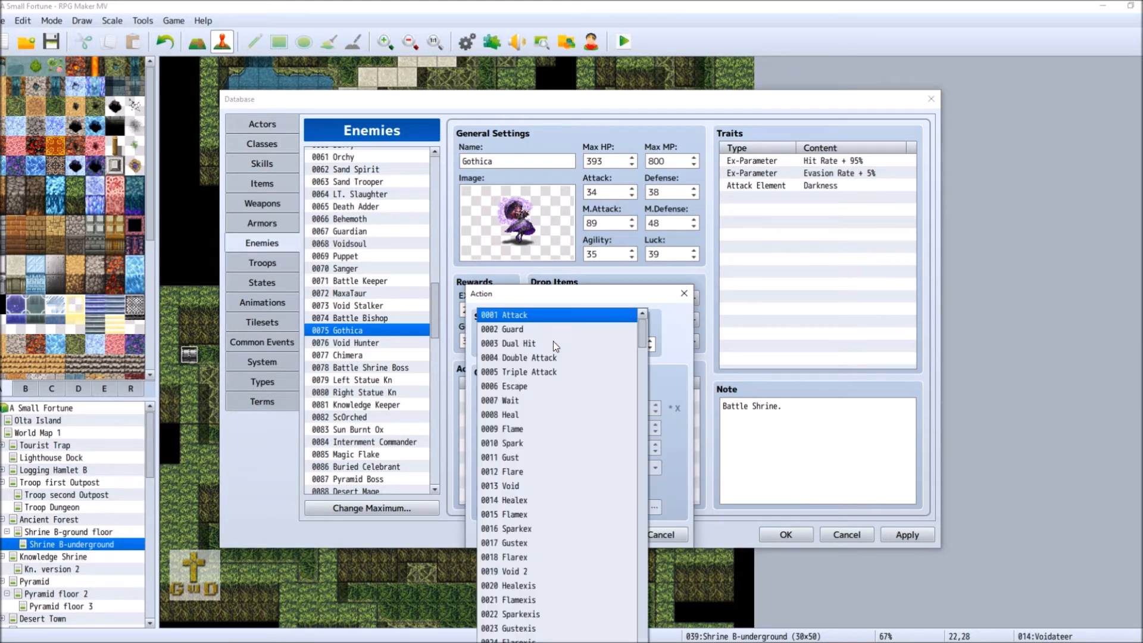
left_click(559, 315)
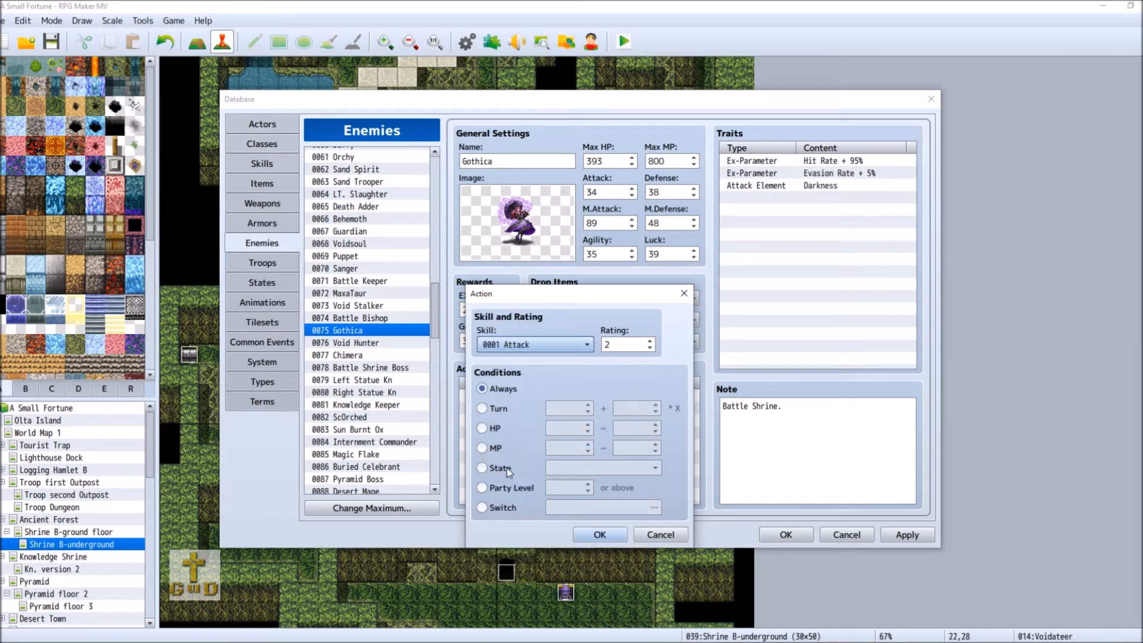
left_click(482, 448)
double_click(623, 447)
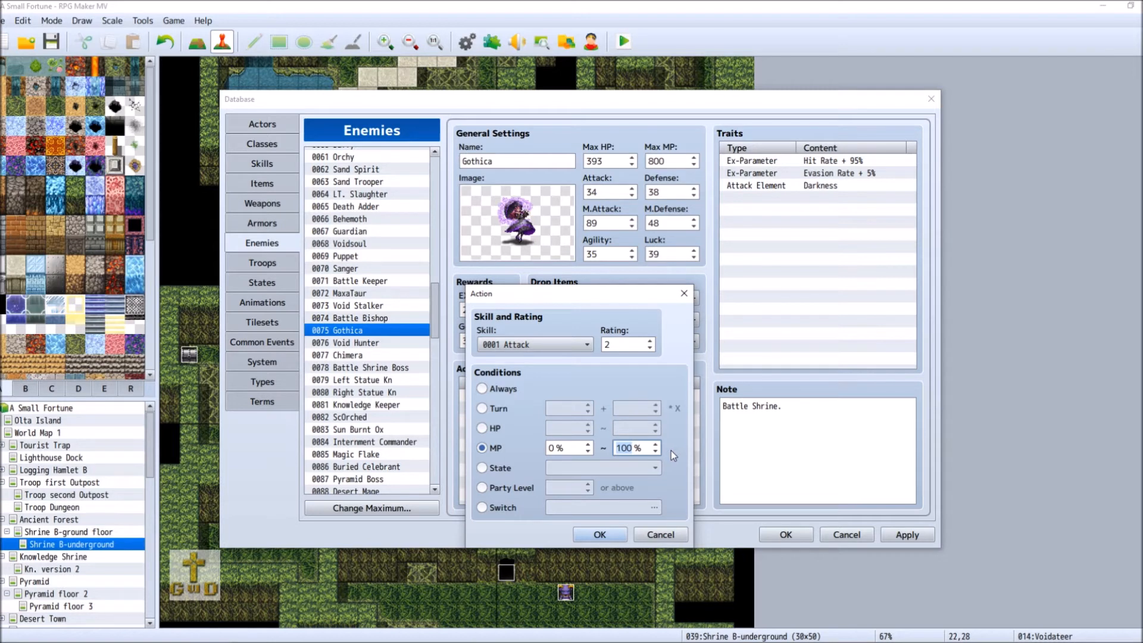
type("0")
left_click(599, 534)
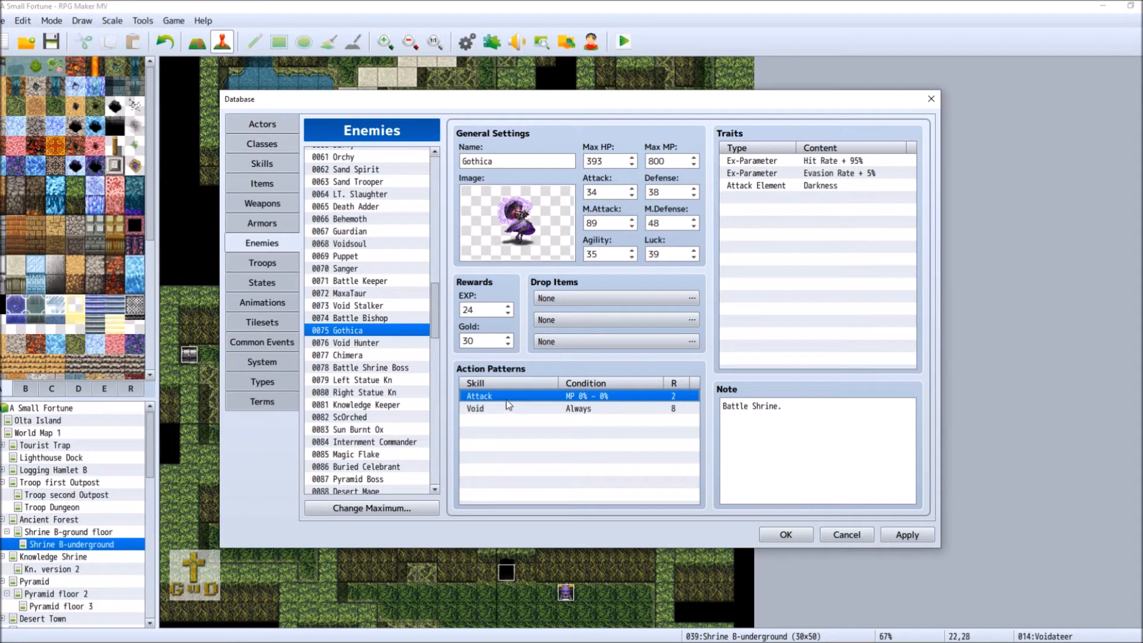
Step: Set the rating of Gothica's Attack action to 7 and accept the action
right_click(504, 398)
left_click(524, 403)
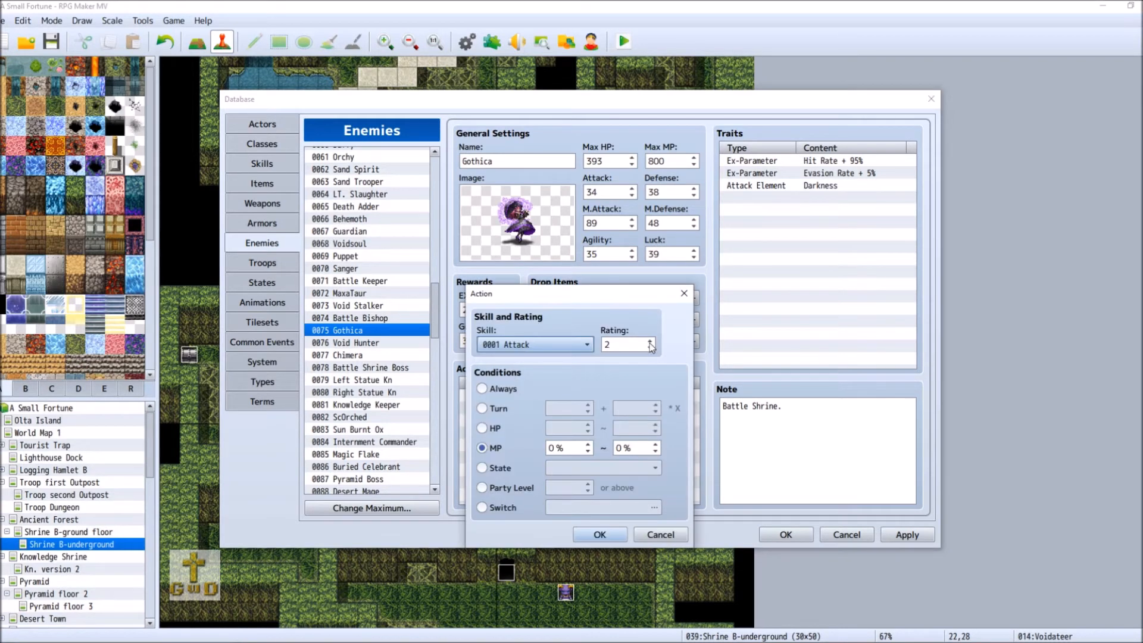
left_click(650, 342)
left_click(650, 342)
left_click(650, 341)
left_click(650, 341)
left_click(650, 342)
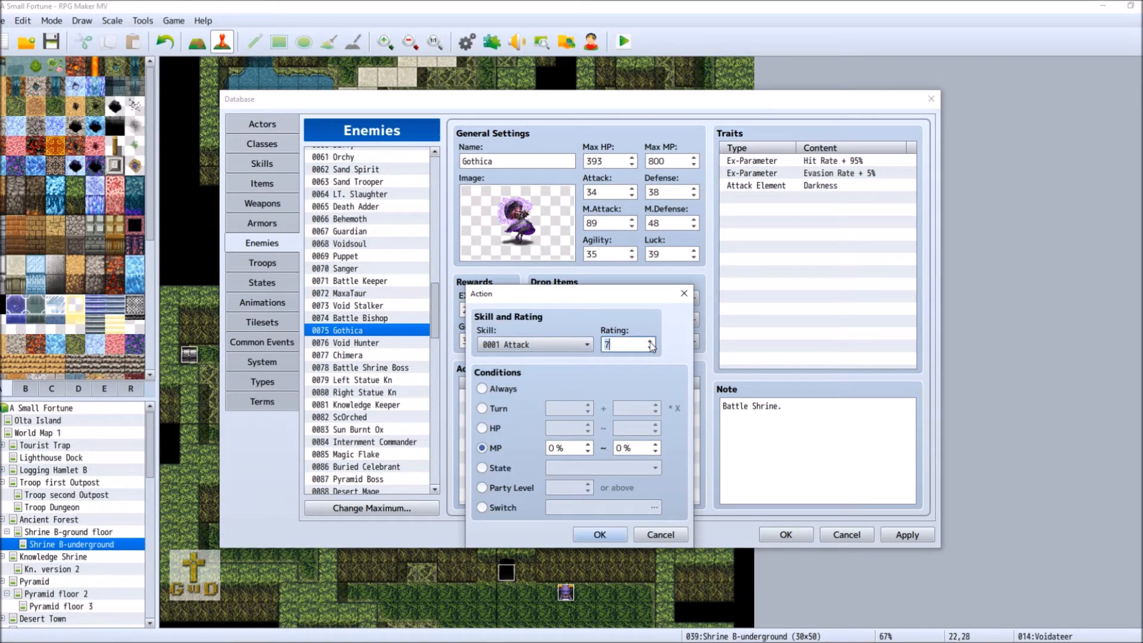
left_click(599, 534)
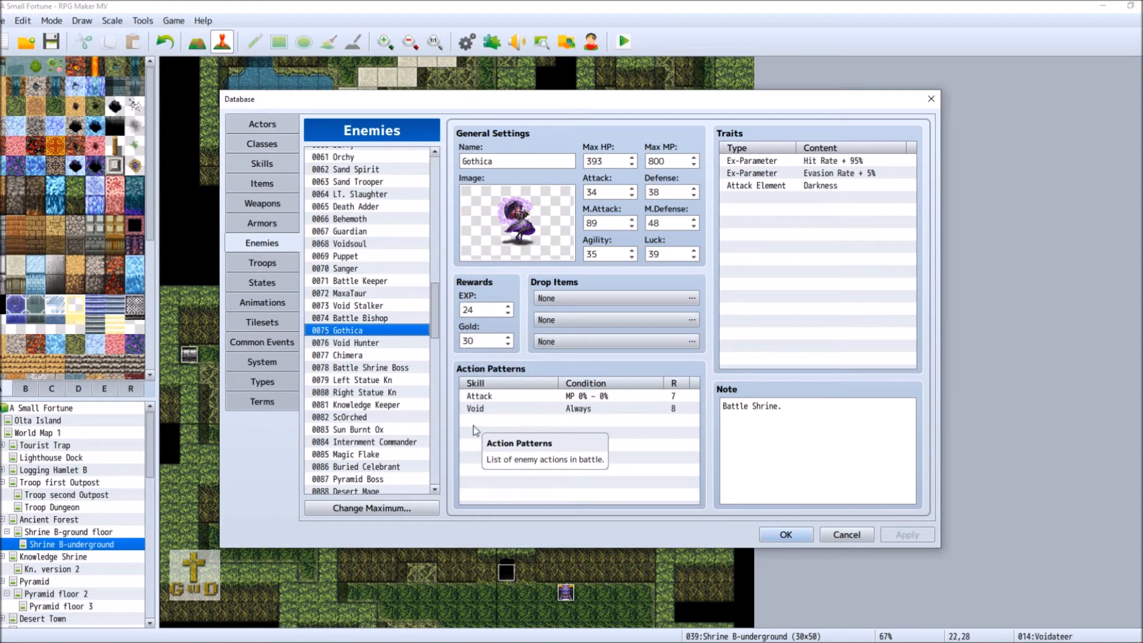
Step: Add a new action to Gothica's action patterns that uses the Blackout skill
right_click(481, 420)
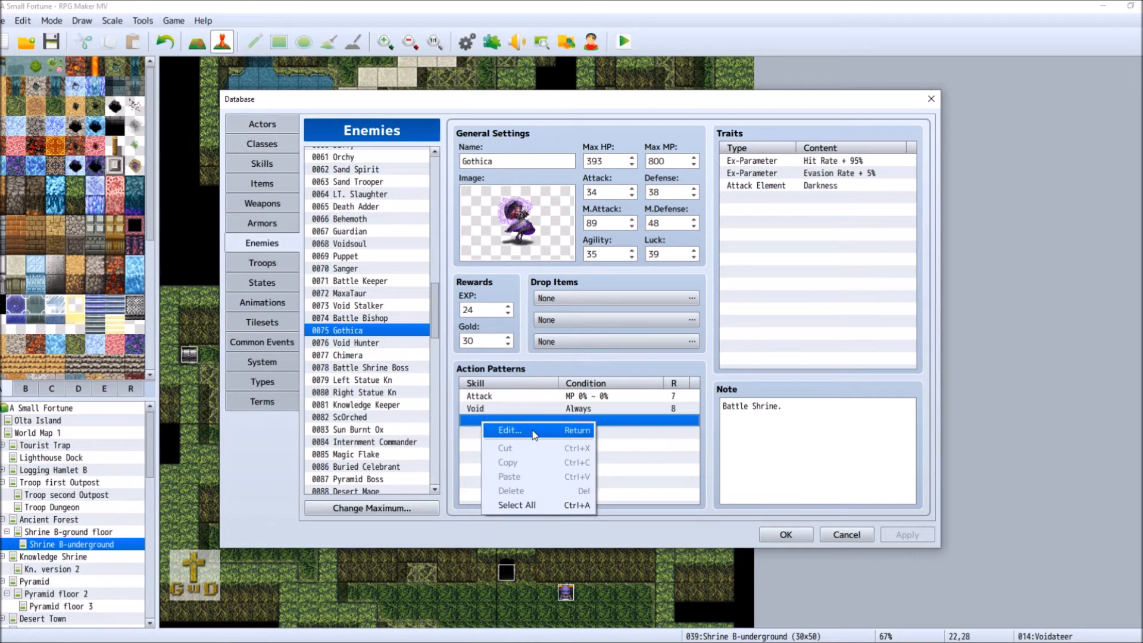
left_click(534, 431)
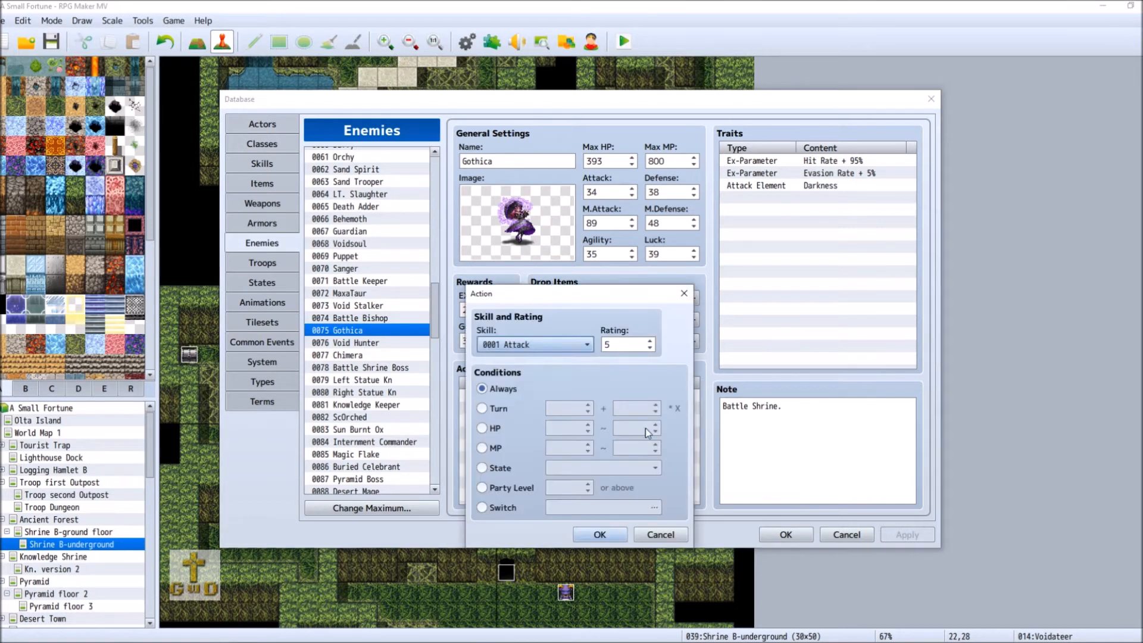
left_click(566, 343)
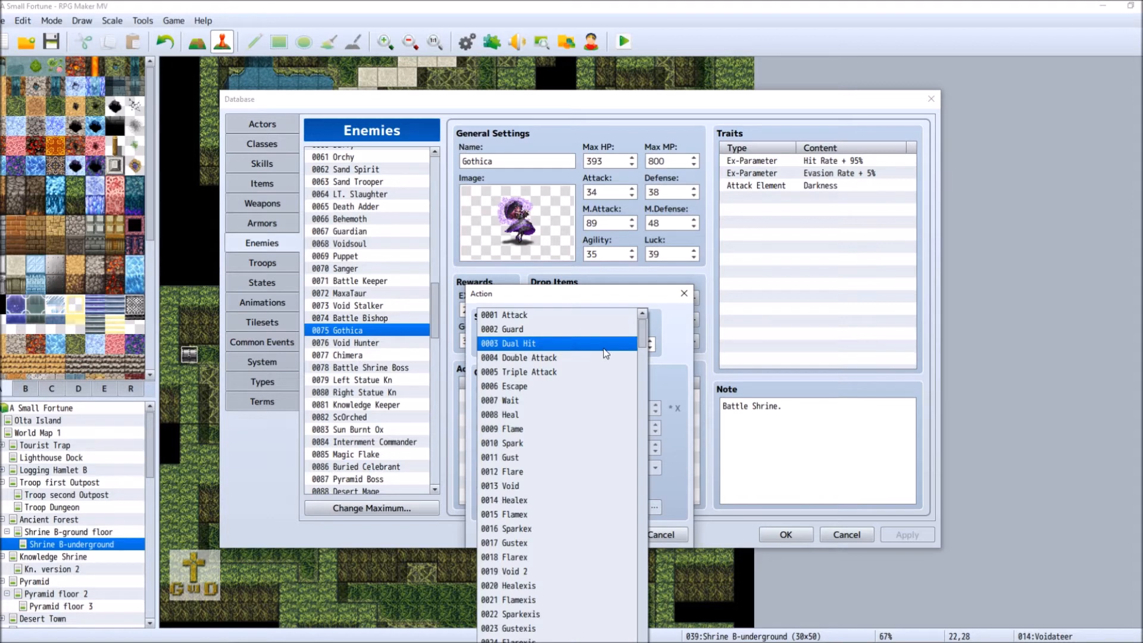
scroll(636, 427, "down", 12)
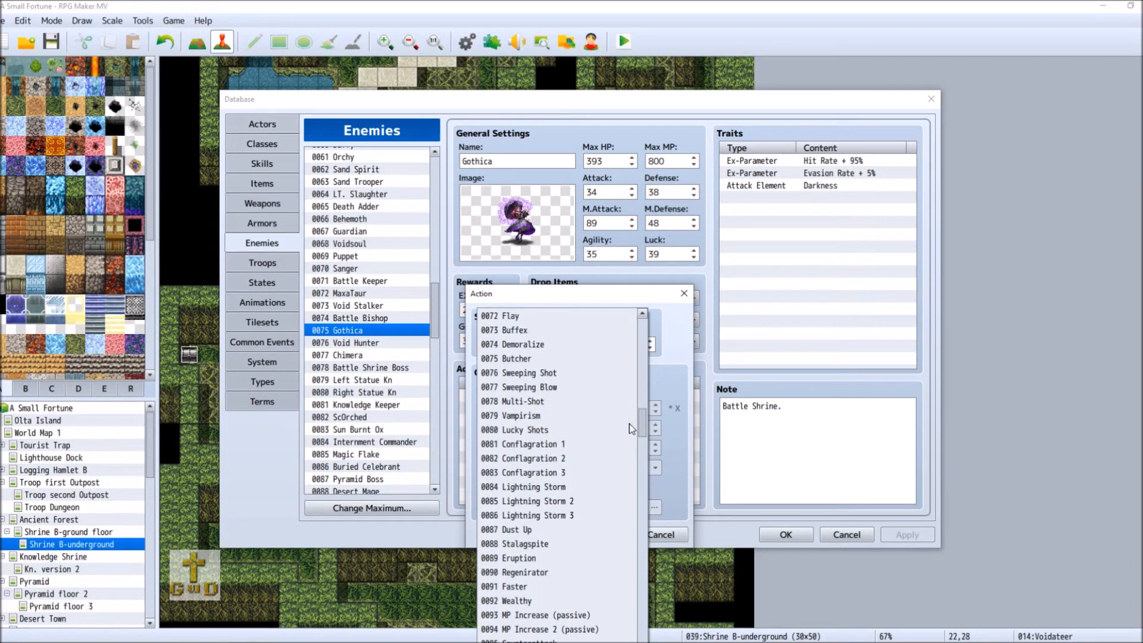
left_click_drag(643, 425, 638, 474)
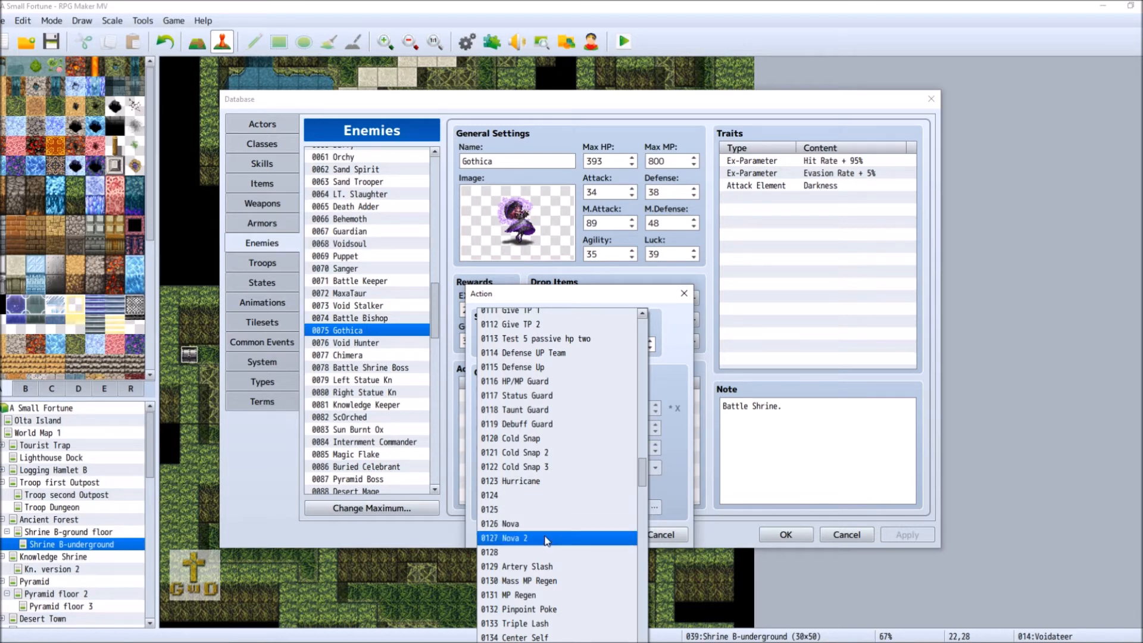
left_click_drag(645, 473, 641, 503)
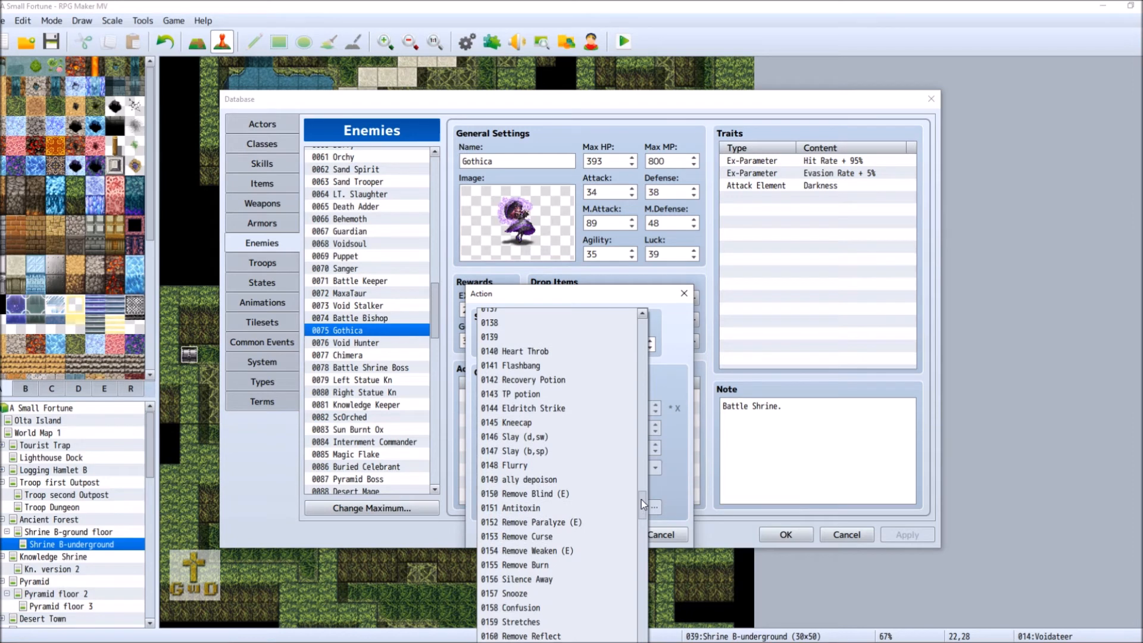
left_click_drag(641, 503, 626, 536)
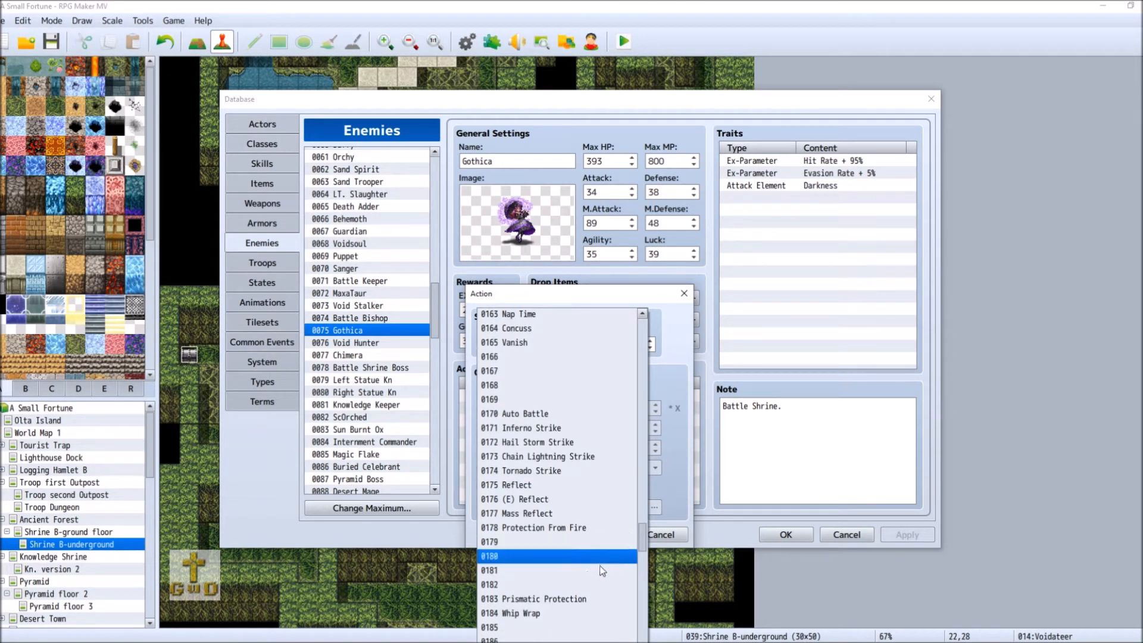
scroll(599, 569, "down", 20)
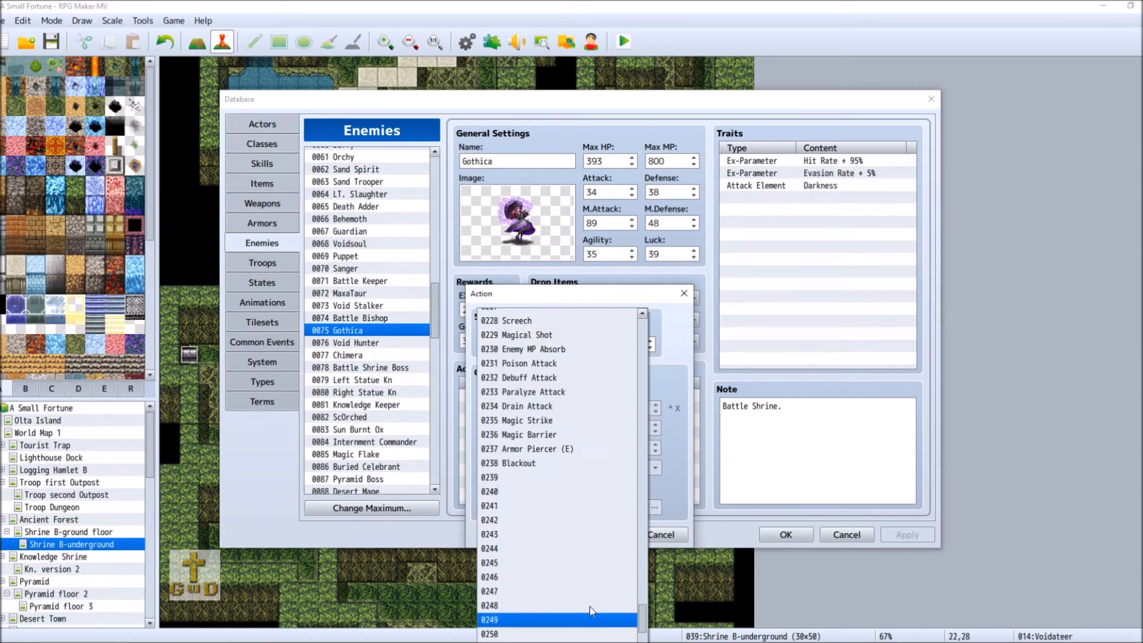
left_click(527, 463)
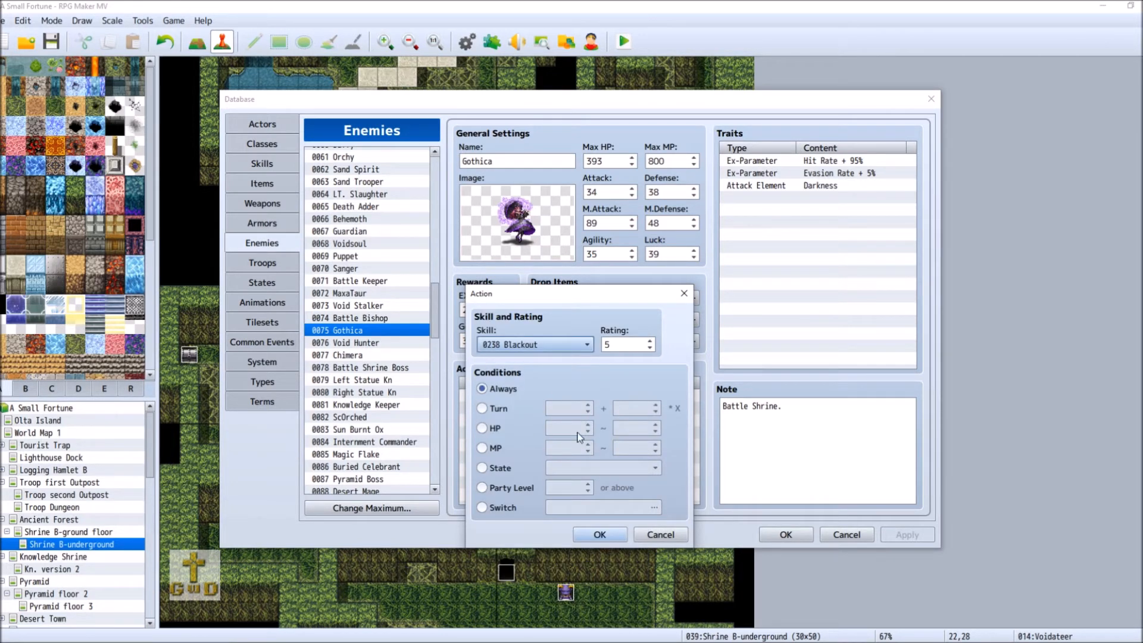
Step: Give the Blackout action the condition MP 50% to 100% with rating 5, accept it and apply the database changes
left_click(483, 447)
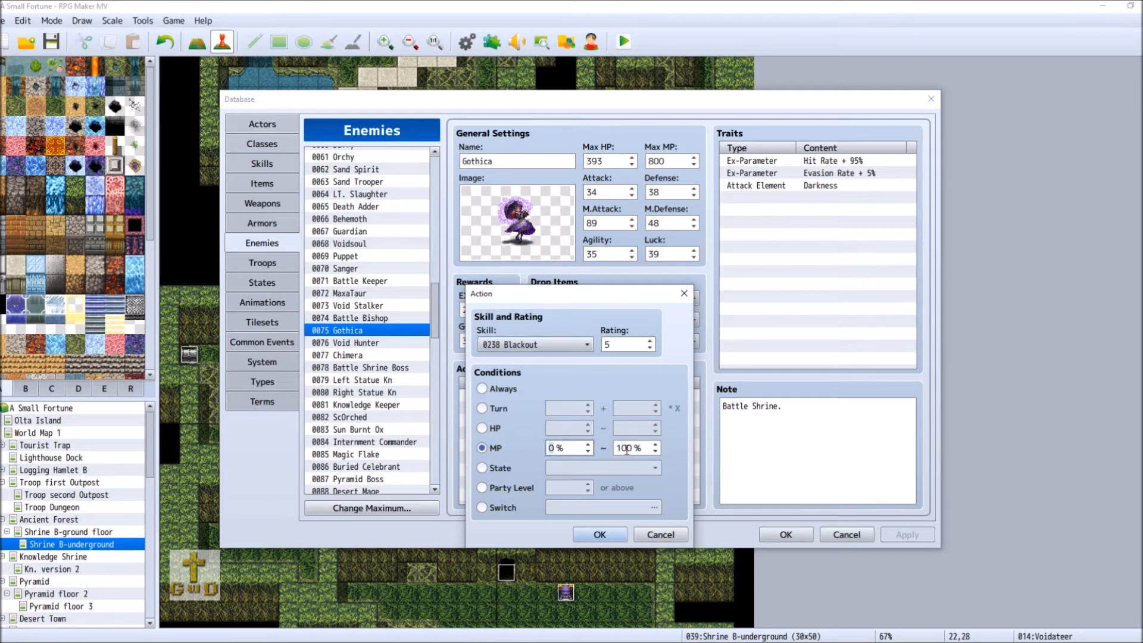
type("5")
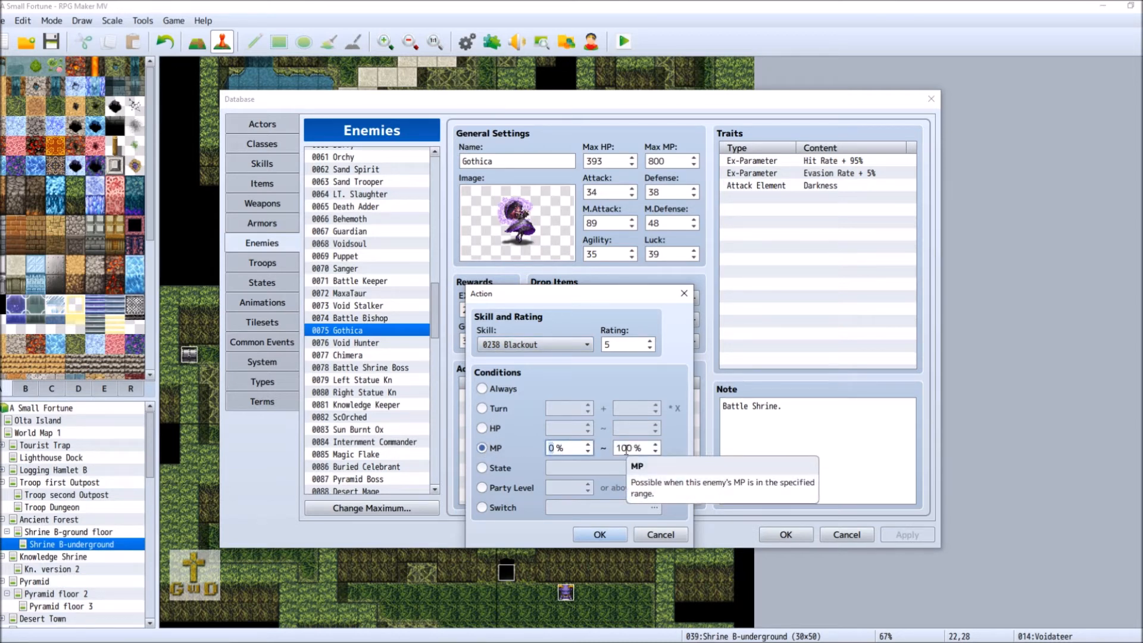
left_click(600, 534)
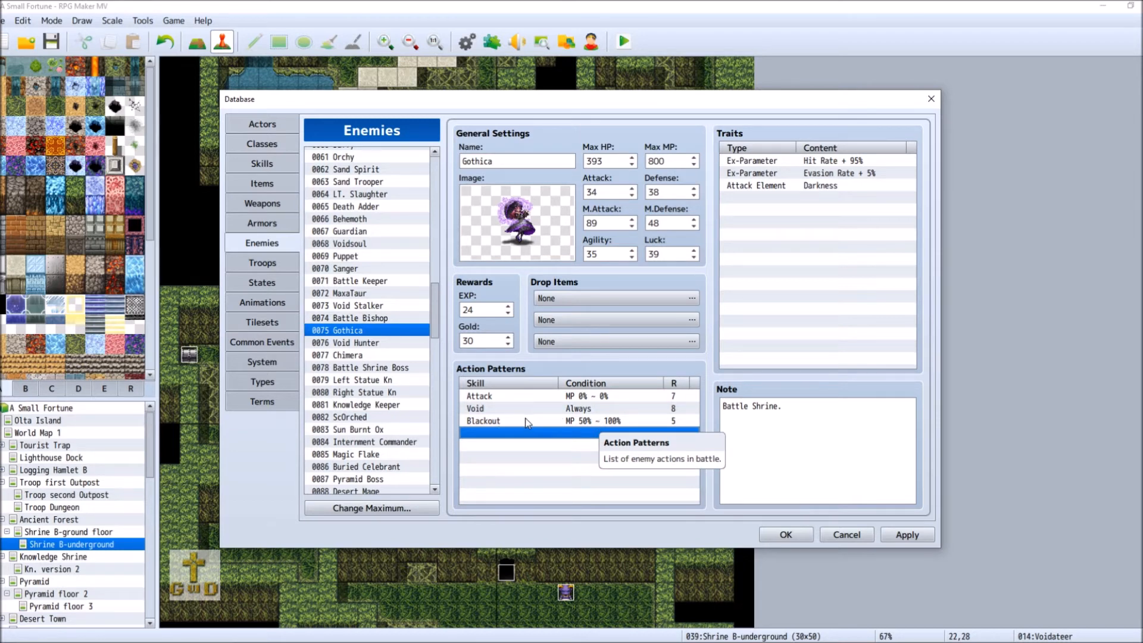
left_click(920, 539)
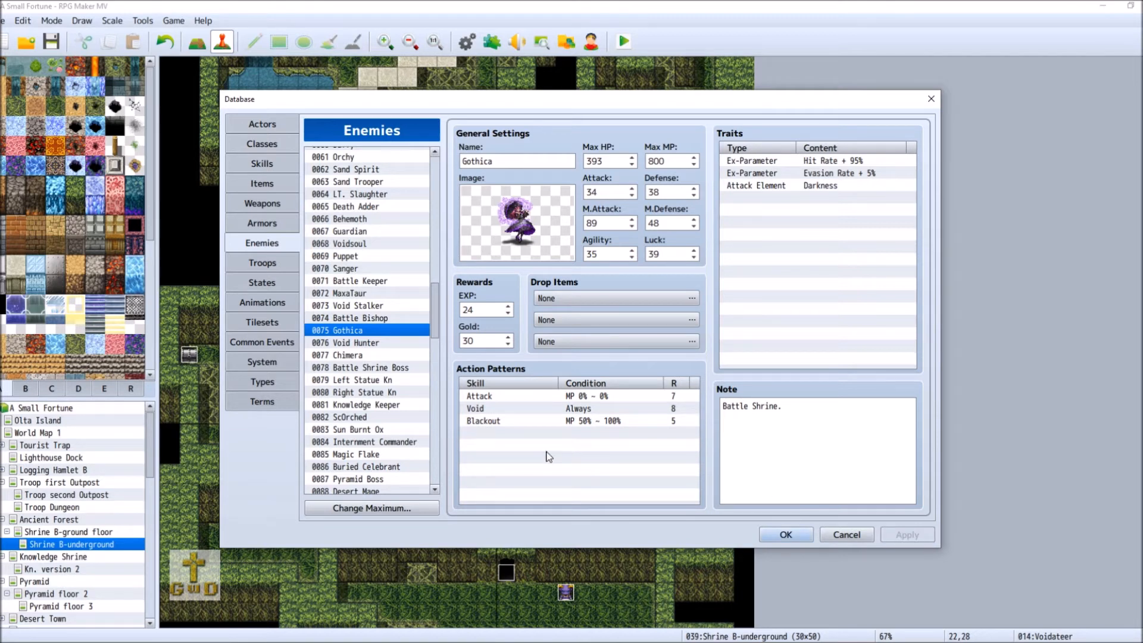
Step: Examine the Magical Shot and Enemy MP Absorb skills and look through the skill list for another skill suited to Gothica
right_click(490, 437)
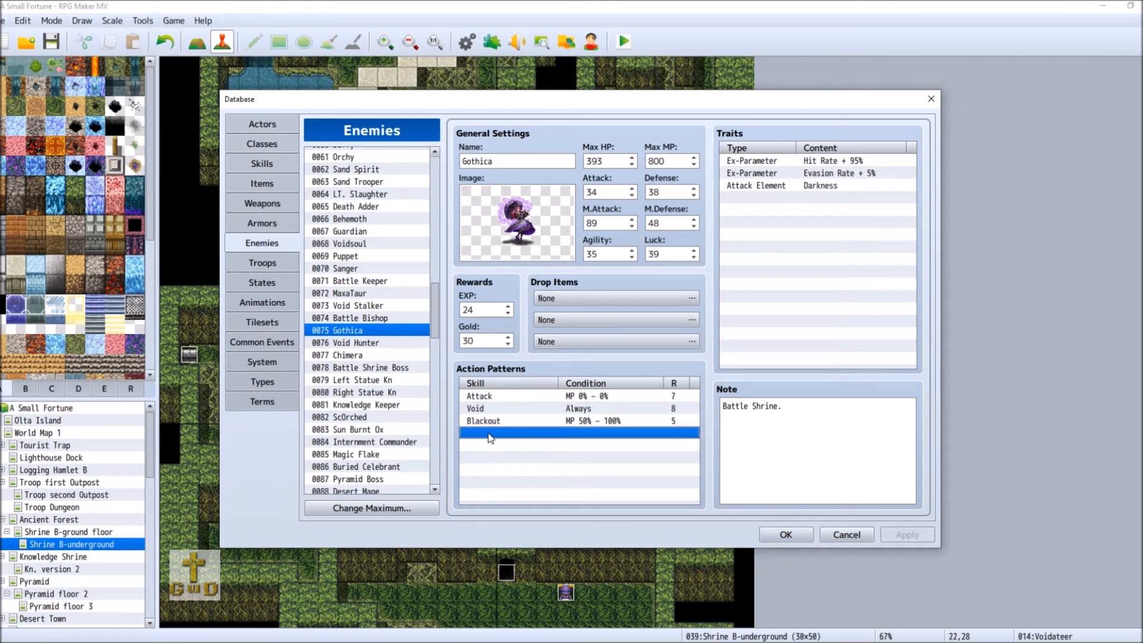
left_click(273, 165)
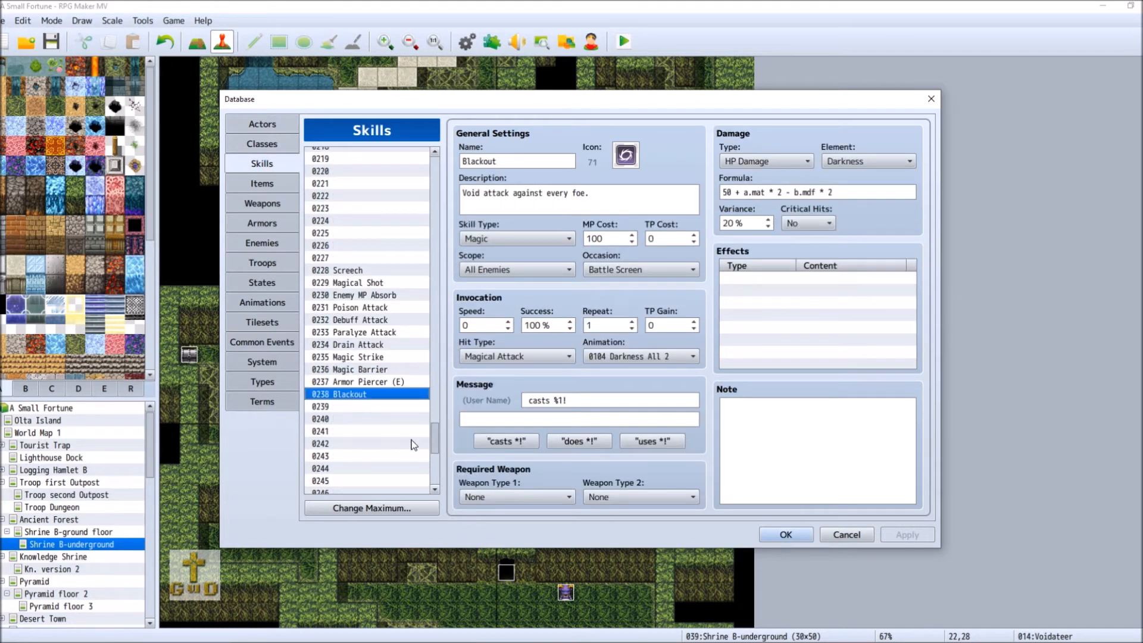
left_click(385, 284)
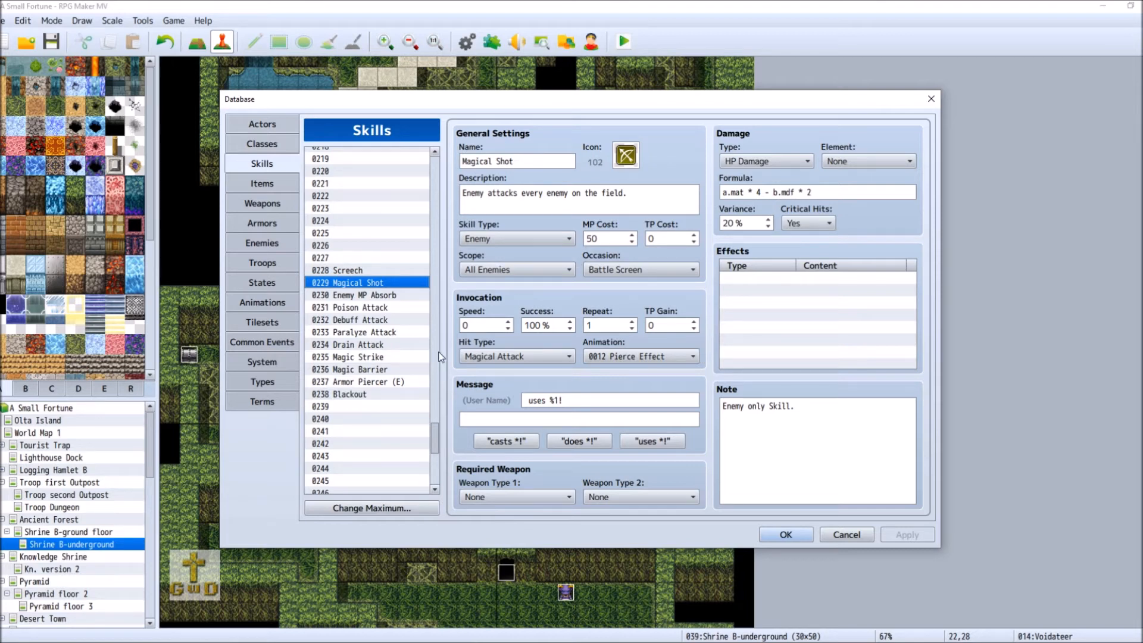
mouse_move(434, 431)
left_mouse_down()
mouse_move(435, 412)
mouse_move(433, 428)
left_mouse_up()
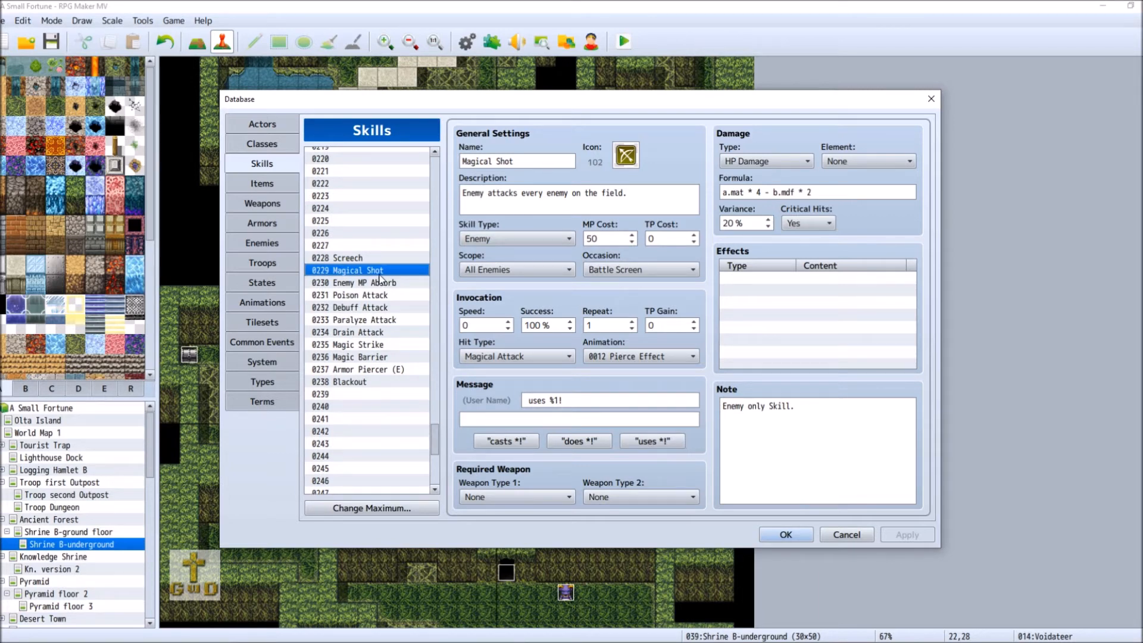
left_click(385, 283)
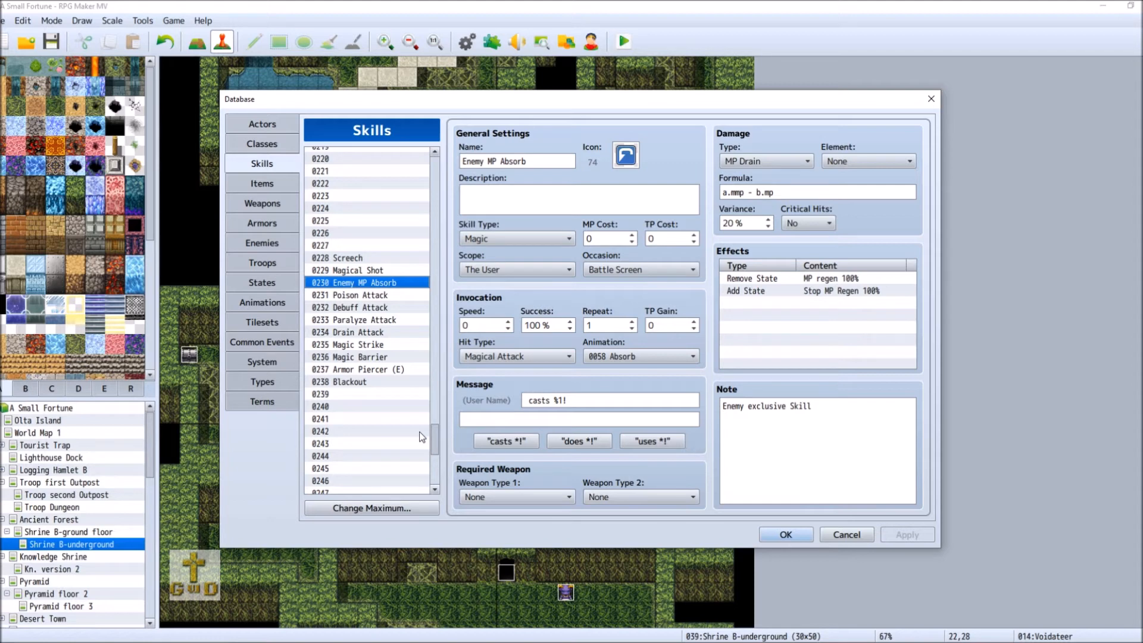
left_click_drag(433, 442, 442, 370)
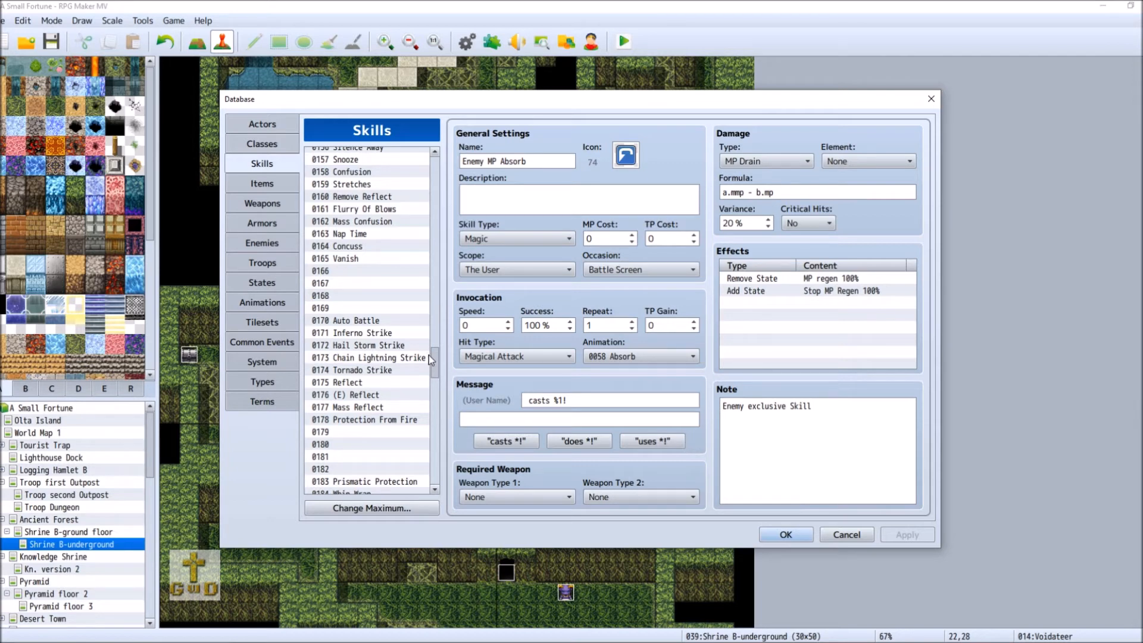
scroll(437, 348, "up", 5)
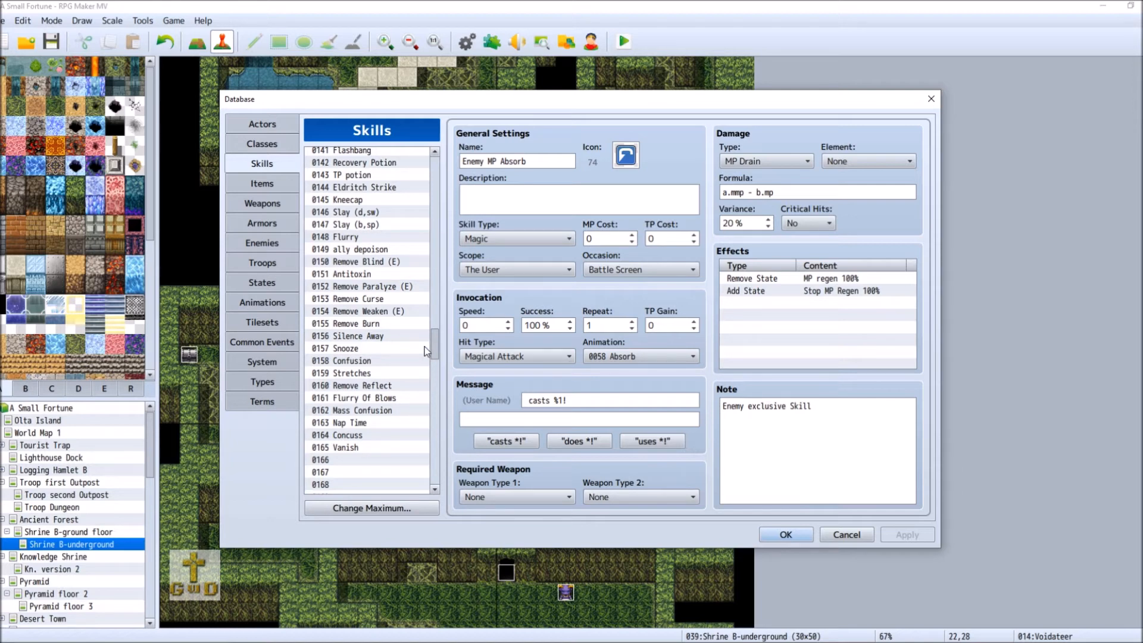
scroll(433, 347, "up", 2)
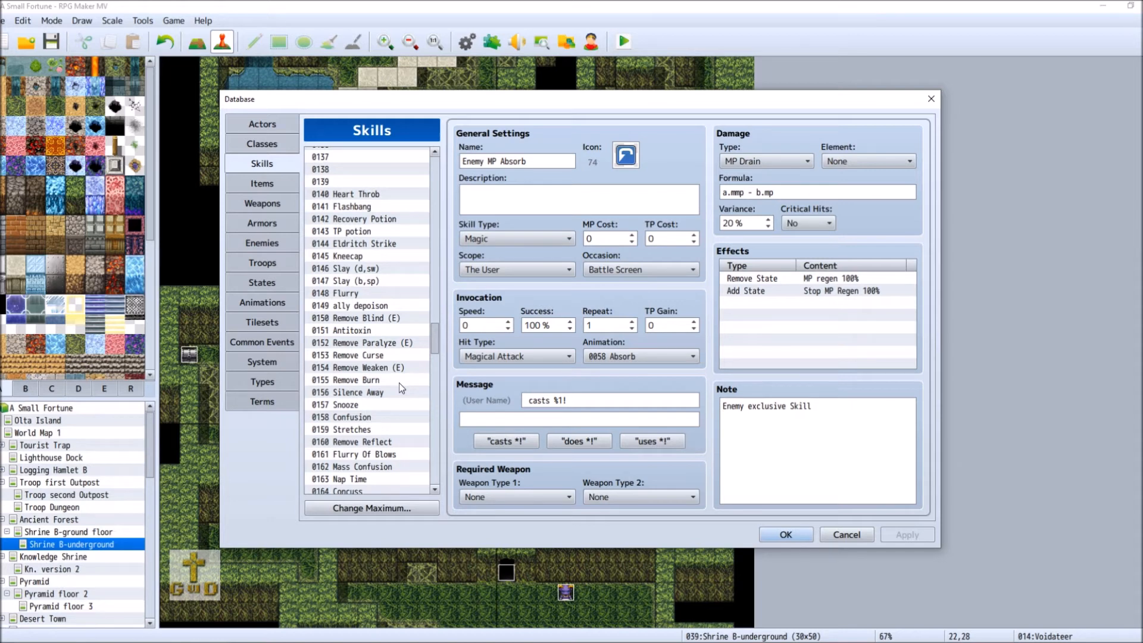
left_click_drag(434, 344, 435, 313)
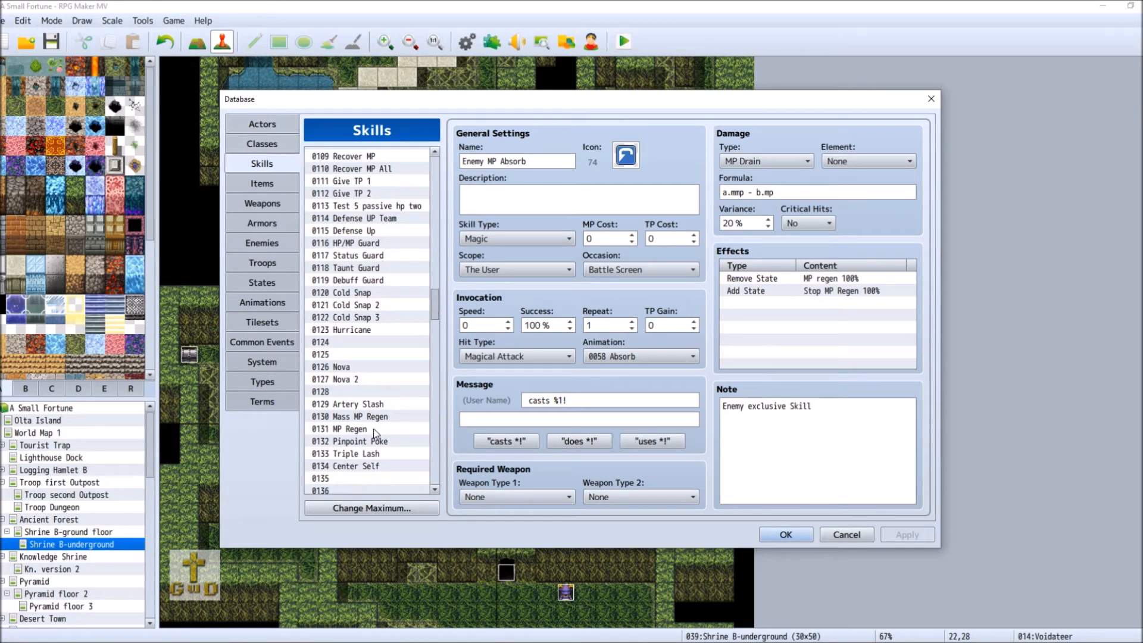
left_click_drag(435, 297, 435, 281)
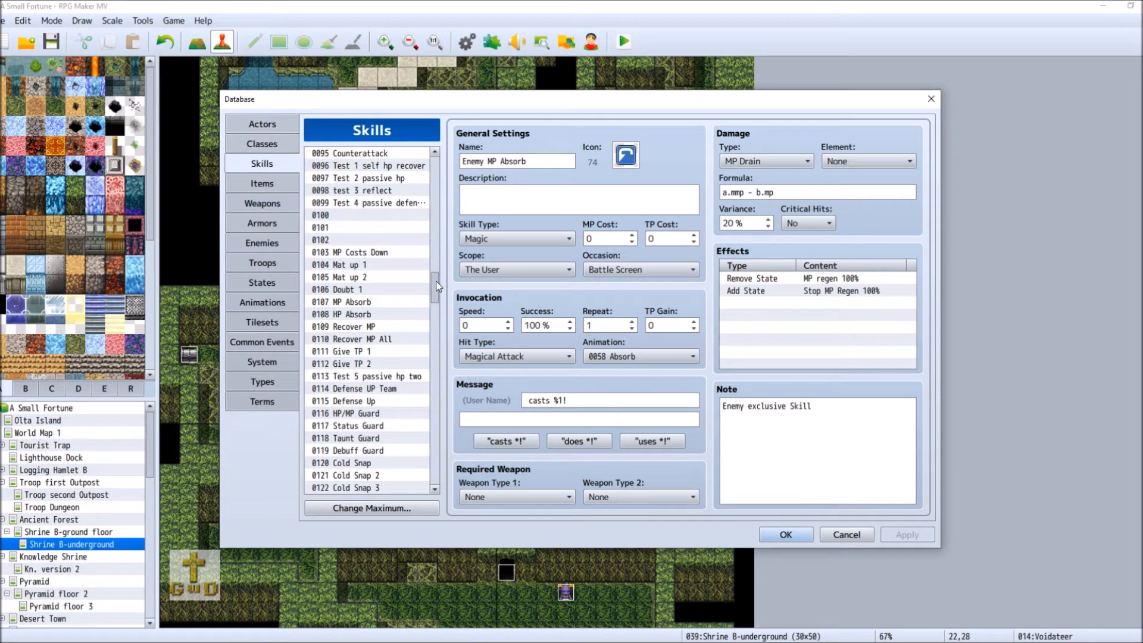
left_click_drag(433, 286, 435, 274)
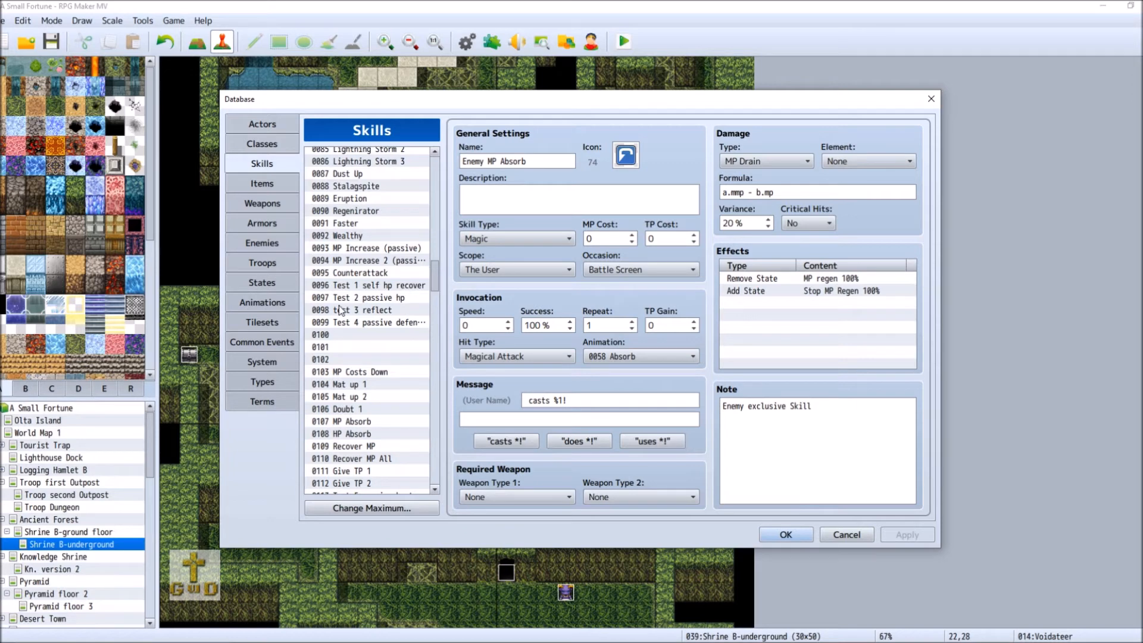
left_click_drag(440, 277, 441, 247)
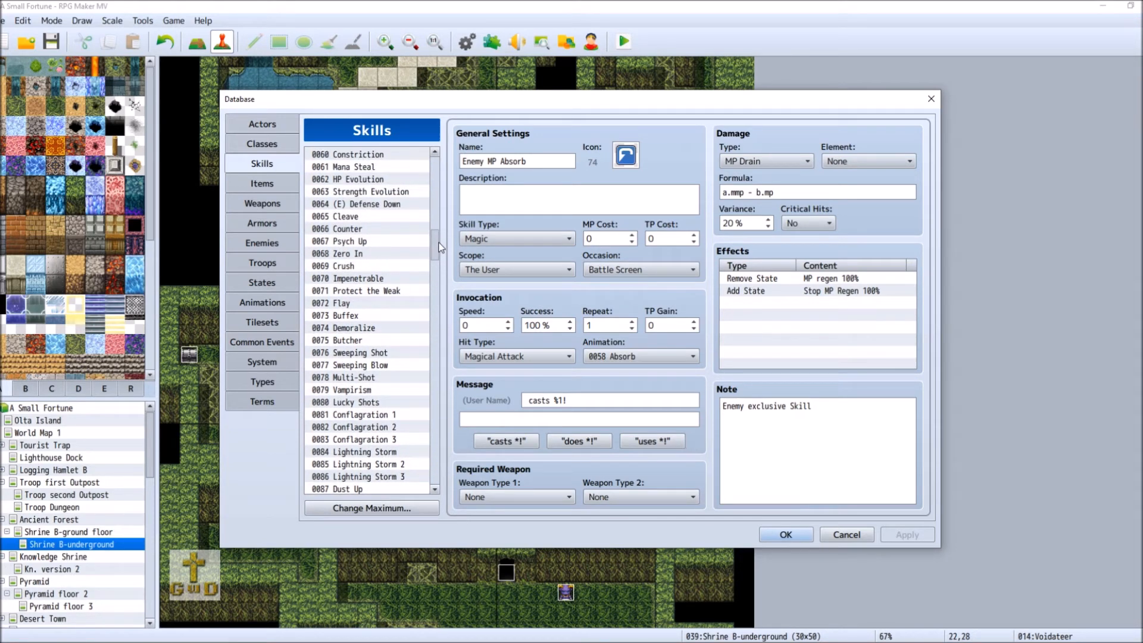
Step: Set up skill 0227 as M.Defense Buff (E), a 20 MP one-ally magic skill adding an M.Defense buff for 3 turns, and apply it
left_click_drag(440, 247, 434, 450)
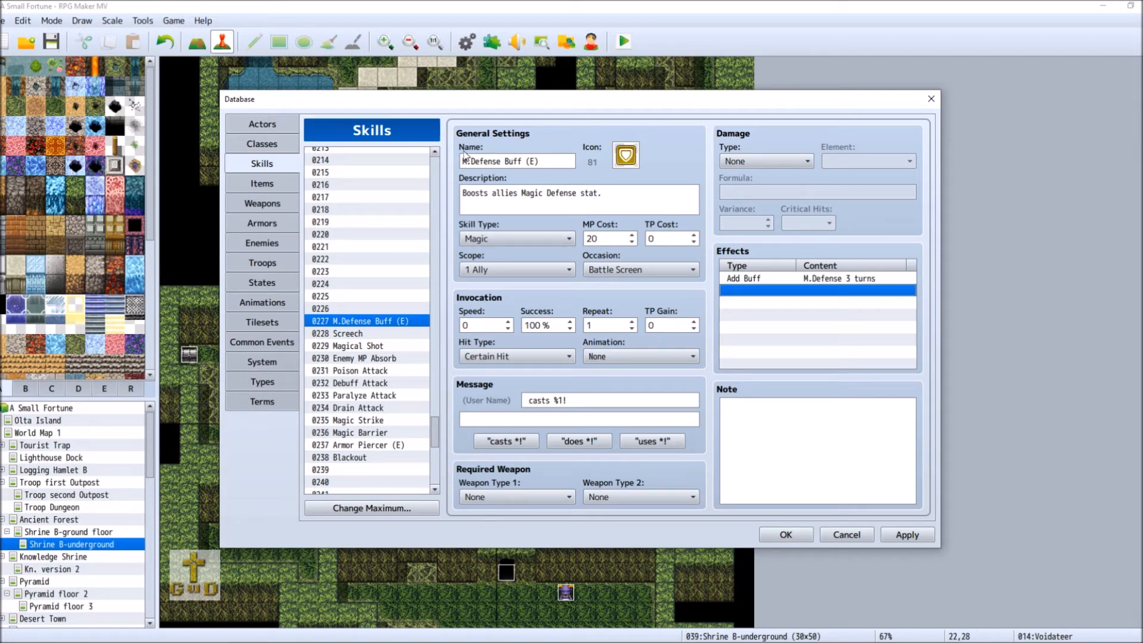
left_click(907, 534)
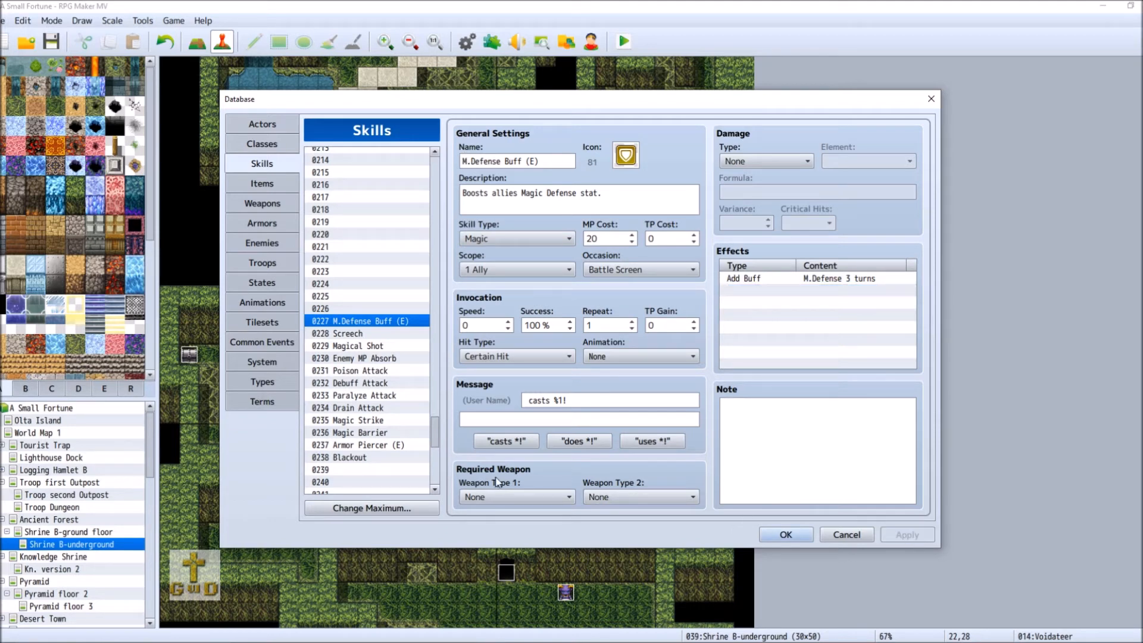
Step: Add a new action to Gothica's action patterns that uses the M.Defense Buff (E) skill
left_click(275, 243)
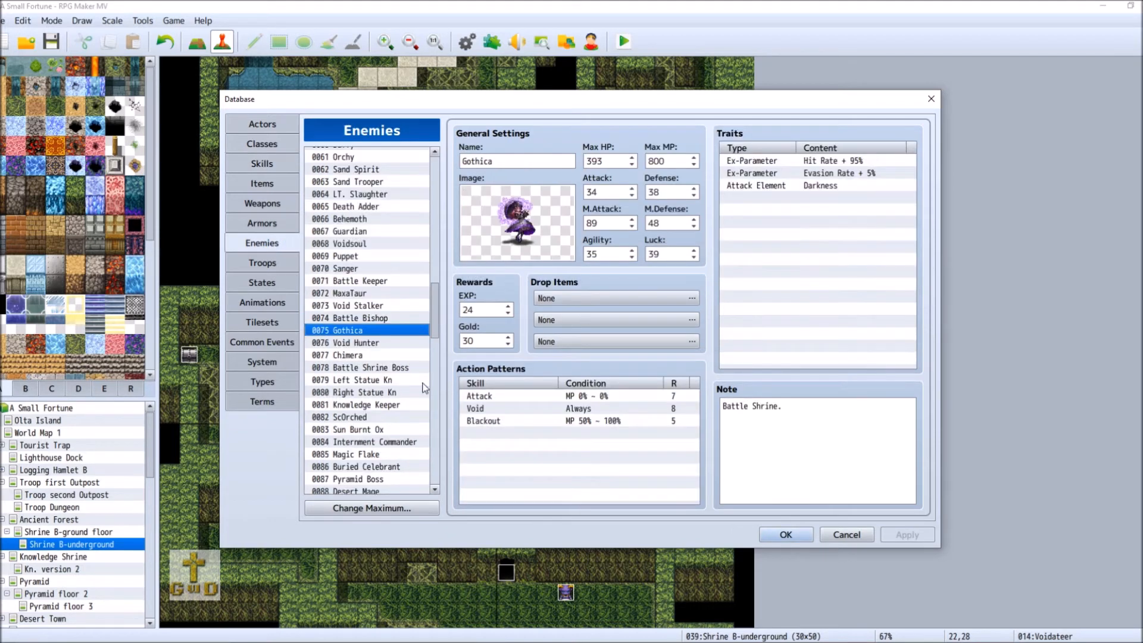
double_click(498, 433)
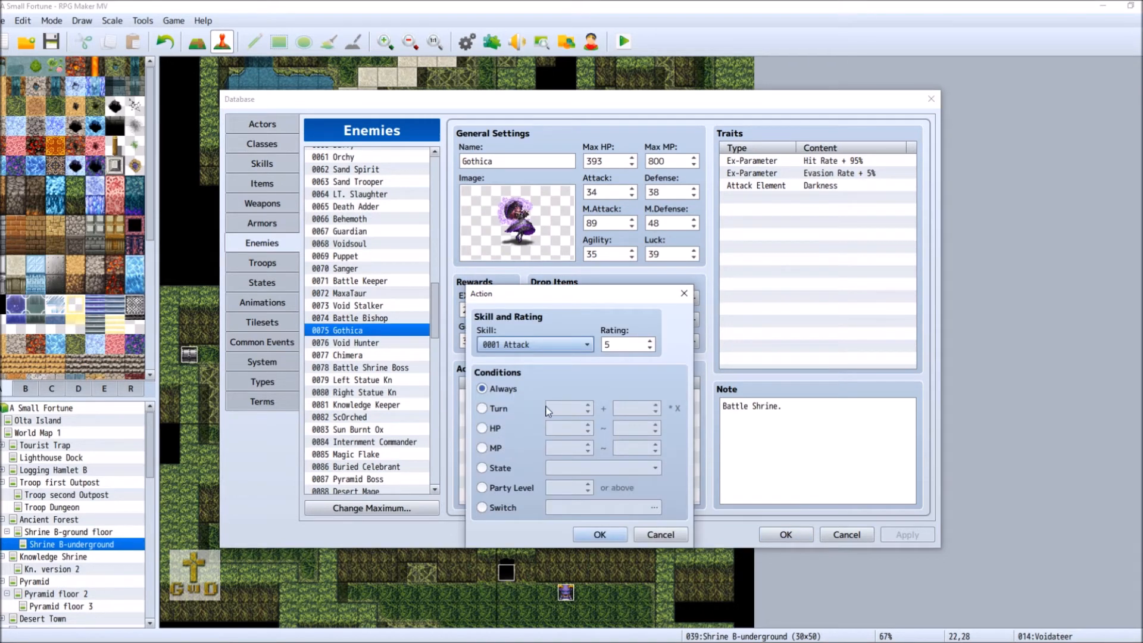
left_click(536, 351)
left_click_drag(639, 329, 642, 600)
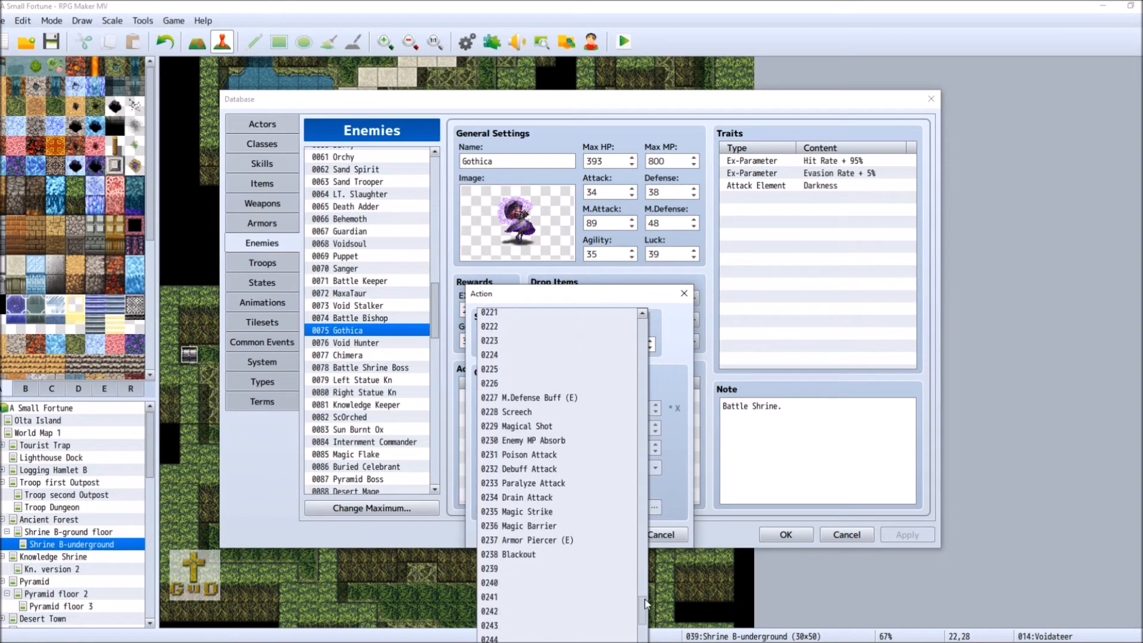
left_click(552, 395)
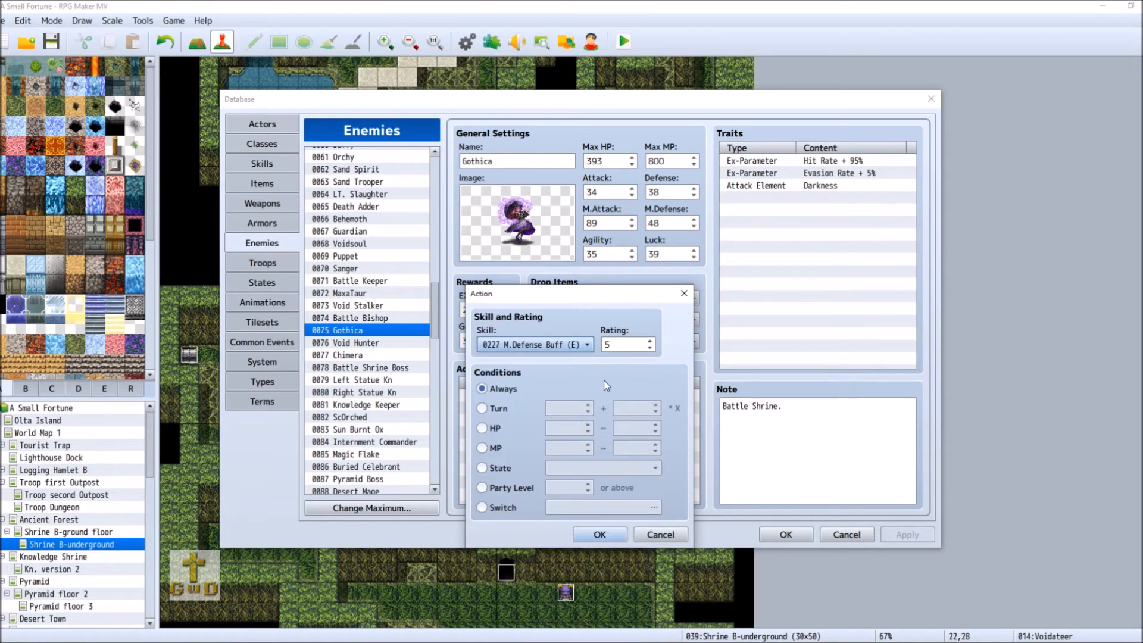
Step: Set the M.Defense Buff (E) action's rating to 3 and its condition to HP 60% to 100%
left_click(650, 348)
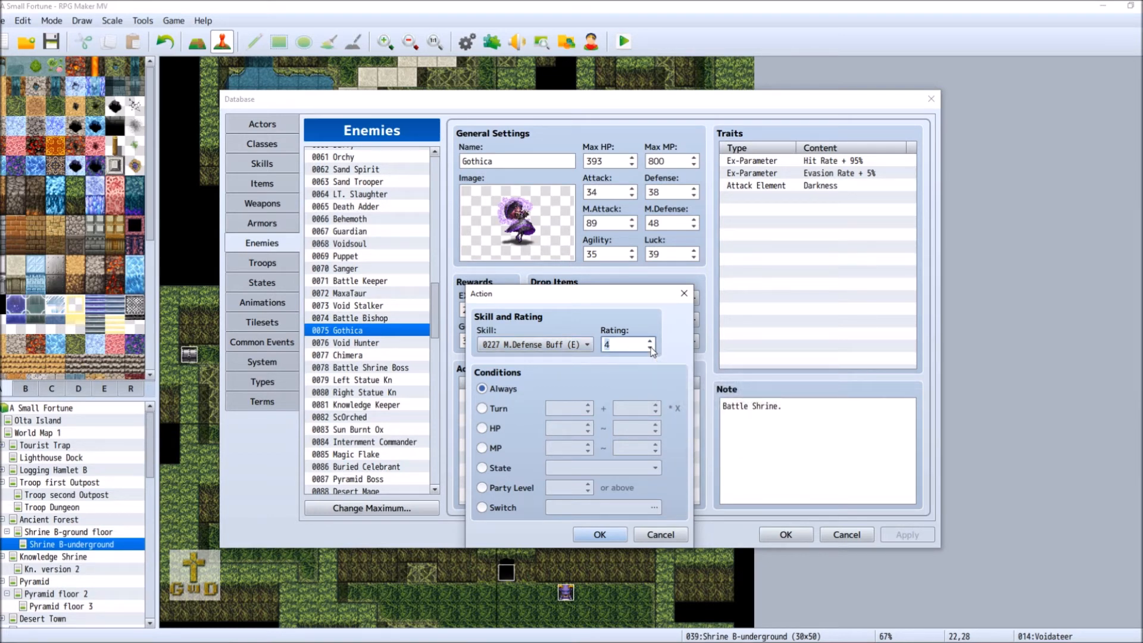
left_click(650, 349)
left_click(494, 430)
left_click(552, 428)
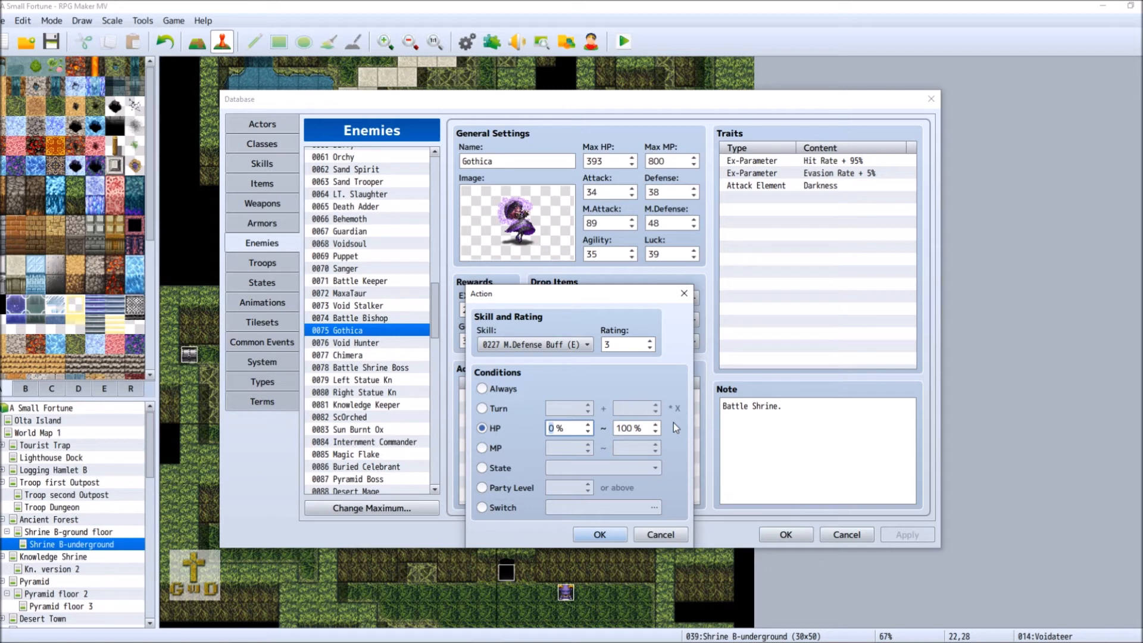
type("6")
Step: Set the rating of the M.Defense Buff (E) action to 7 and accept the action
left_click(650, 342)
left_click(650, 341)
left_click(650, 342)
left_click(650, 342)
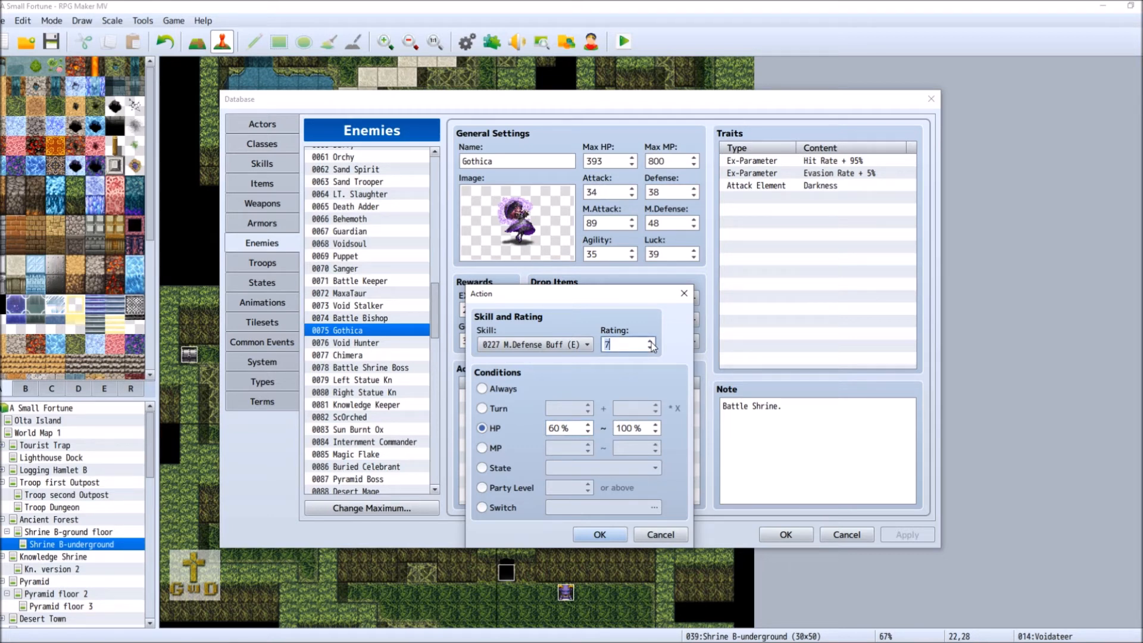
left_click(650, 342)
left_click(651, 348)
left_click(599, 534)
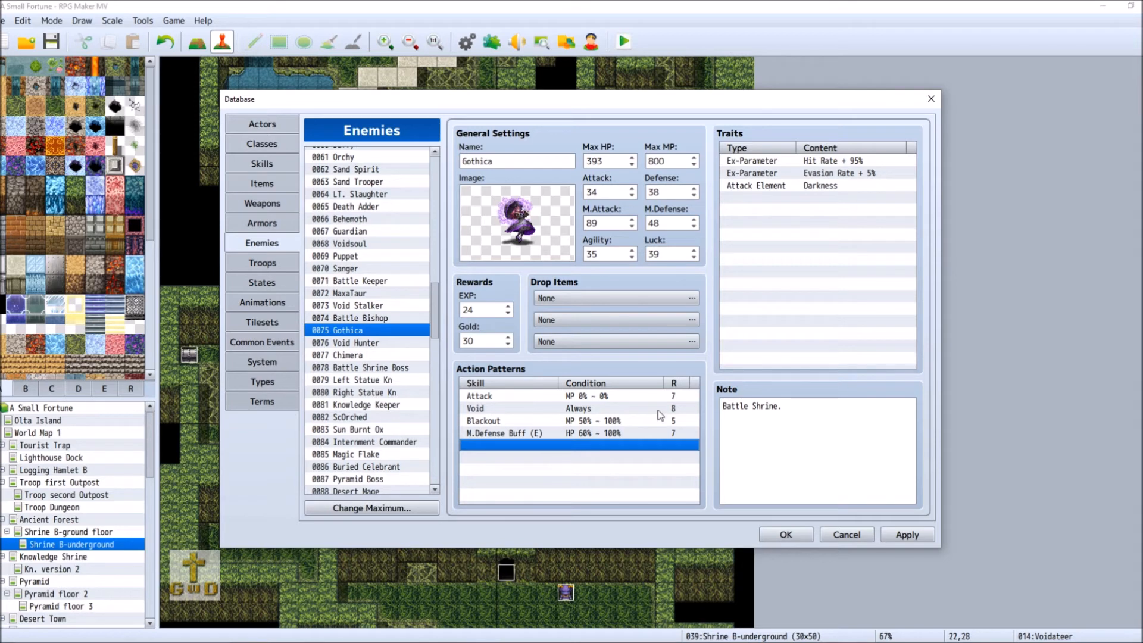
Step: Set the rating of Gothica's Void action to 6
right_click(506, 409)
left_click(524, 416)
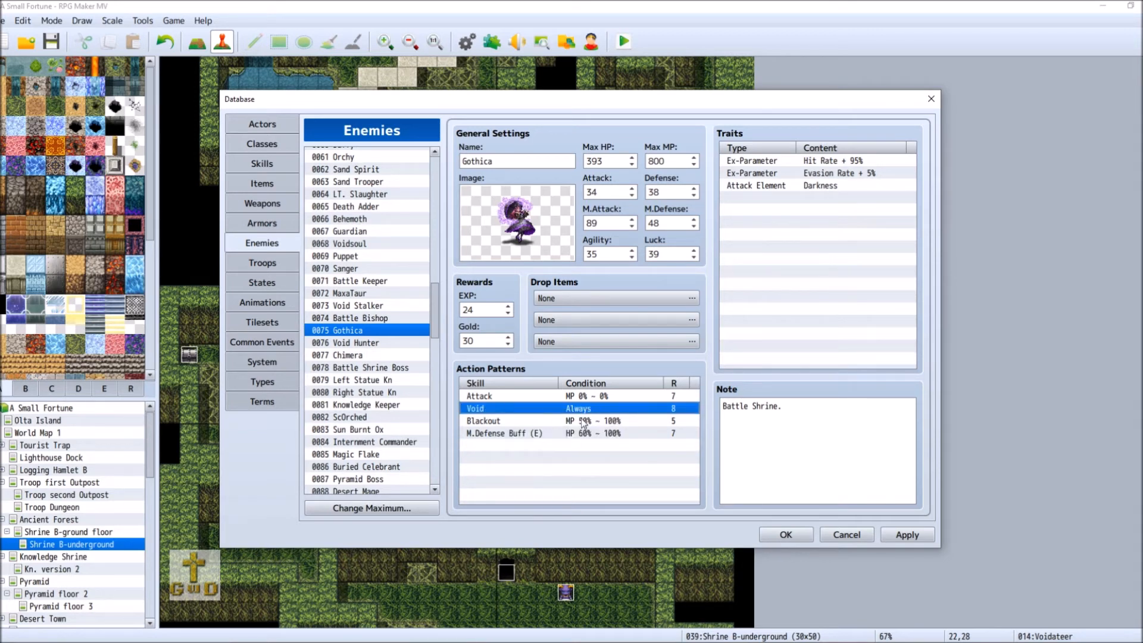
left_click(649, 348)
left_click(650, 348)
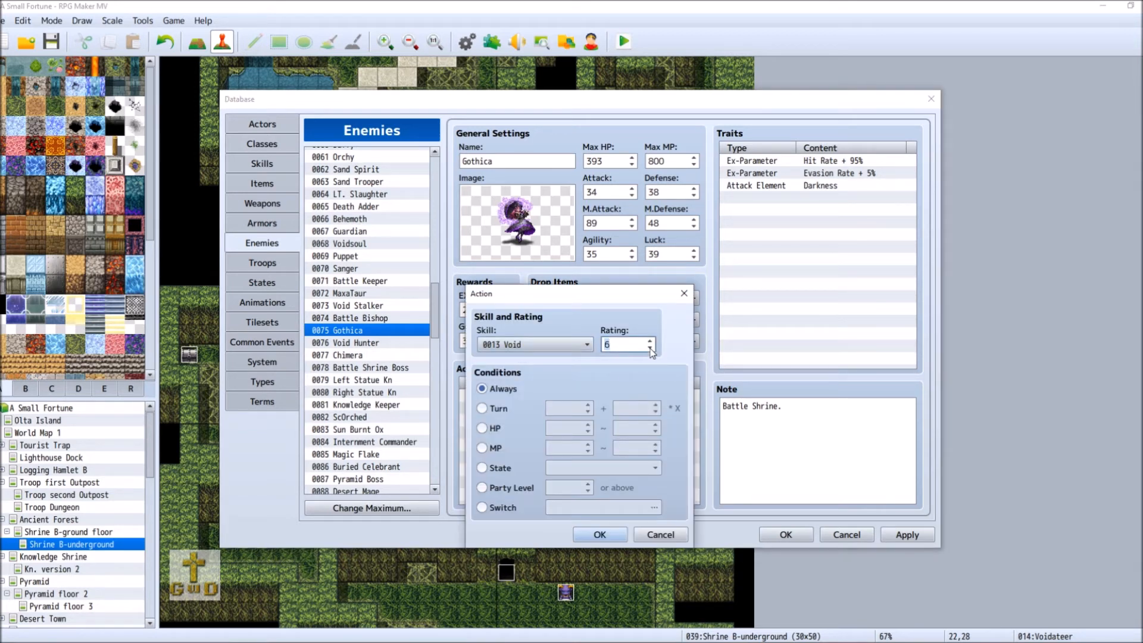
left_click(601, 534)
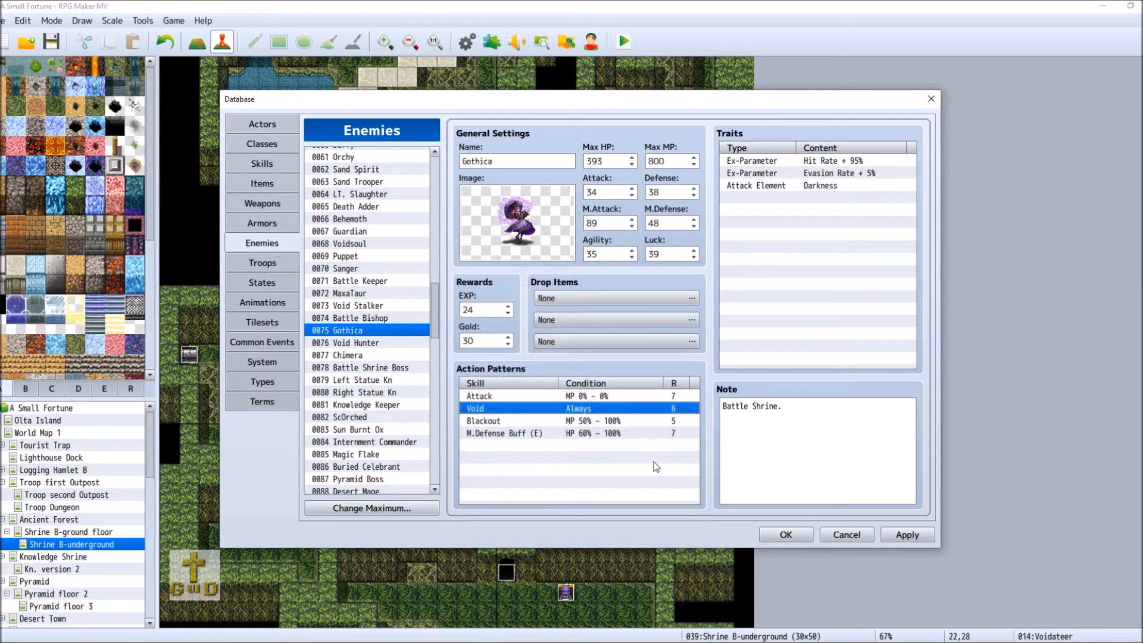
Step: Set the rating of Gothica's Blackout action to 4 and apply the database changes
right_click(506, 421)
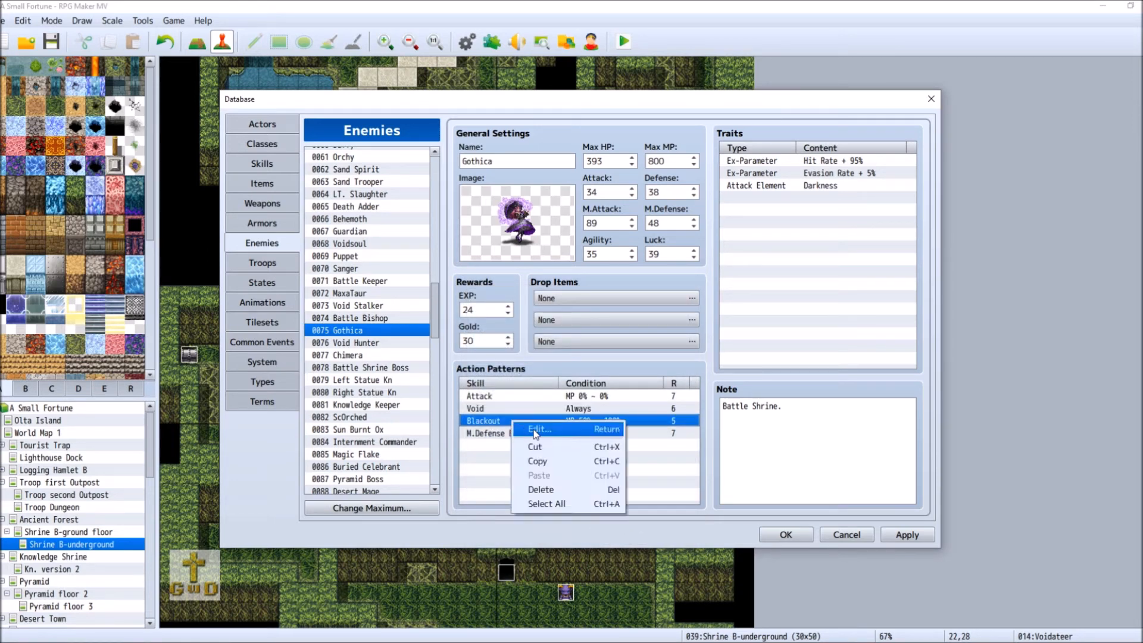
left_click(528, 427)
left_click(650, 347)
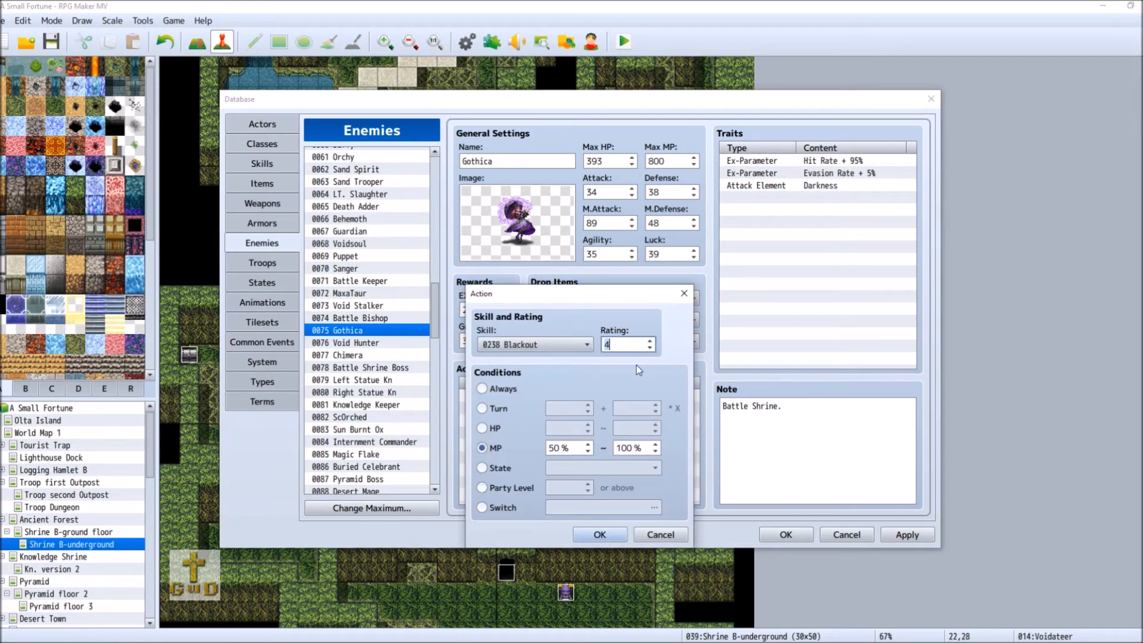
left_click(587, 532)
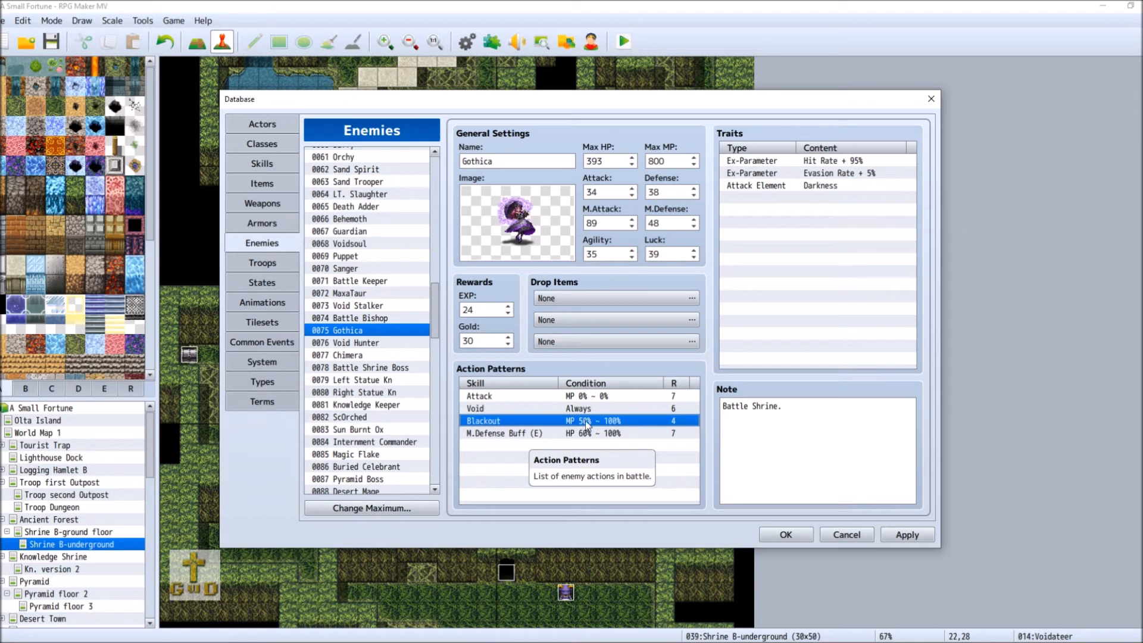
left_click(906, 534)
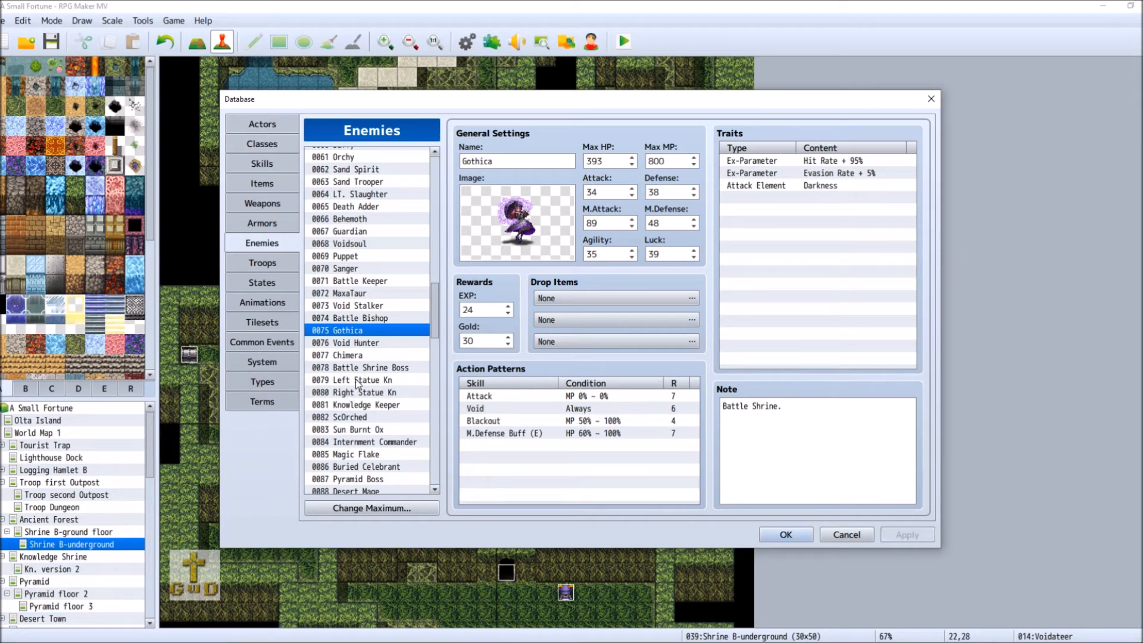
Step: Compare Battle Bishop with Gothica and set Battle Bishop's M.Attack to 83
left_click(375, 319)
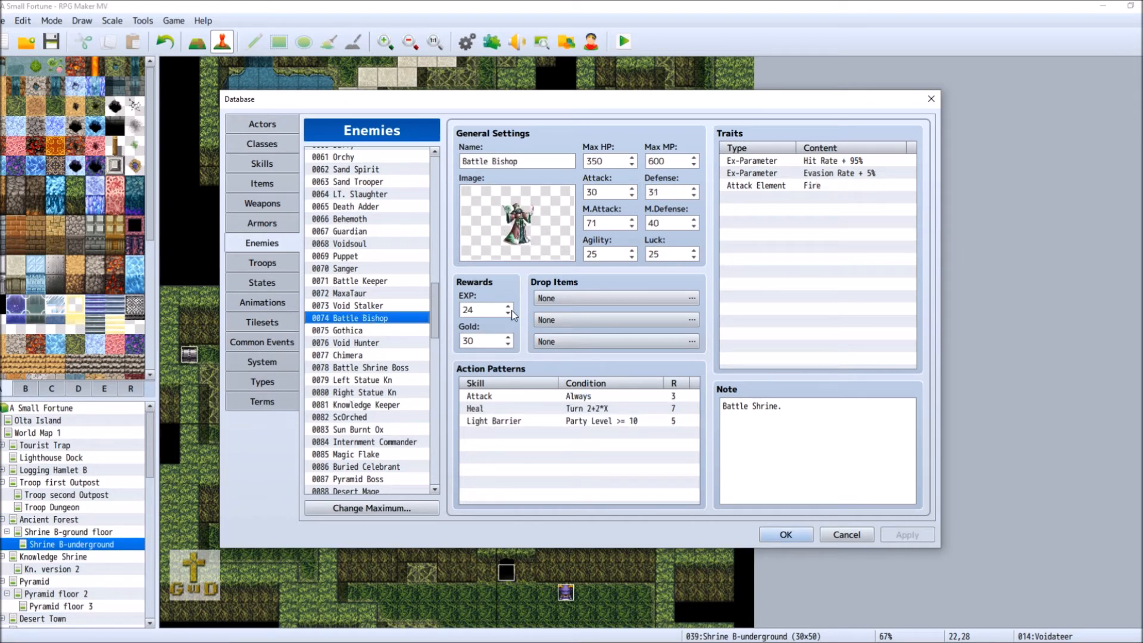
left_click(378, 332)
left_click(382, 319)
left_click(632, 220)
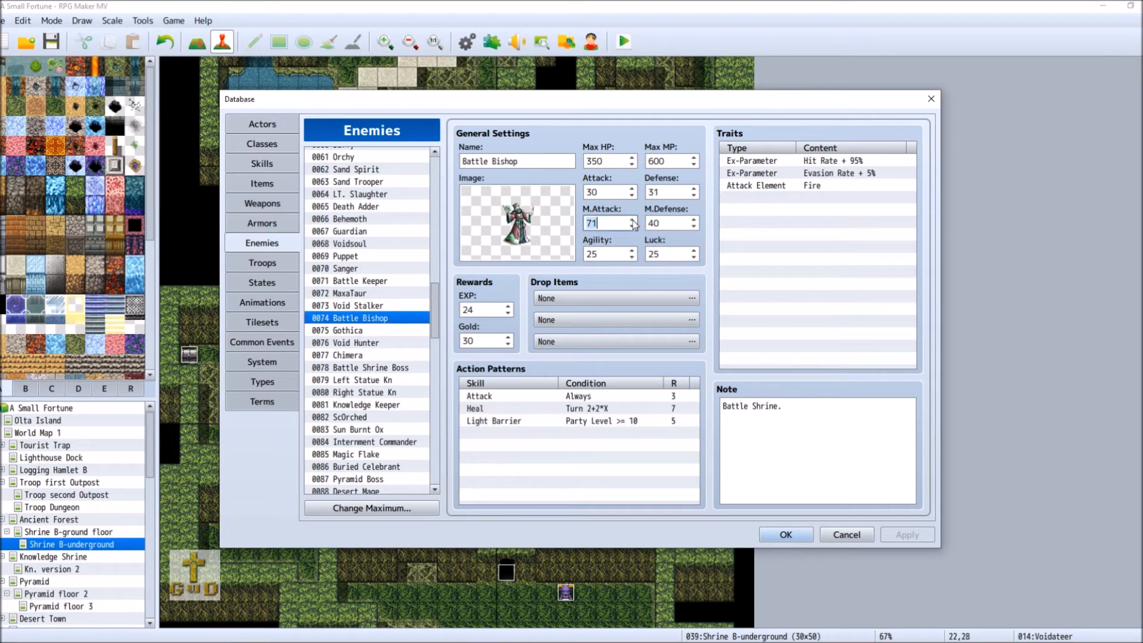
left_click(633, 220)
left_click(632, 220)
left_click(632, 220)
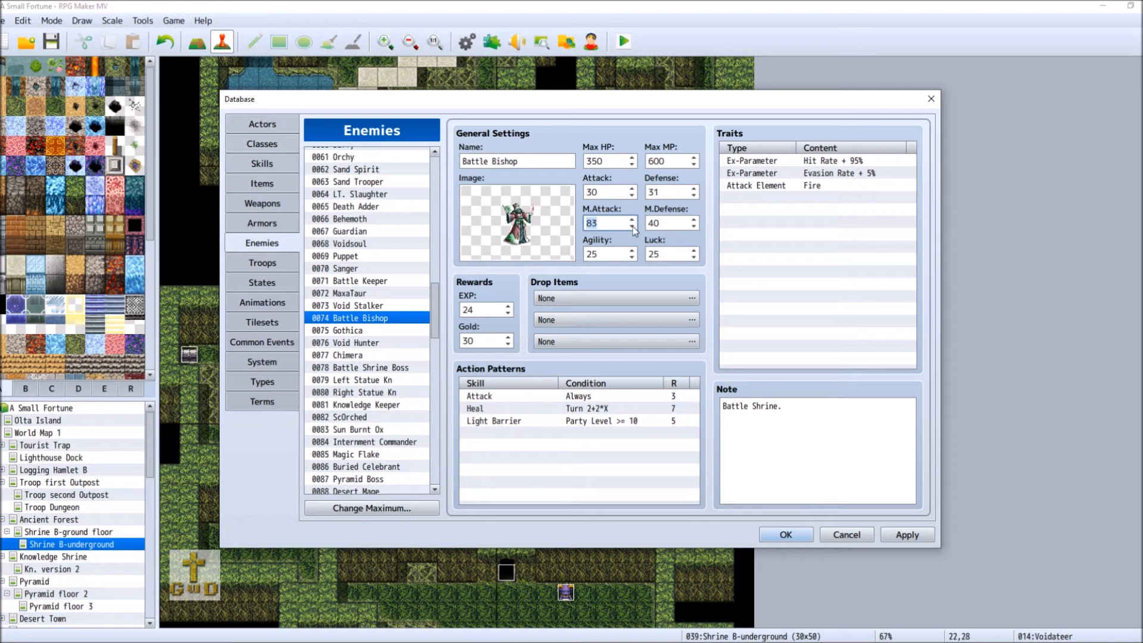
Step: Check Gothica's stats again and set Battle Bishop's M.Defense to 48
left_click(388, 330)
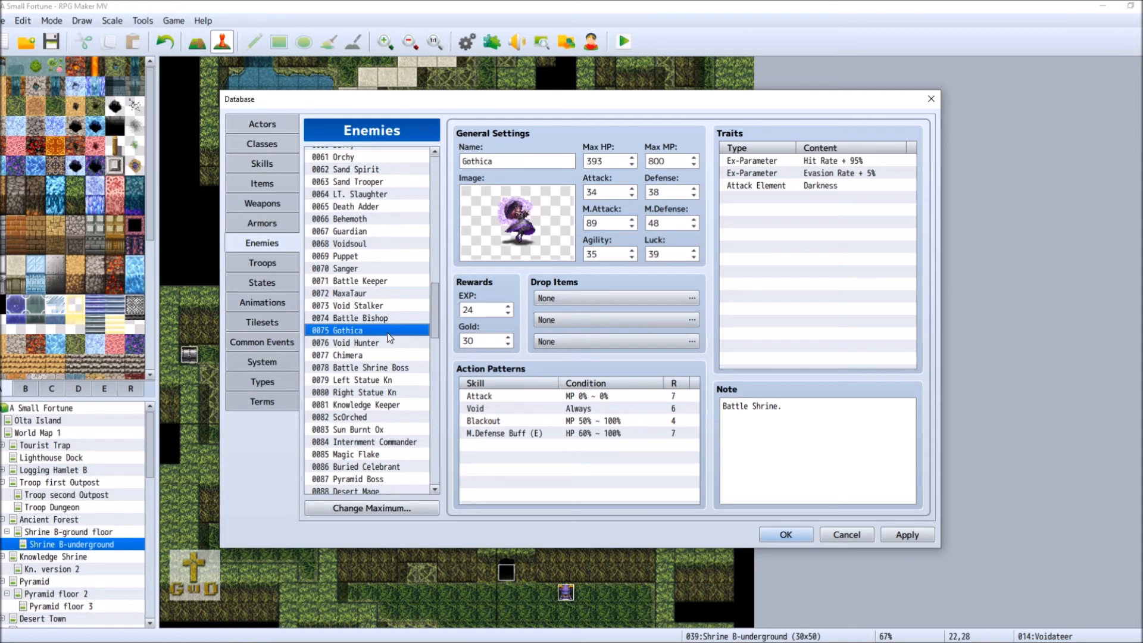
left_click(390, 319)
left_click(694, 220)
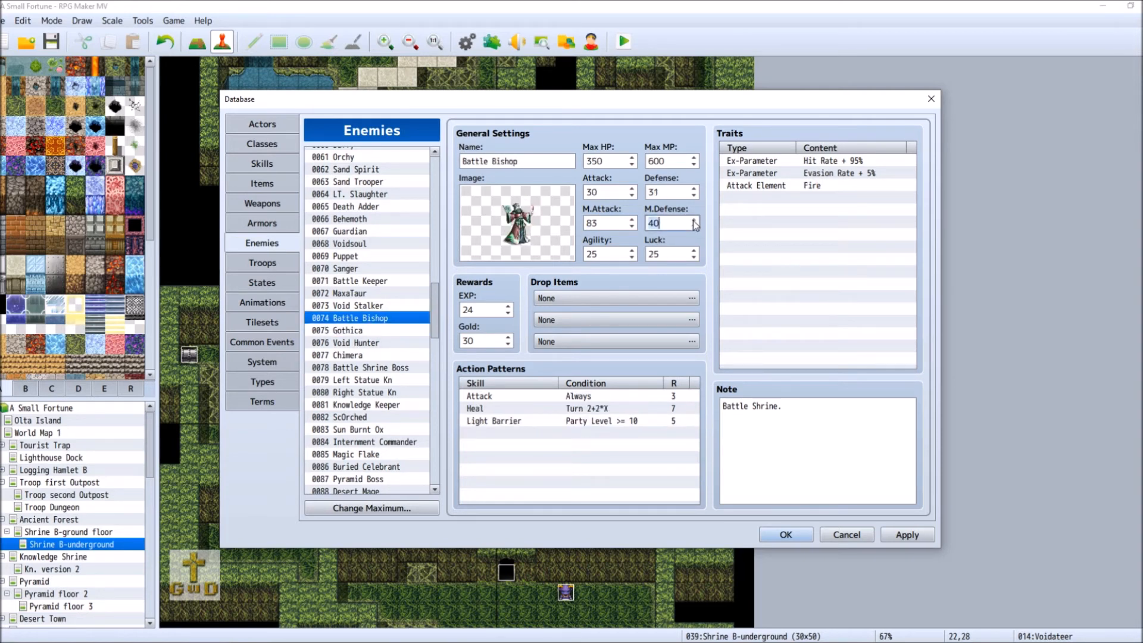
left_click(694, 219)
left_click(693, 220)
left_click(693, 219)
Step: Set Battle Bishop's Agility to 33
left_click(632, 250)
left_click(632, 250)
left_click(632, 251)
left_click(632, 251)
left_click(632, 251)
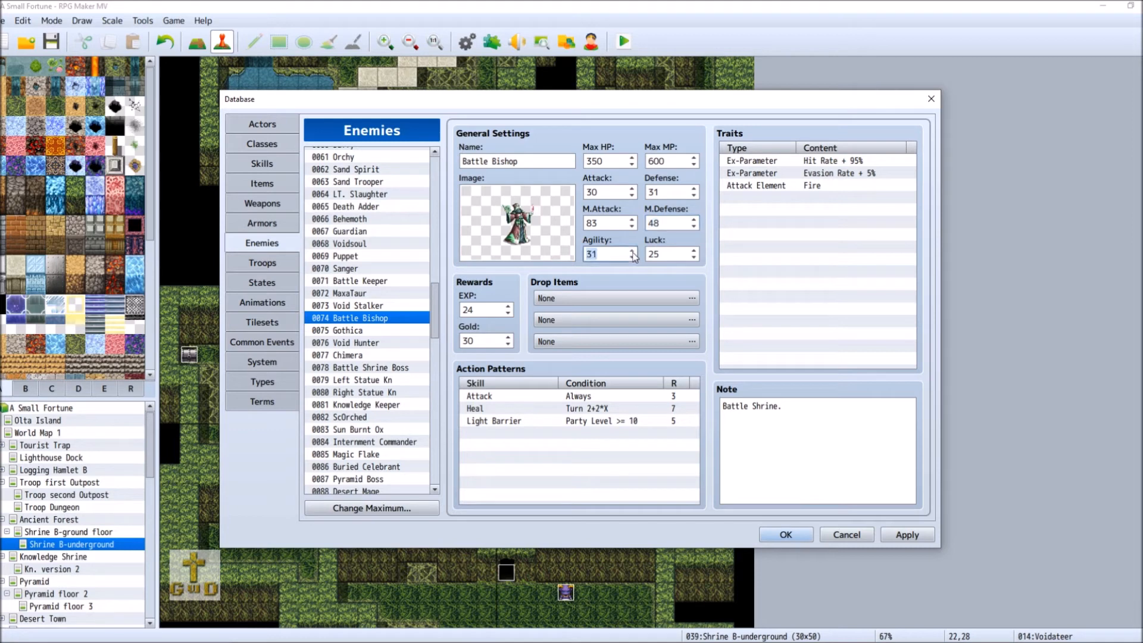
left_click(632, 257)
left_click(632, 257)
Step: Set Battle Bishop's Luck to 32
left_click(694, 250)
left_click(694, 250)
left_click(694, 250)
left_click(694, 250)
left_click(694, 250)
left_click(694, 250)
left_click(693, 250)
Step: Compare with Gothica's stats and set Battle Bishop's Attack to 37
left_click(392, 329)
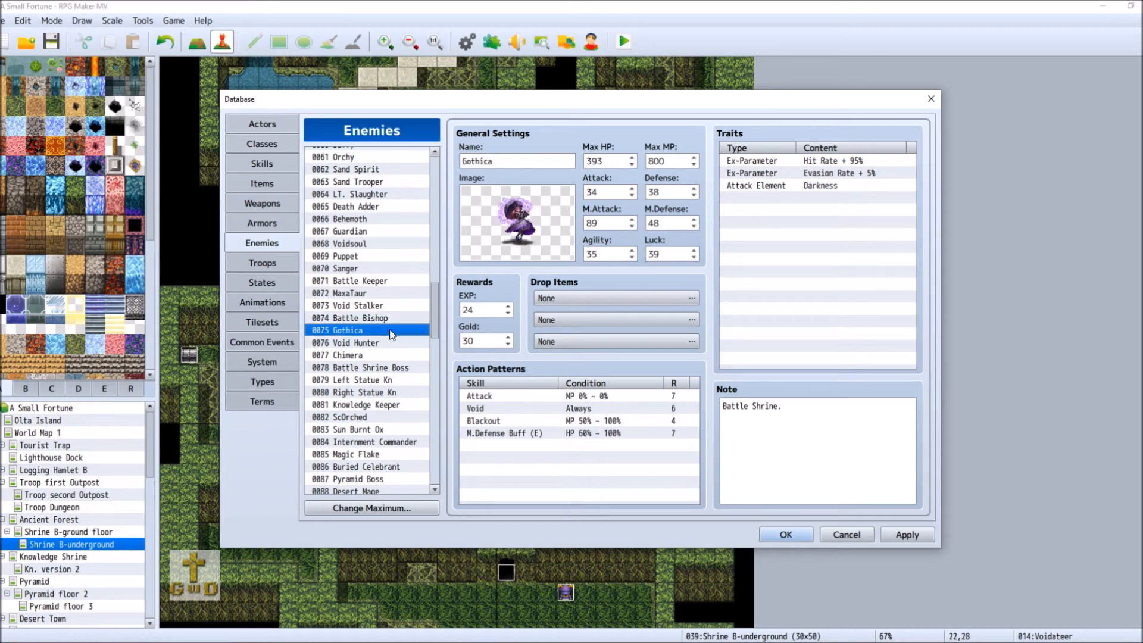
left_click(391, 319)
left_click(633, 189)
left_click(633, 189)
left_click(633, 189)
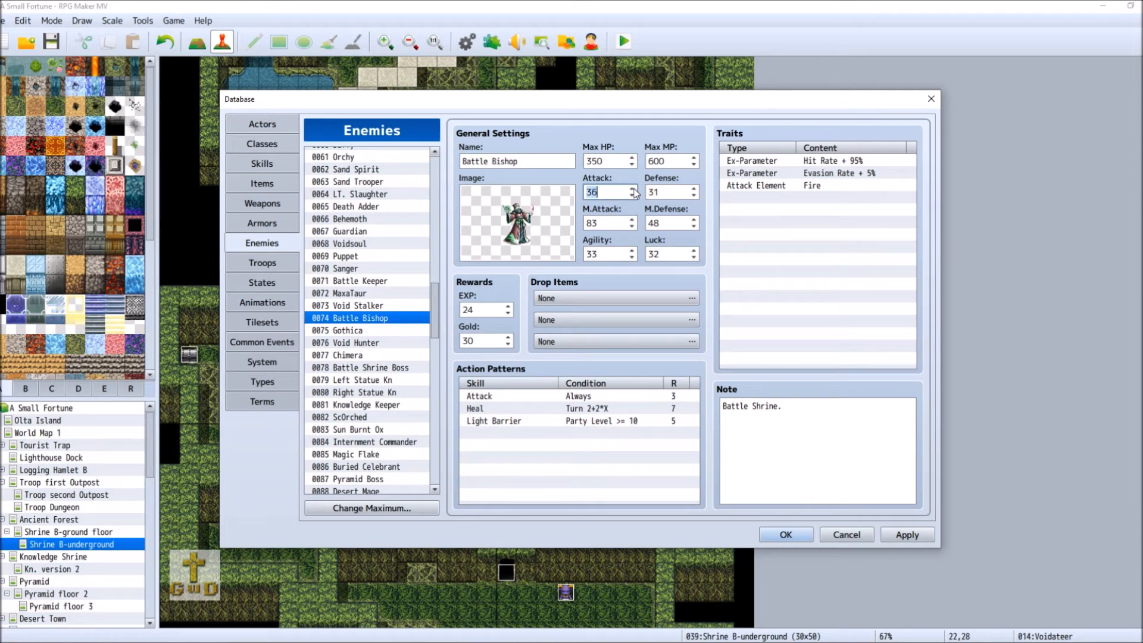
left_click(633, 188)
Step: Compare with Gothica's stats and set Battle Bishop's Defense to 39
left_click(375, 330)
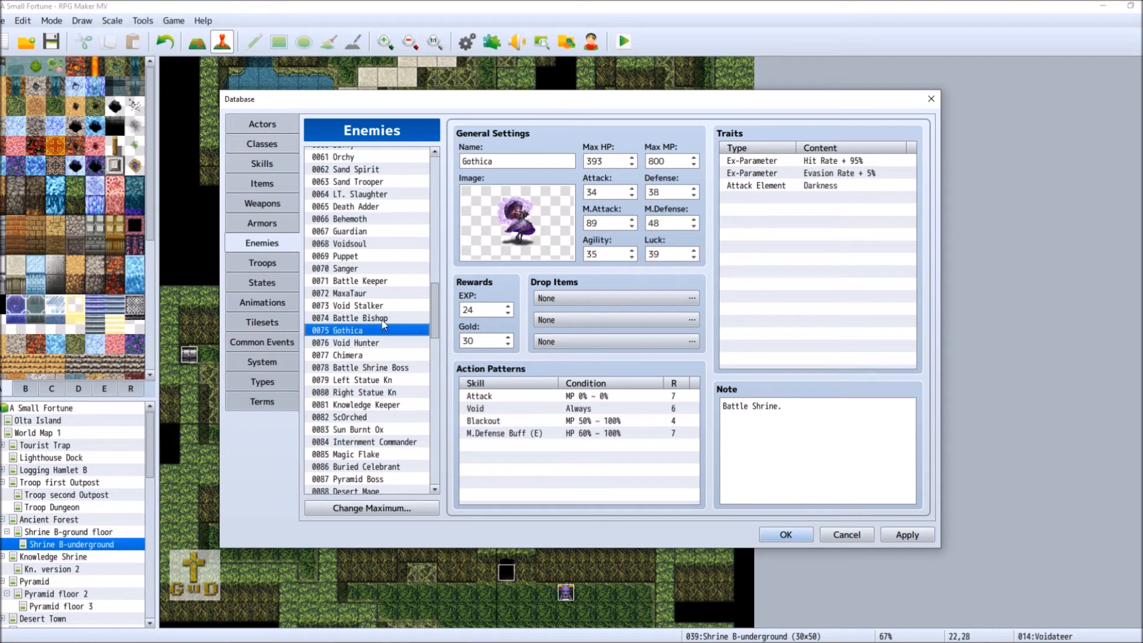
left_click(381, 319)
left_click(694, 190)
left_click(694, 189)
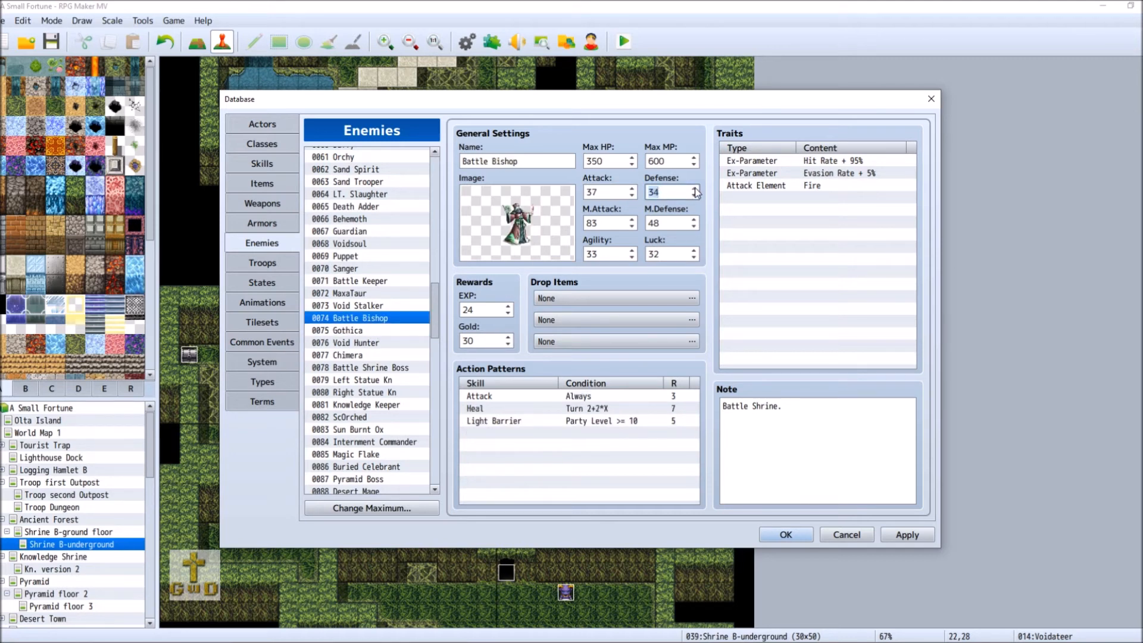
left_click(694, 189)
left_click(694, 189)
left_click(694, 189)
Step: Compare with Gothica's stats and set Battle Bishop's Max MP to 1100
left_click(391, 332)
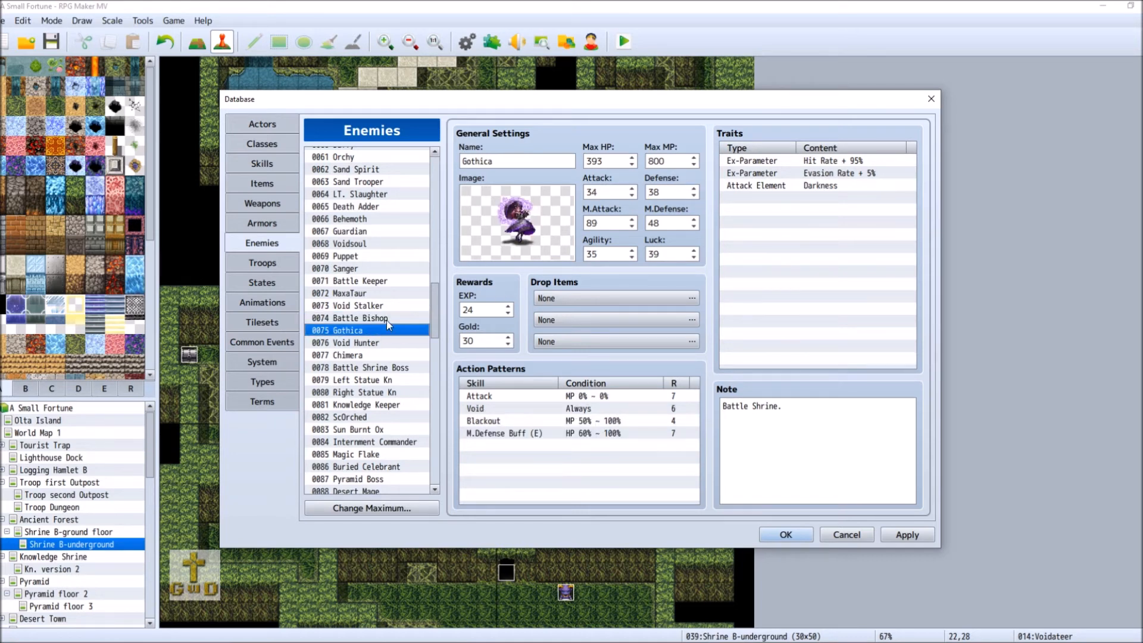
left_click(384, 319)
left_click_drag(650, 162, 672, 162)
type("800")
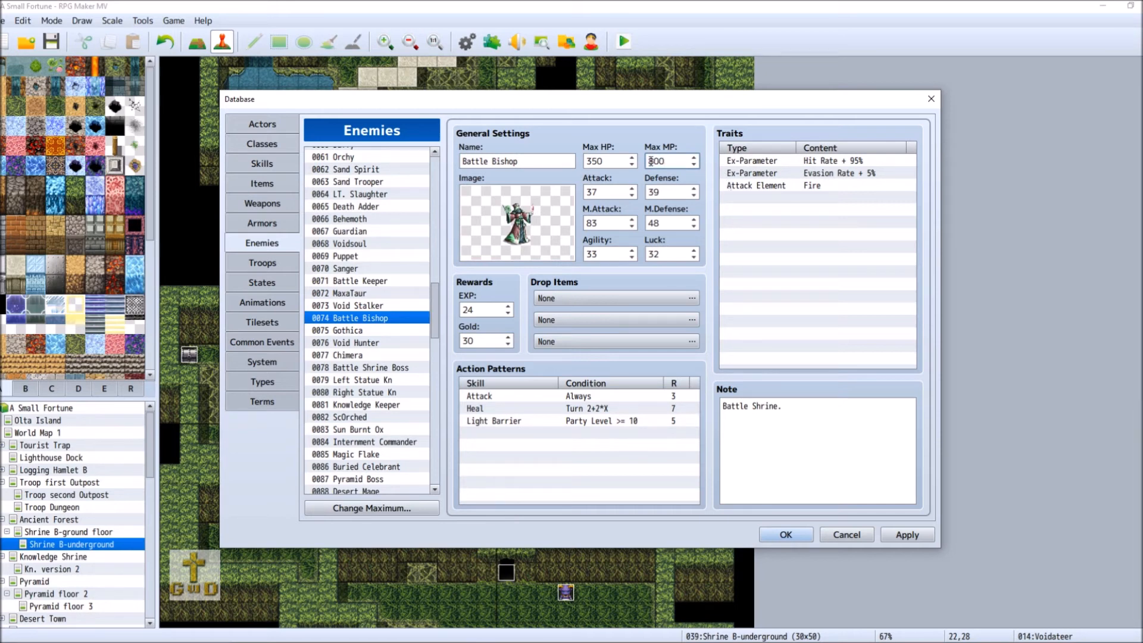
key("BackSpace")
key("BackSpace")
key("BackSpace")
type("100")
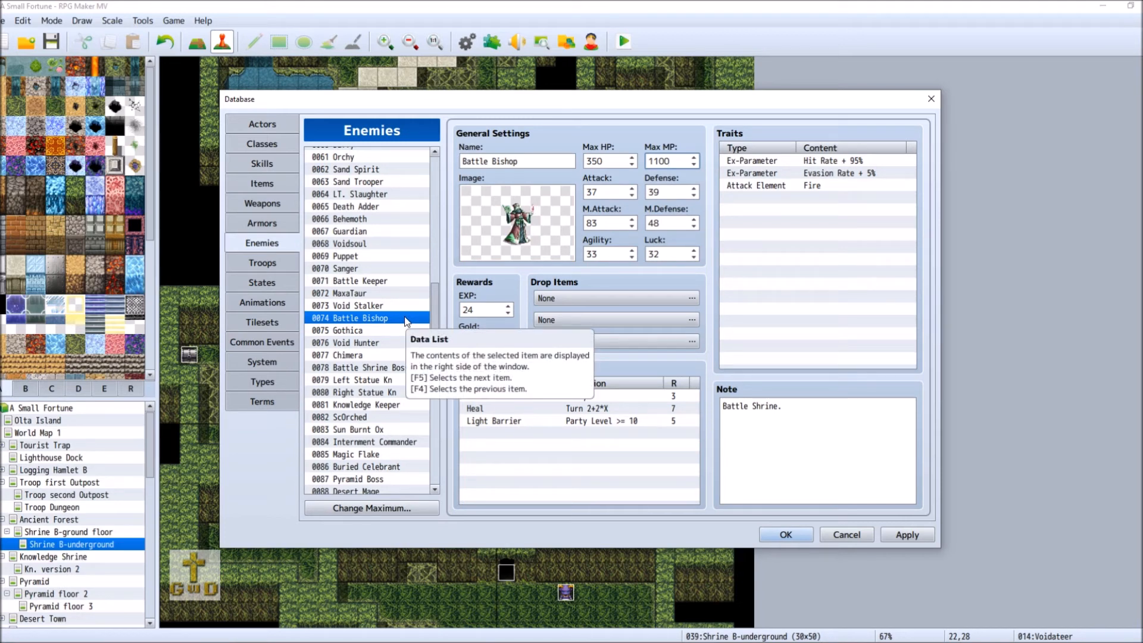
Step: Set the rating of Void Hunter's Attack action to 3
left_click(370, 329)
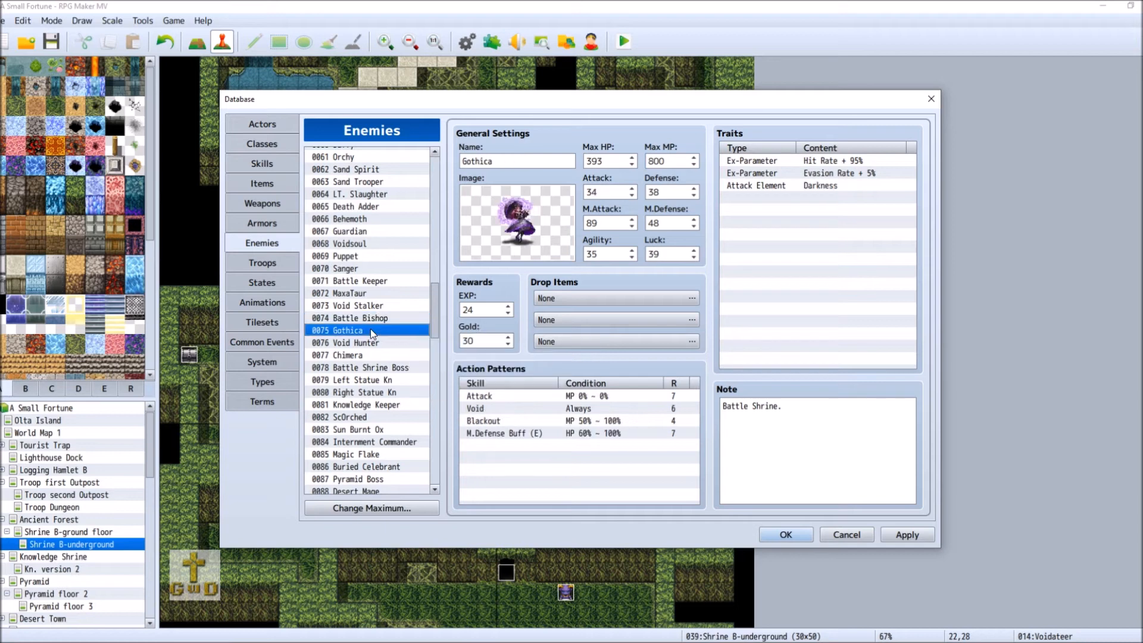
left_click(383, 343)
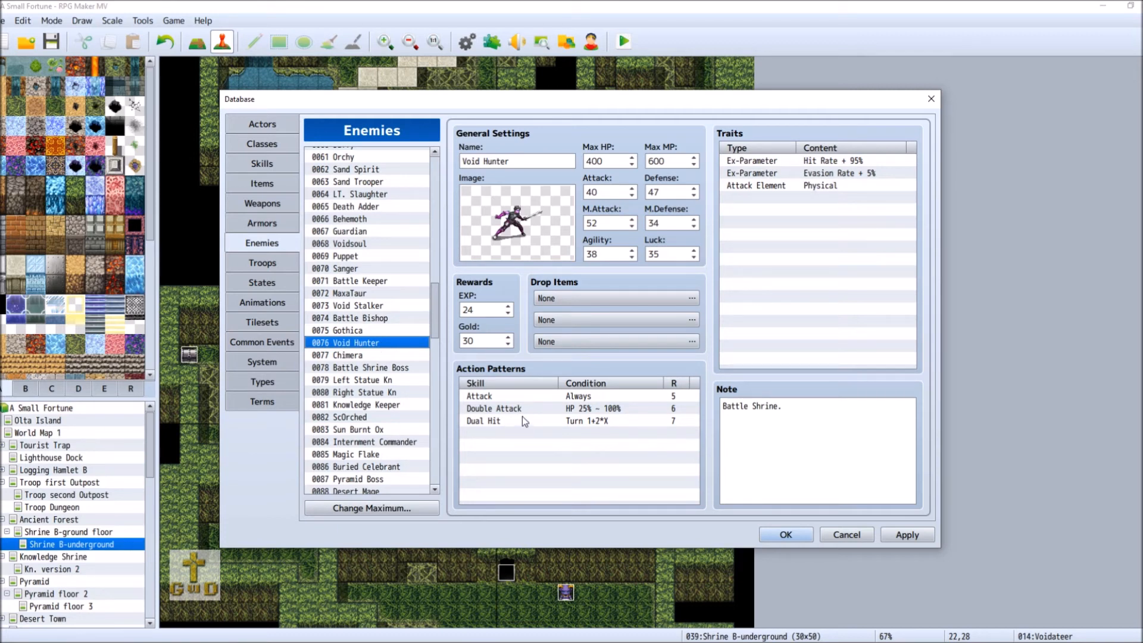
right_click(531, 397)
left_click(557, 405)
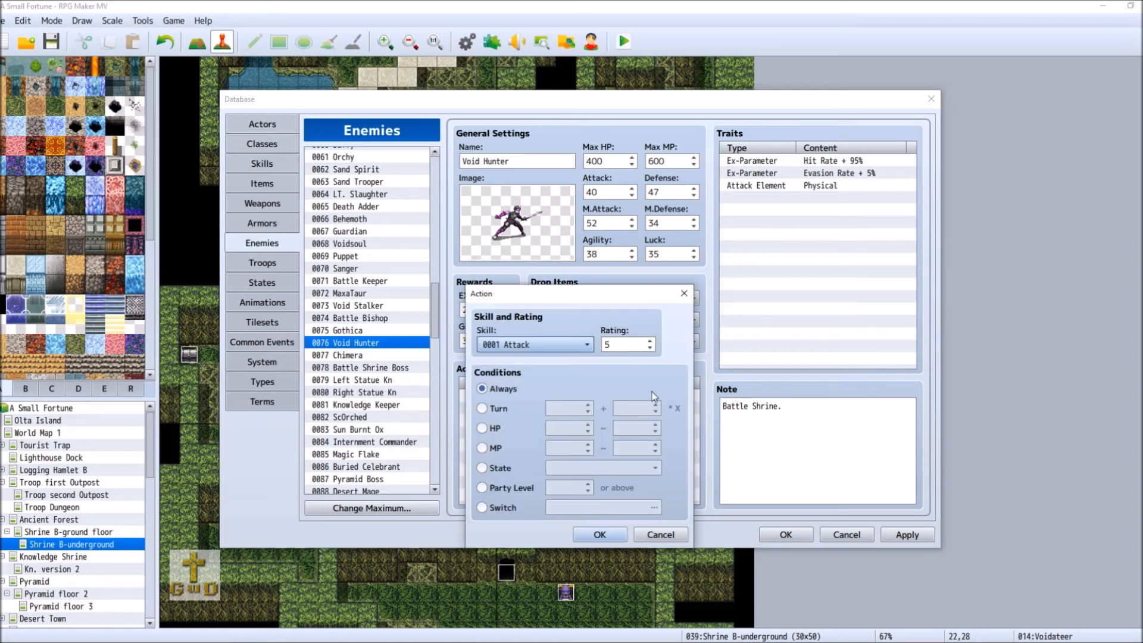
left_click(650, 349)
left_click(650, 349)
left_click(599, 534)
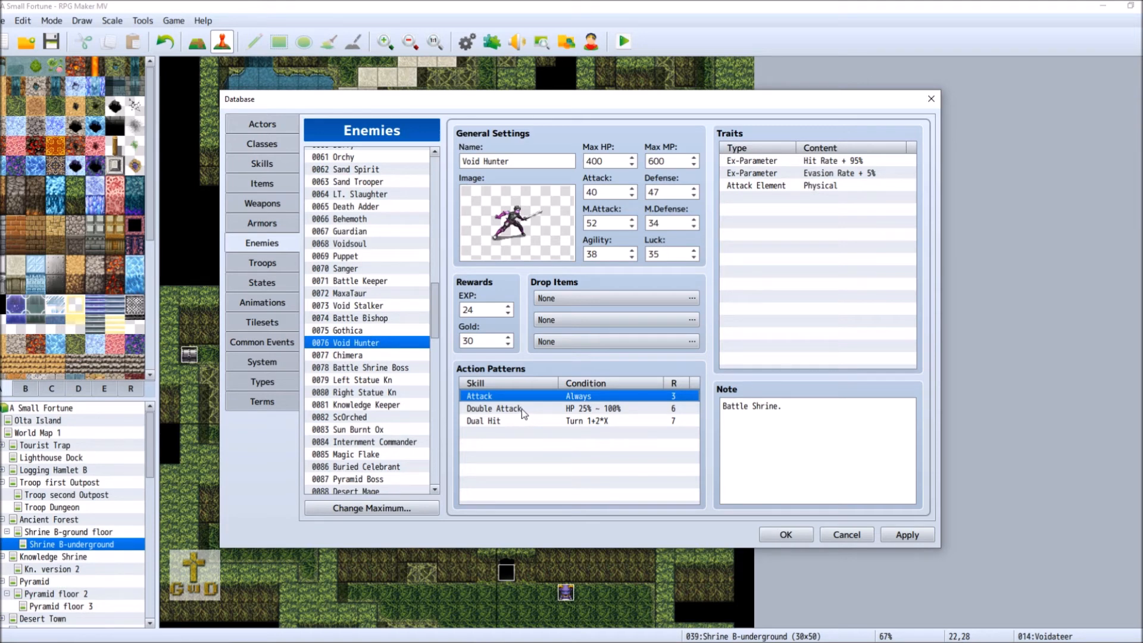
Step: Compare the stats and action patterns of Void Stalker, Battle Bishop, Gothica and Void Hunter
left_click(387, 307)
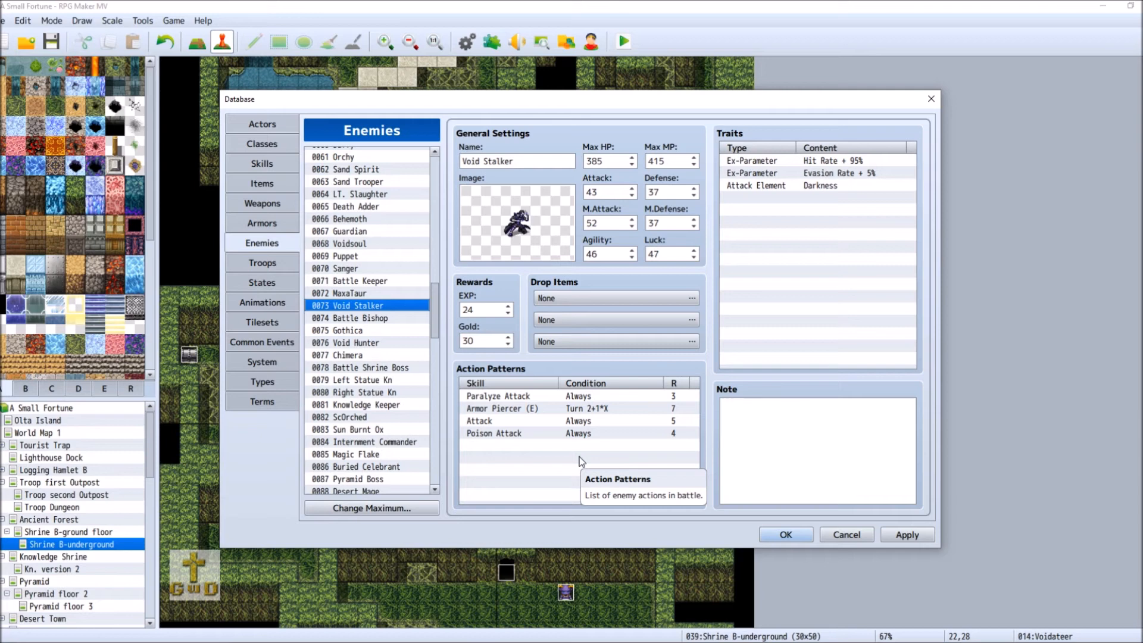
left_click(397, 320)
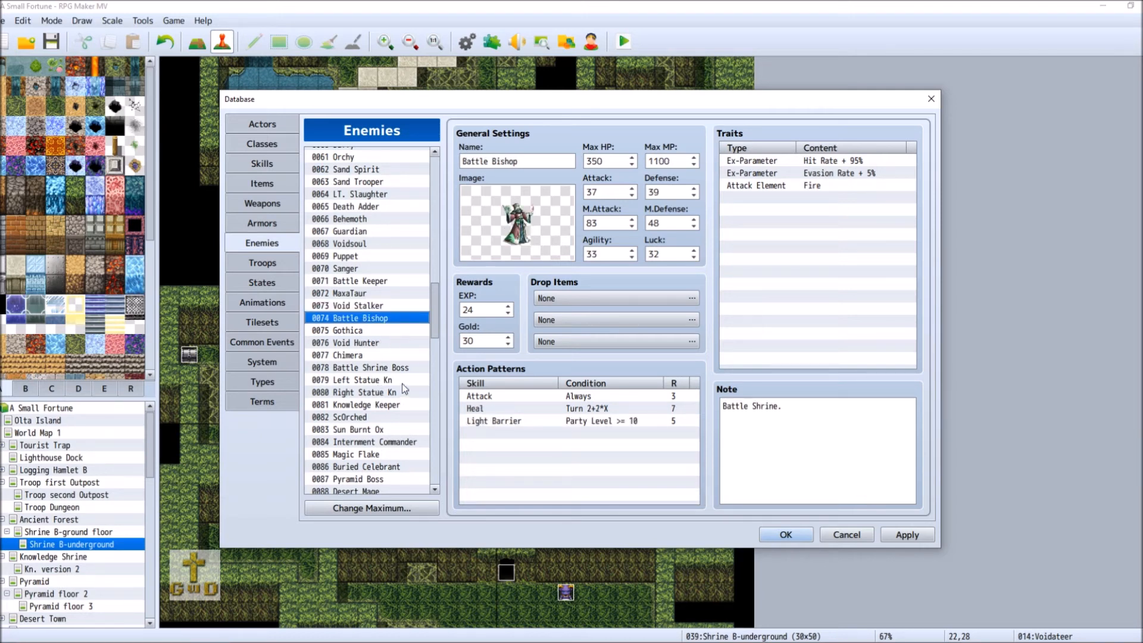
left_click(383, 329)
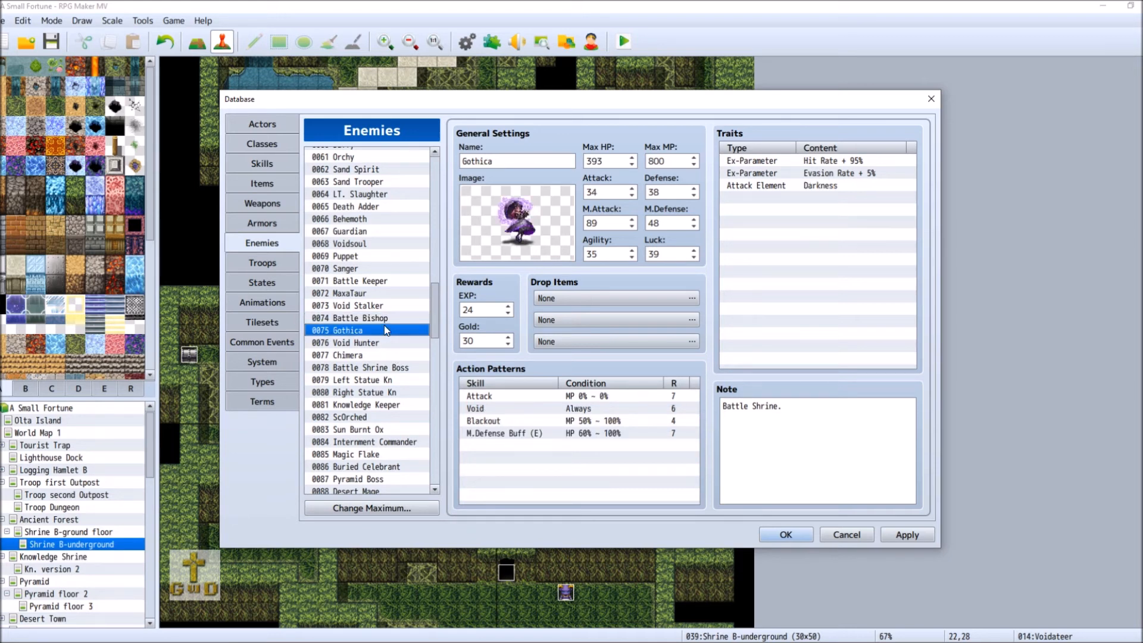
left_click(387, 317)
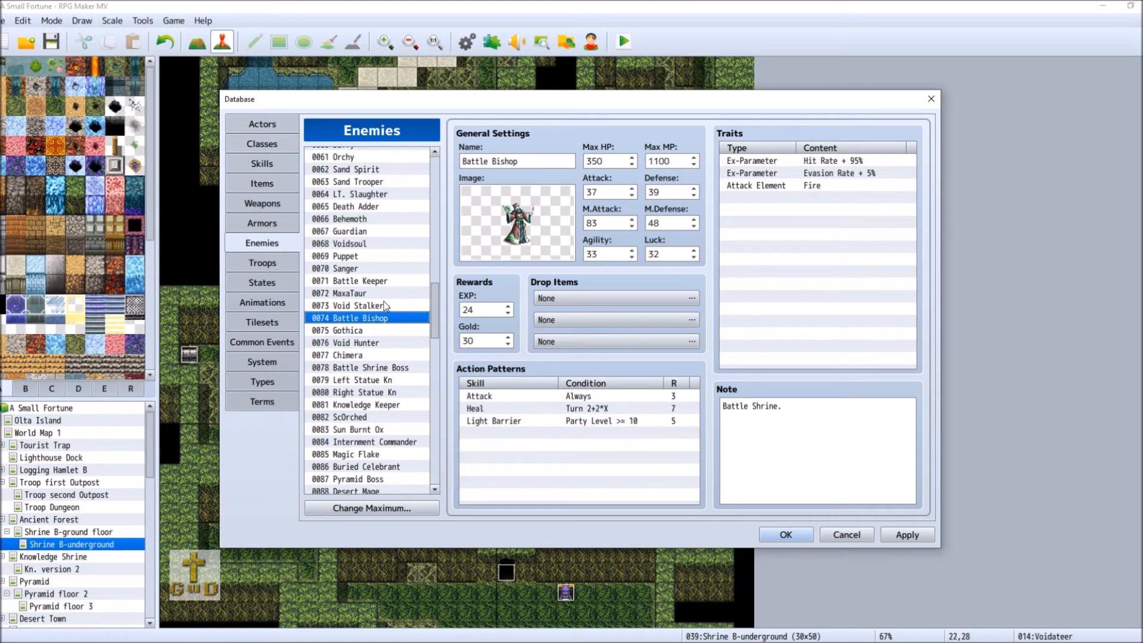
left_click(383, 305)
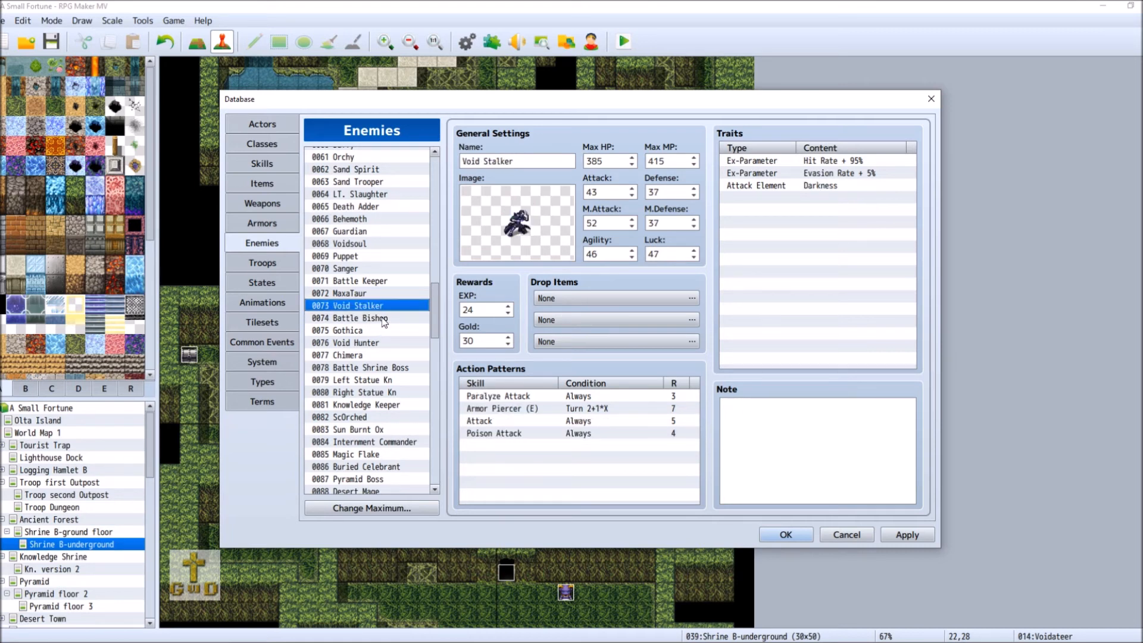
left_click(384, 341)
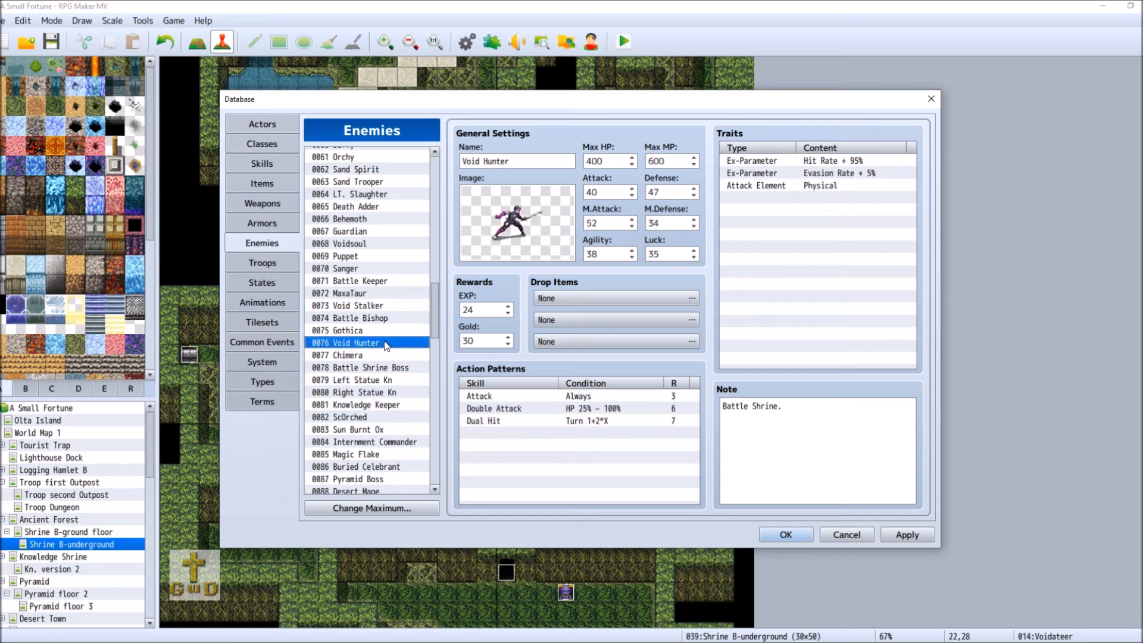
left_click(384, 331)
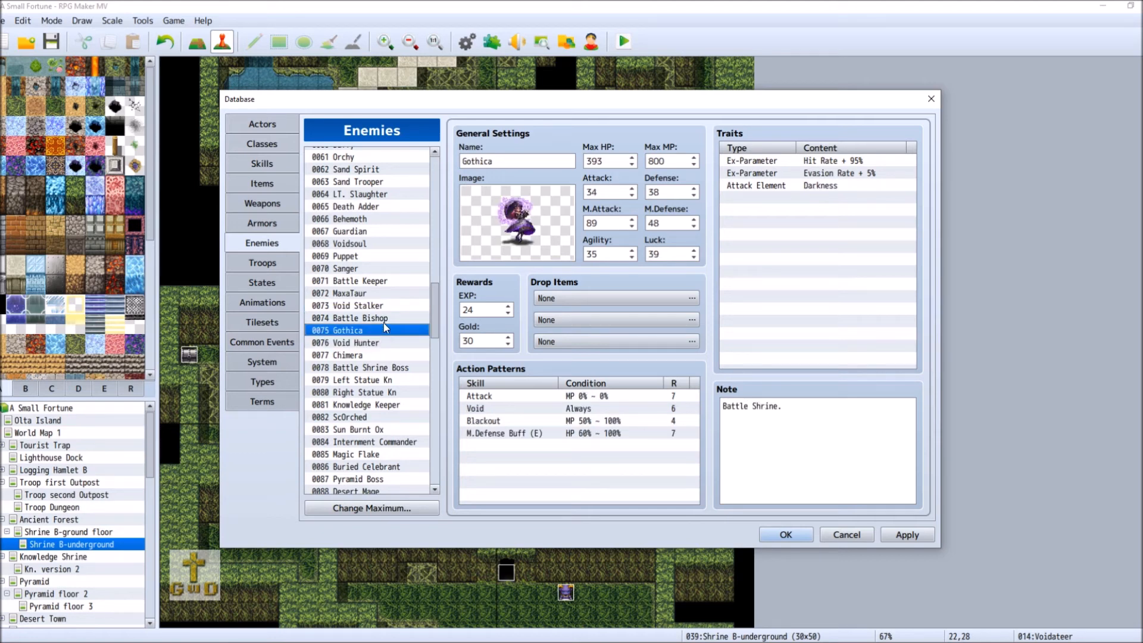
left_click(384, 322)
left_click(385, 309)
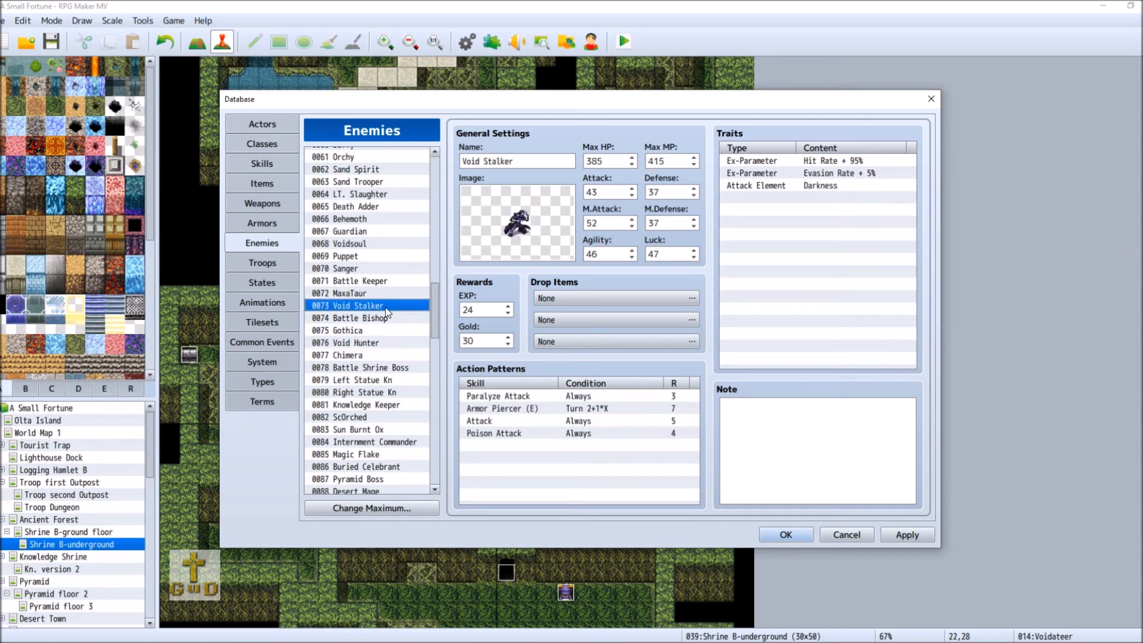
Step: Set Gothica's Max HP to 38
left_click(381, 329)
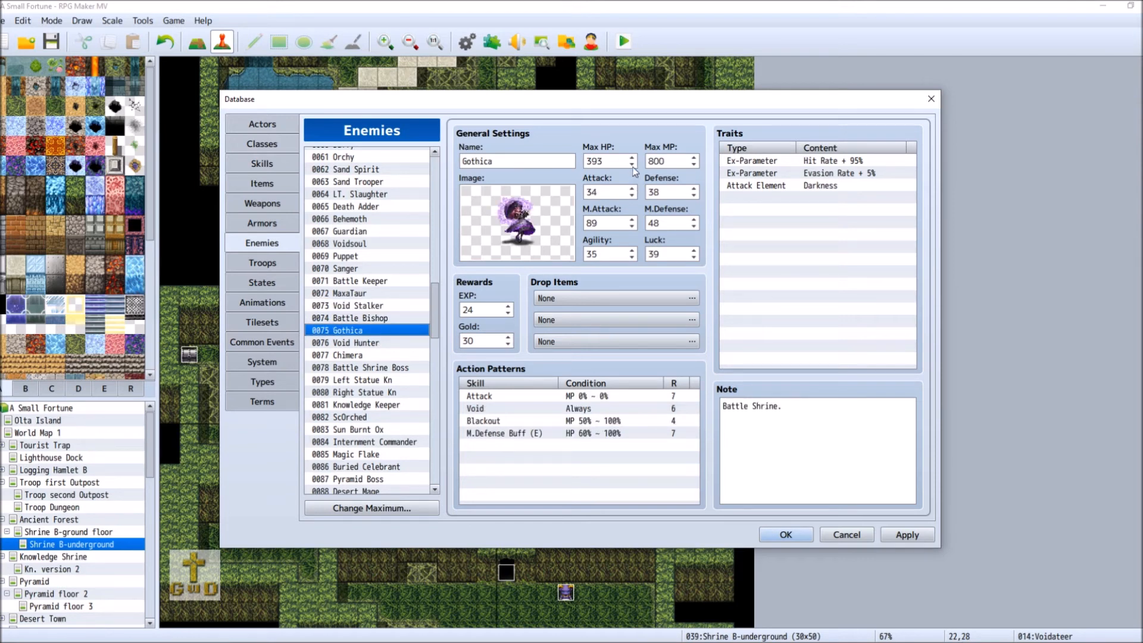
double_click(608, 162)
type("38")
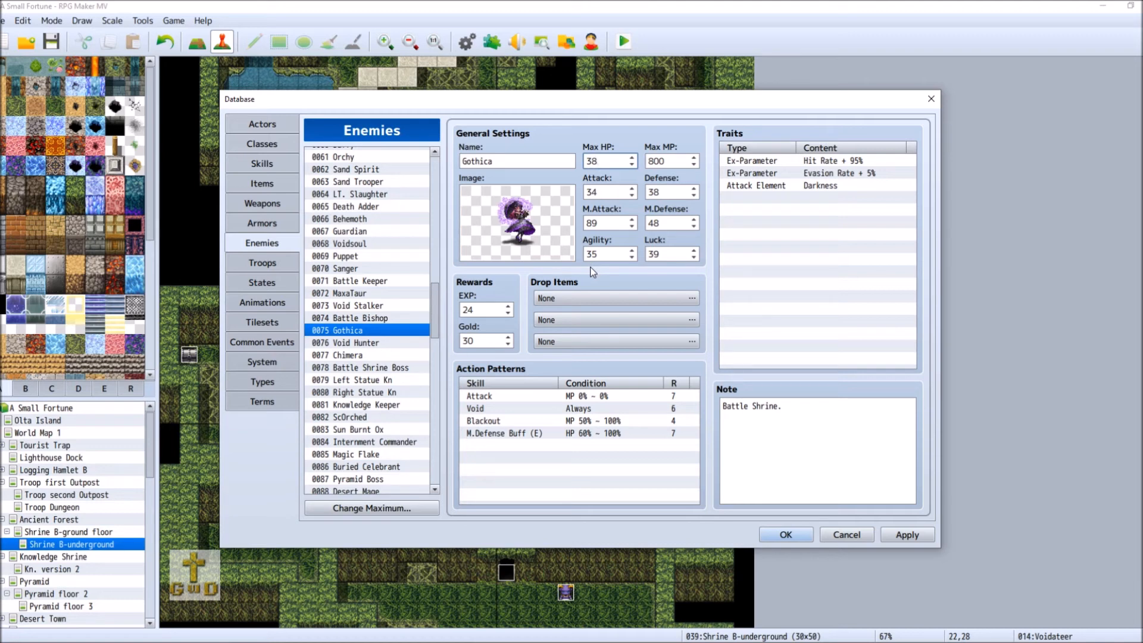
Step: Set Void Stalker's Max HP to 397
left_click(400, 305)
double_click(610, 161)
type("397")
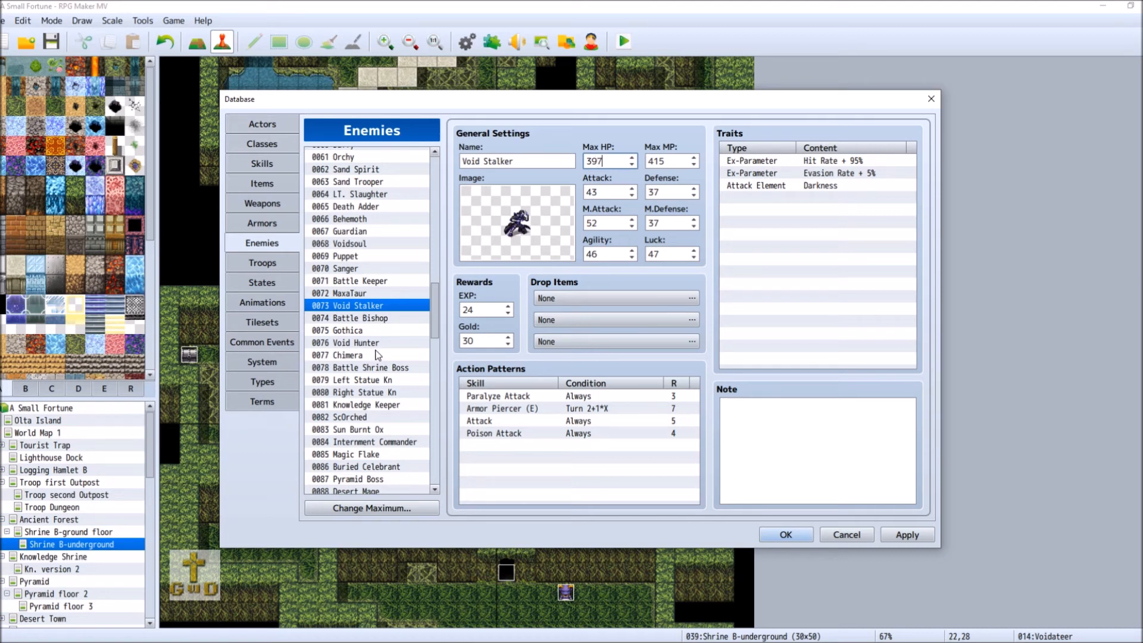
Step: Set Battle Bishop's Max HP to 390
left_click(393, 318)
double_click(601, 161)
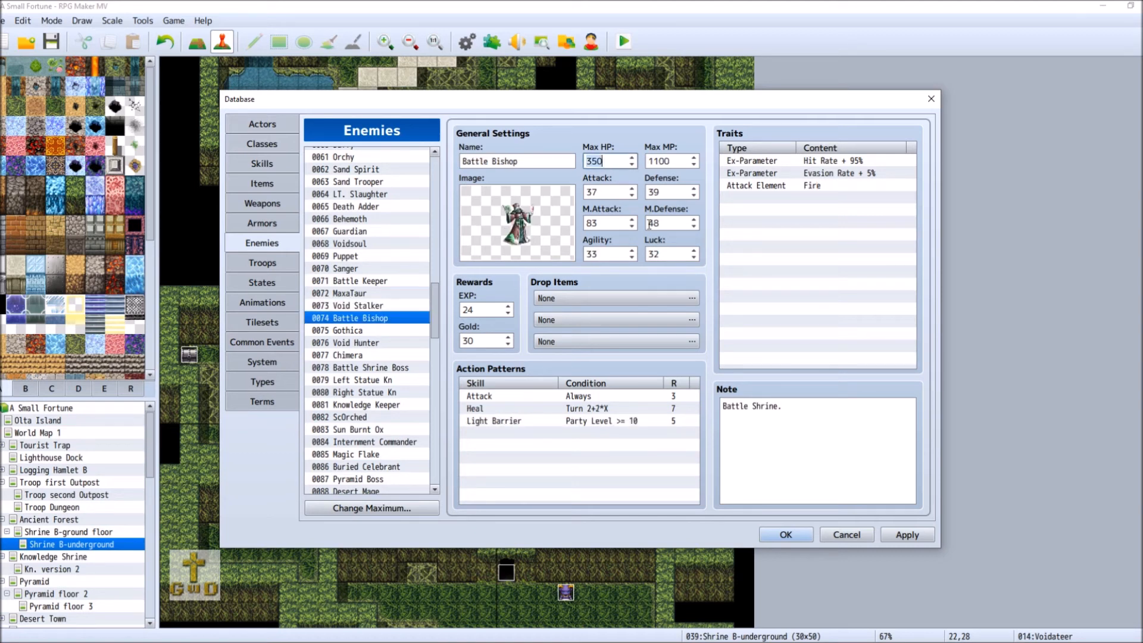
type("39")
Step: Change the Attack Element trait of Battle Bishop to Darkness
right_click(776, 186)
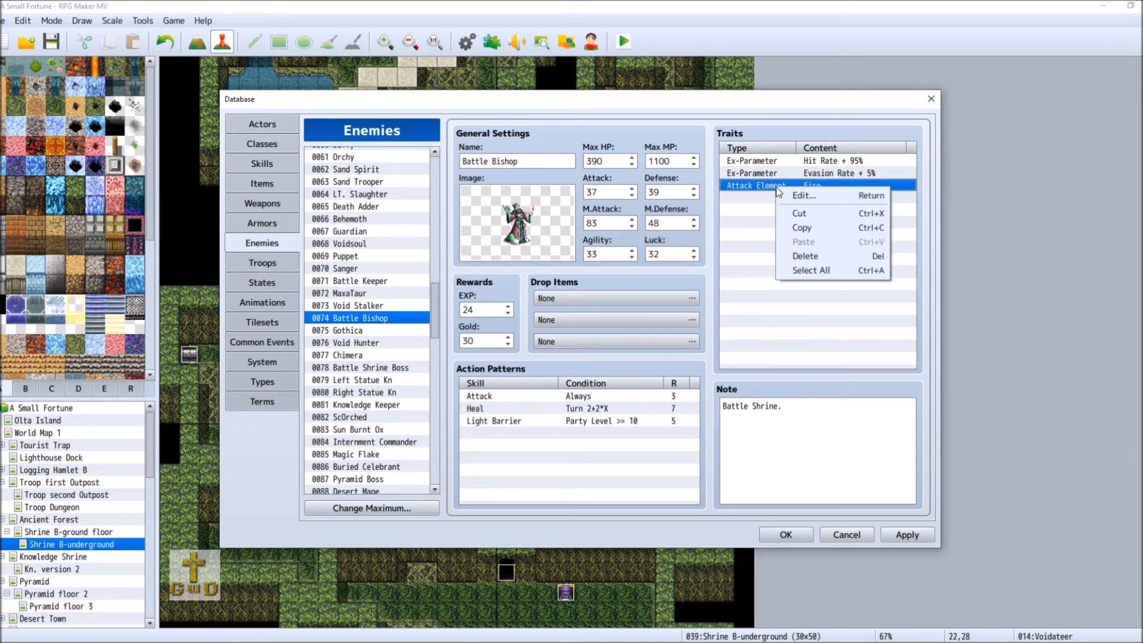
left_click(799, 197)
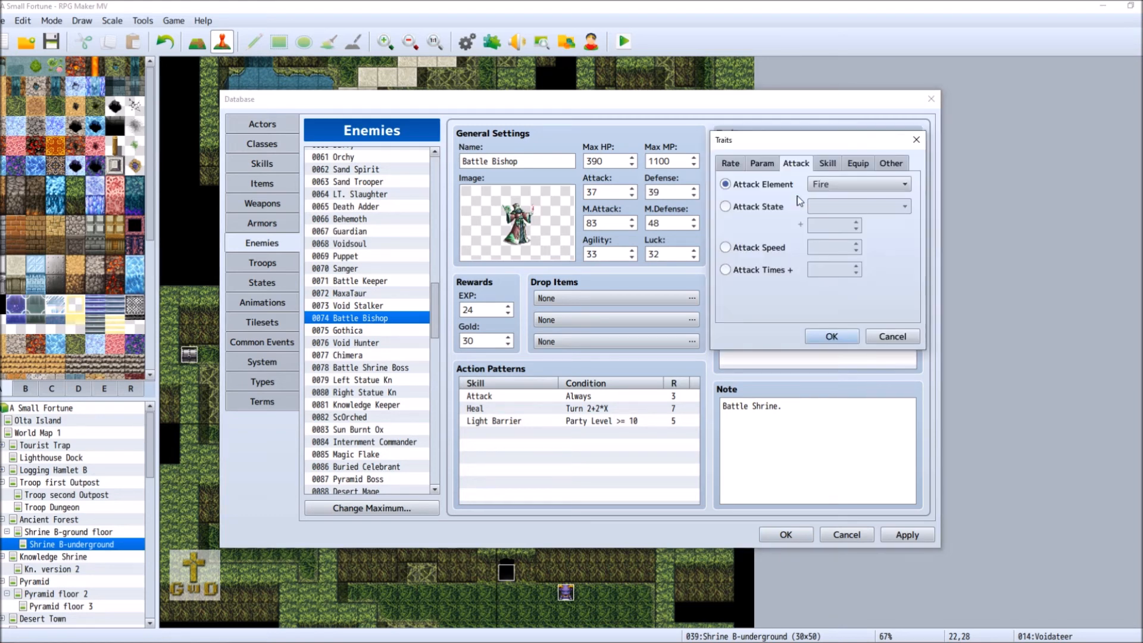
left_click(854, 186)
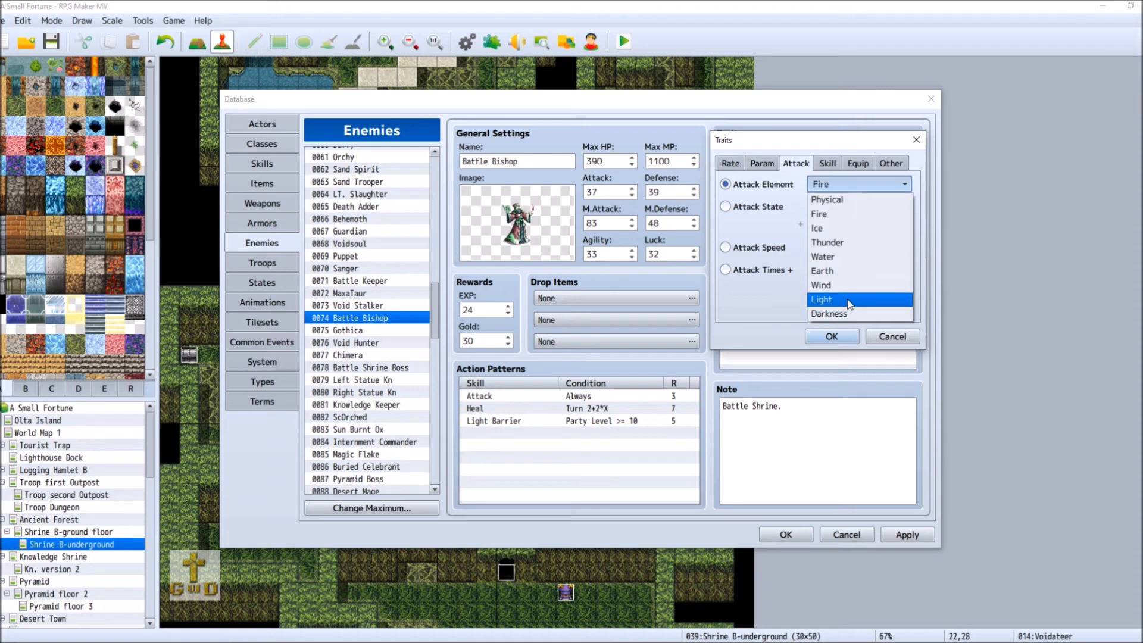
left_click(850, 313)
left_click(813, 335)
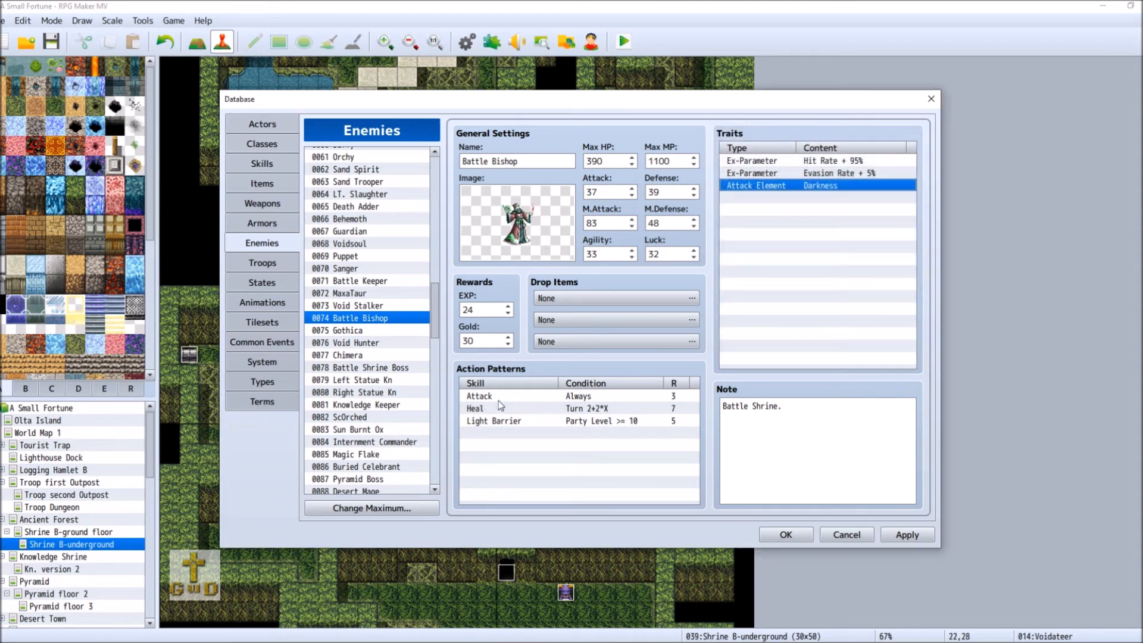
Step: Restrict Battle Bishop's Attack action to an MP condition of 0 % to 0 %
left_click(515, 397)
right_click(515, 396)
left_click(539, 411)
left_click(506, 448)
double_click(625, 447)
type("0")
left_click(606, 524)
Step: Set the rating of Battle Bishop's Attack action to 7
right_click(560, 397)
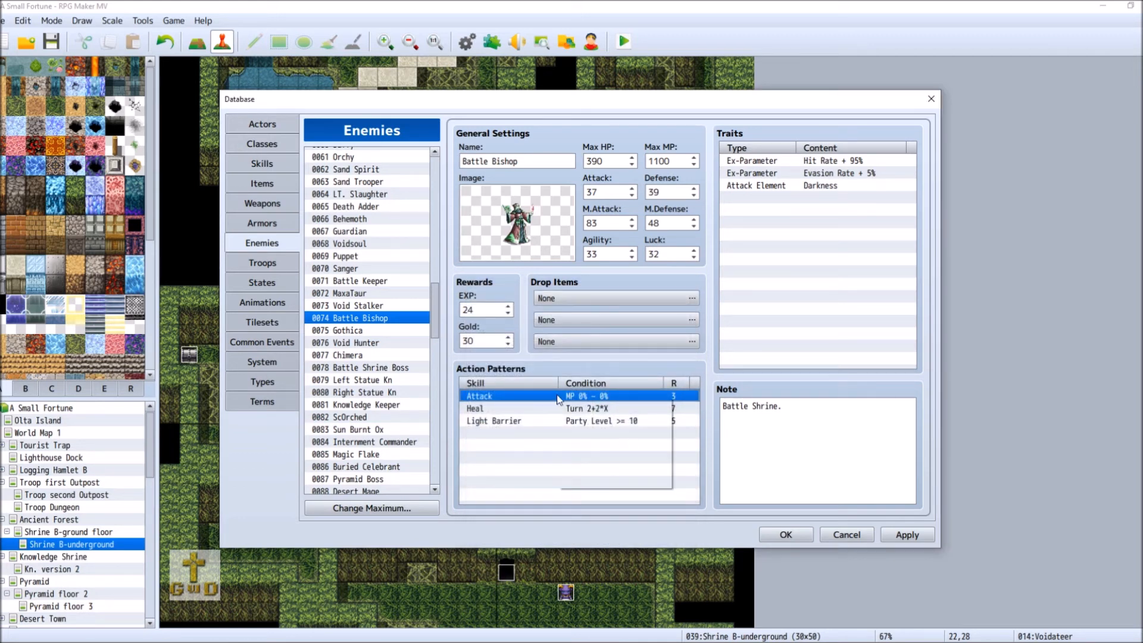
left_click(585, 405)
left_click(652, 344)
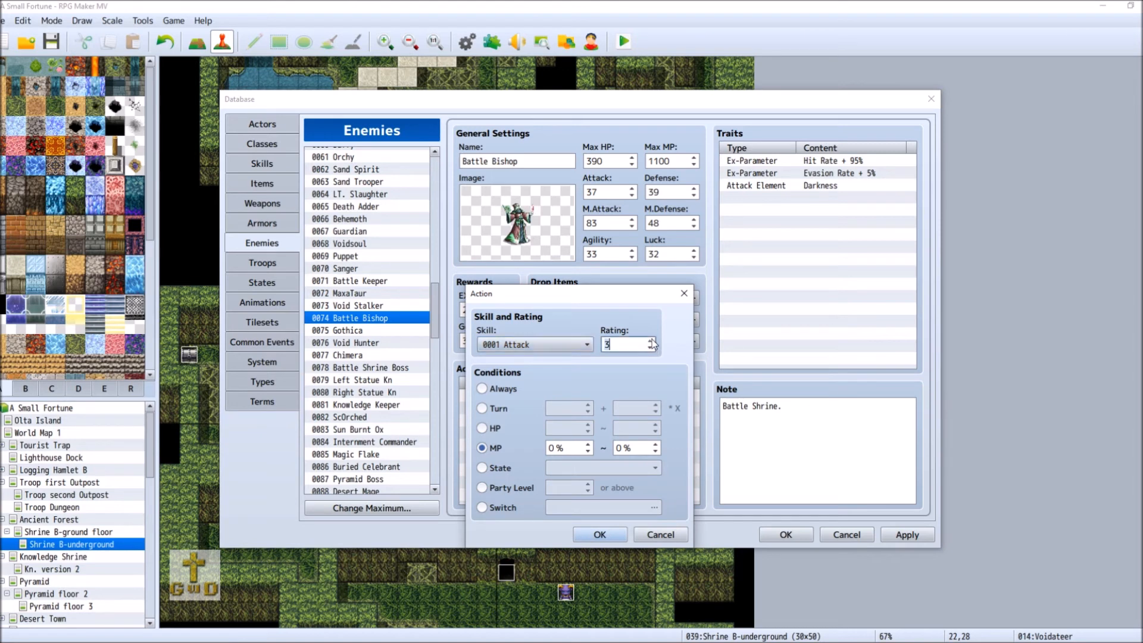
left_click(651, 341)
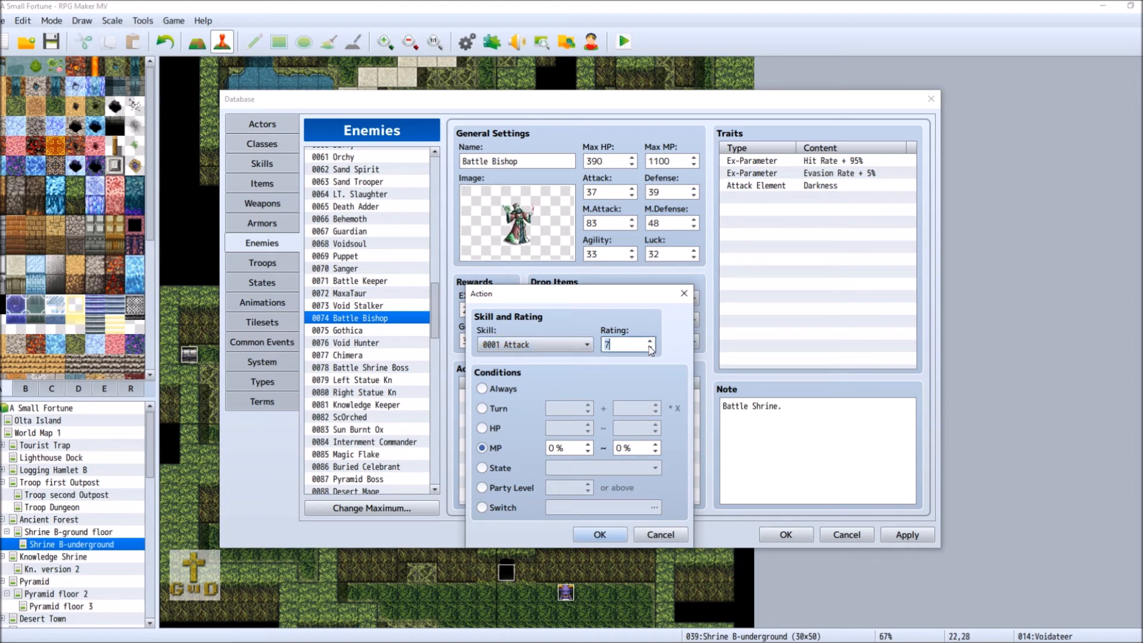
left_click(599, 534)
right_click(514, 411)
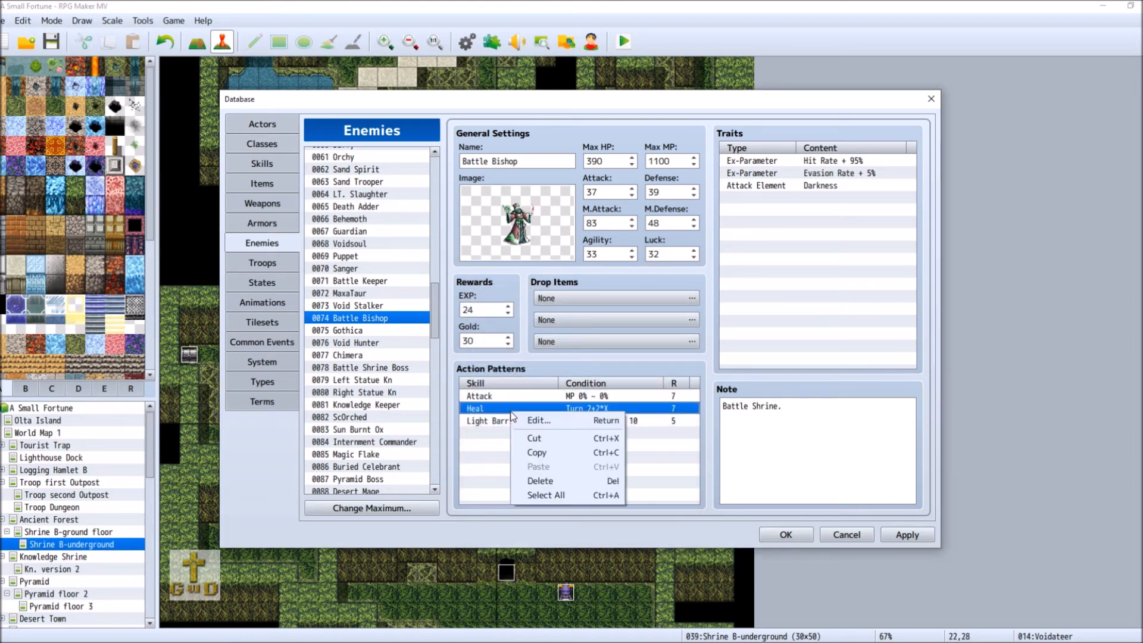
left_click(534, 421)
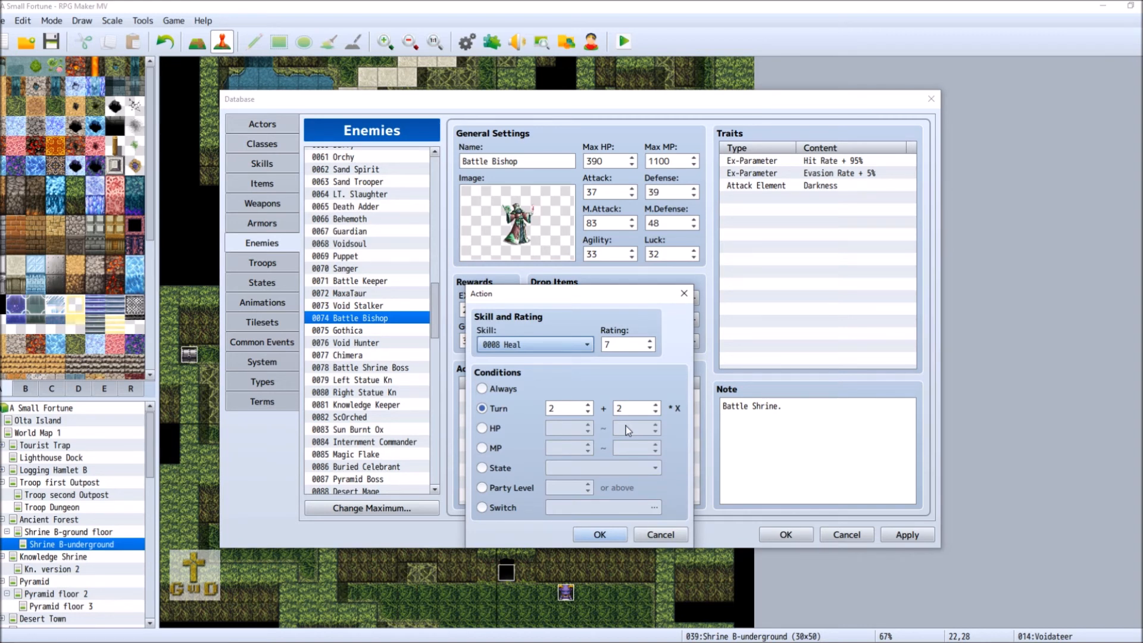
left_click(653, 532)
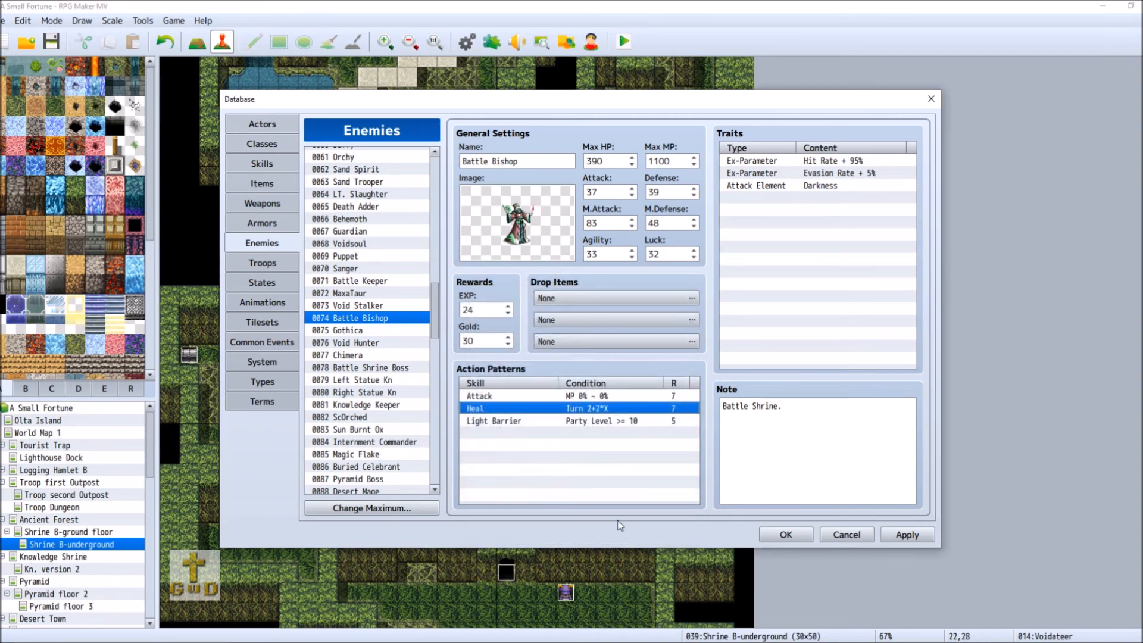
Step: Set the condition of Battle Bishop's Light Barrier action to party level 15 or above
right_click(519, 423)
left_click(539, 431)
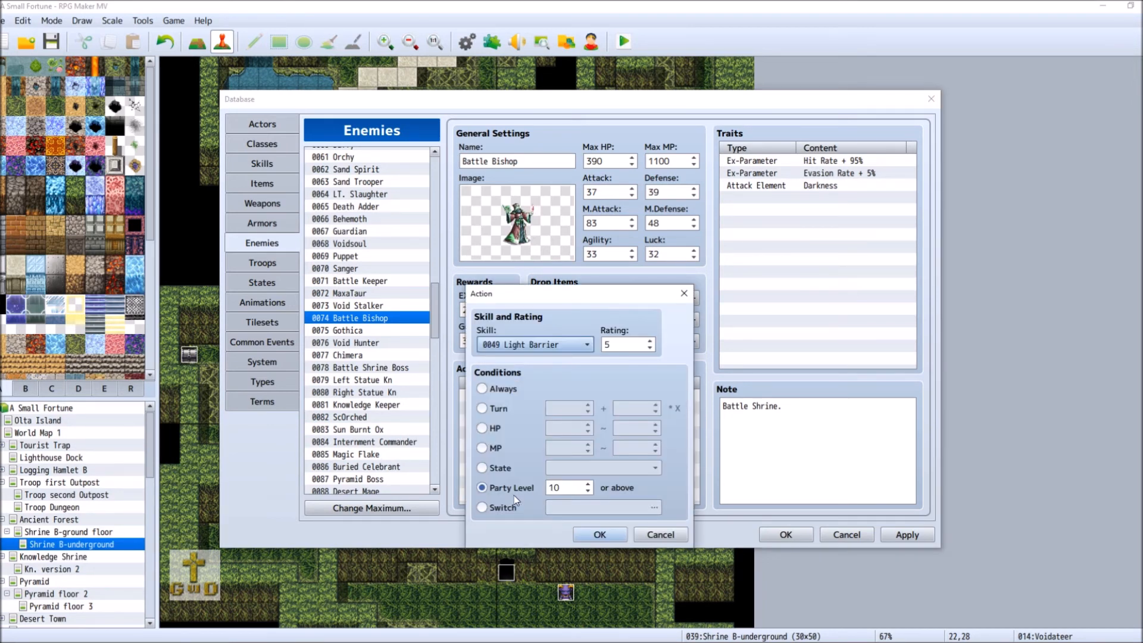
left_click(570, 489)
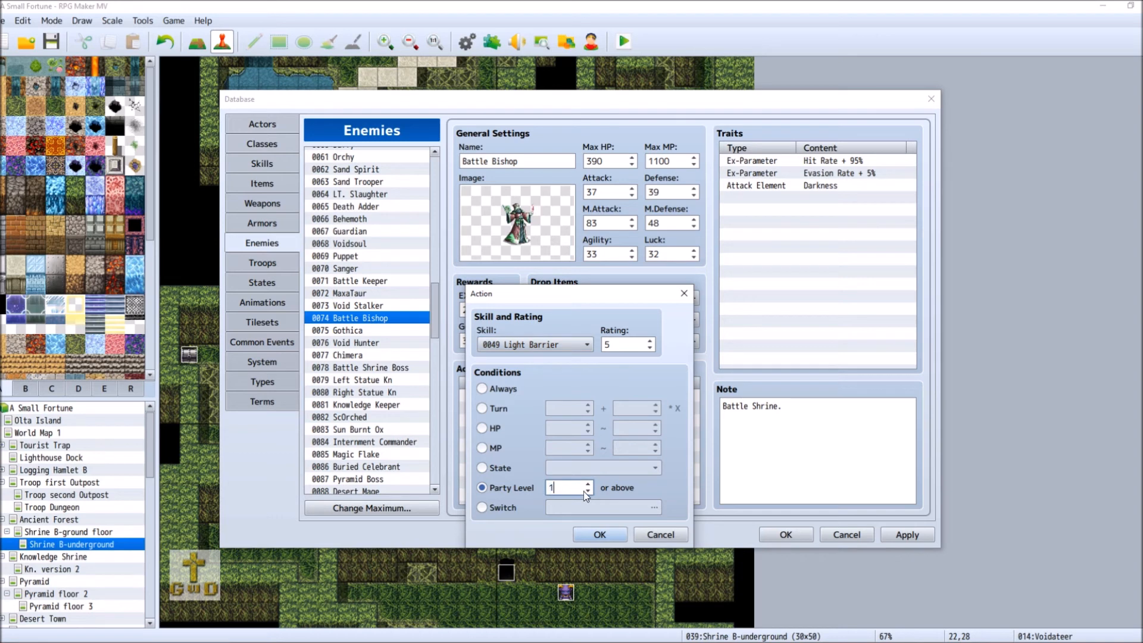
type("5")
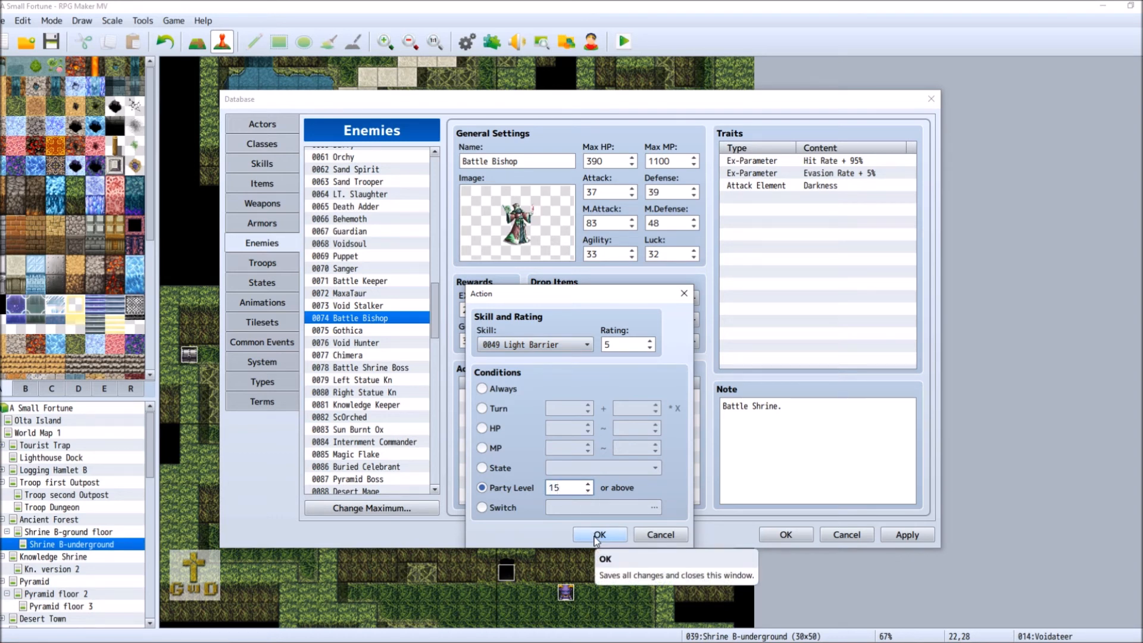
left_click(598, 535)
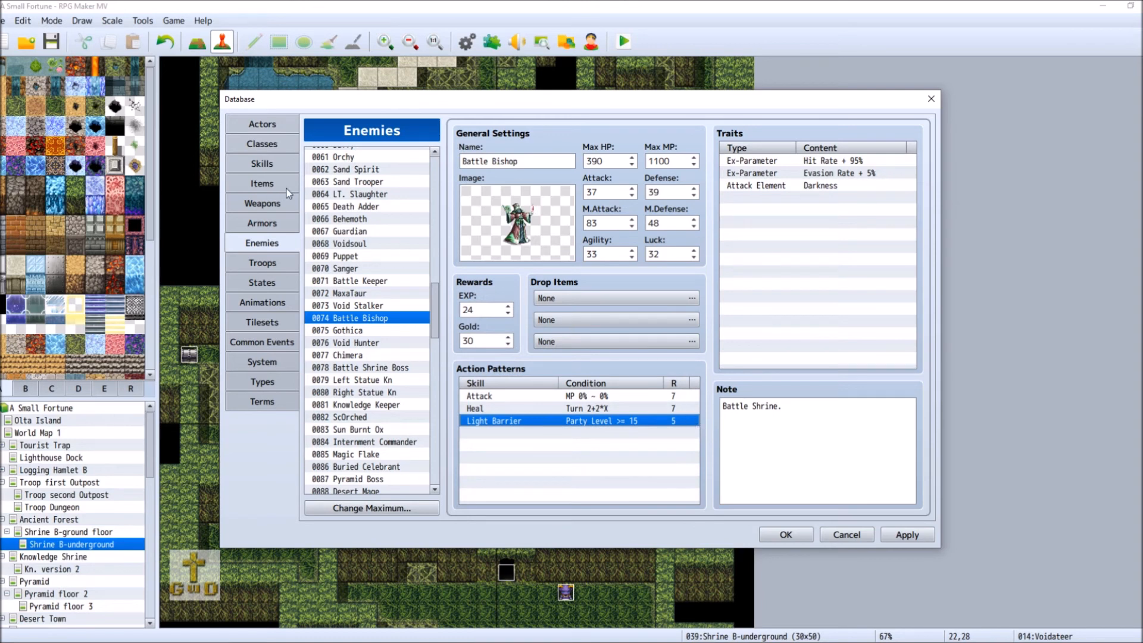
Step: Set the TP cost of the Light Barrier skill to 35
left_click(276, 166)
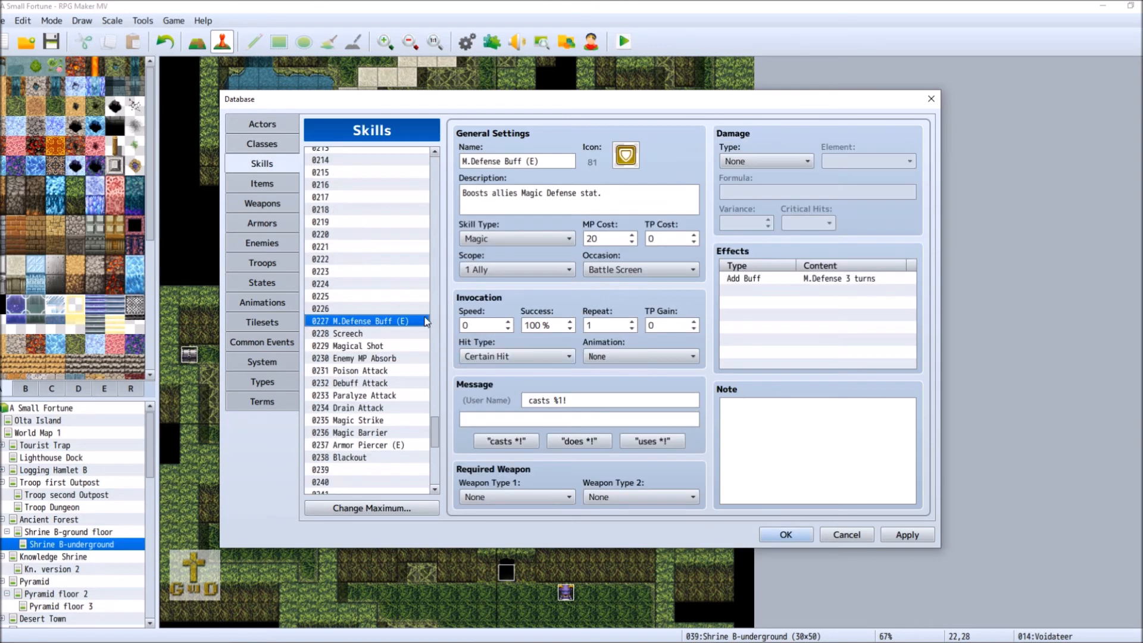
left_click_drag(434, 422, 435, 209)
left_click(369, 382)
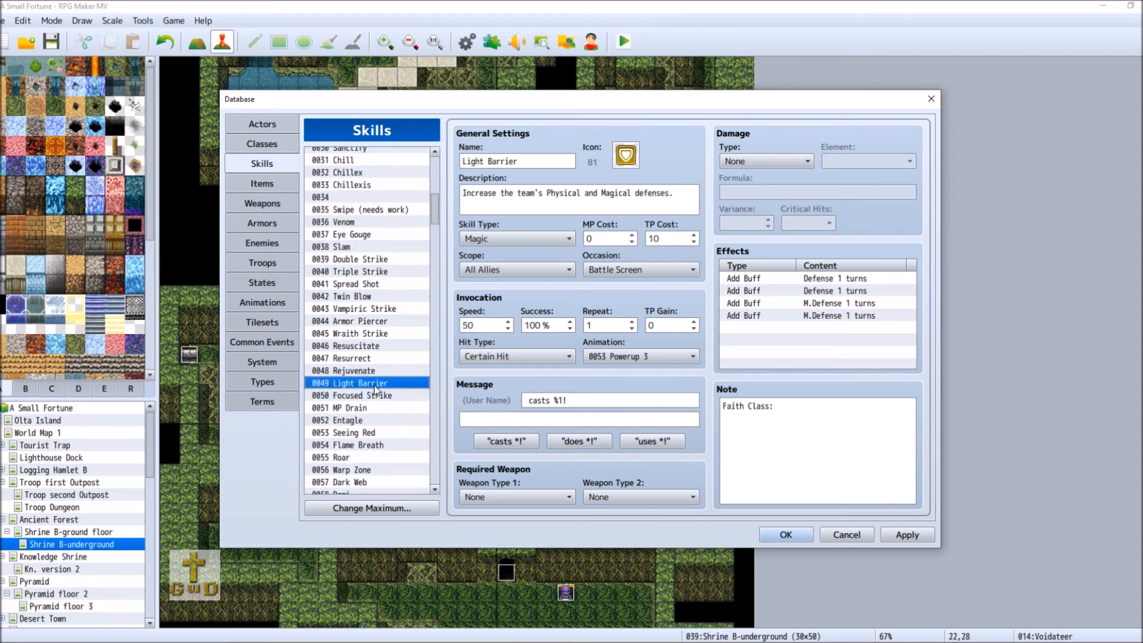
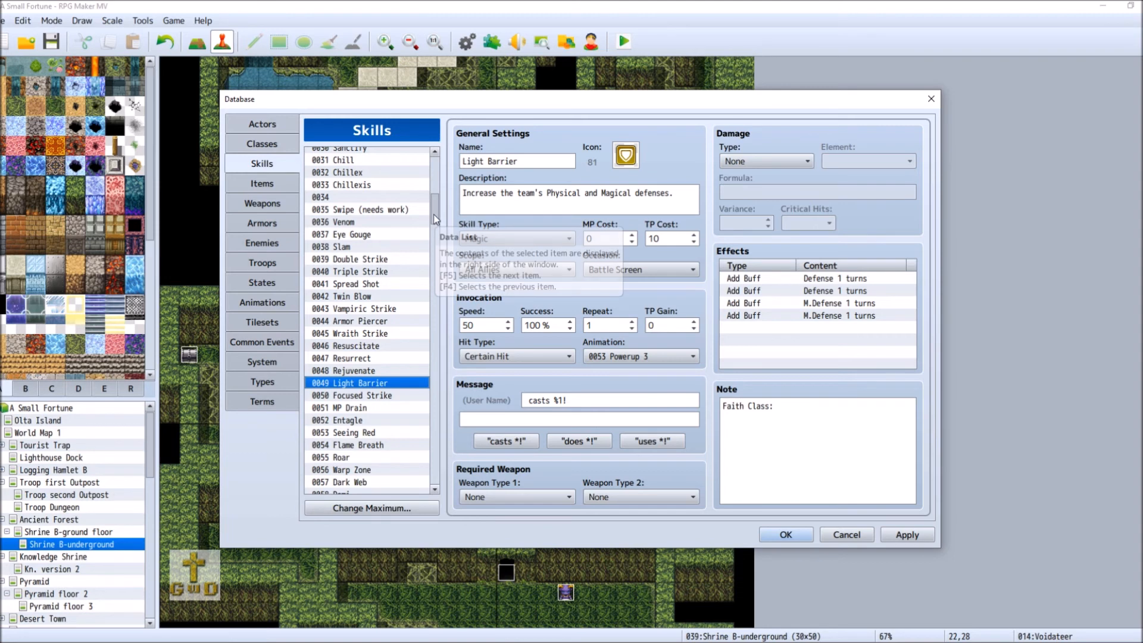
scroll(431, 230, "down", 5)
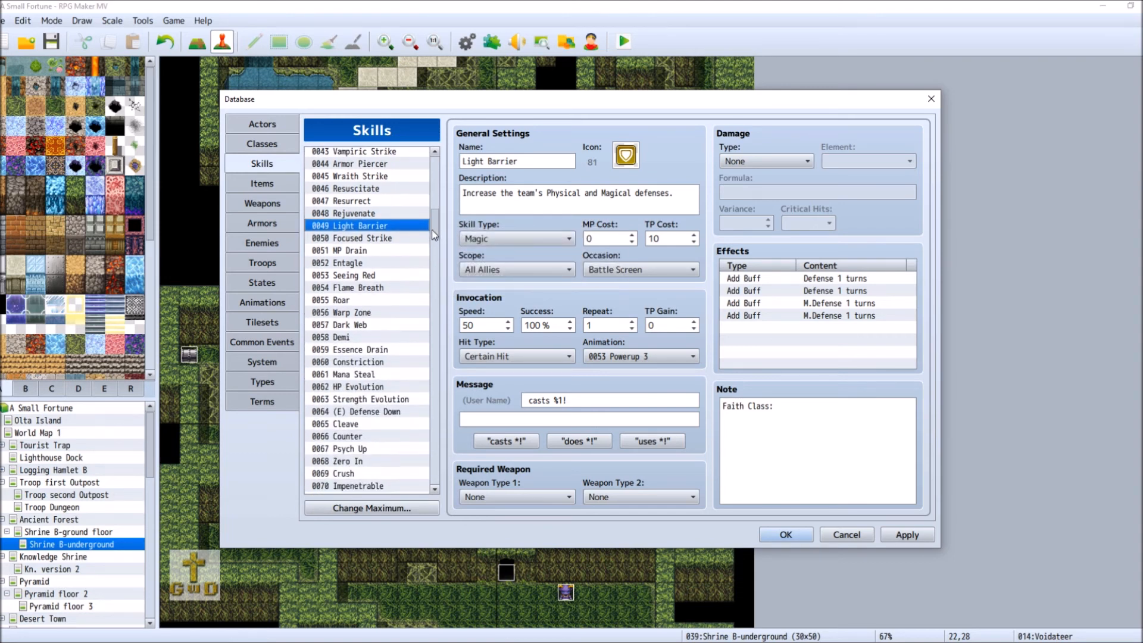
scroll(431, 229, "down", 4)
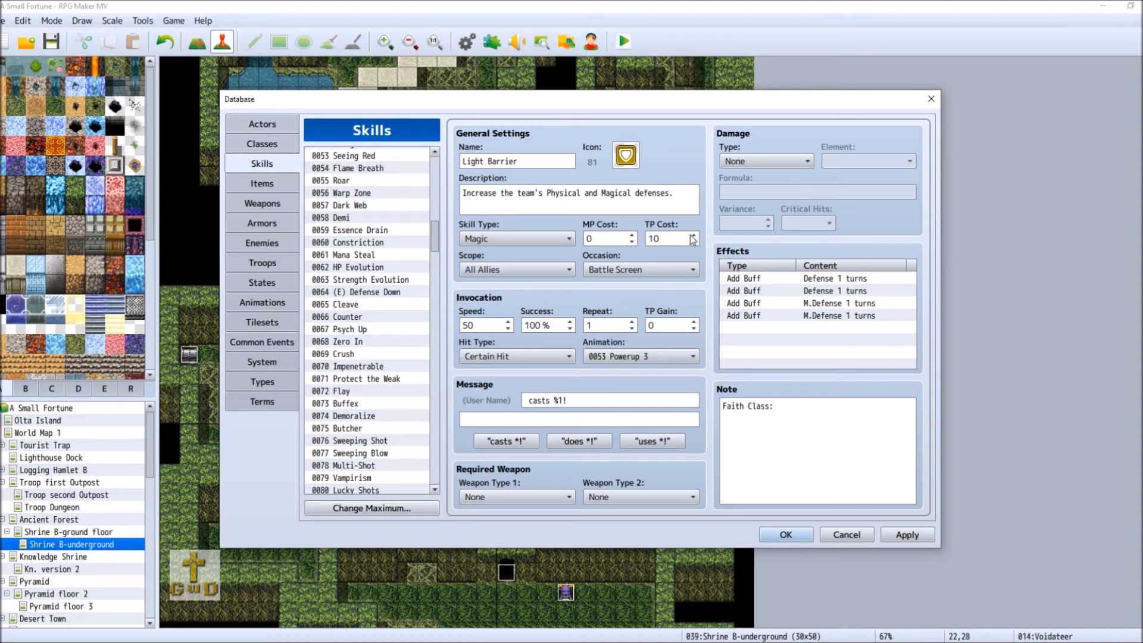
double_click(667, 239)
type("35")
Step: Set the MP cost of the (E) Reflect skill to 150 and apply the database changes
left_click(393, 294)
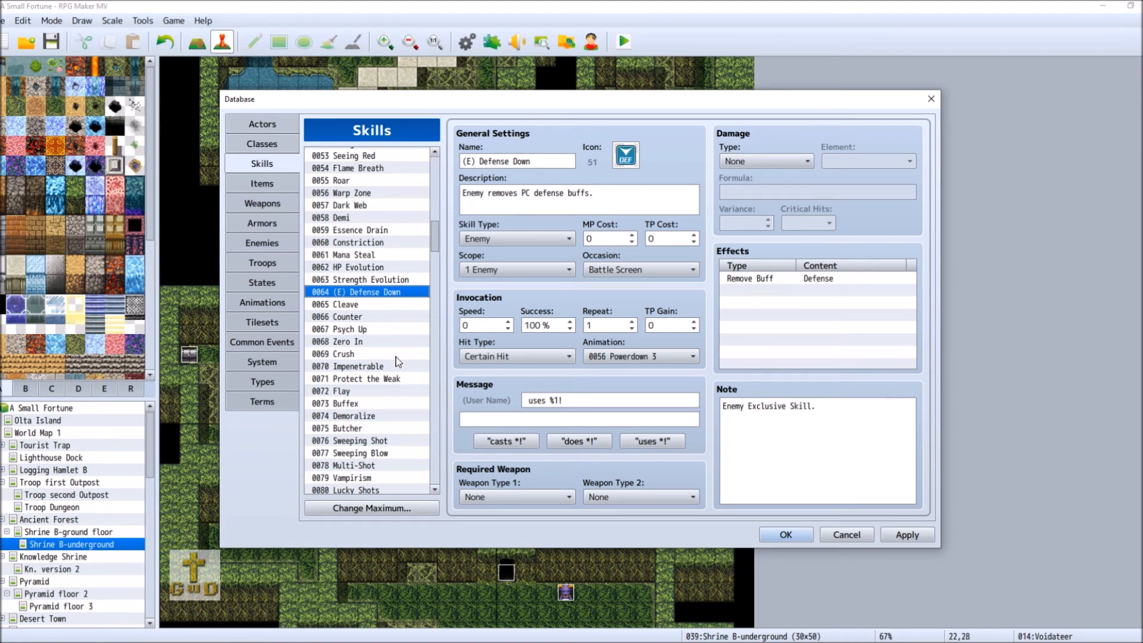
scroll(398, 361, "down", 3)
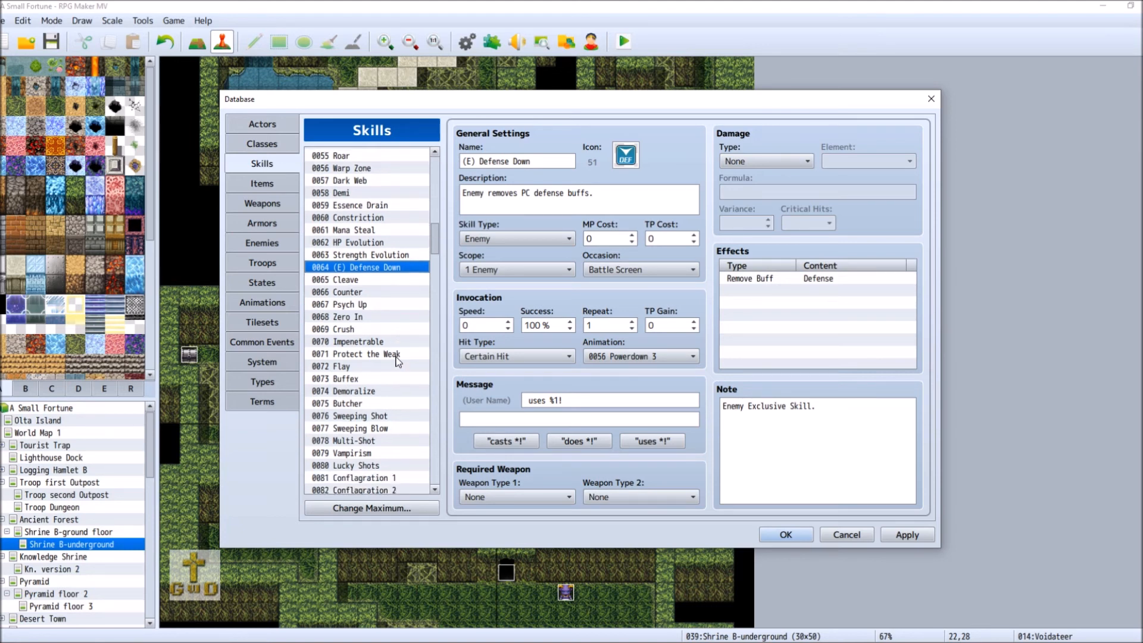
scroll(398, 361, "down", 2)
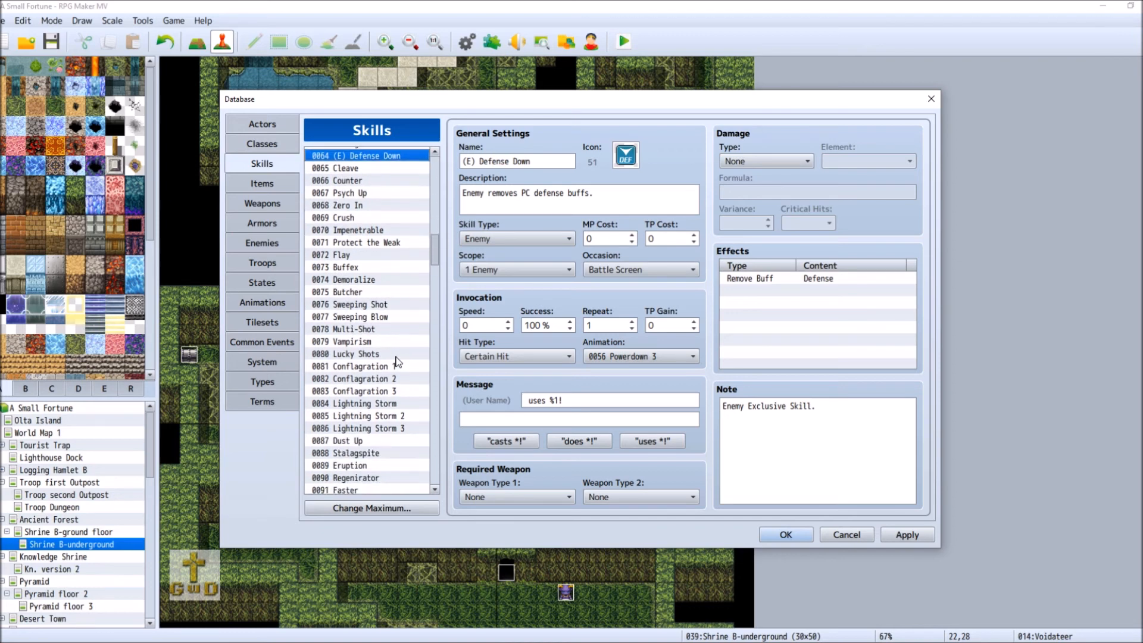
scroll(398, 362, "down", 1)
scroll(396, 360, "down", 20)
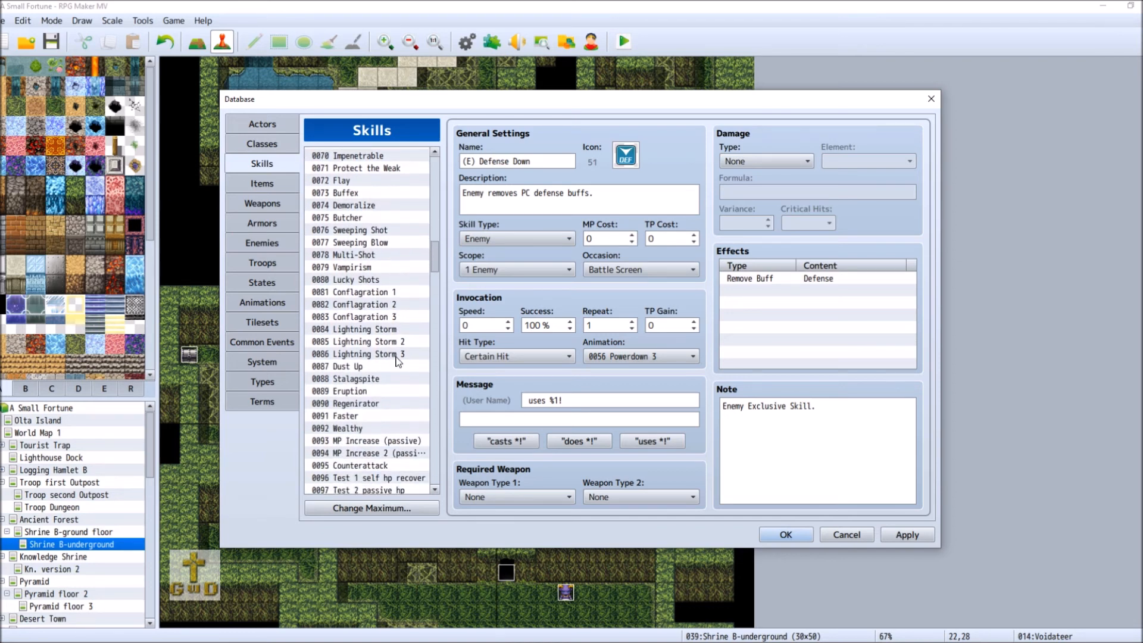
left_click(387, 350)
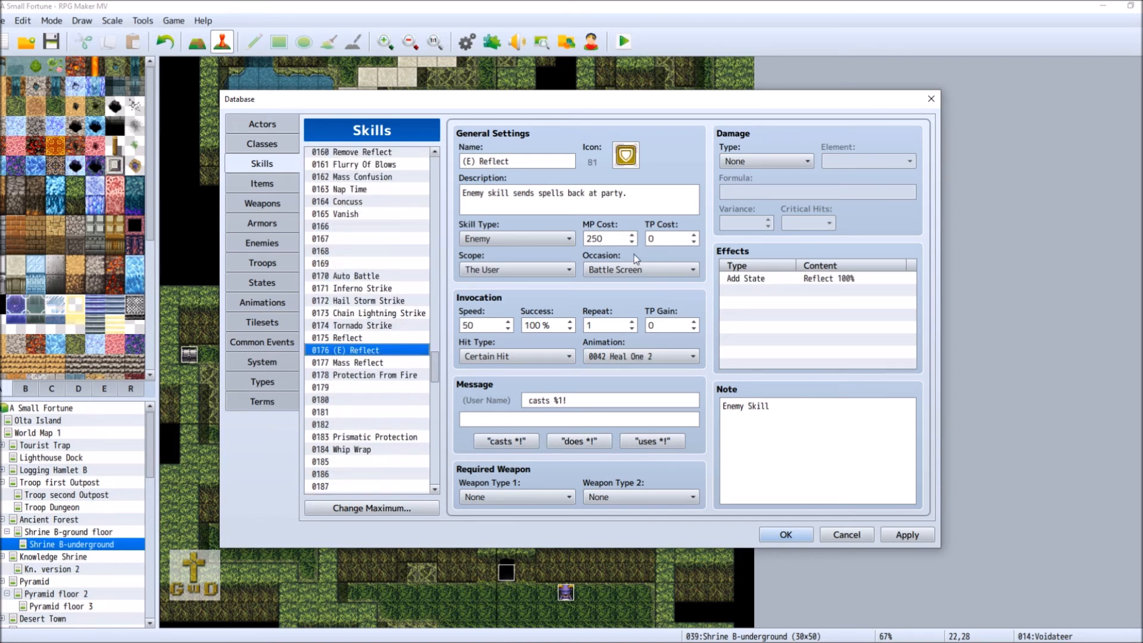
double_click(607, 238)
type("150")
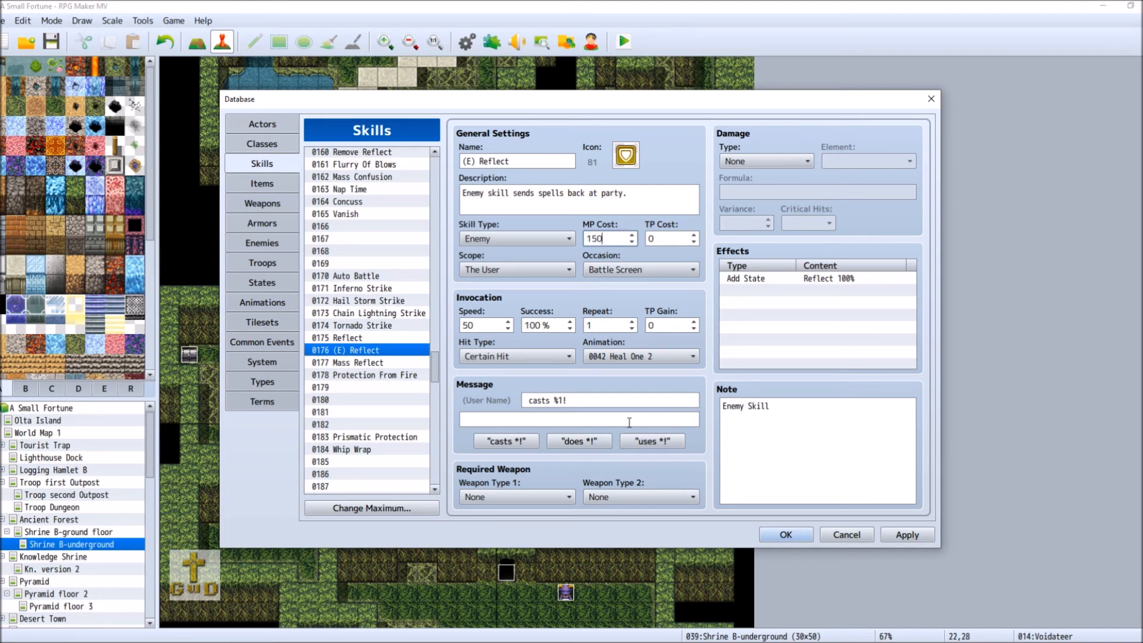
left_click(513, 273)
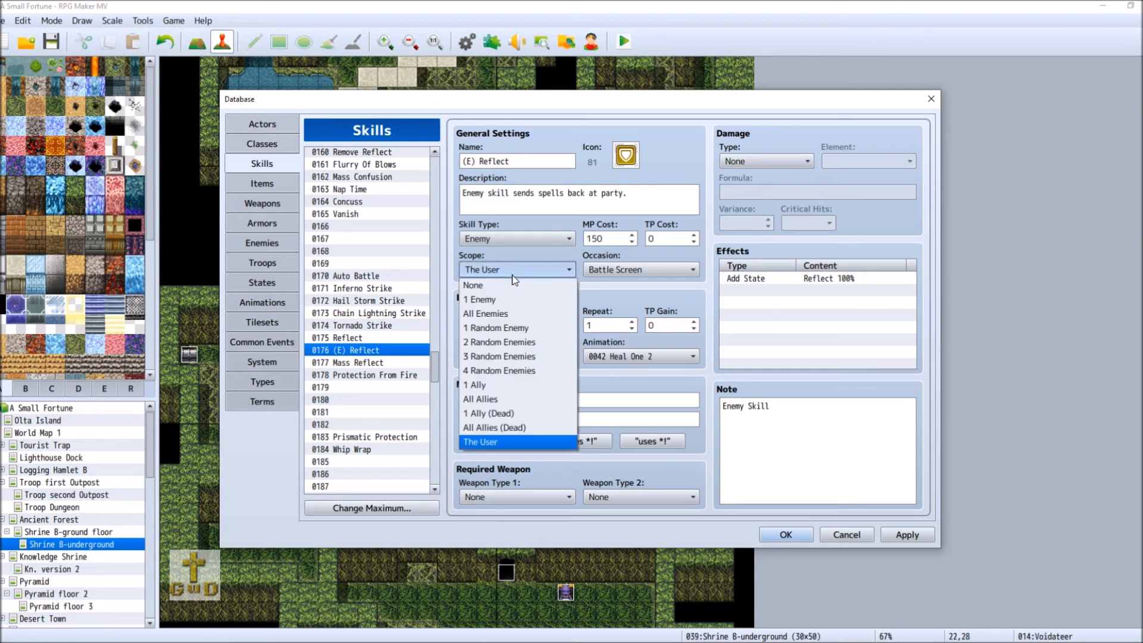
left_click(513, 273)
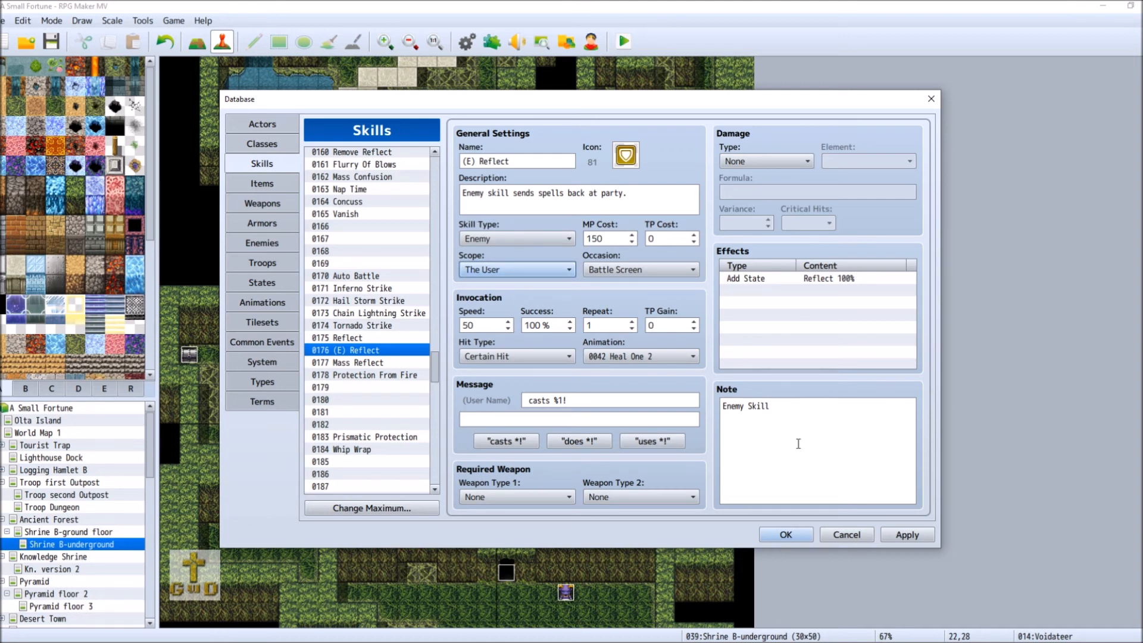
left_click(905, 535)
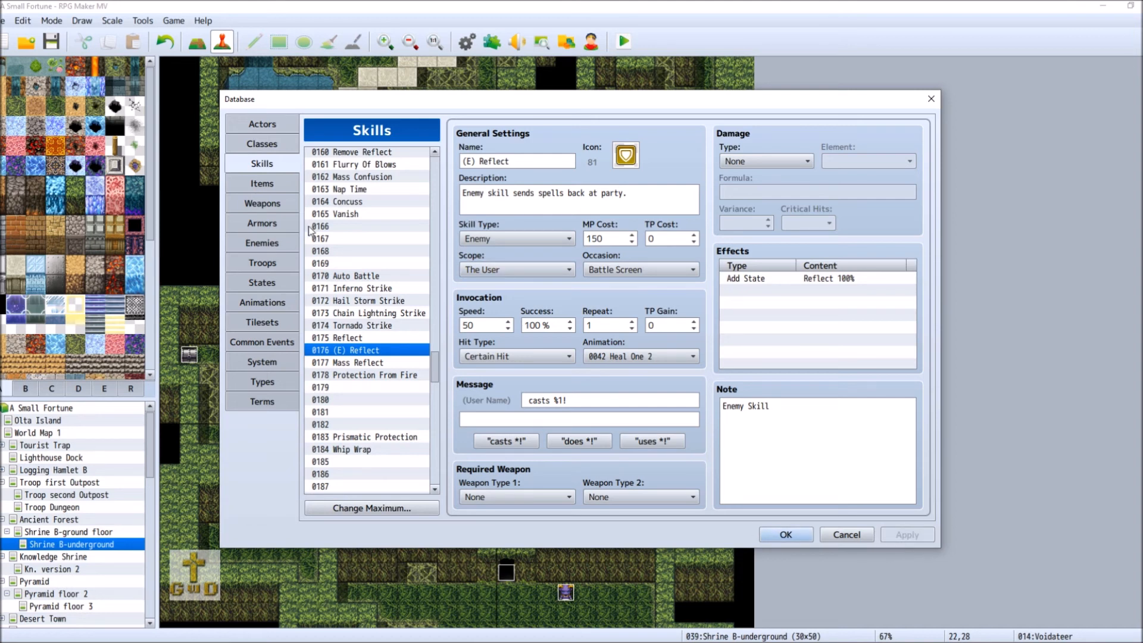
Step: Replace the Light Barrier skill in Battle Bishop's action patterns with 0176 (E) Reflect
left_click(256, 243)
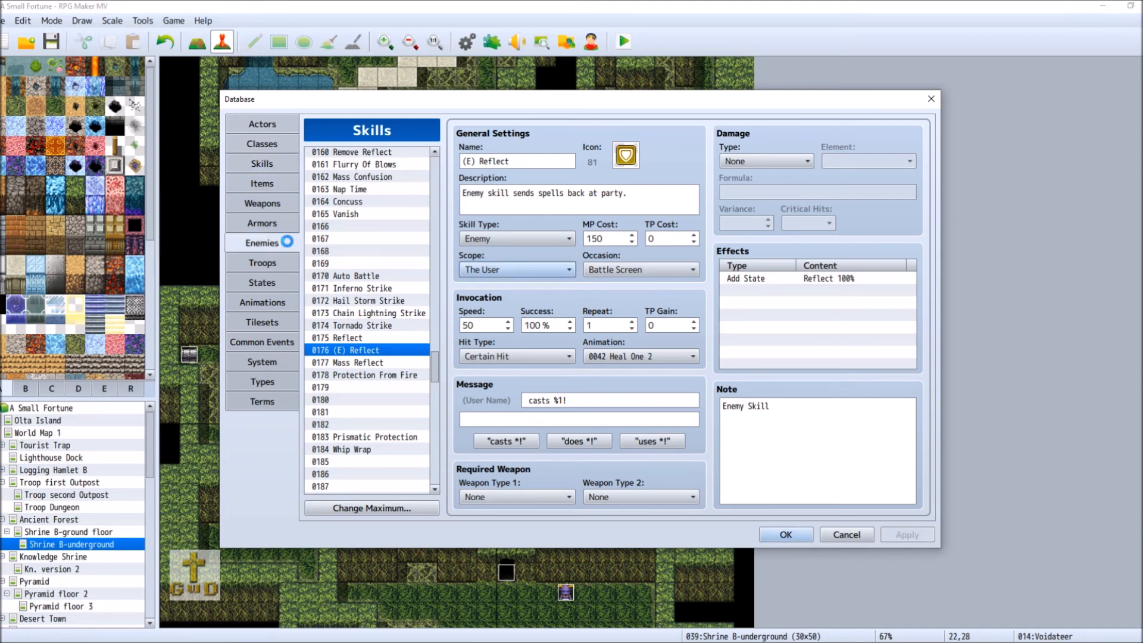
right_click(519, 424)
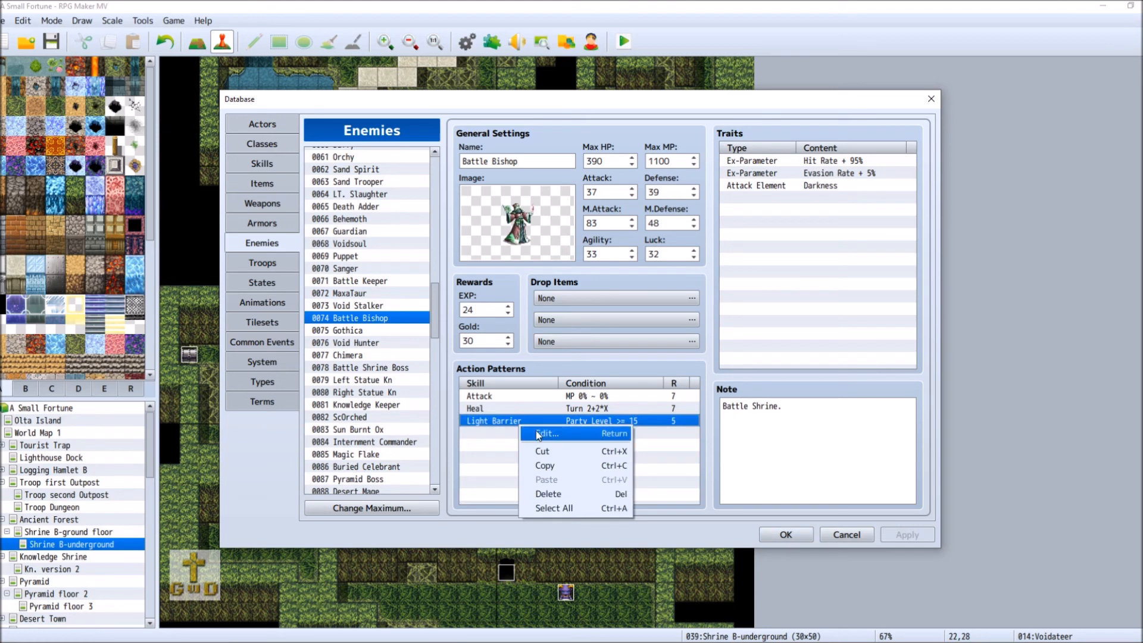
left_click(552, 433)
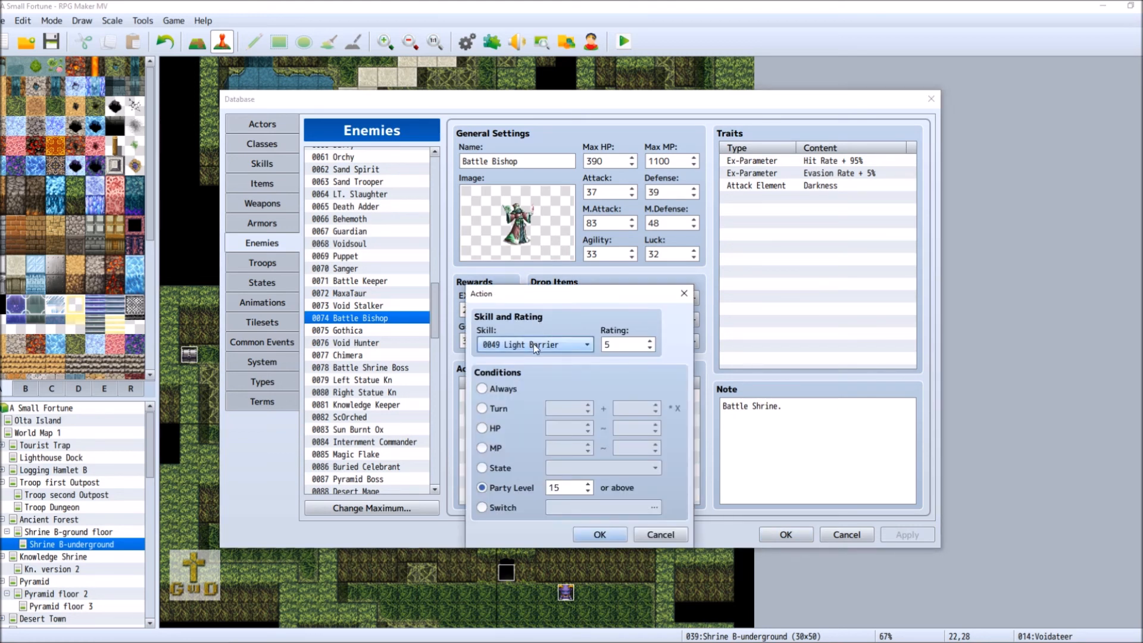
left_click(534, 343)
left_click_drag(644, 442, 641, 534)
left_click(552, 507)
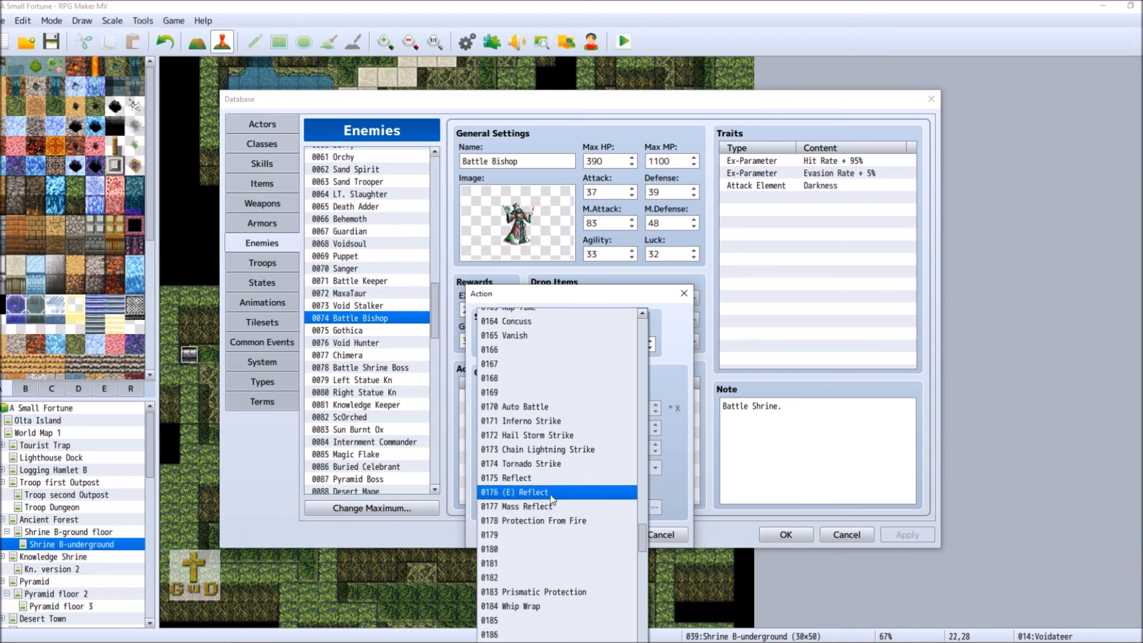
left_click(550, 491)
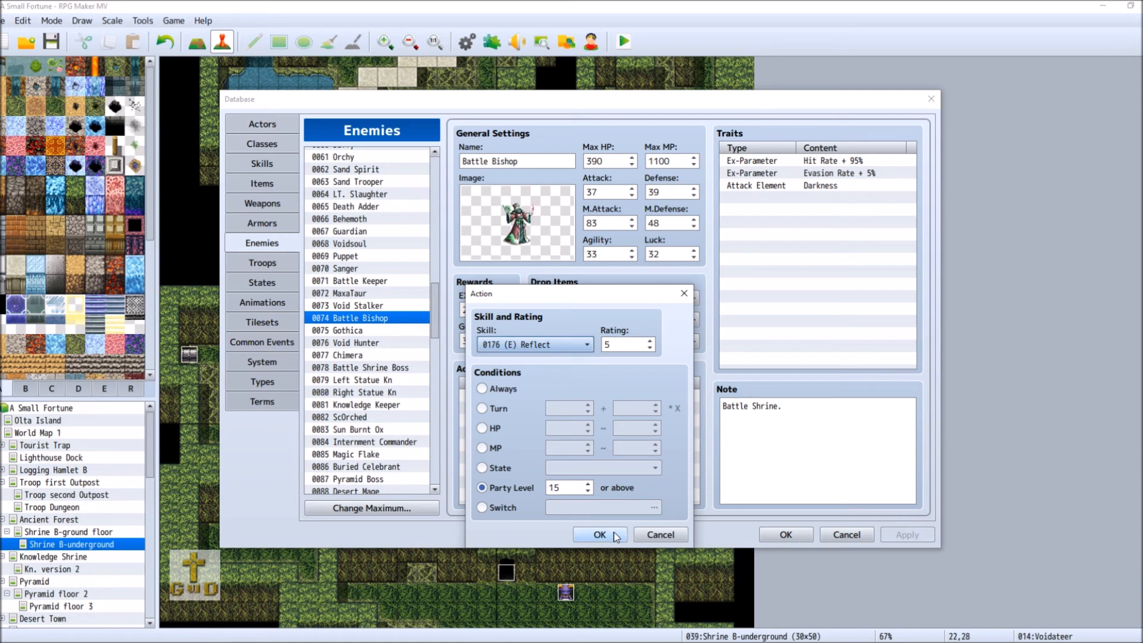
Step: Raise the rating of Battle Bishop's (E) Reflect action to 9
left_click(650, 340)
left_click(650, 340)
left_click(650, 341)
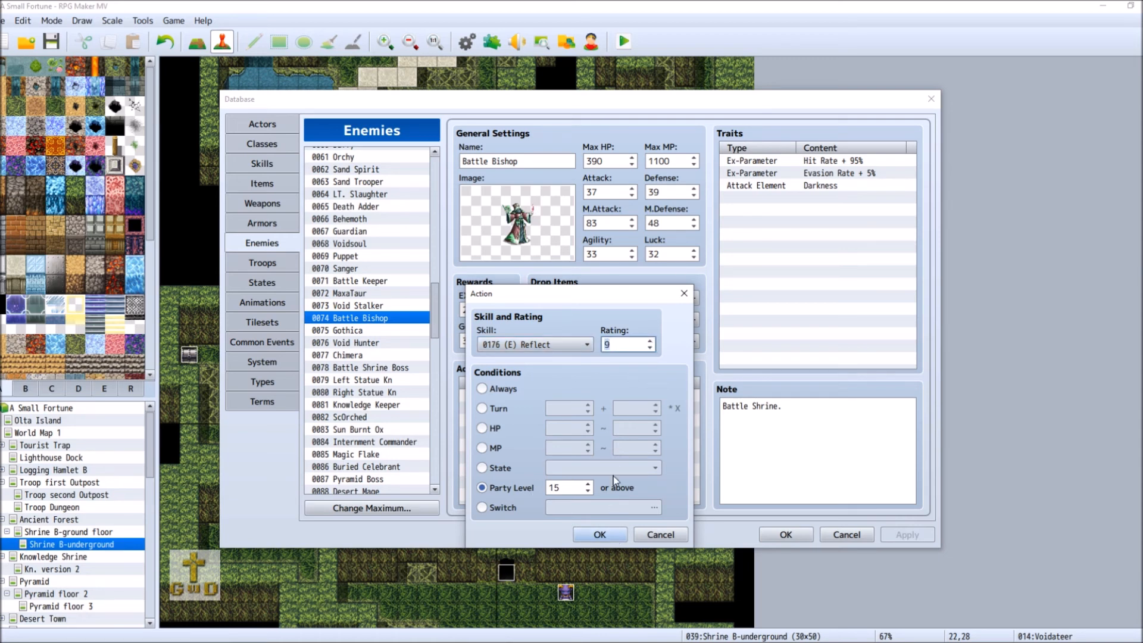
Step: Set the rating of Battle Bishop's (E) Reflect action to 8
left_click(650, 349)
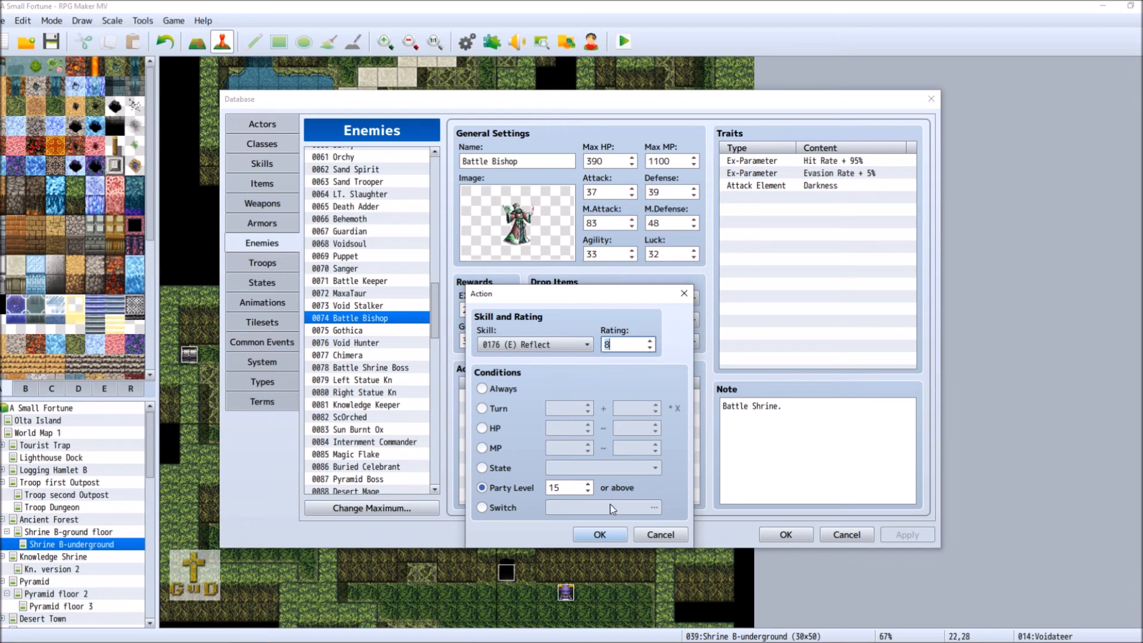
left_click(601, 534)
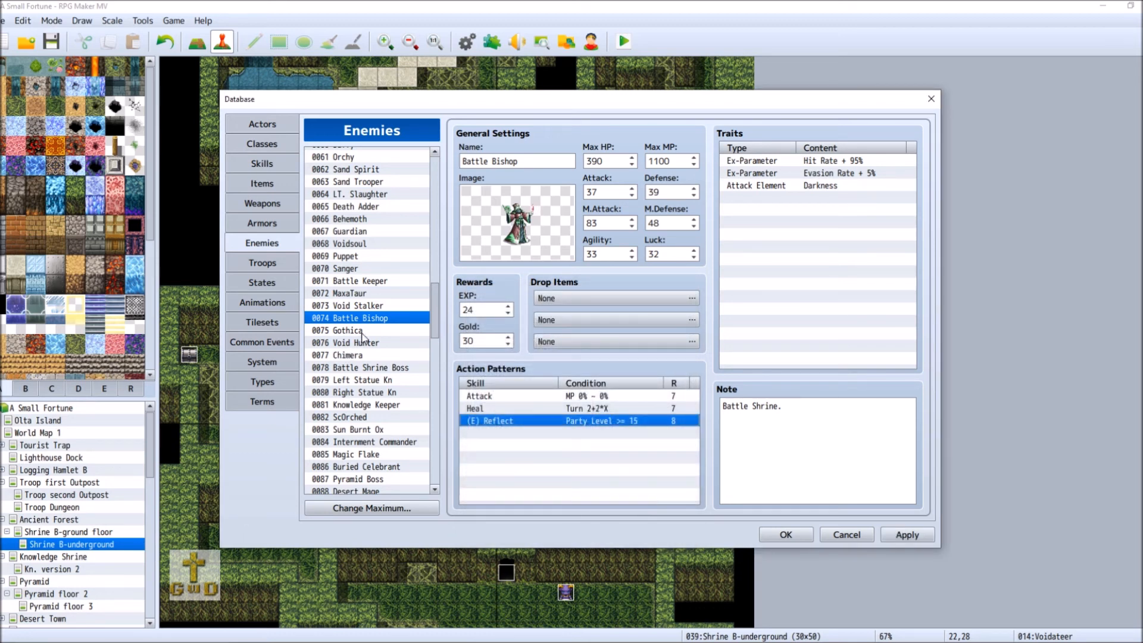
Step: Copy the Mass Reflect skill from slot 0177 into the empty skill slot 0226
left_click(268, 164)
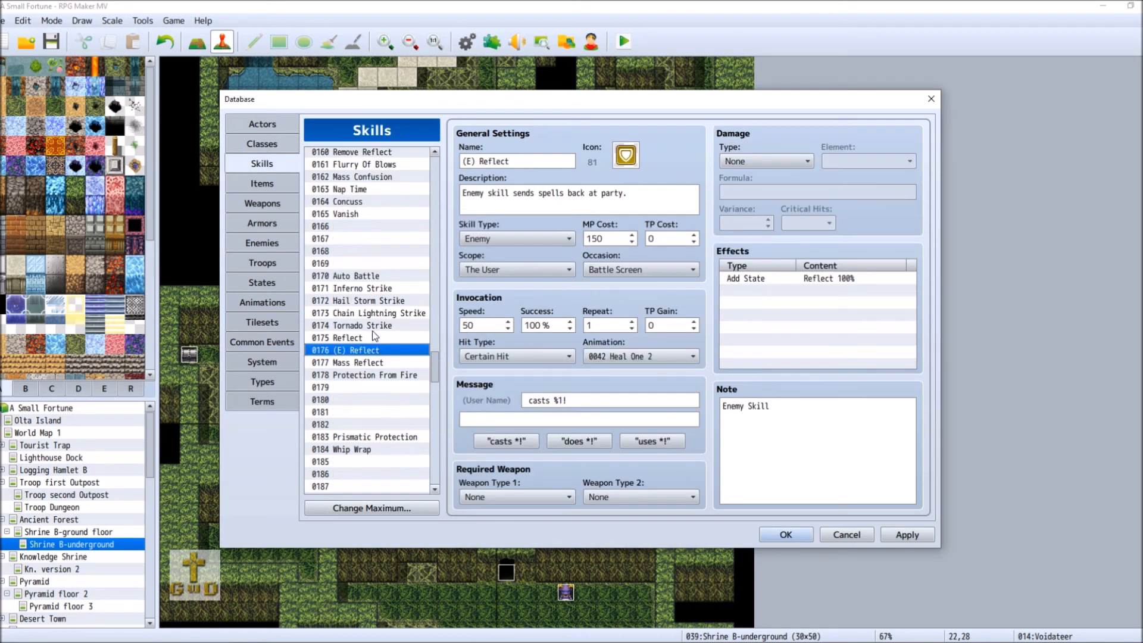
left_click(394, 363)
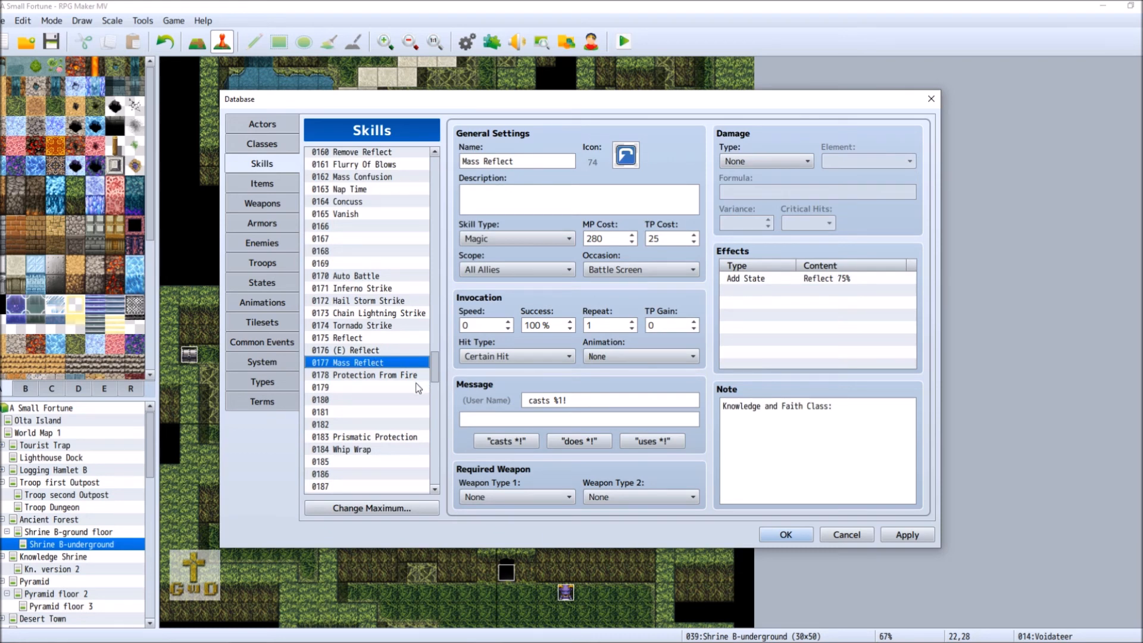
right_click(359, 351)
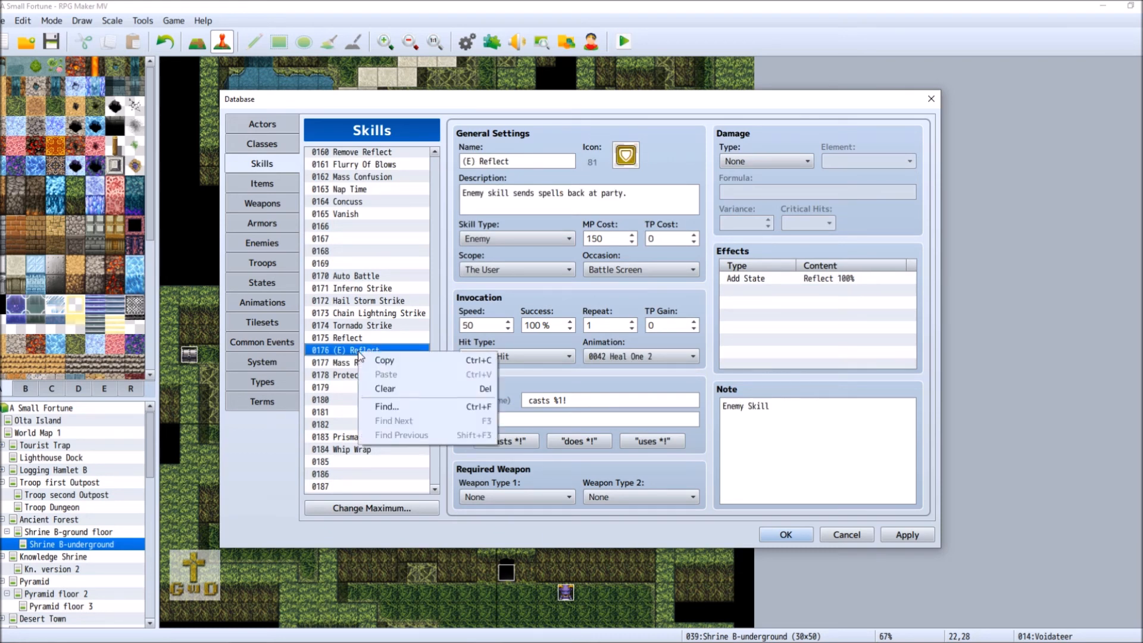
left_click(344, 363)
right_click(342, 362)
left_click(369, 370)
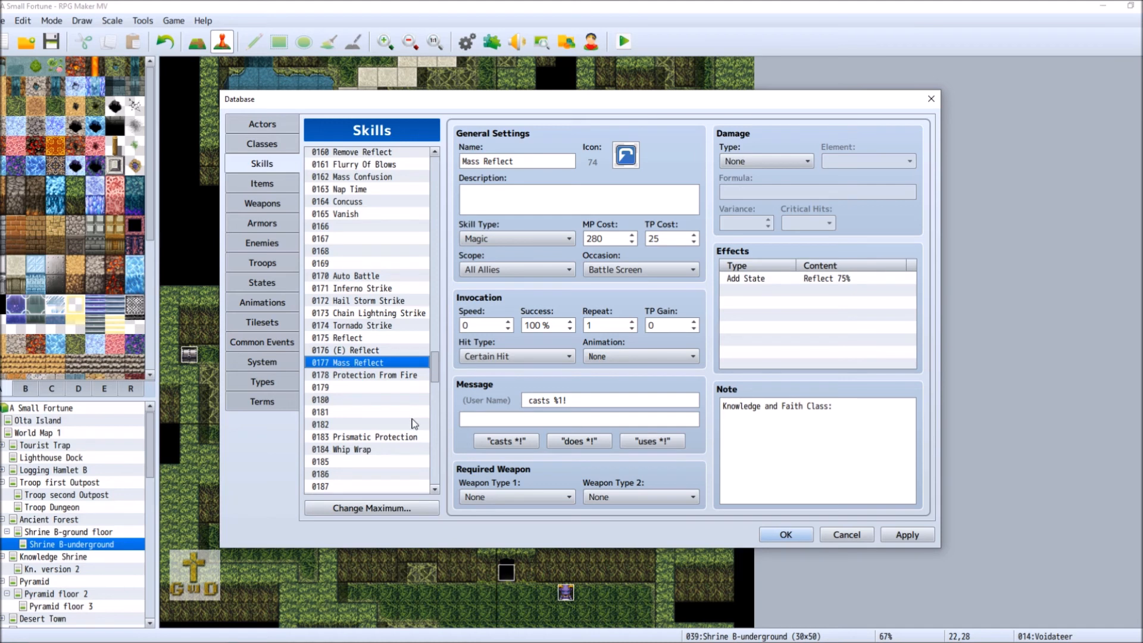
left_click_drag(435, 367, 427, 434)
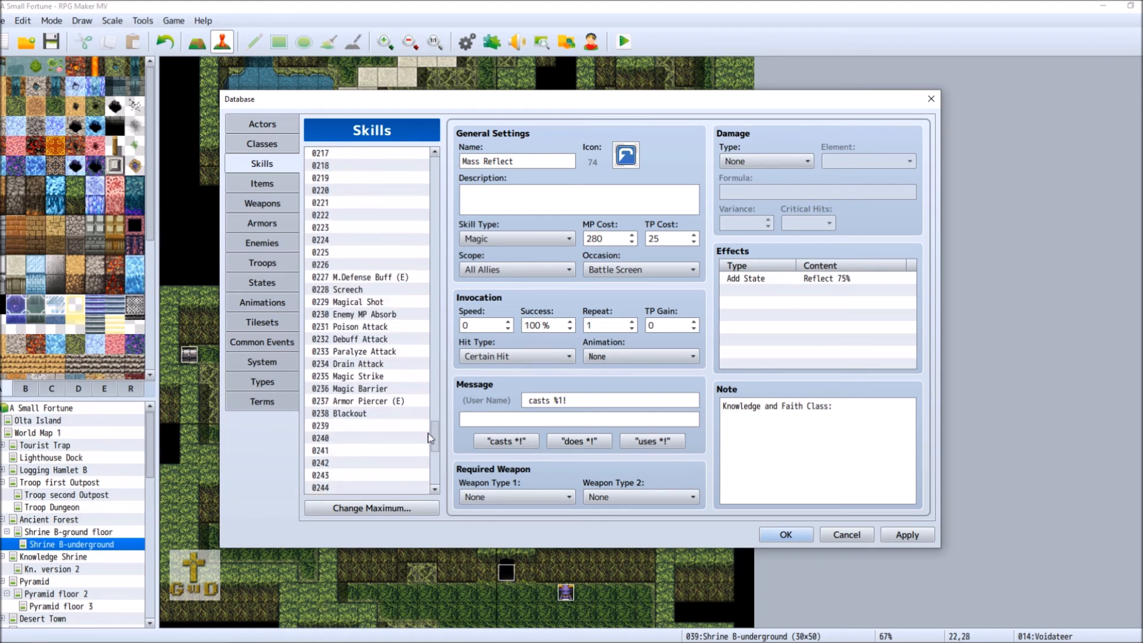
left_click(332, 245)
right_click(348, 245)
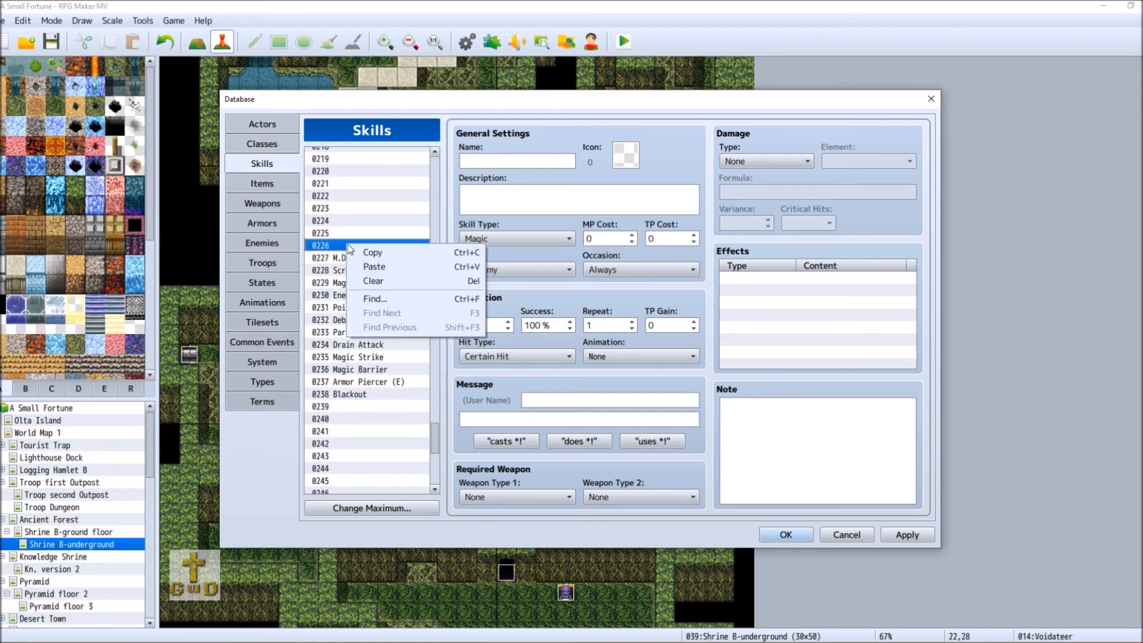
left_click(384, 267)
Step: Move the (E) Reflect skill from slot 0176 to slot 0225 by copying it there and clearing the original
left_click_drag(435, 431, 435, 364)
right_click(378, 408)
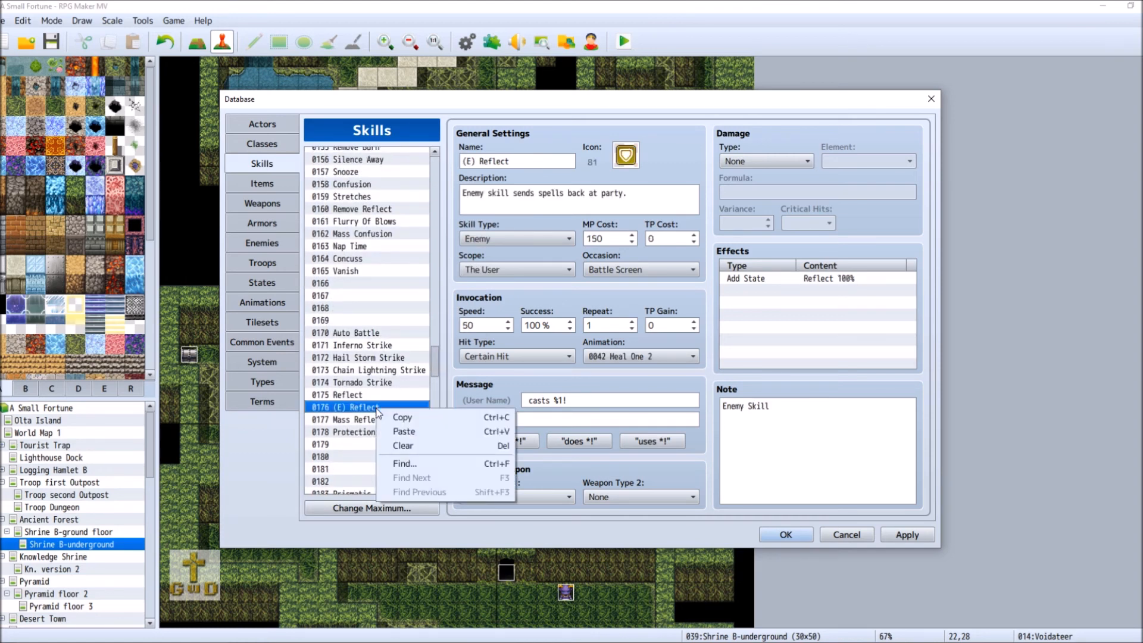
left_click(410, 417)
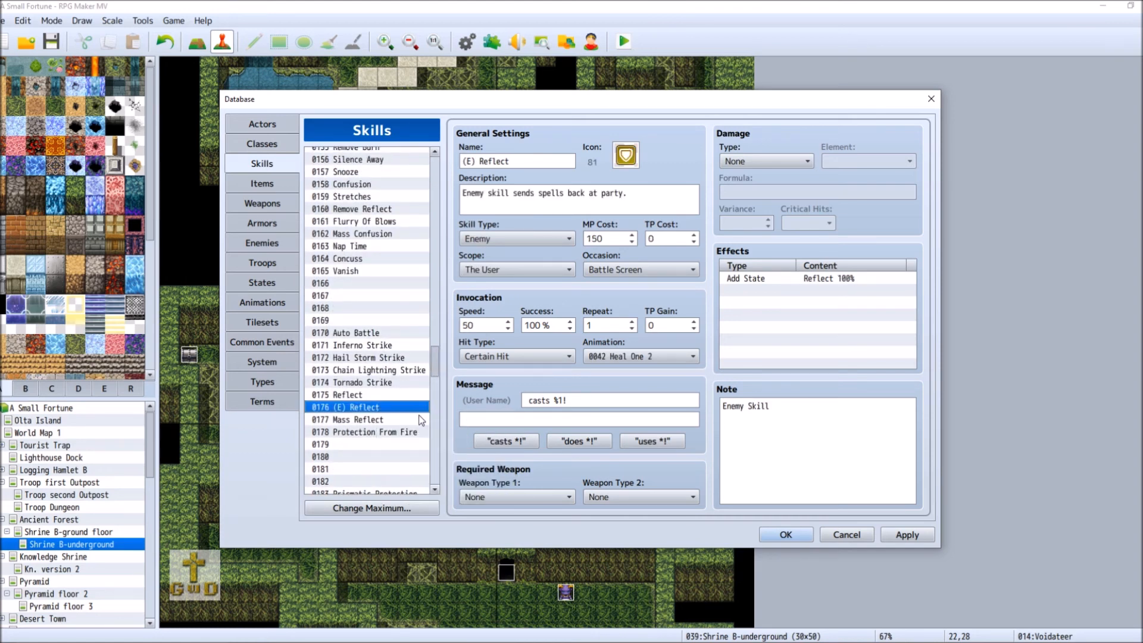
left_click_drag(434, 351, 434, 427)
right_click(356, 320)
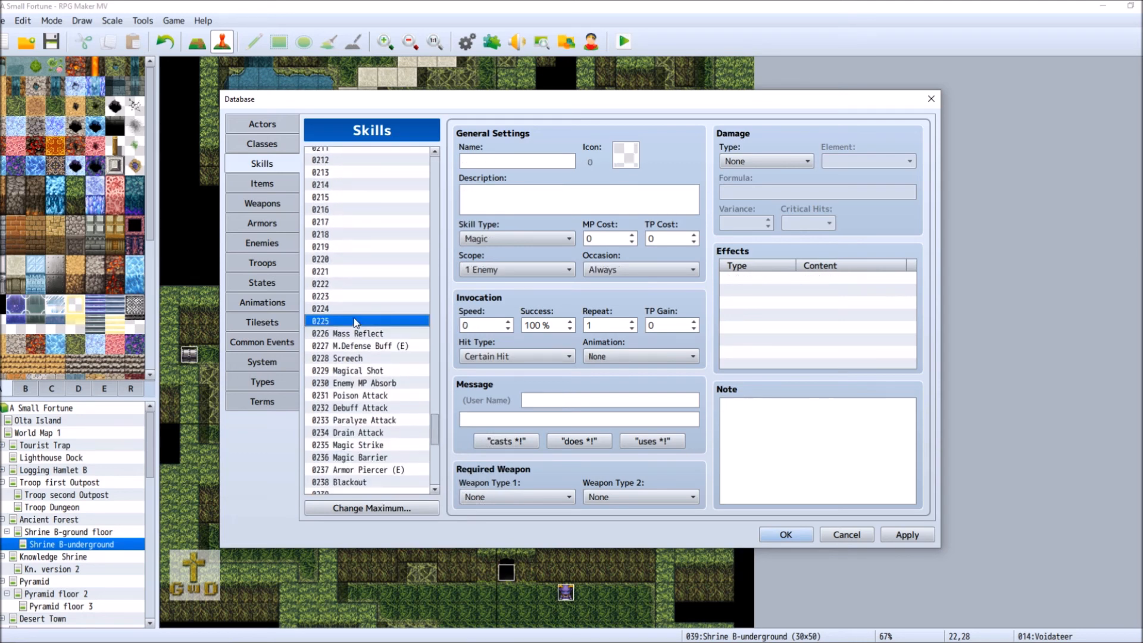
left_click(381, 342)
left_click_drag(437, 433, 434, 368)
right_click(391, 377)
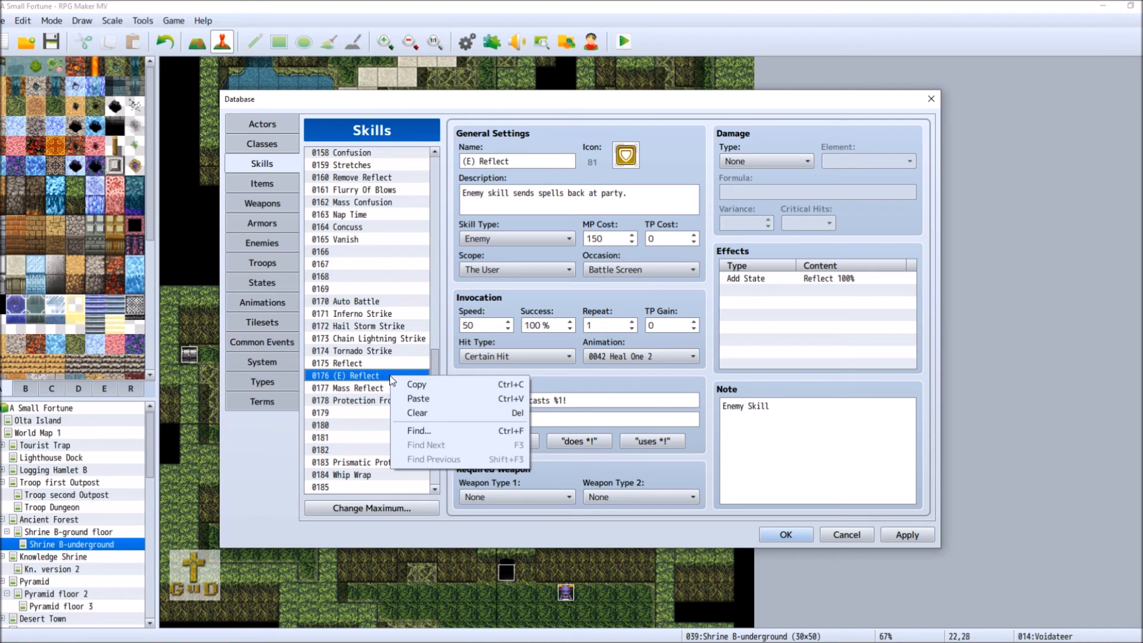
left_click(417, 413)
Step: Set the TP cost of the copied Mass Reflect skill in slot 0226 to 0 and its MP cost to 200
left_click_drag(435, 370, 435, 437)
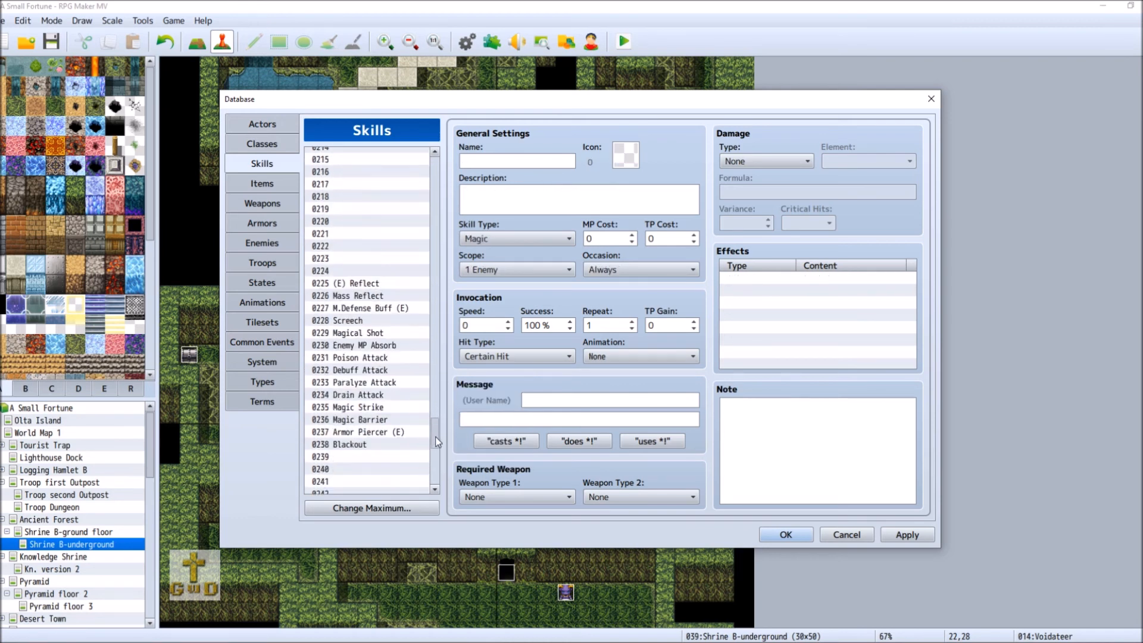
left_click(369, 296)
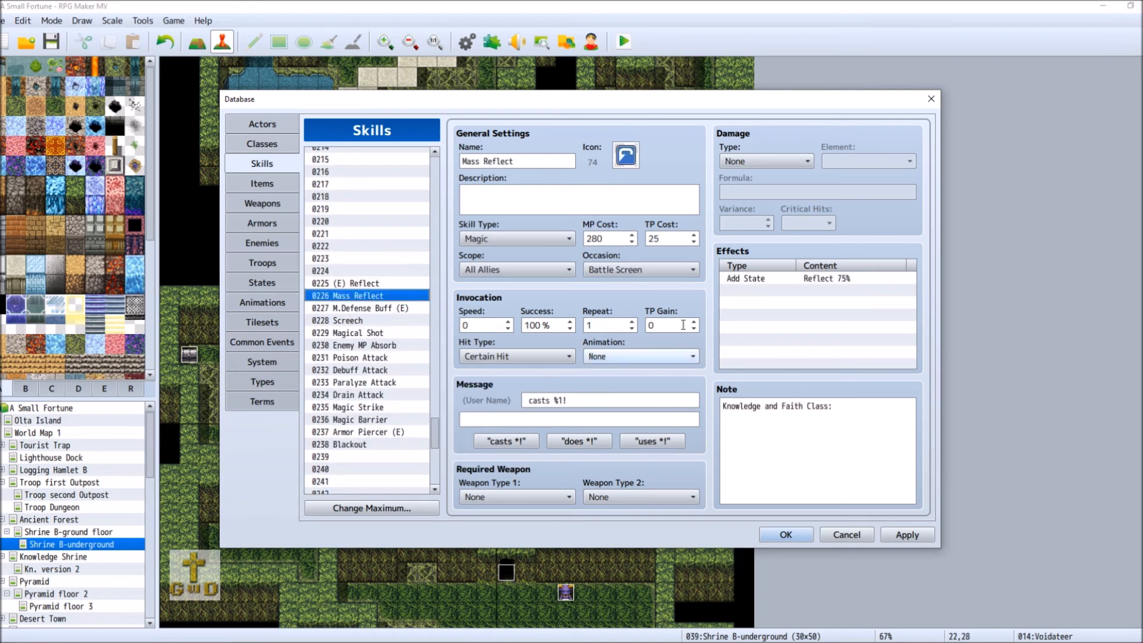
double_click(669, 238)
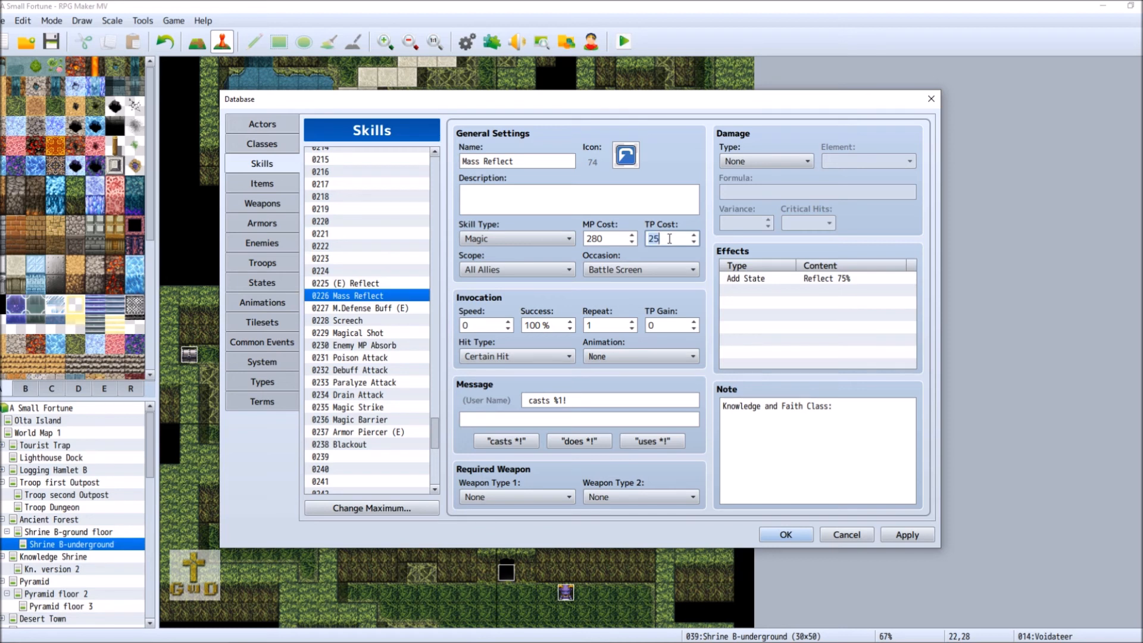
type("0")
double_click(611, 238)
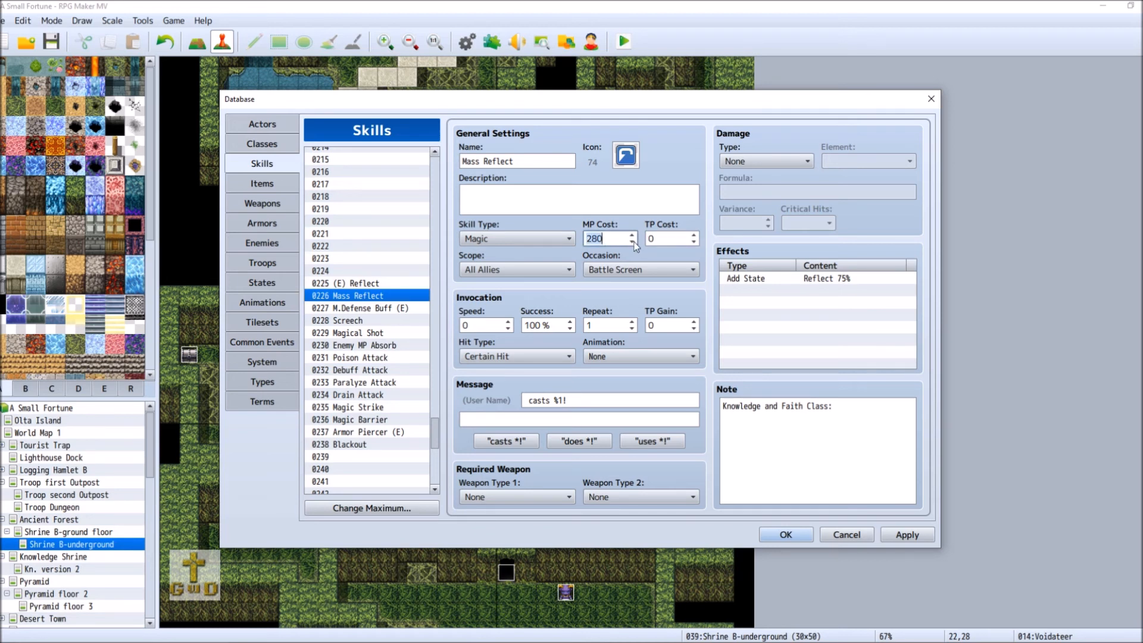
type("200")
Step: Rename skill 0226 to Mass Reflect (E), set its note to "An Enemy only Skill" and apply the database changes
left_click(807, 417)
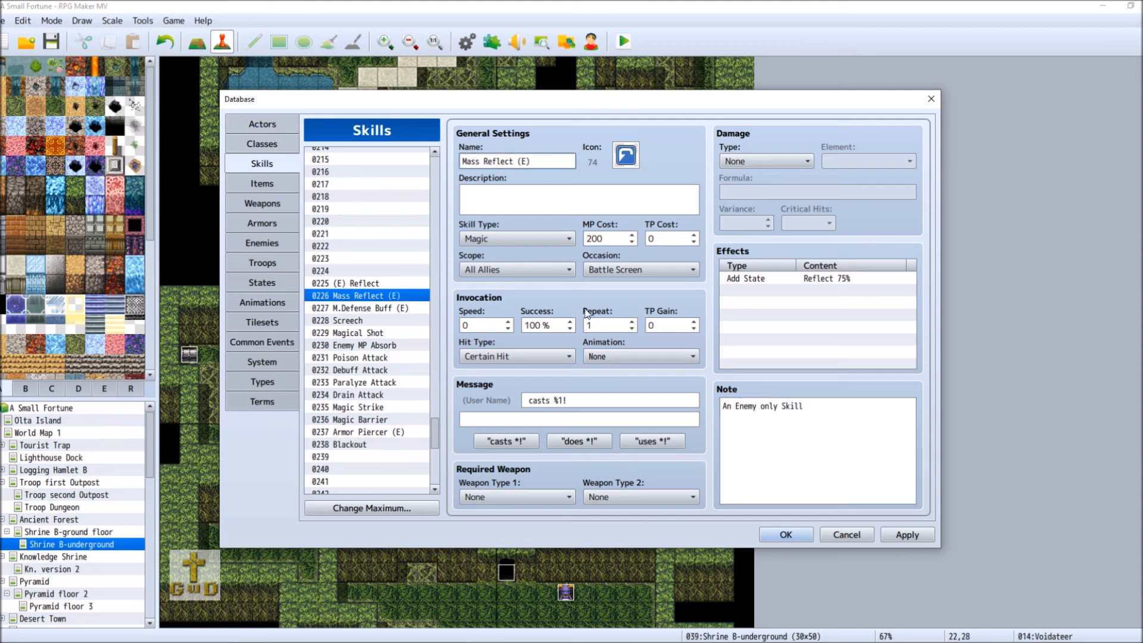
left_click(906, 534)
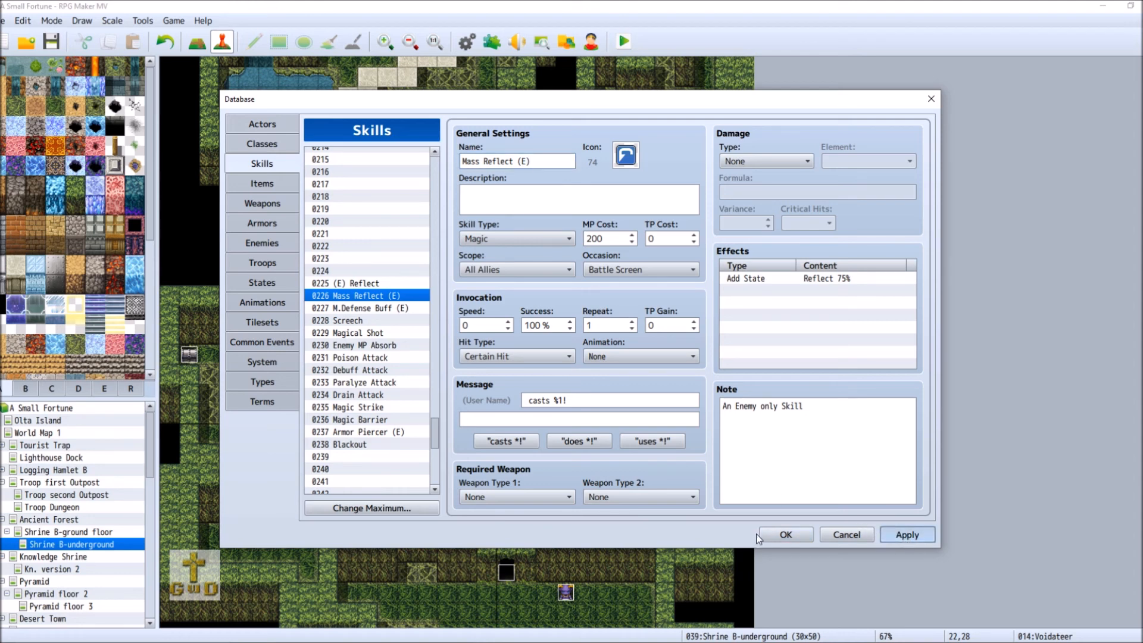
Step: Assign skill 0225 (E) Reflect to Battle Bishop's blank party-level action
left_click(262, 242)
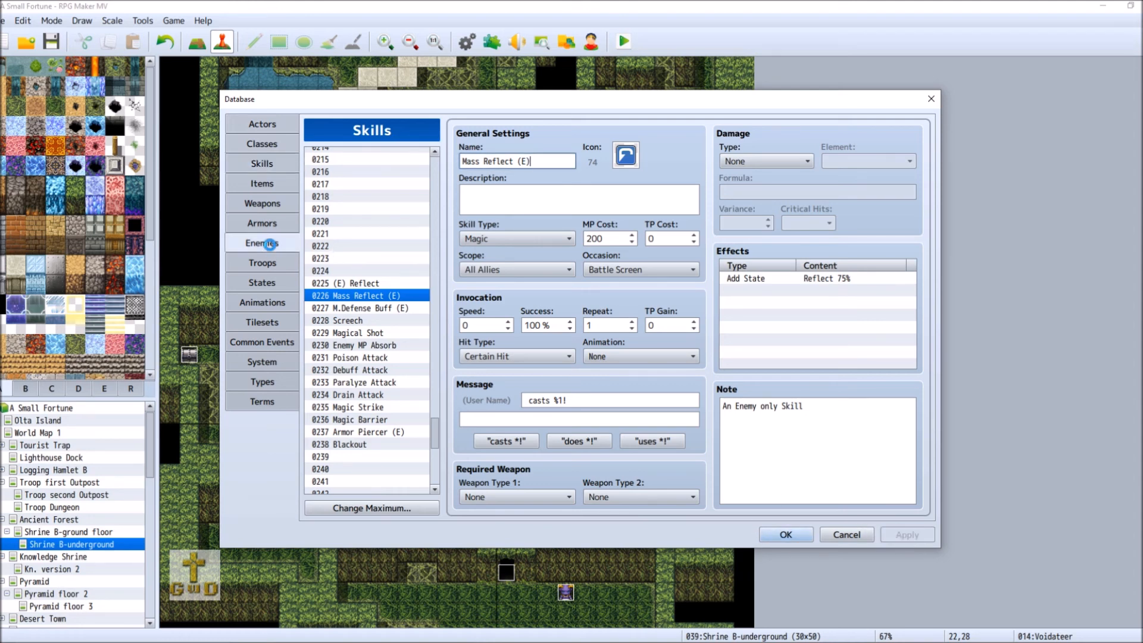
right_click(486, 420)
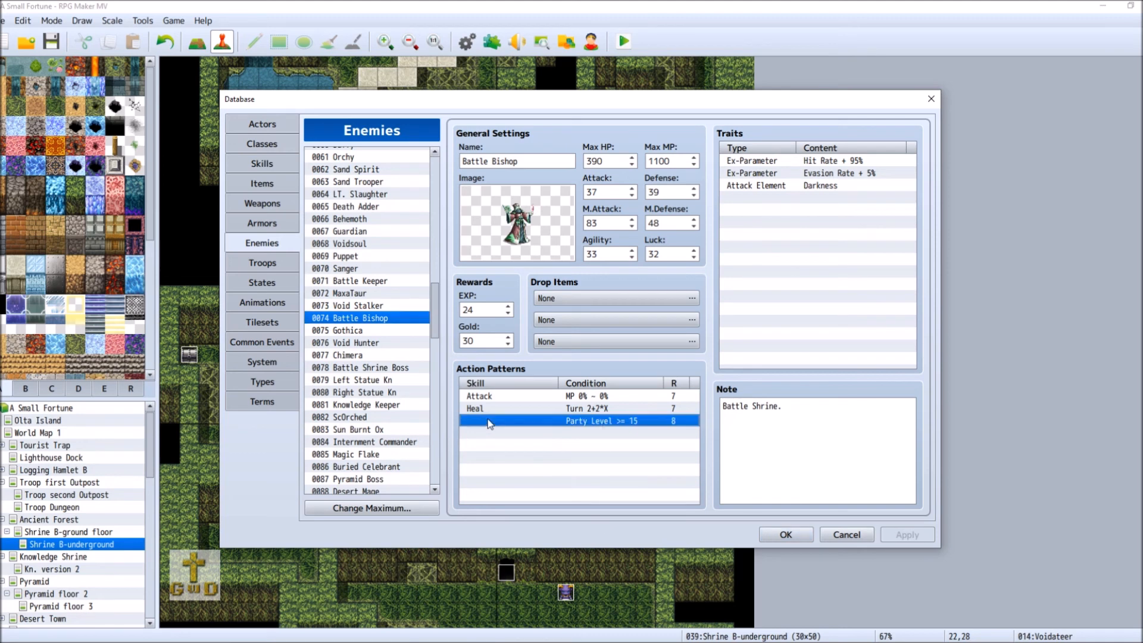
left_click(509, 429)
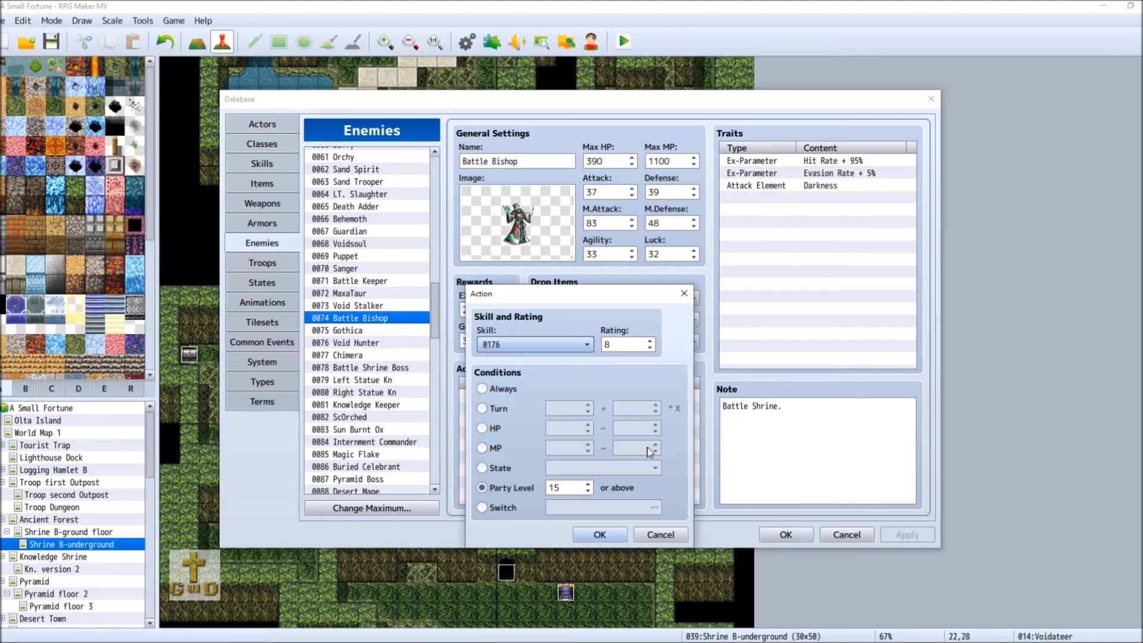
left_click(548, 347)
left_click_drag(643, 557, 643, 605)
left_click(538, 463)
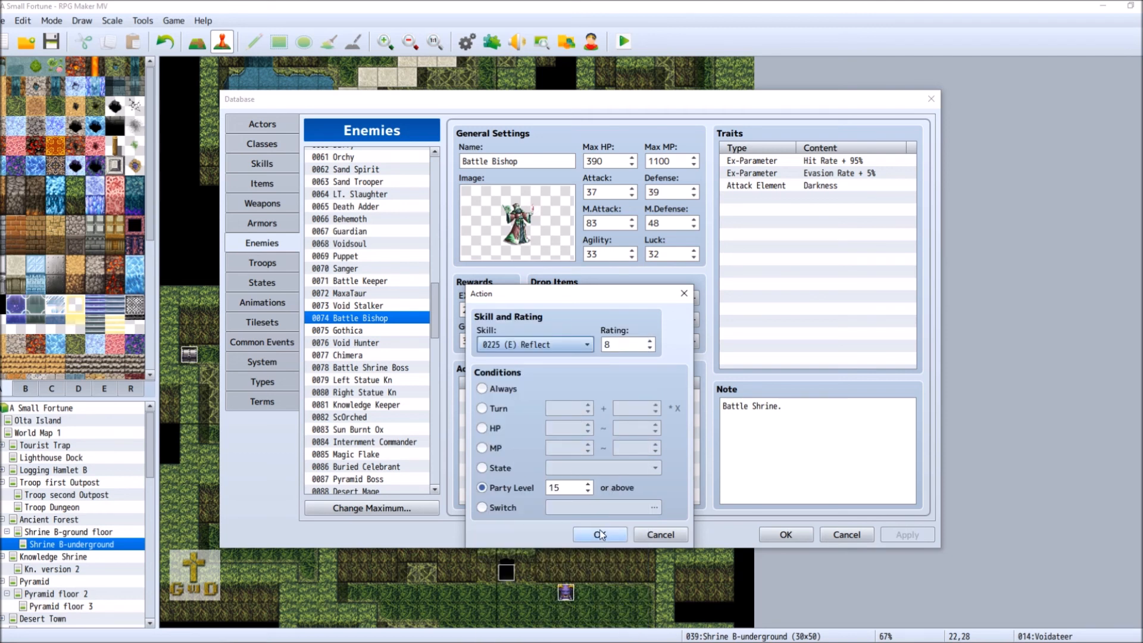
key("Return")
Step: Add a Mass Reflect (E) action to Battle Bishop with rating 5 and the condition party level 15 or above
right_click(502, 434)
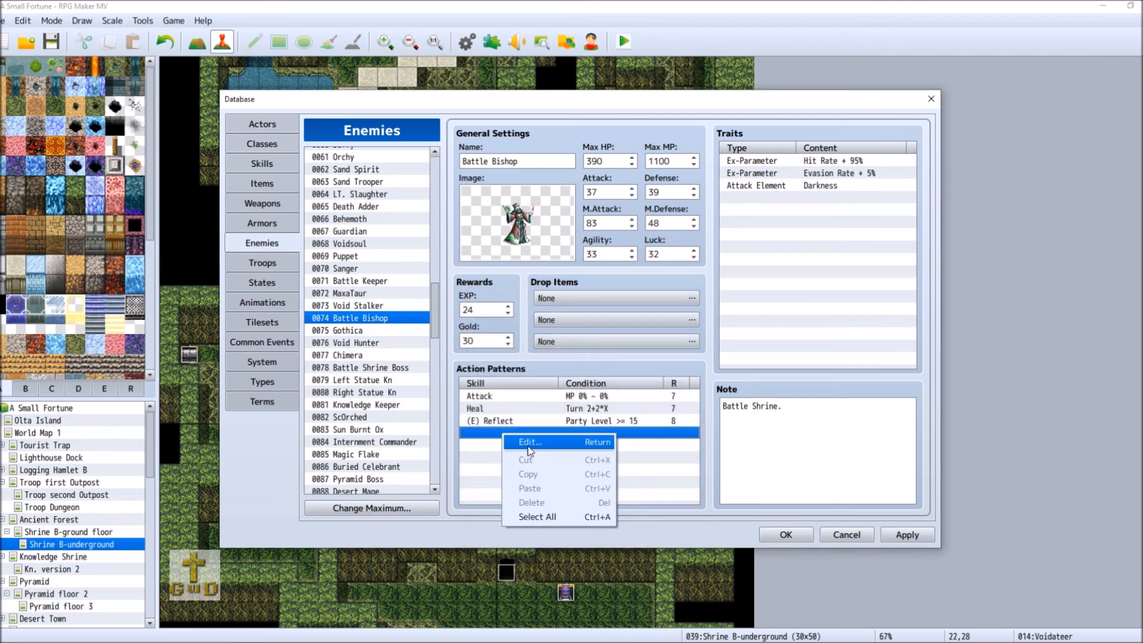
left_click(526, 444)
left_click(556, 349)
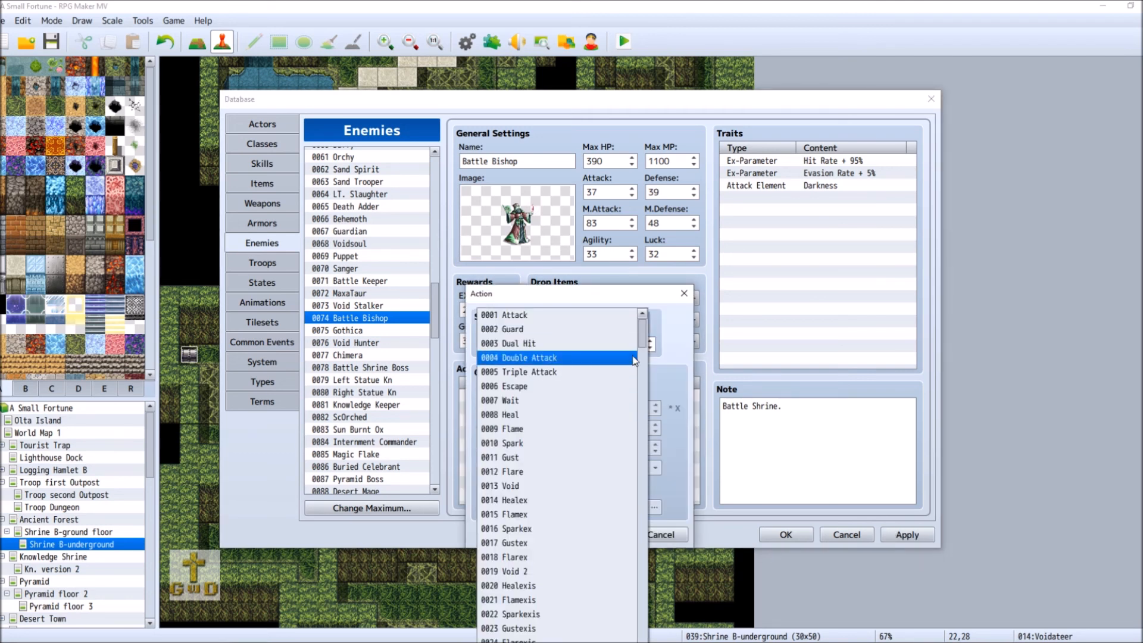
scroll(655, 408, "down", 10)
left_click_drag(643, 372, 641, 597)
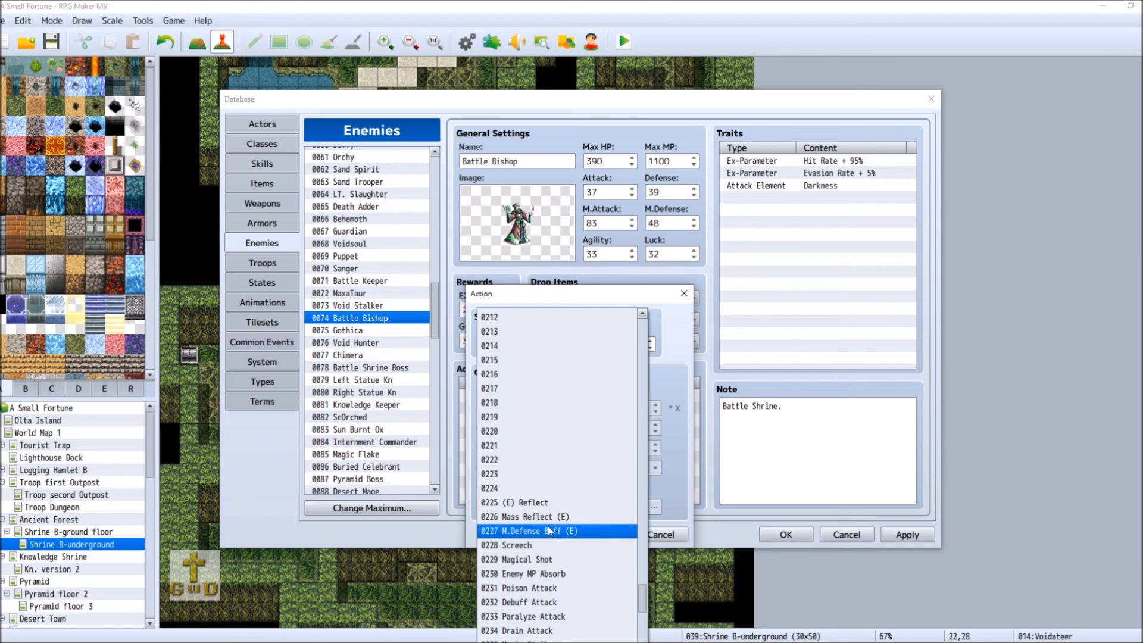
left_click(564, 516)
left_click(485, 488)
left_click(563, 485)
type("5")
left_click(619, 535)
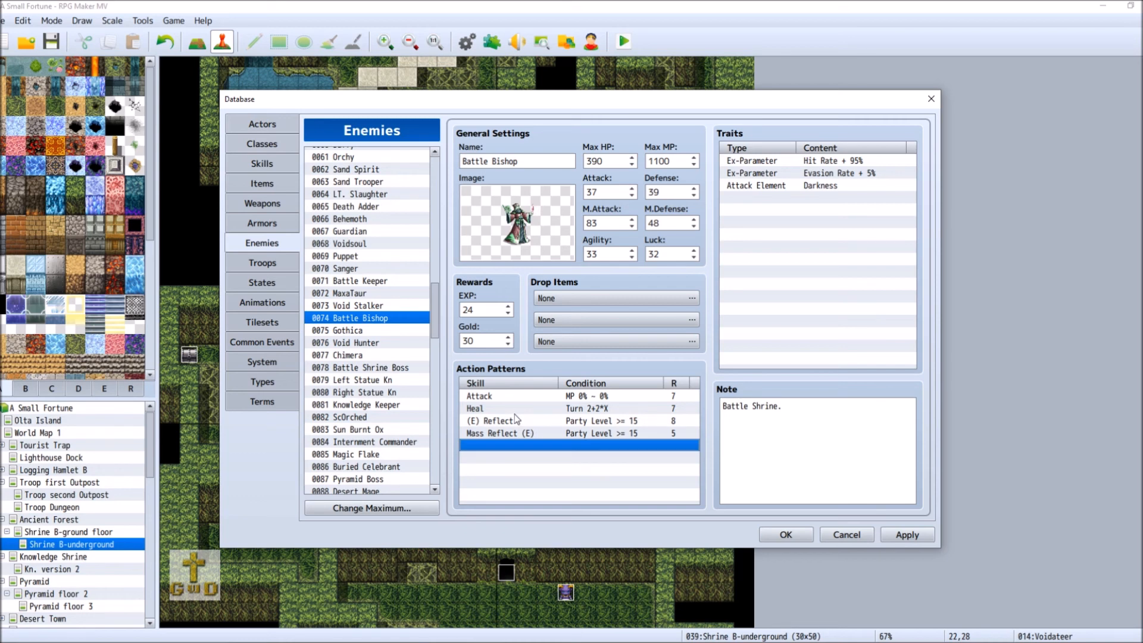
Step: Add a 0150 Remove Blind (E) action to Battle Bishop with condition Always and rating 4
right_click(503, 449)
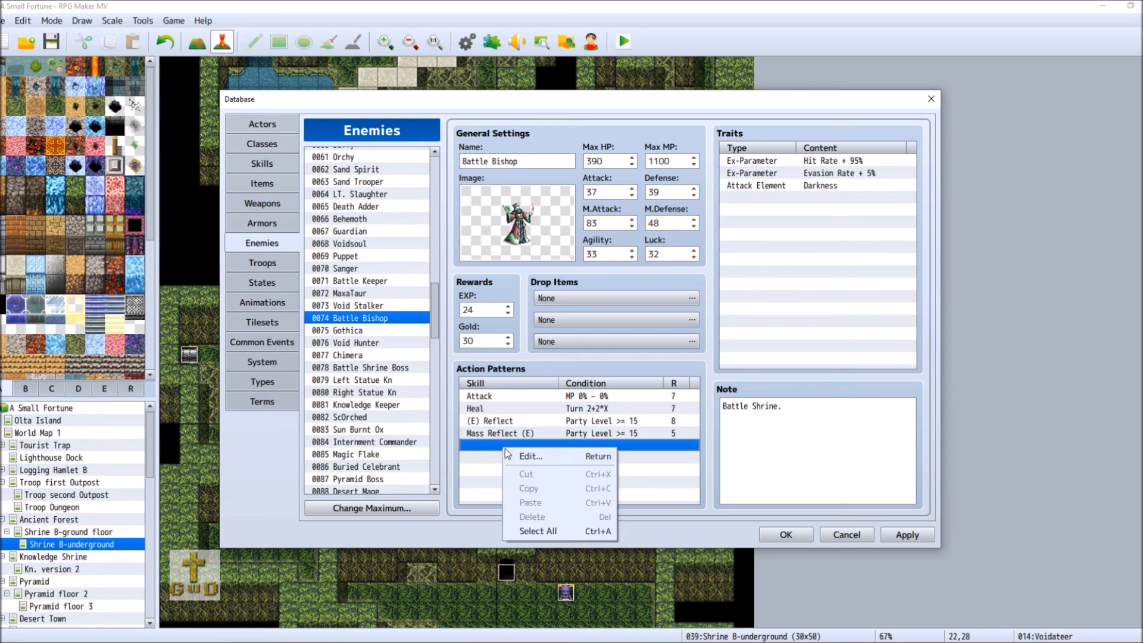
left_click(536, 456)
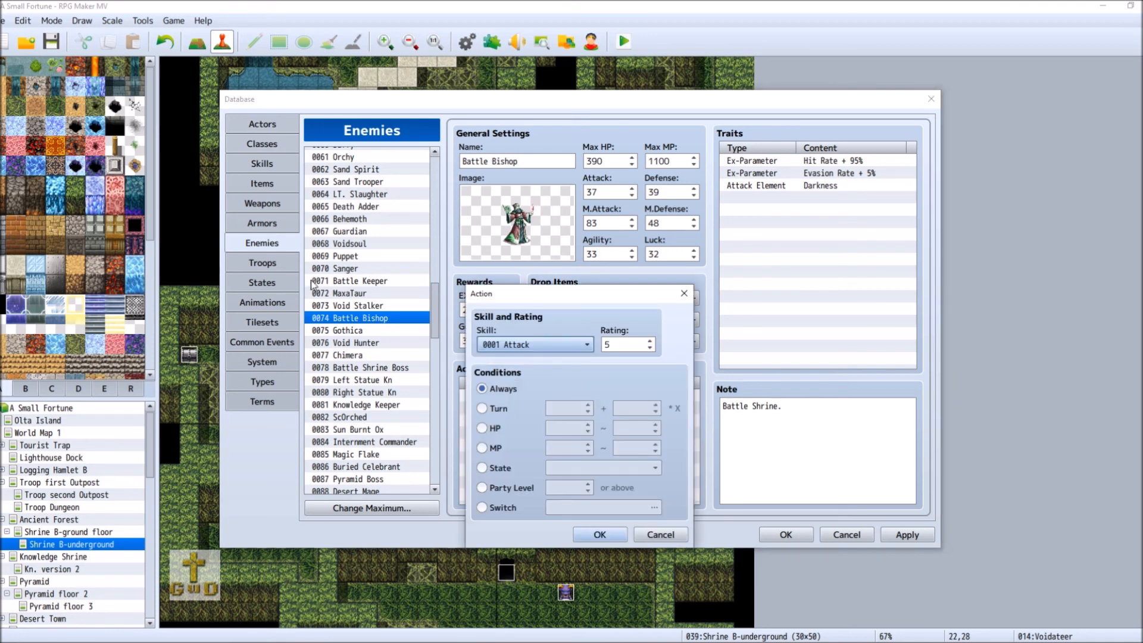
left_click(565, 345)
left_click_drag(644, 334, 638, 401)
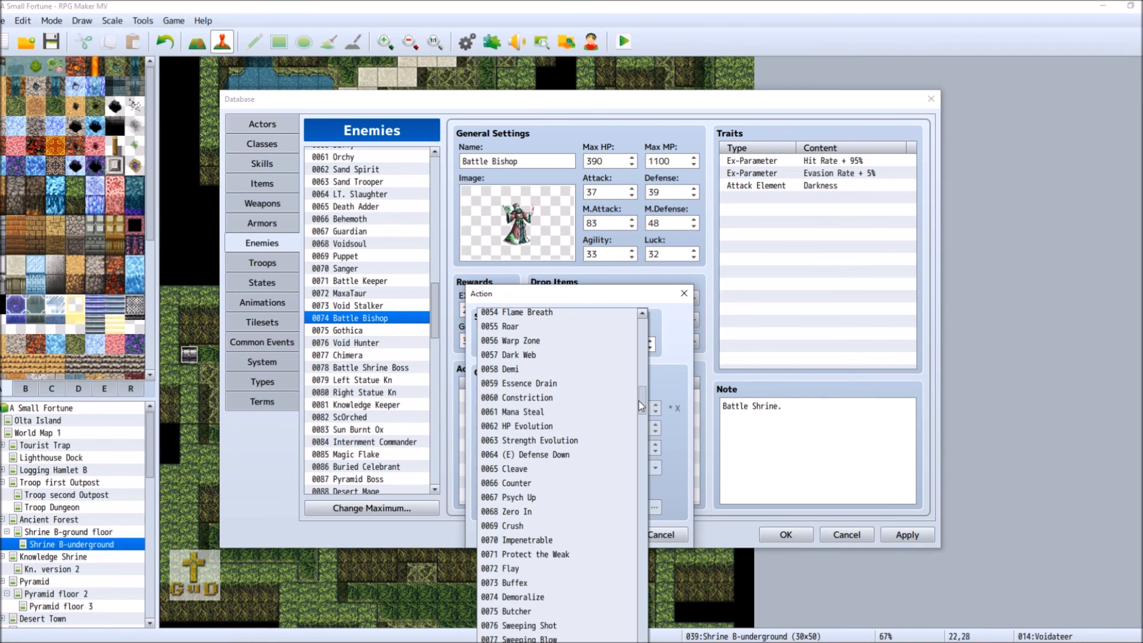
left_click_drag(638, 401, 635, 504)
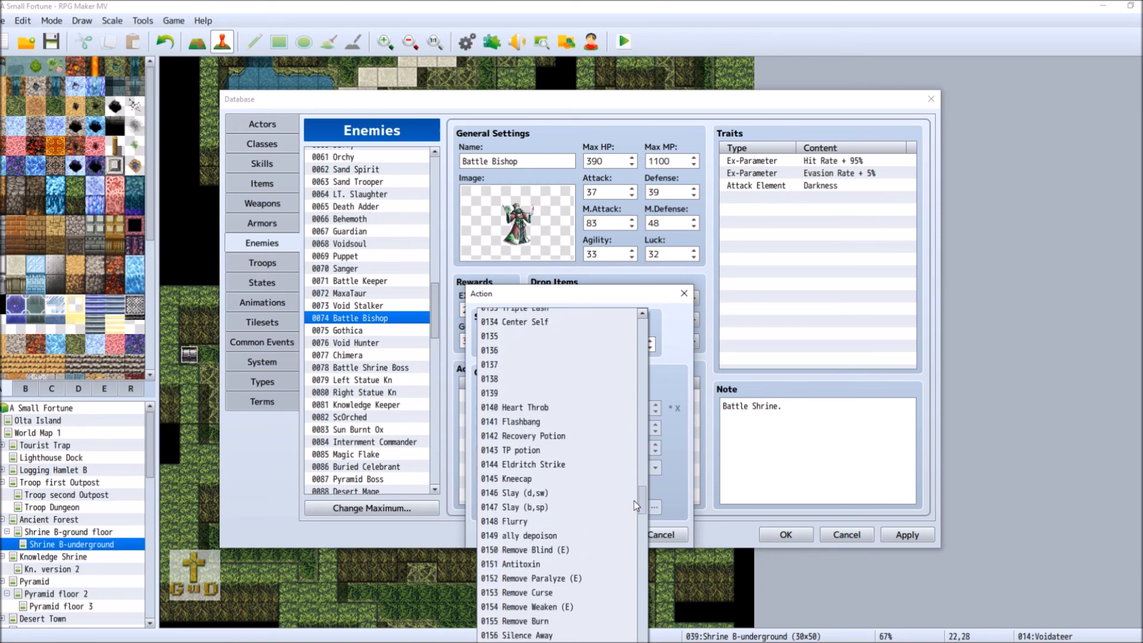
left_click(547, 552)
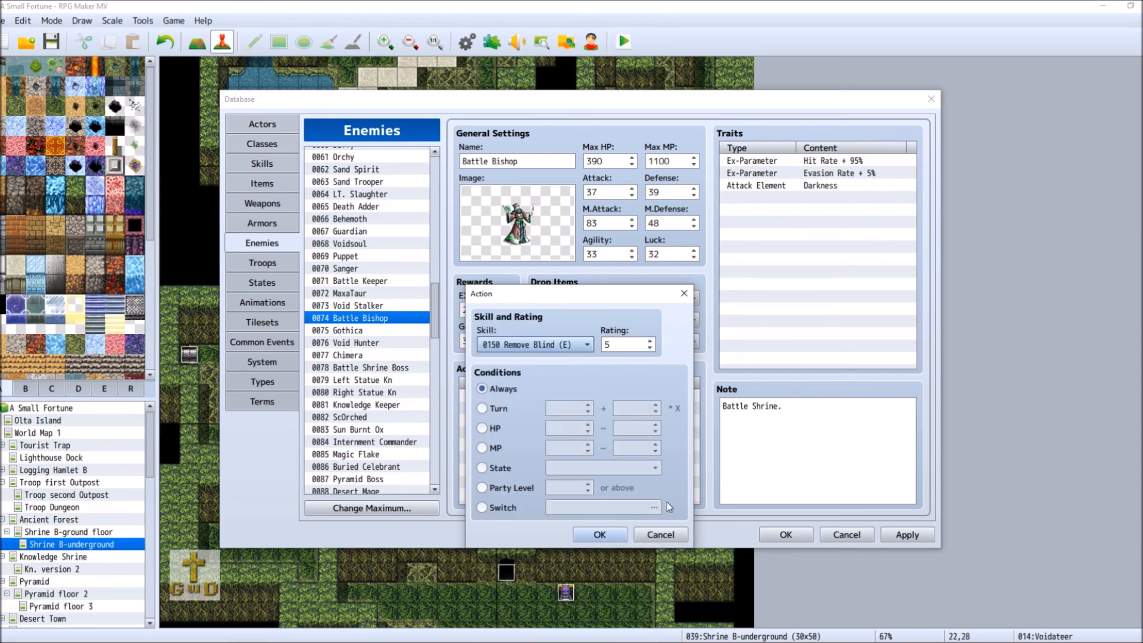
left_click(650, 348)
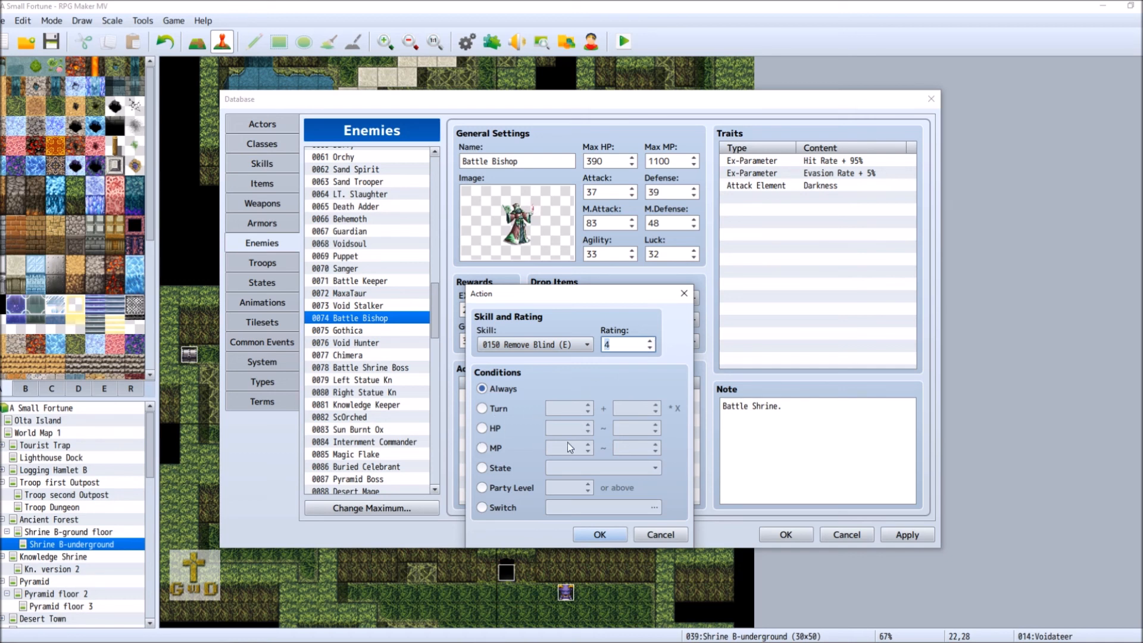
left_click(600, 534)
Step: Add a 0152 Remove Paralyze (E) action to Battle Bishop with condition Always and rating 4
right_click(516, 465)
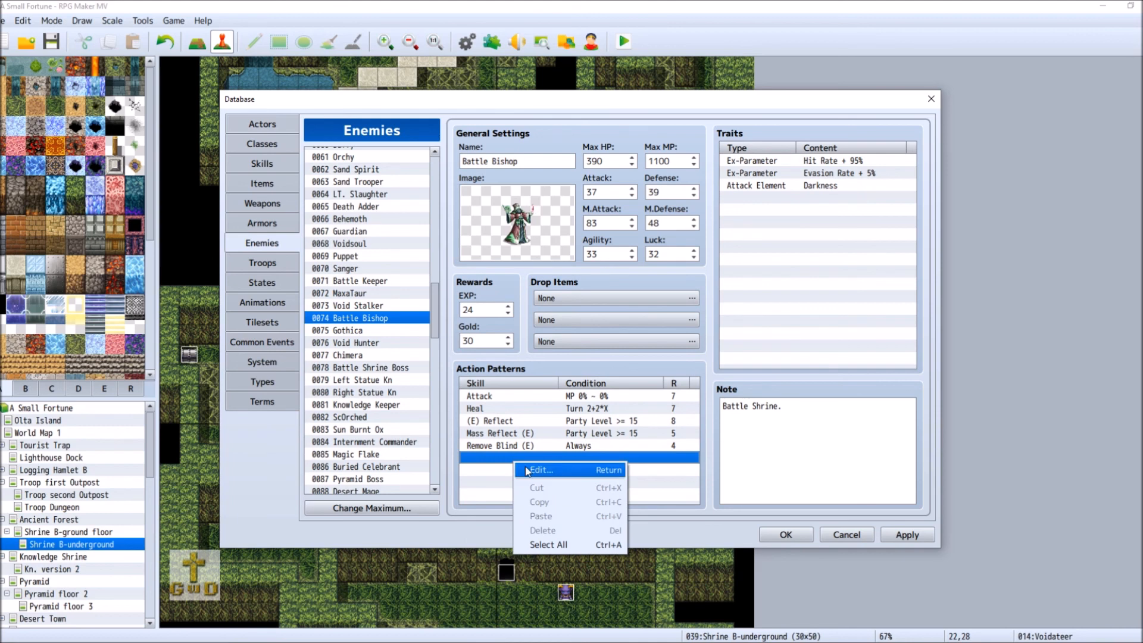
left_click(527, 469)
left_click(565, 337)
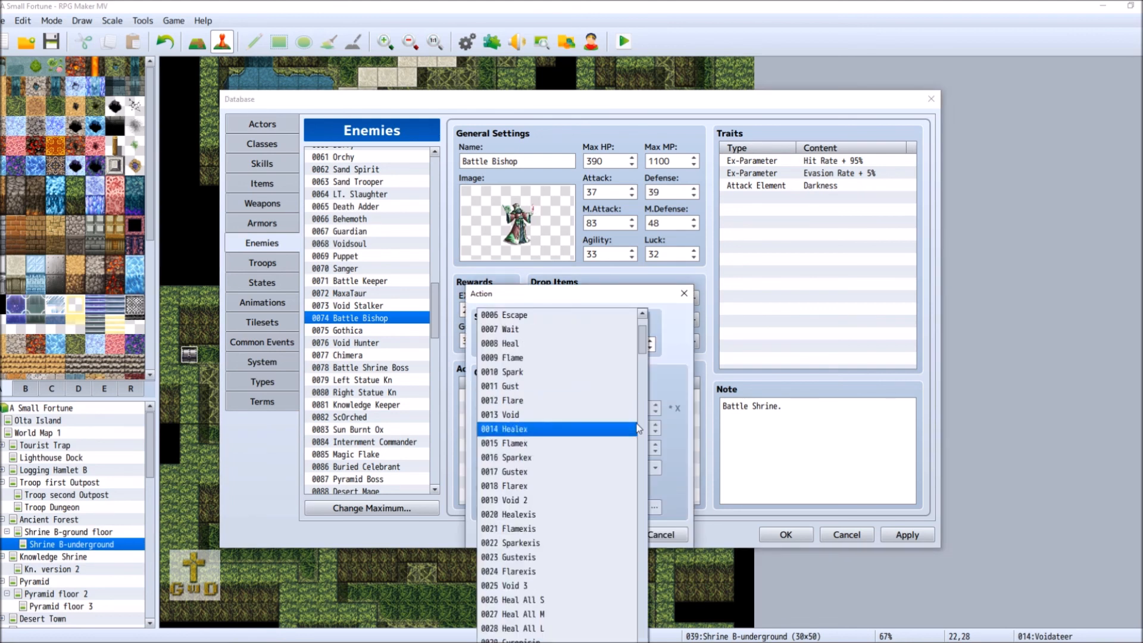
left_click_drag(644, 349, 634, 522)
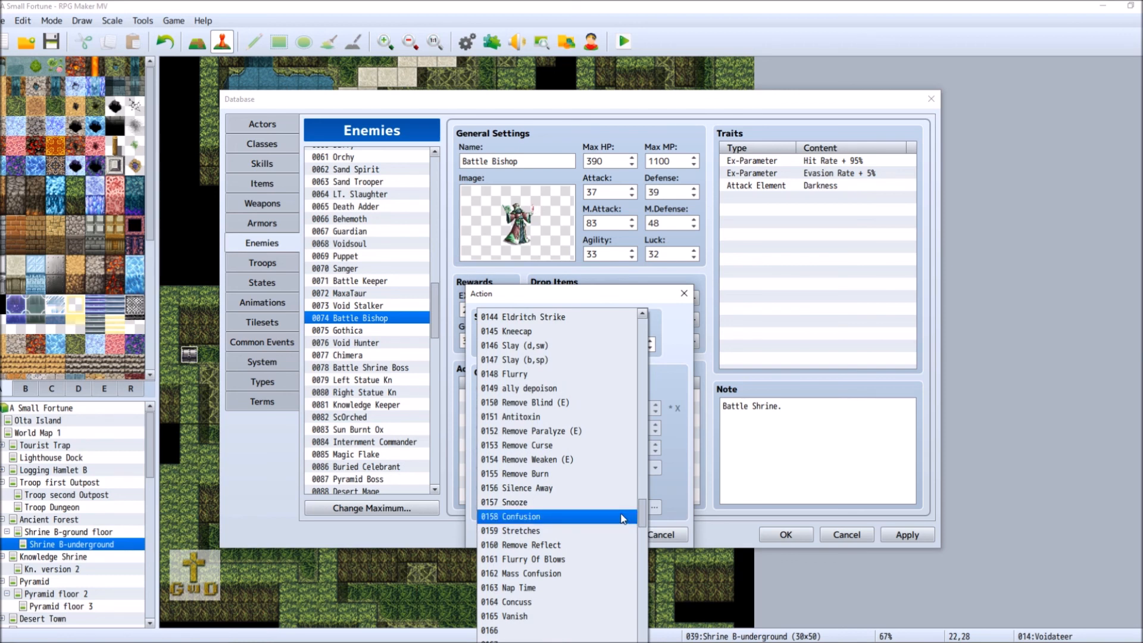
left_click(591, 433)
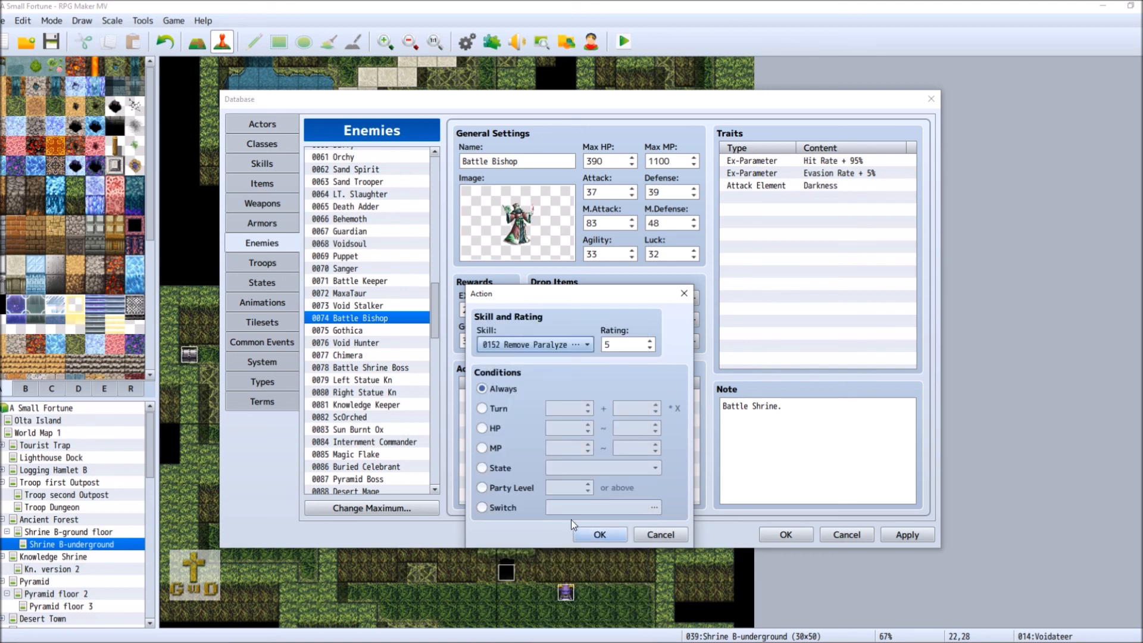
left_click(649, 348)
left_click(598, 534)
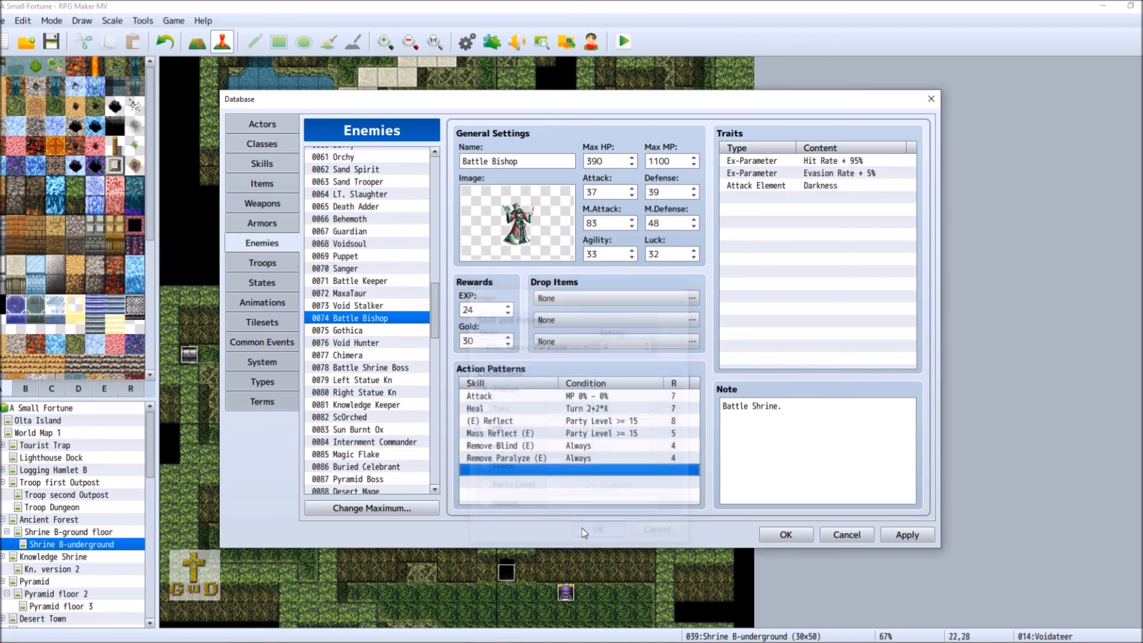
Step: Add a 0154 Remove Weaken (E) action to Battle Bishop with condition Always and rating 4
right_click(506, 470)
left_click(535, 477)
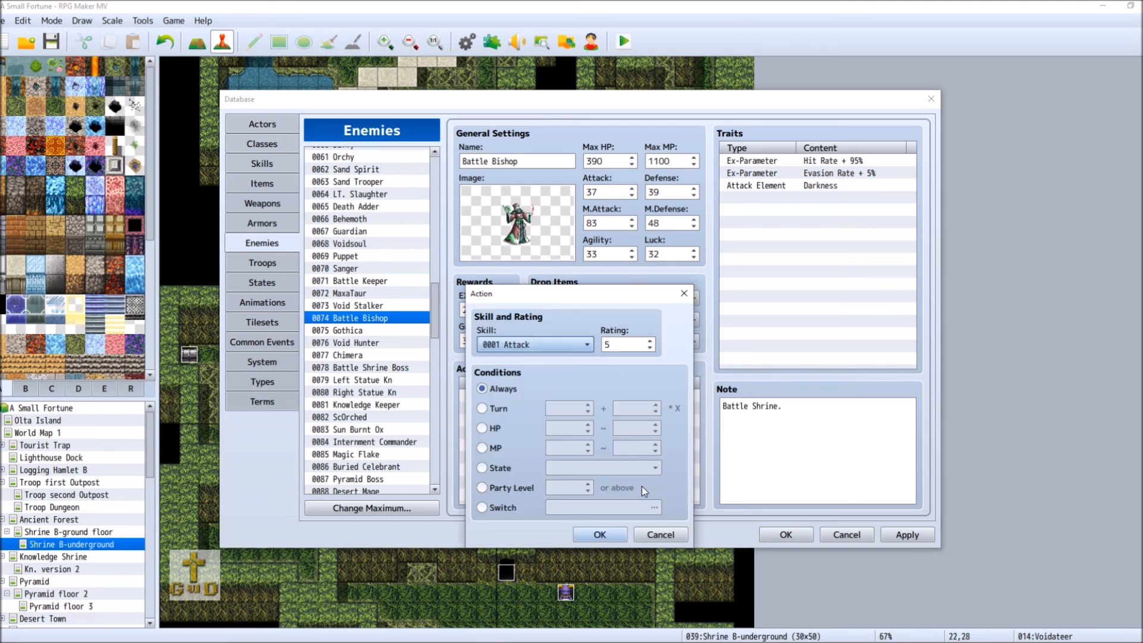
left_click(583, 345)
left_click_drag(643, 337, 643, 516)
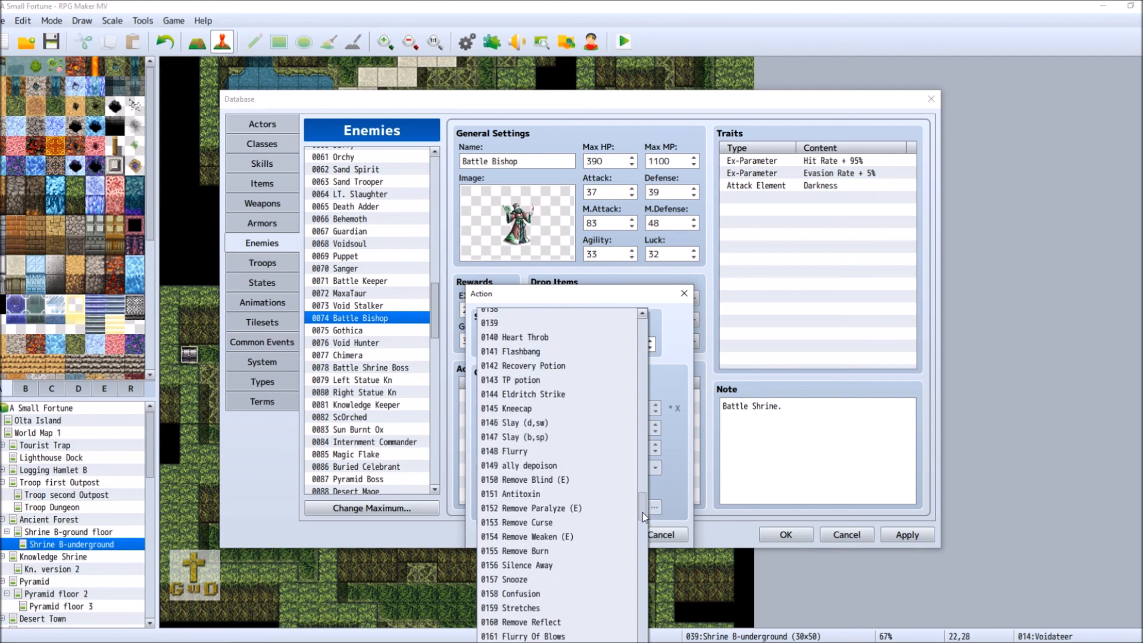
left_click(548, 538)
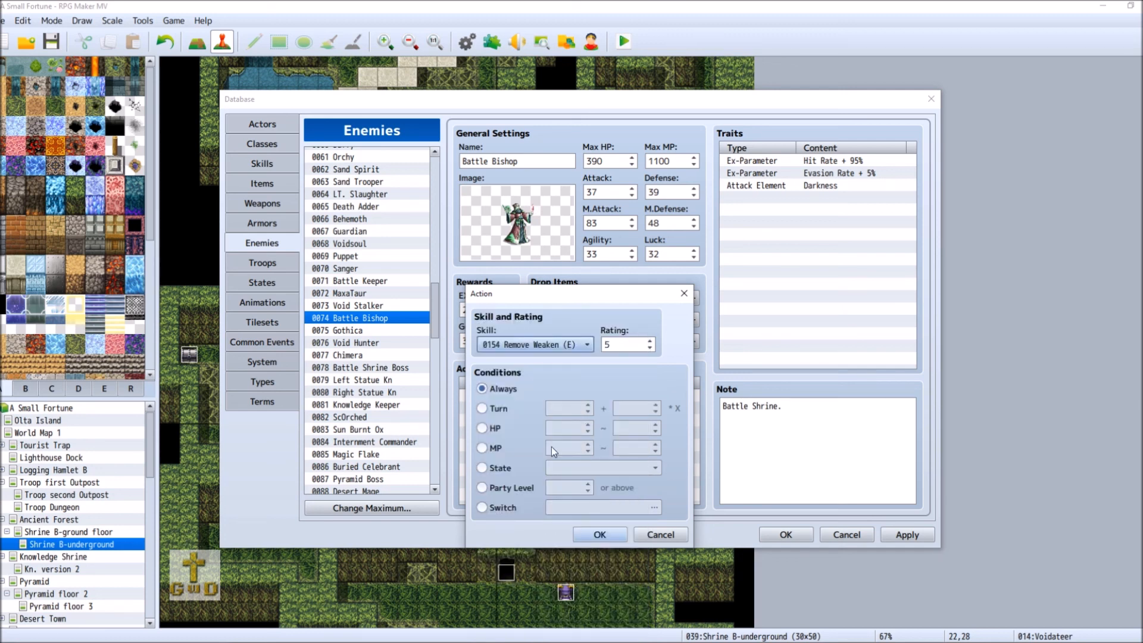
left_click(650, 348)
left_click(600, 534)
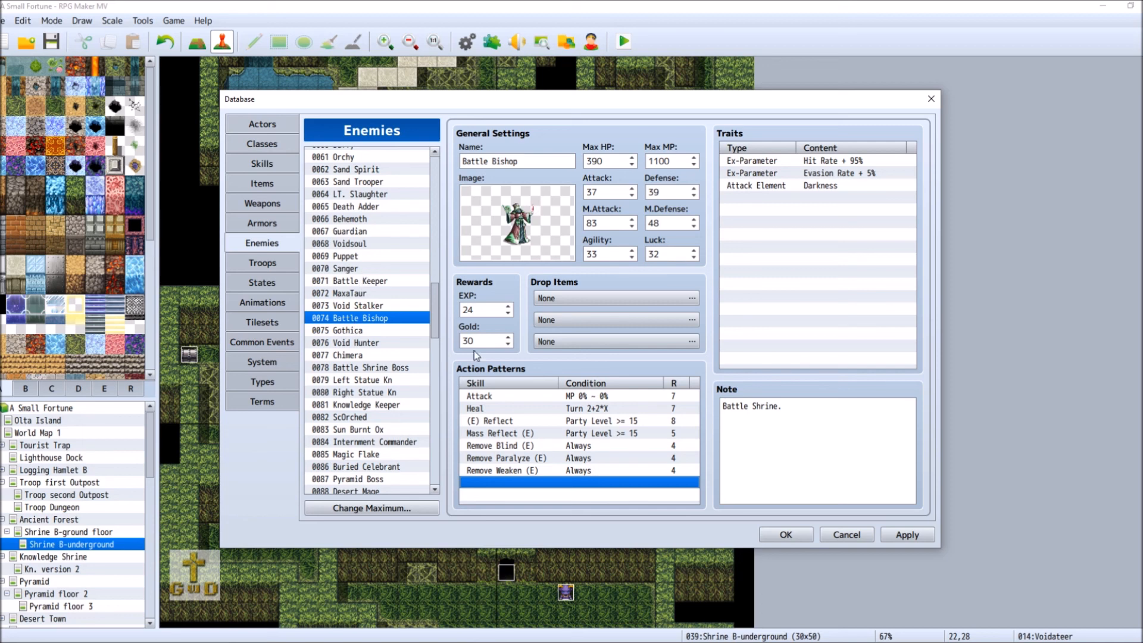
Step: Change the condition of Battle Bishop's Heal action to Always
right_click(488, 409)
left_click(515, 418)
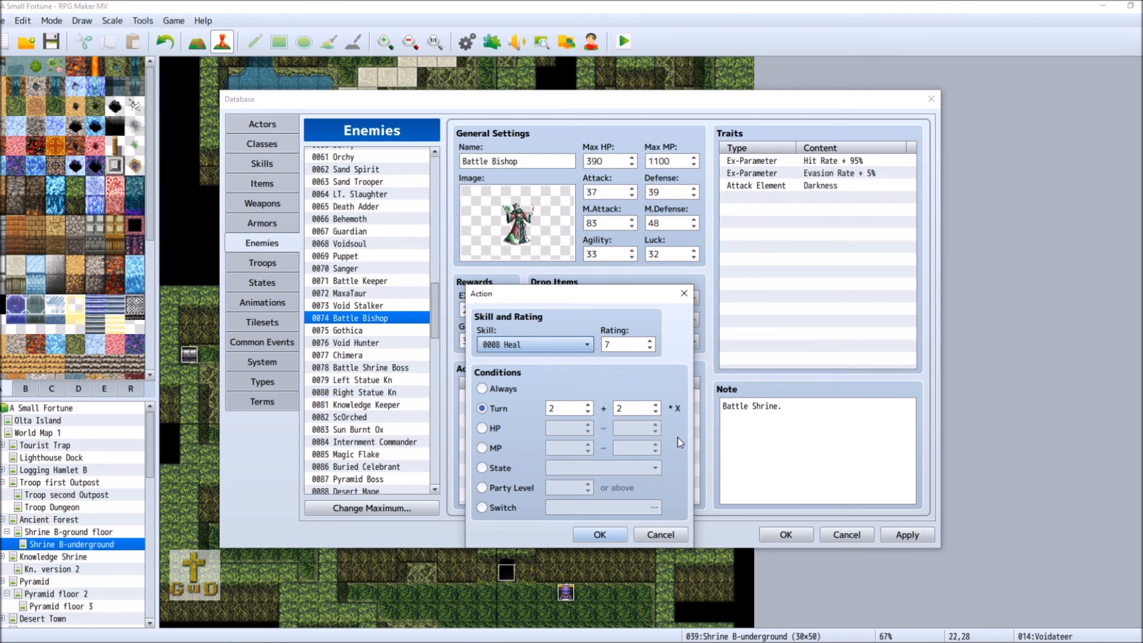
left_click(650, 341)
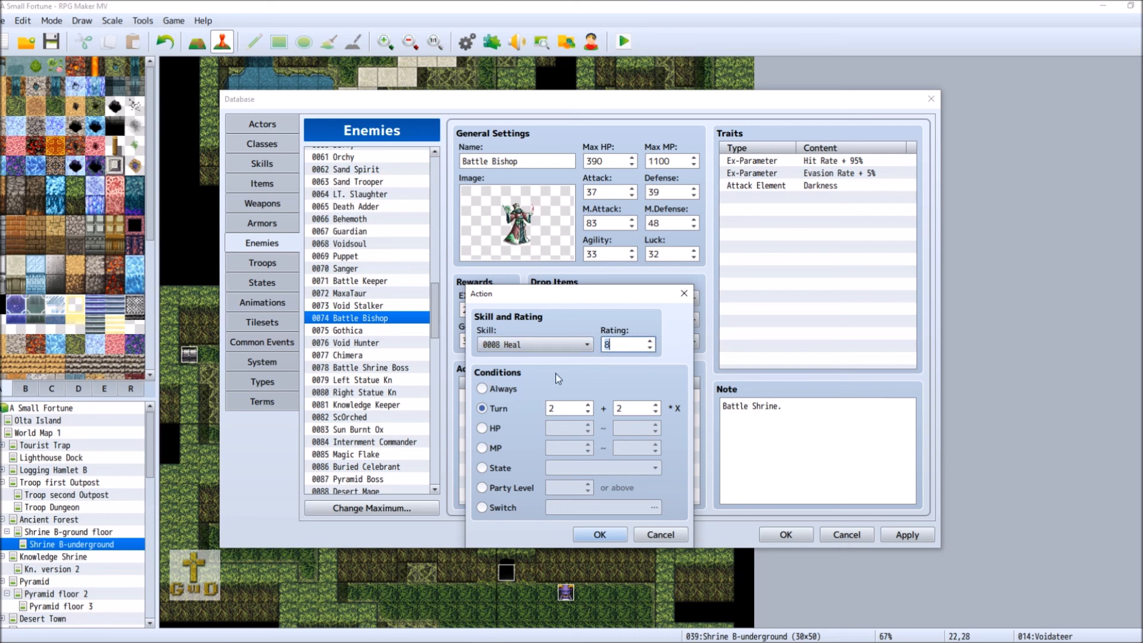
left_click(650, 348)
left_click(483, 389)
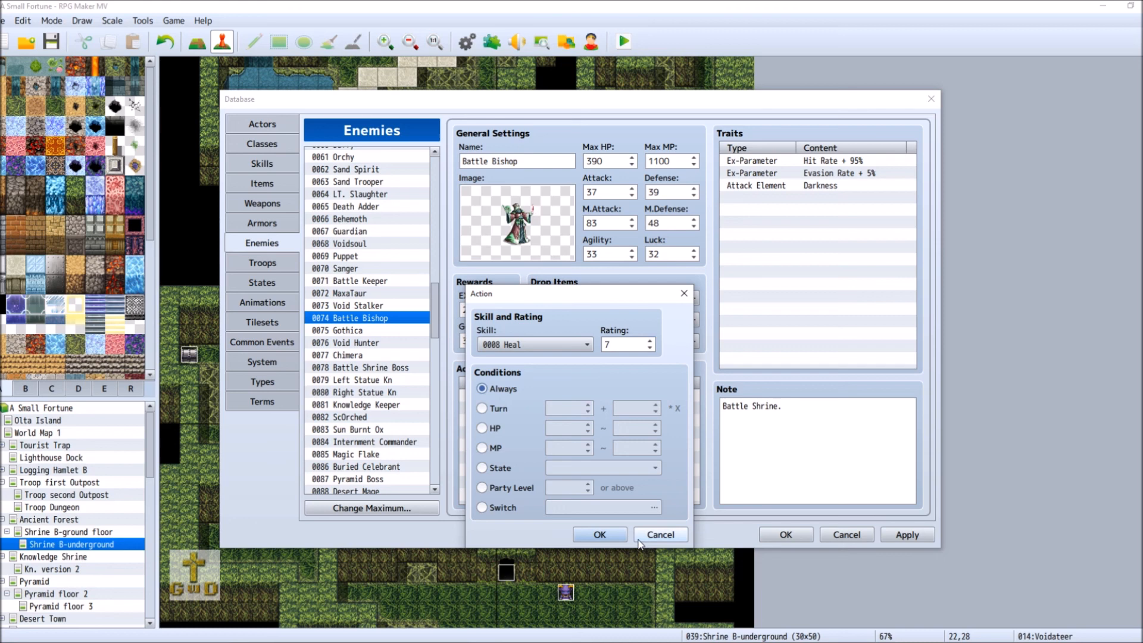
left_click(599, 534)
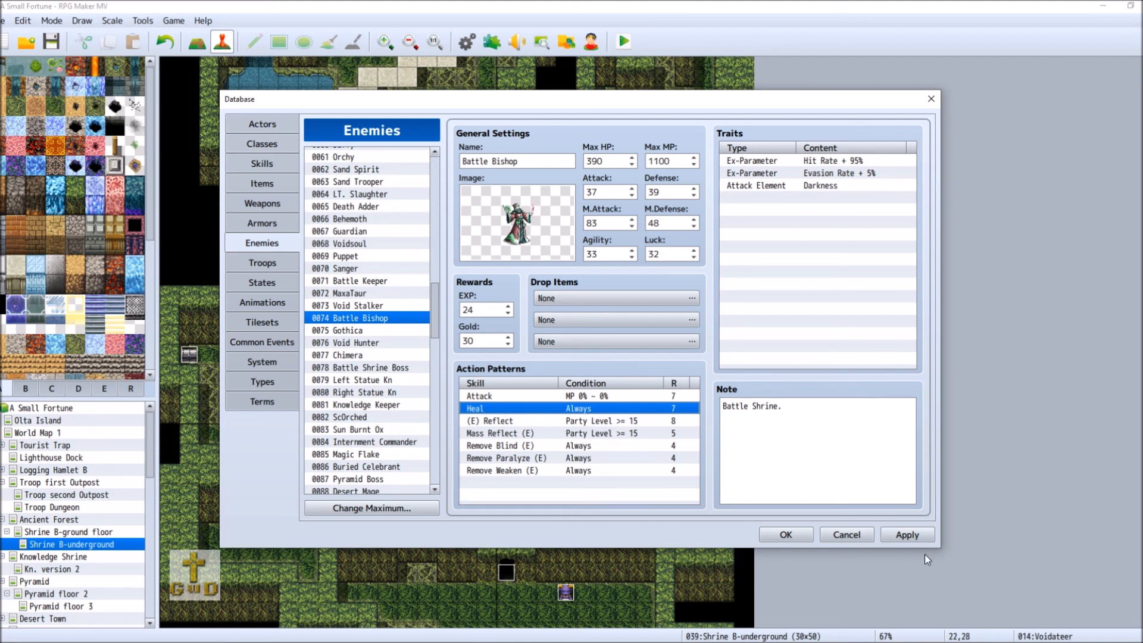
Step: Apply the enemy changes and close the database, returning to the Shrine B-underground map
left_click(916, 541)
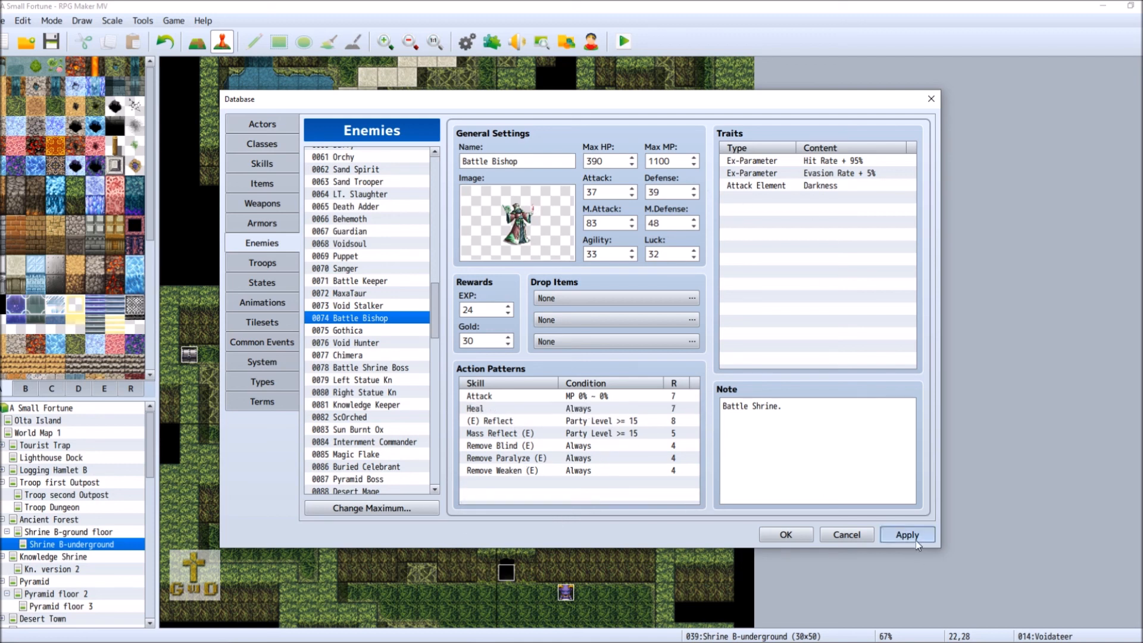
left_click(768, 535)
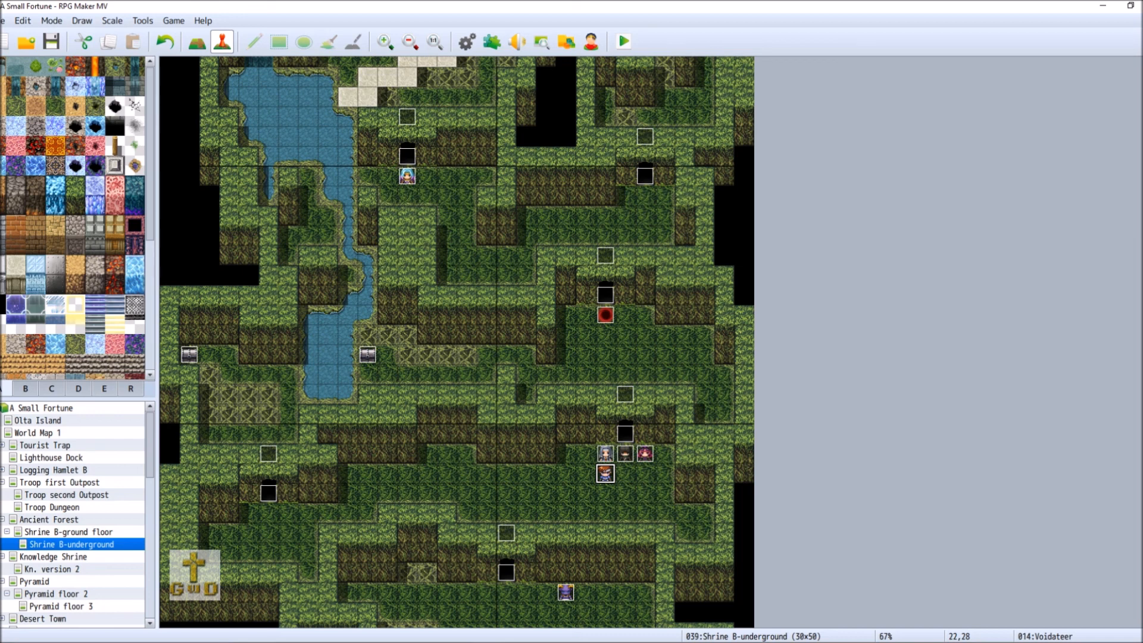
scroll(518, 366, "up", 5)
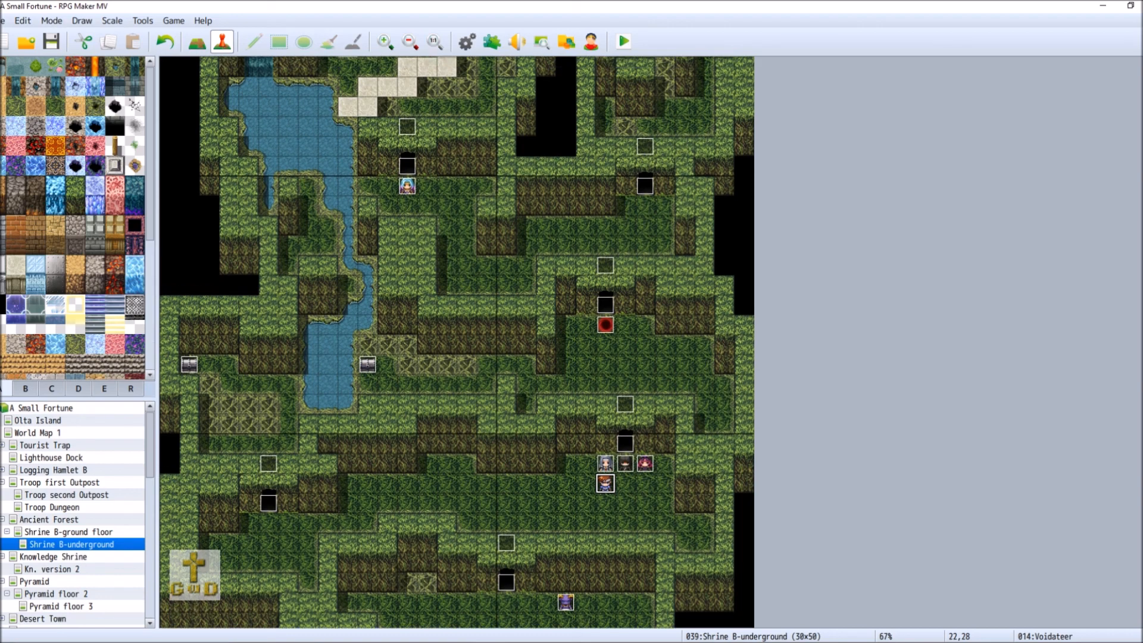